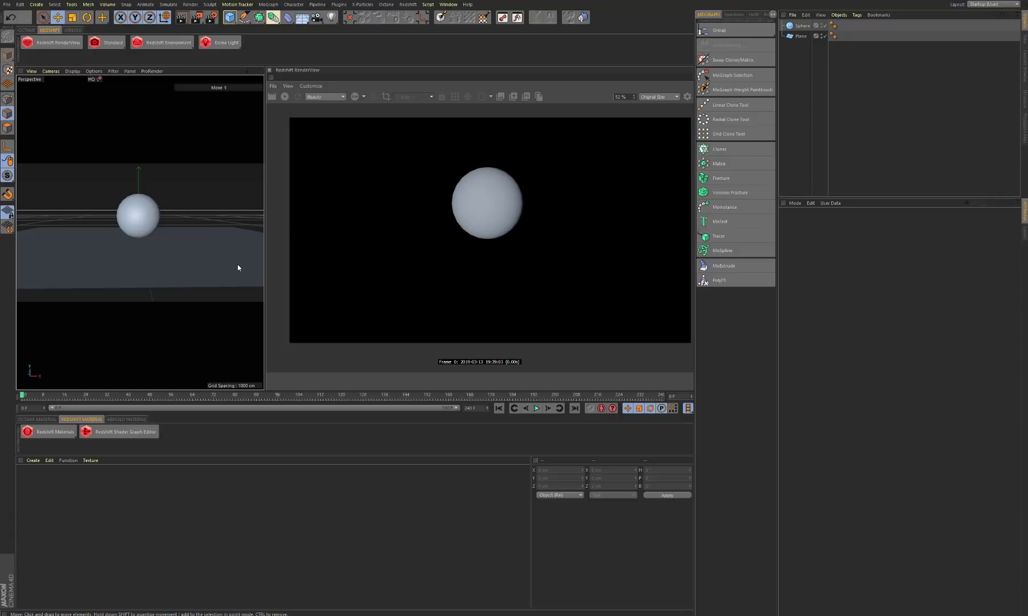
- Widen the perspective viewport and create a new standard material
click(801, 26)
click(800, 36)
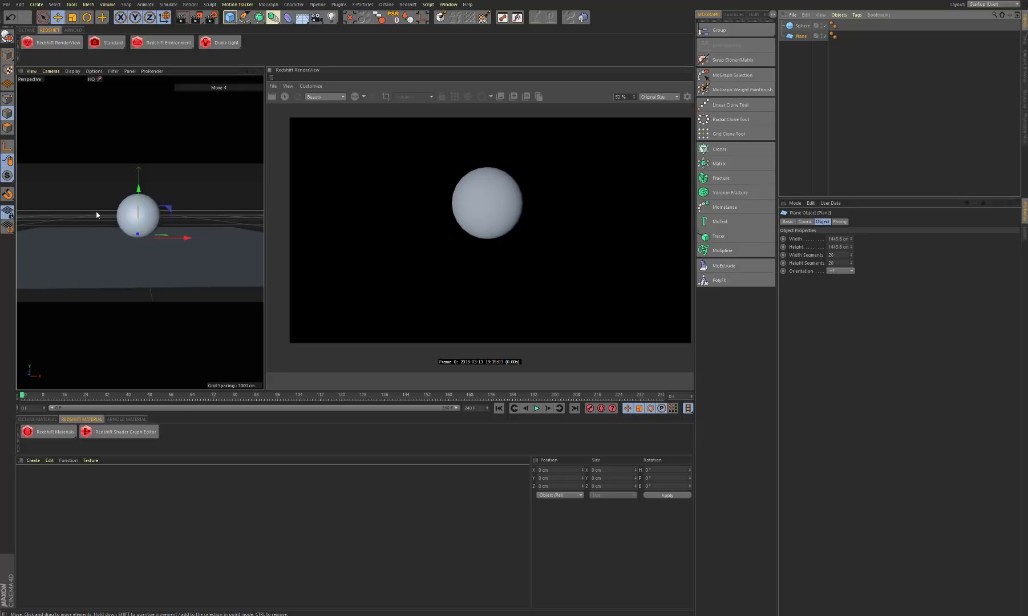
drag(265, 194, 344, 189)
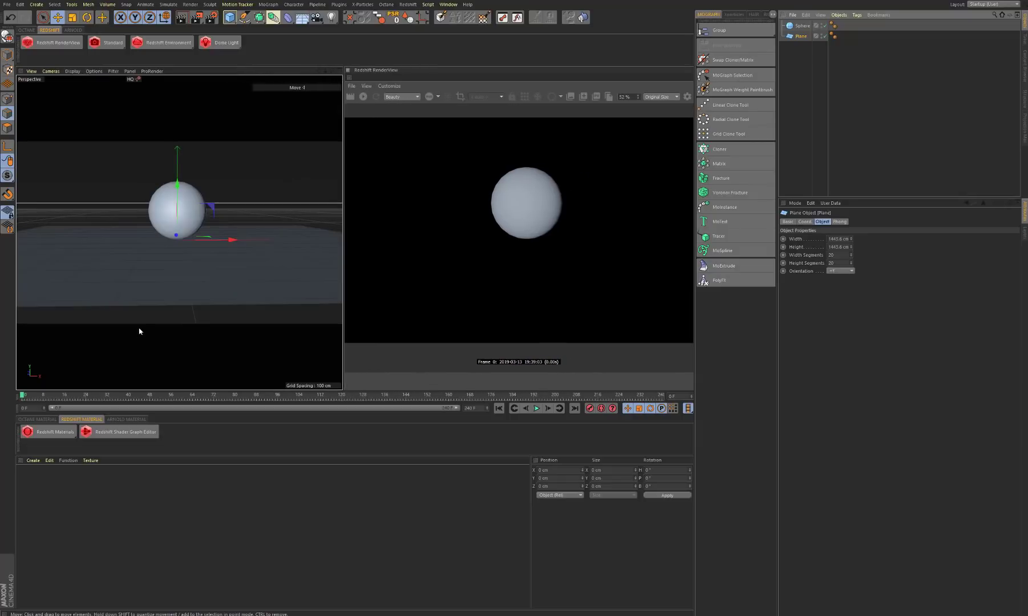
click(127, 528)
click(33, 465)
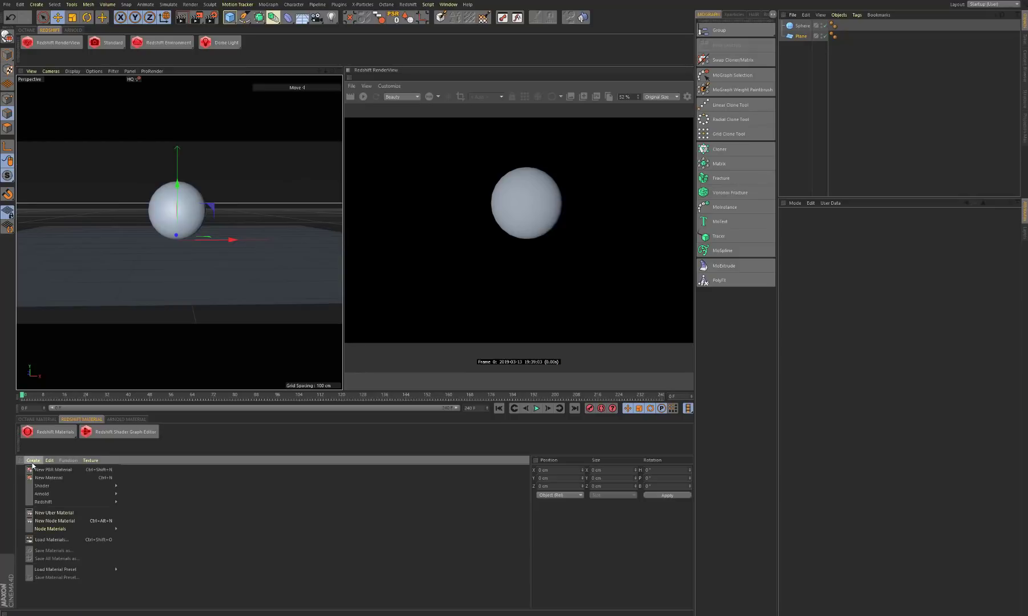
click(44, 478)
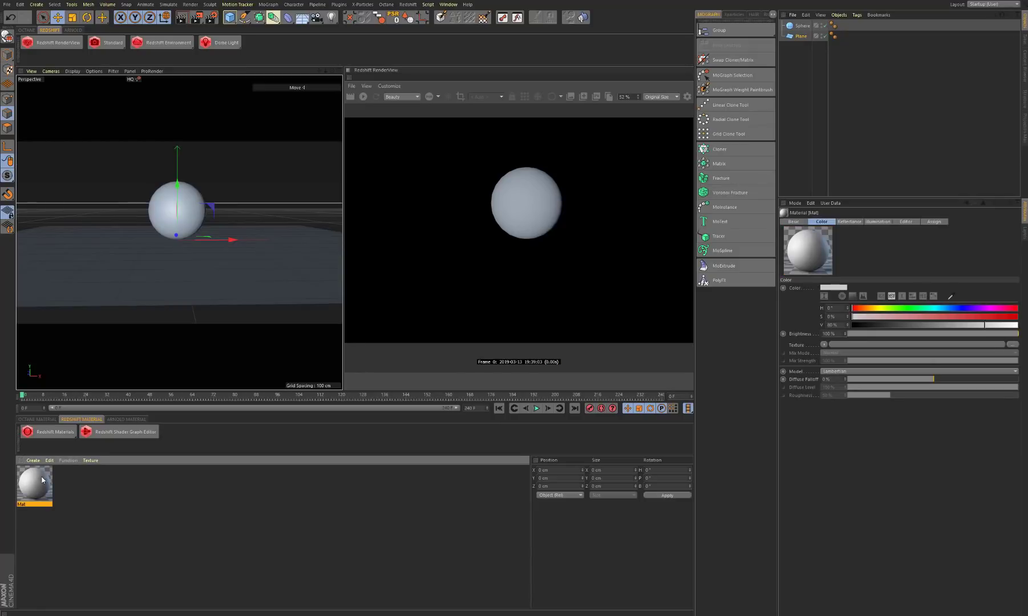
- Set up the new material as luminance only, with its color and reflectance channels disabled
double_click(44, 478)
click(140, 143)
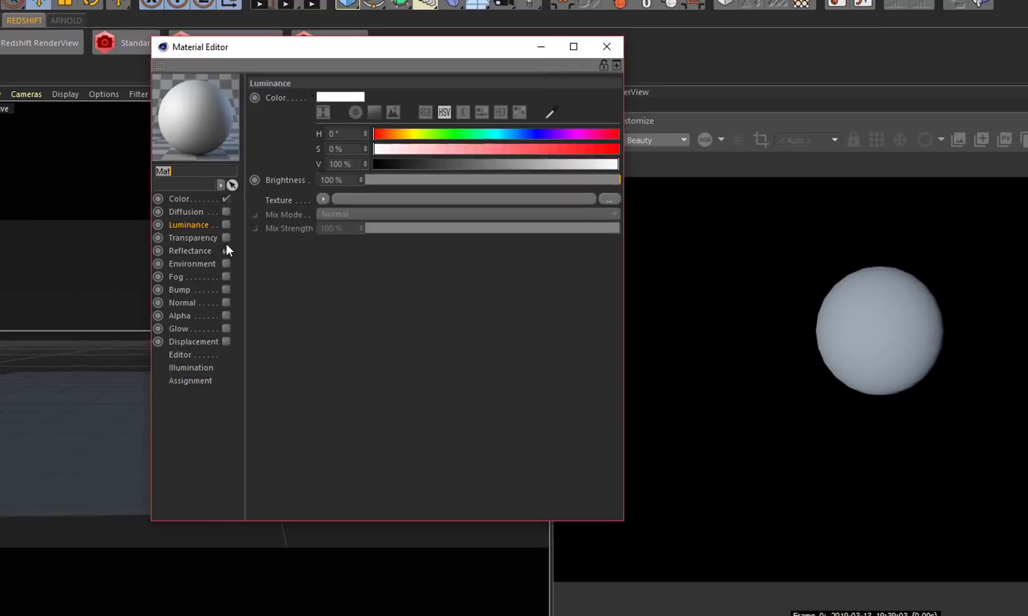
click(186, 174)
click(226, 200)
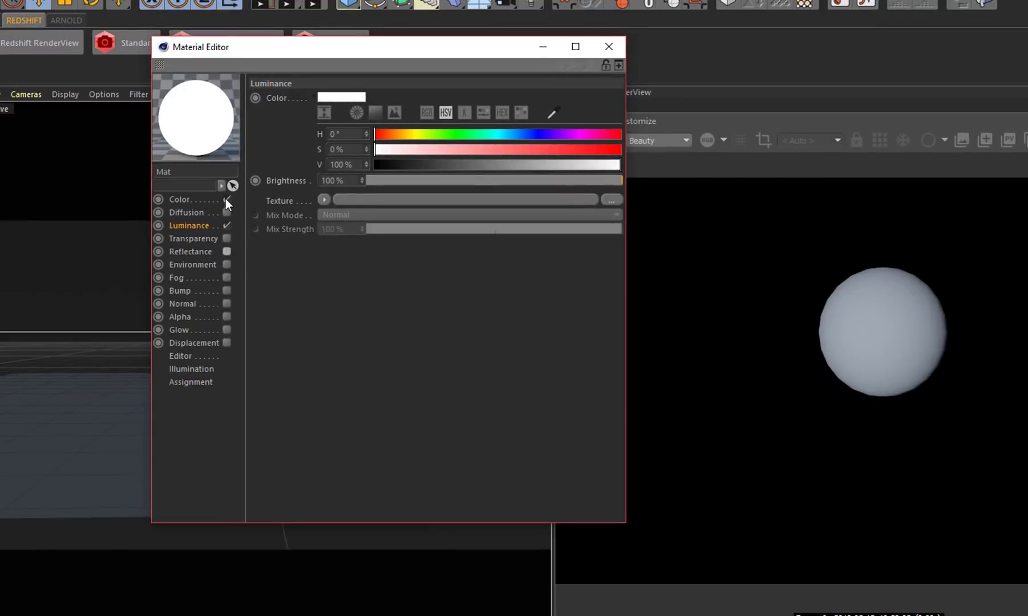
- Load plate2 from the Backplates folder as the luminance texture without copying it to the project, and close the material editor
click(611, 200)
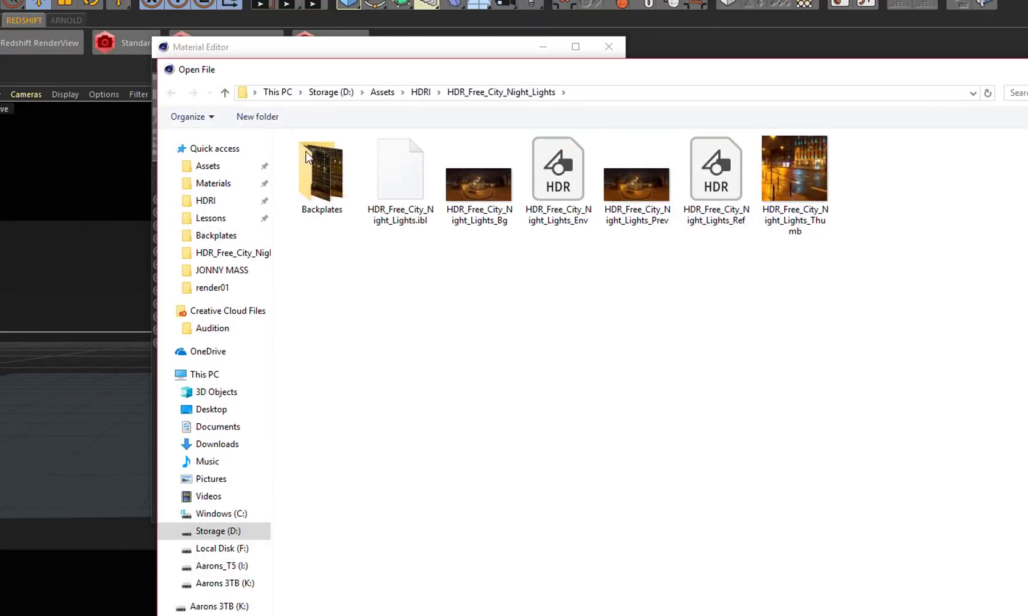
double_click(316, 153)
click(406, 165)
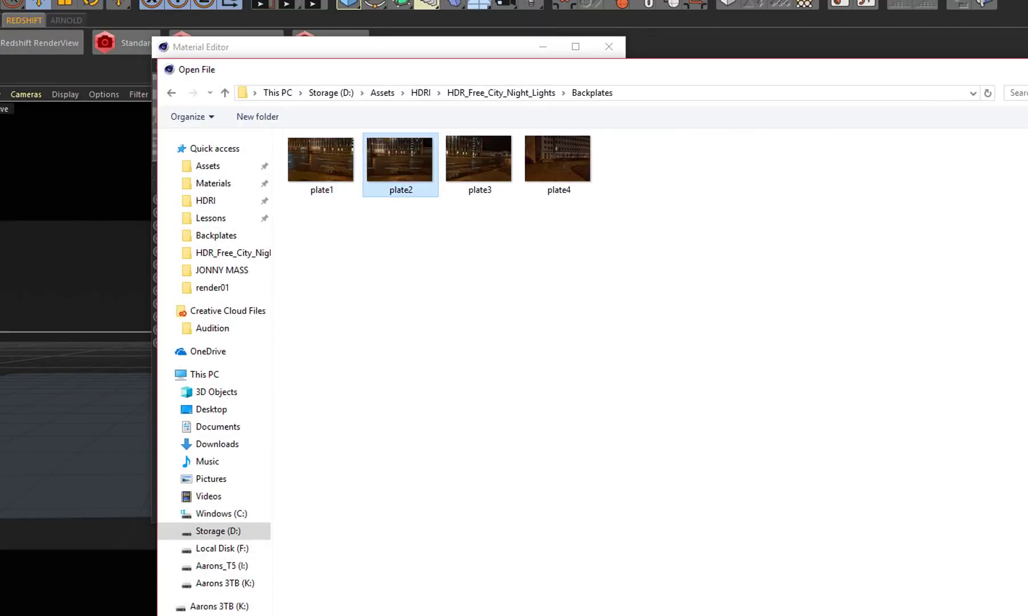
key(Return)
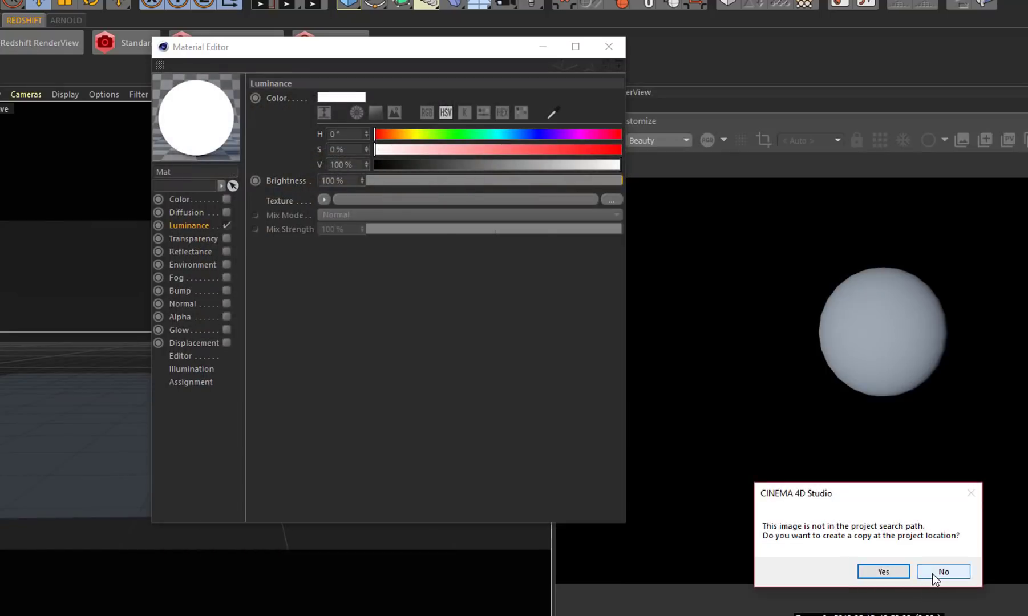
click(932, 574)
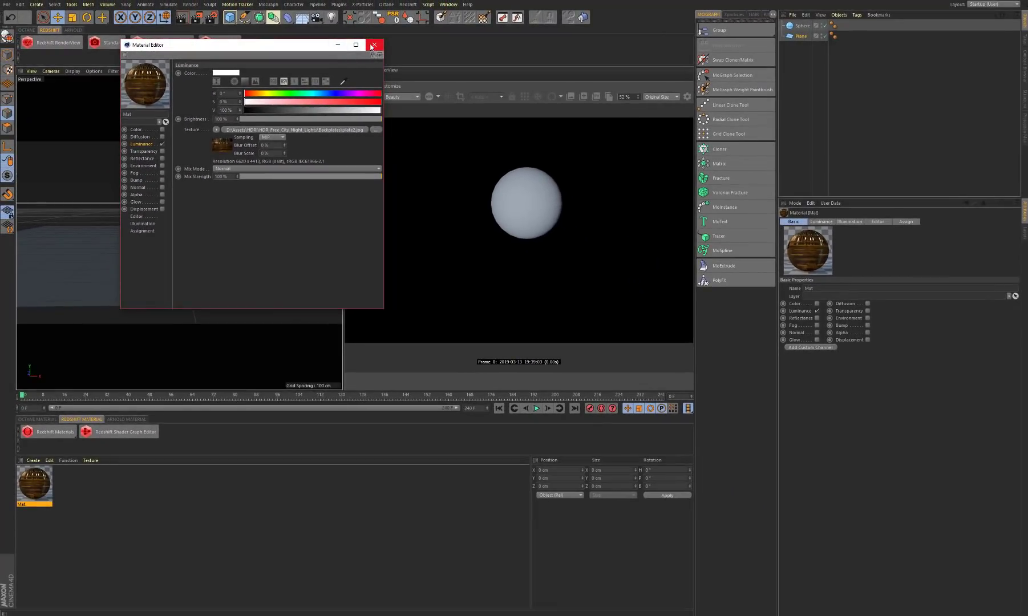
click(371, 47)
- Add a Background object, apply the plate2 material to it, and enlarge the perspective viewport
click(143, 114)
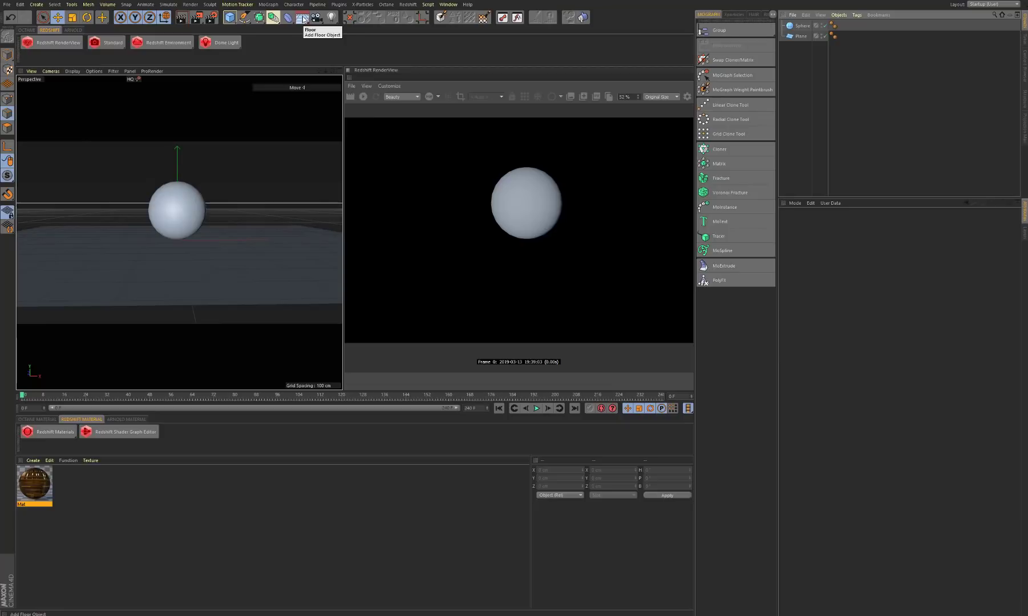
click(304, 19)
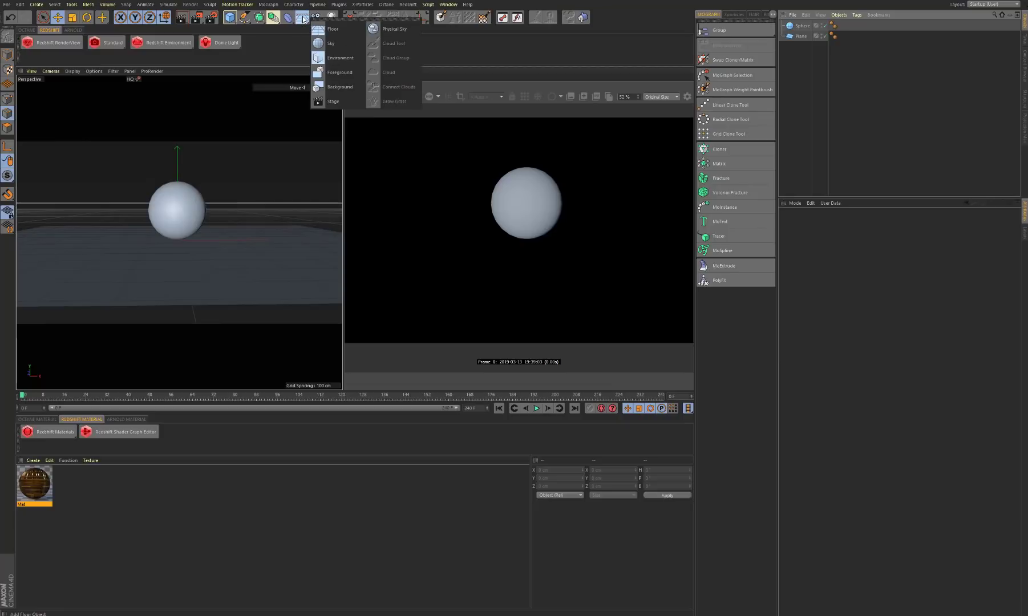
click(342, 85)
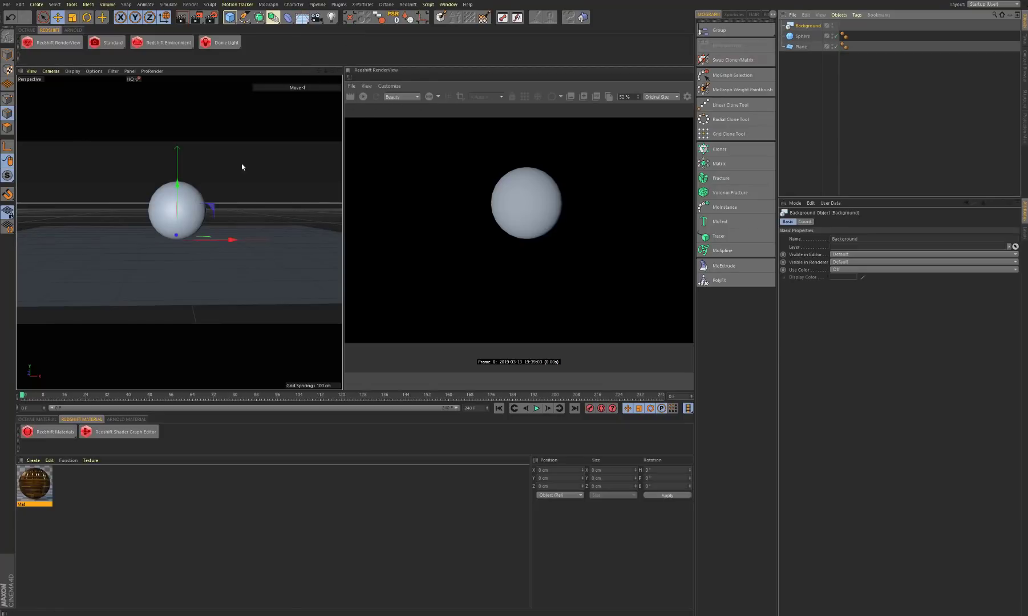
drag(41, 483, 808, 26)
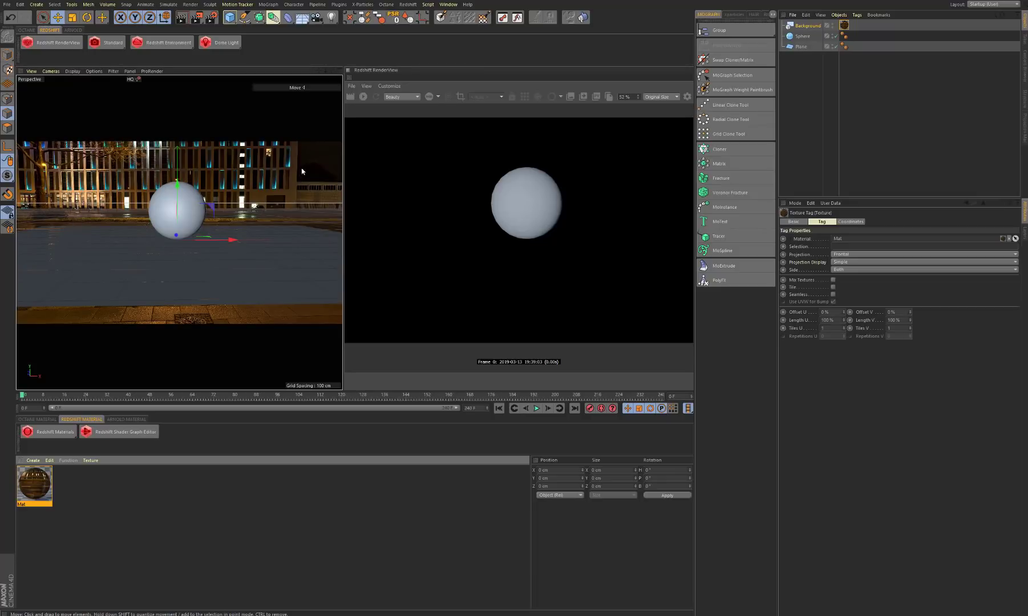
drag(344, 166, 399, 161)
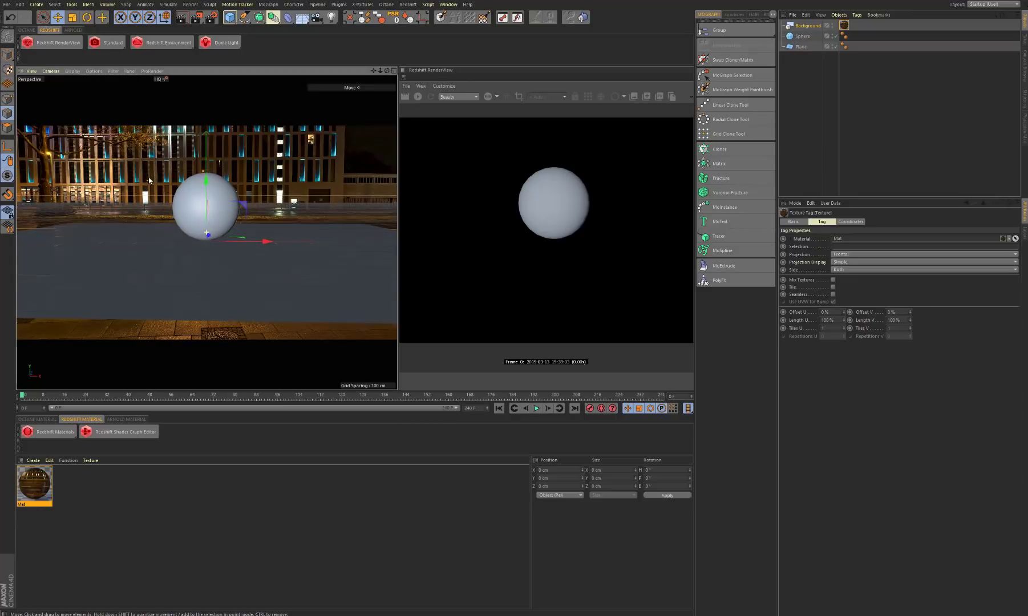
alt+drag(147, 180, 254, 326)
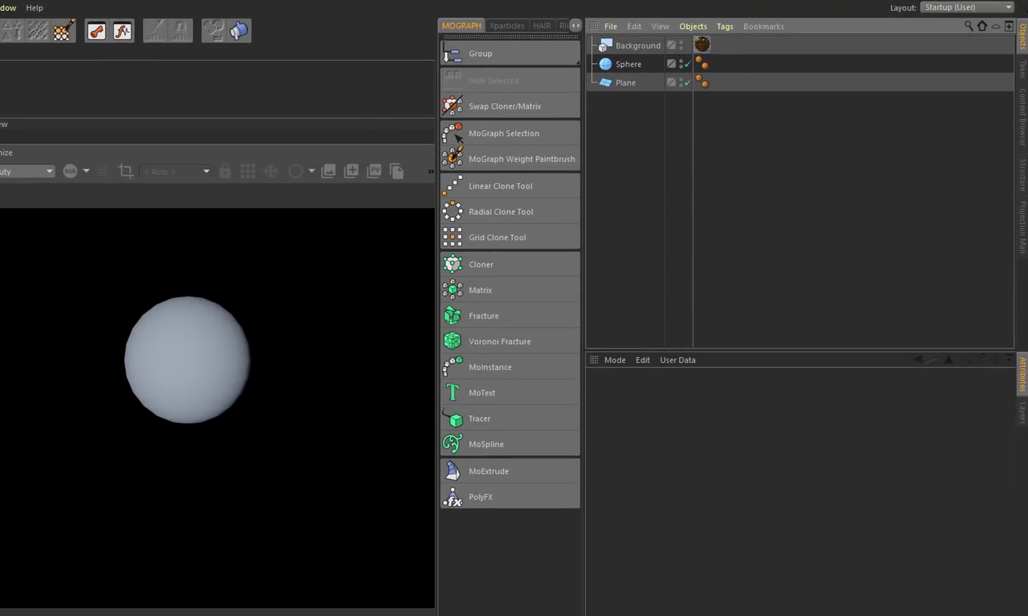
- Add a Redshift dome light and load HDR_Free_City_Night_Lights_Ref as its dome map
click(0, 55)
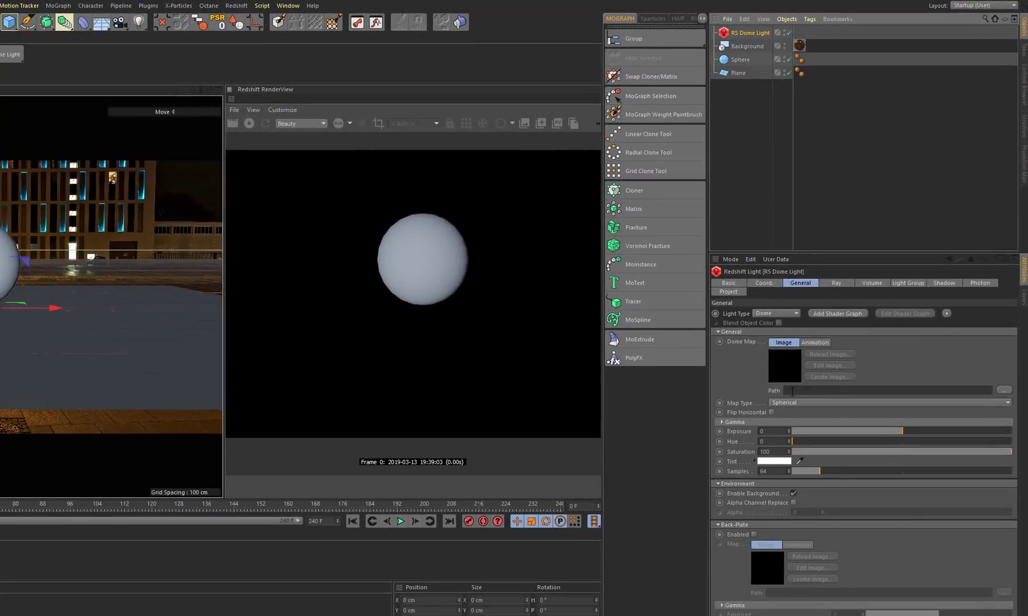
click(1002, 392)
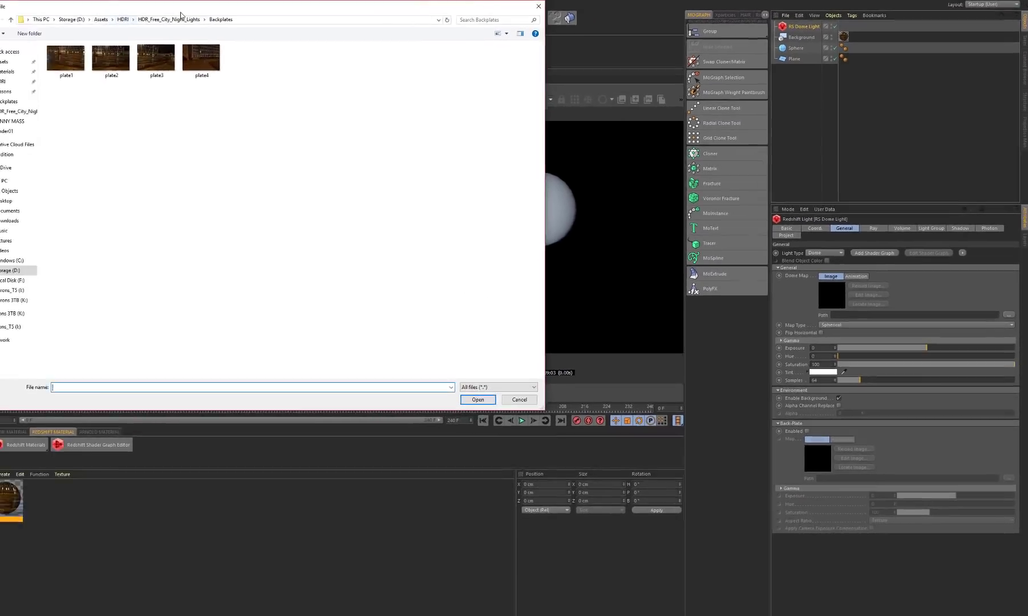
click(181, 19)
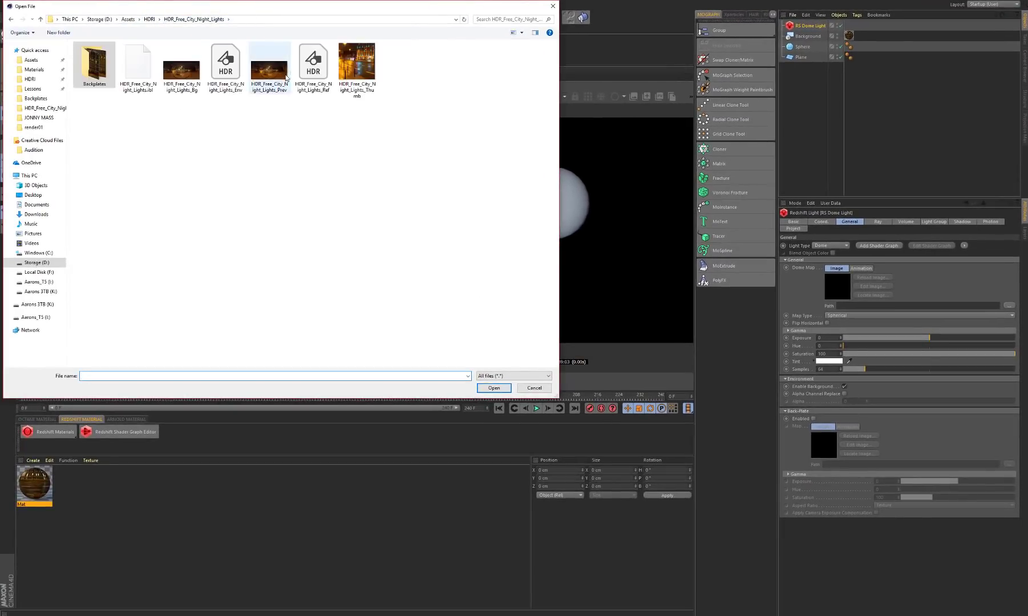
click(310, 74)
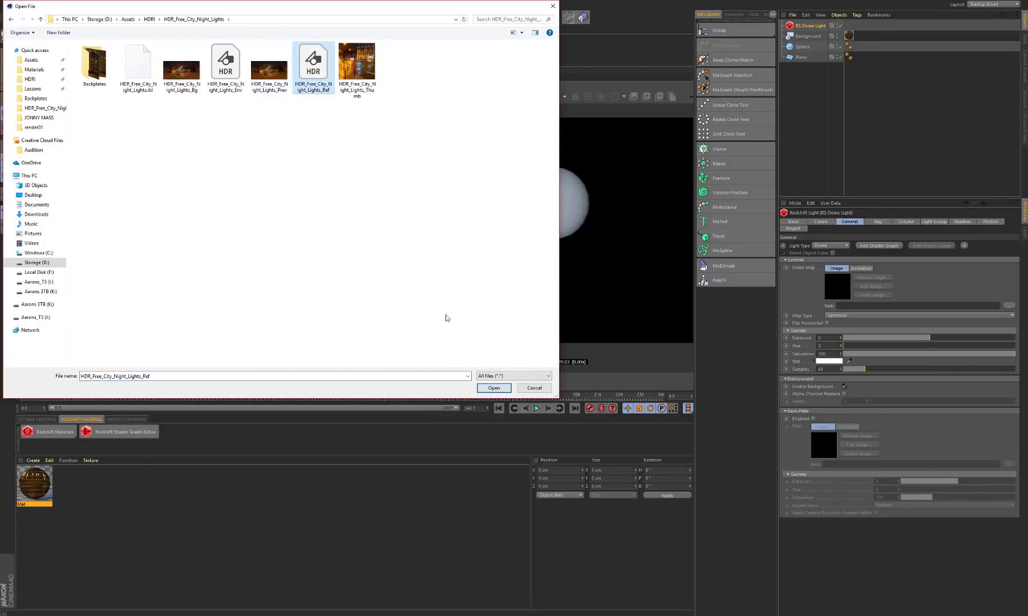
click(494, 388)
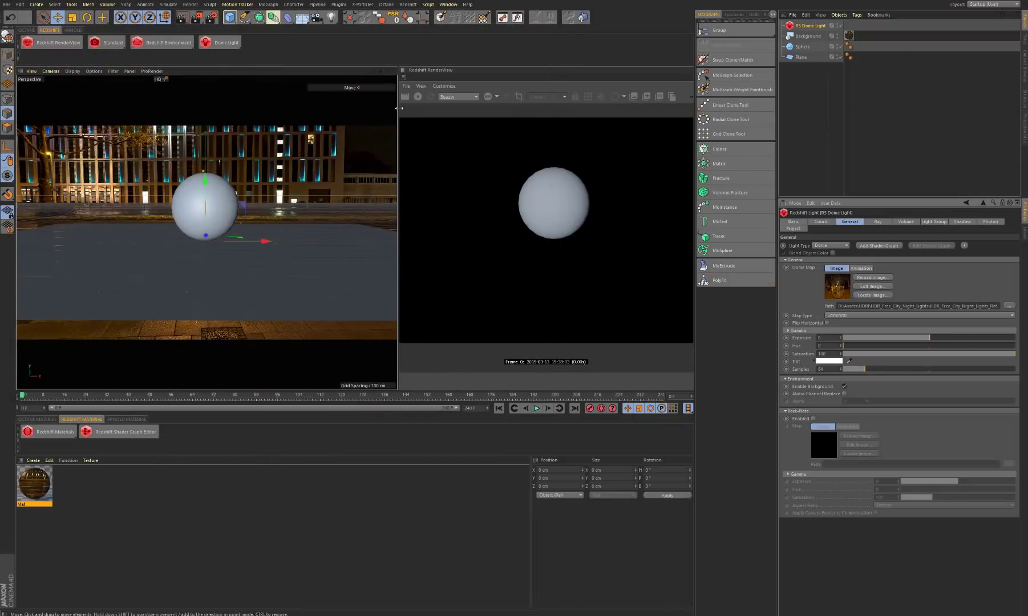
- Start the progressive Redshift render and resize the render view against the perspective viewport
drag(400, 107, 196, 106)
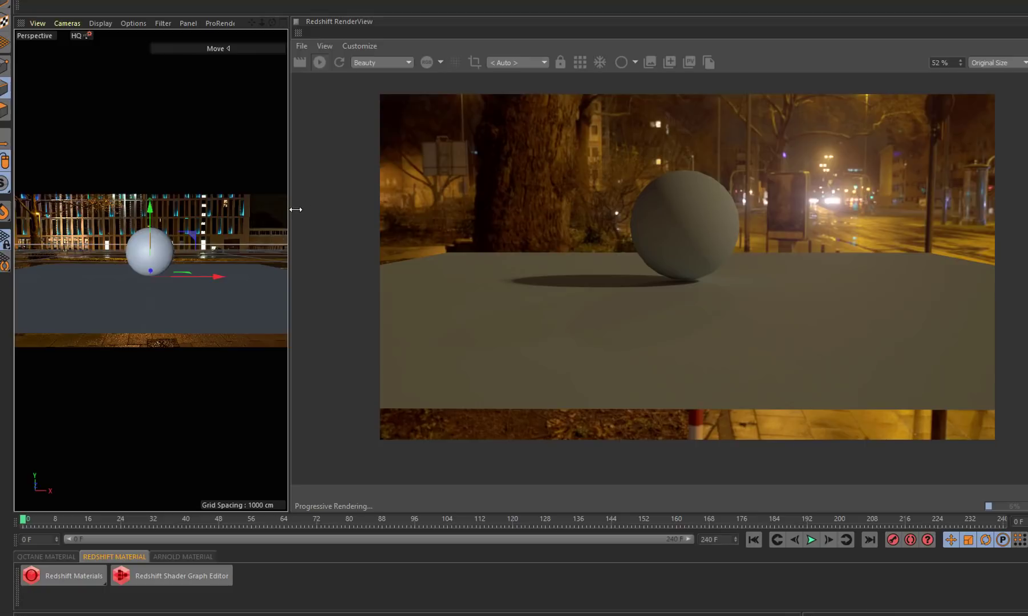
scroll(649, 262, up, 1)
drag(289, 226, 428, 246)
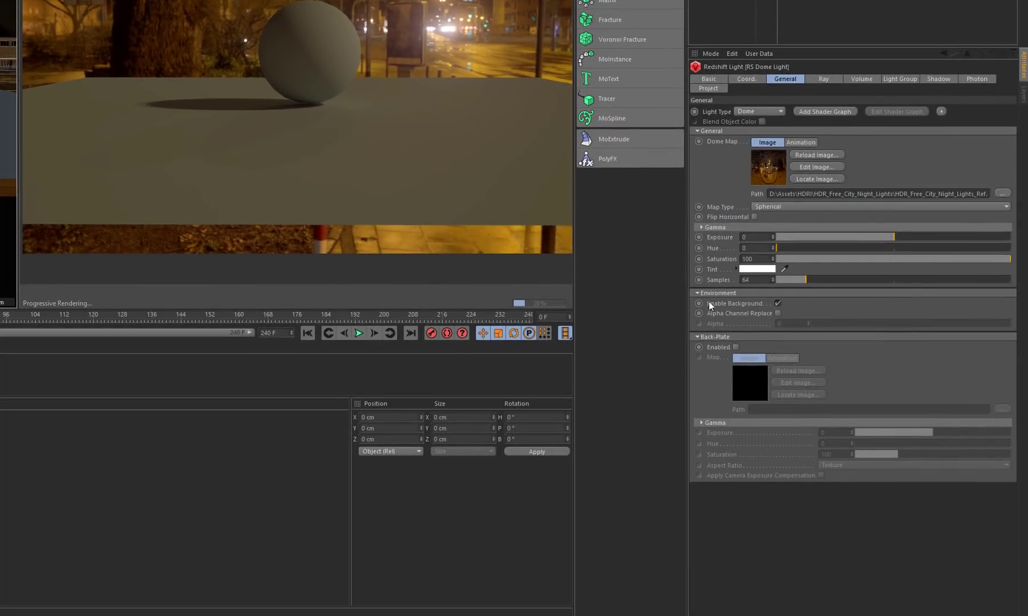
- Enable the dome light's back-plate and load plate2 from the Backplates folder as its map
click(736, 347)
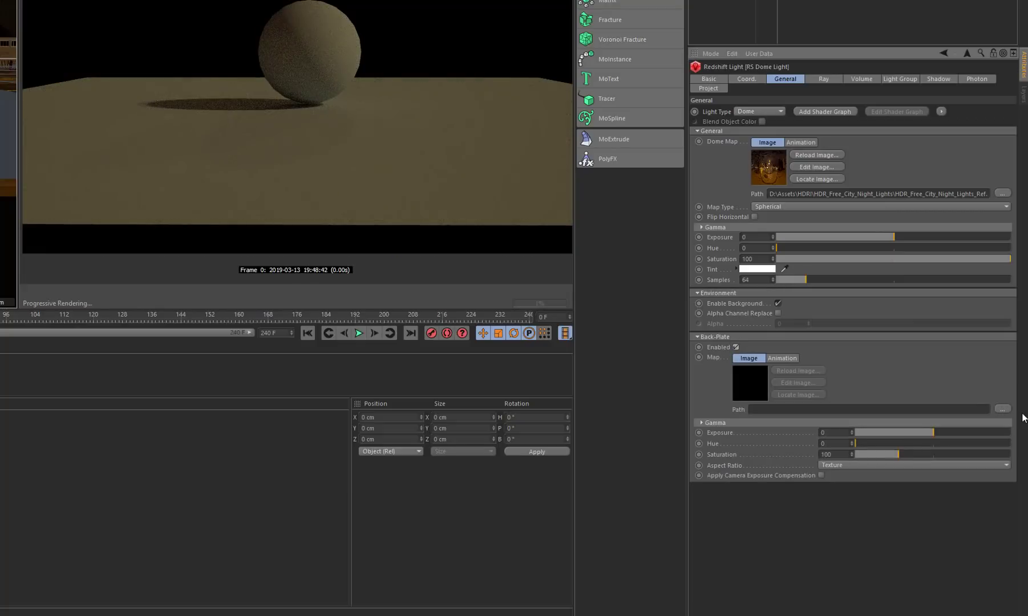
click(1004, 409)
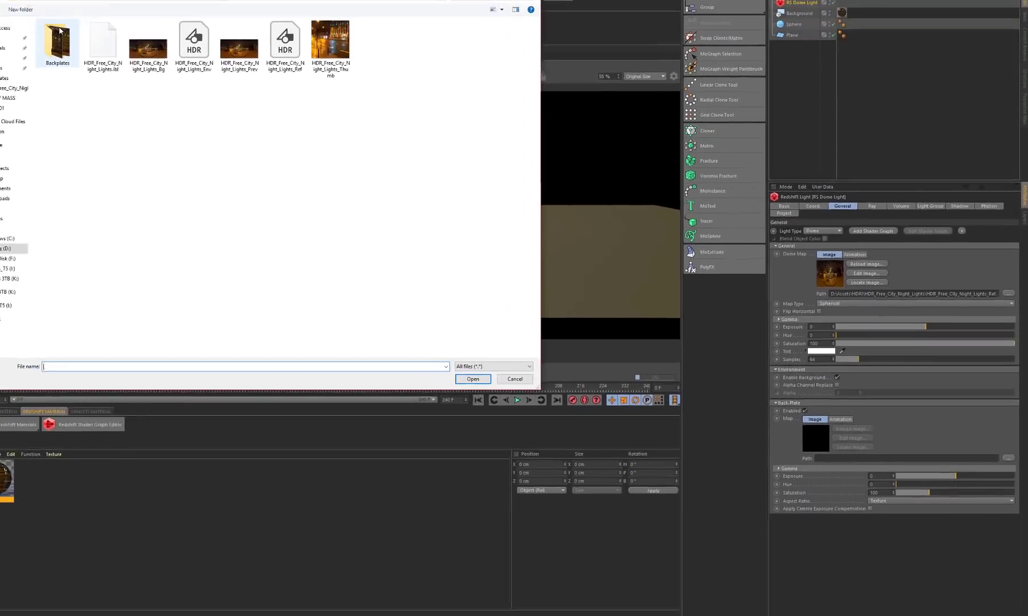
double_click(51, 43)
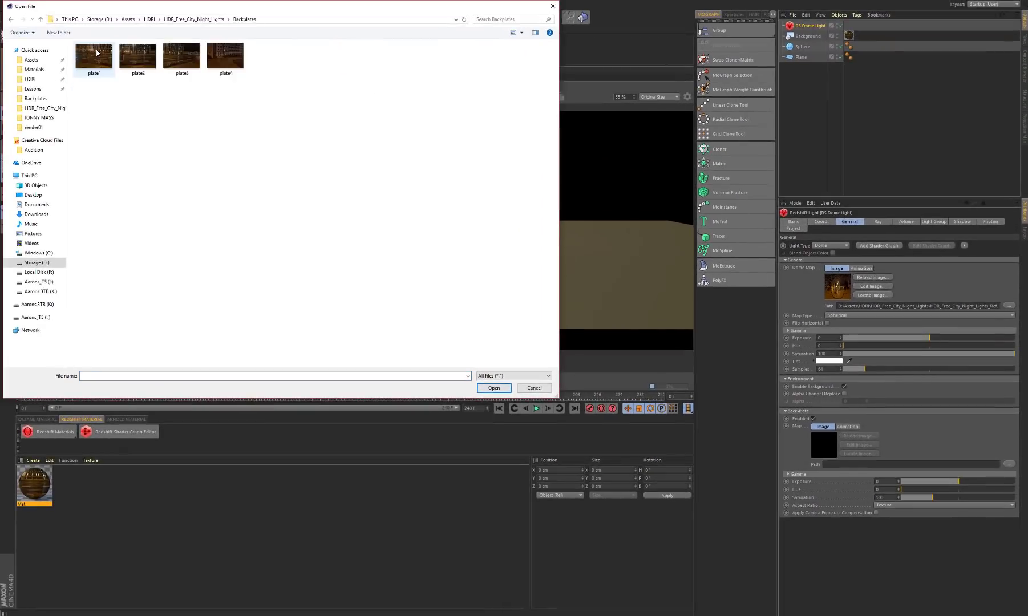
click(129, 62)
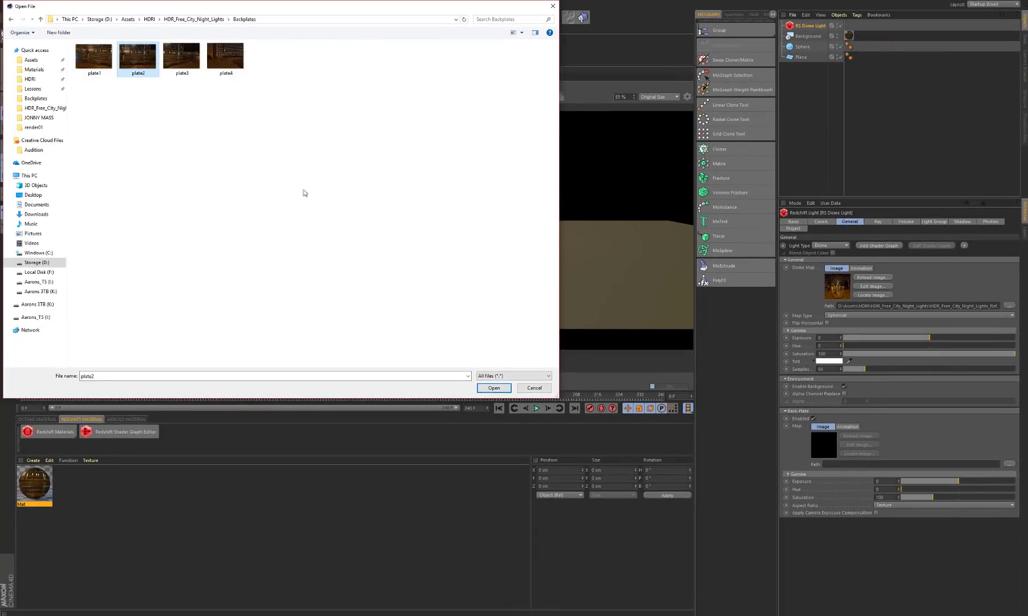
click(494, 387)
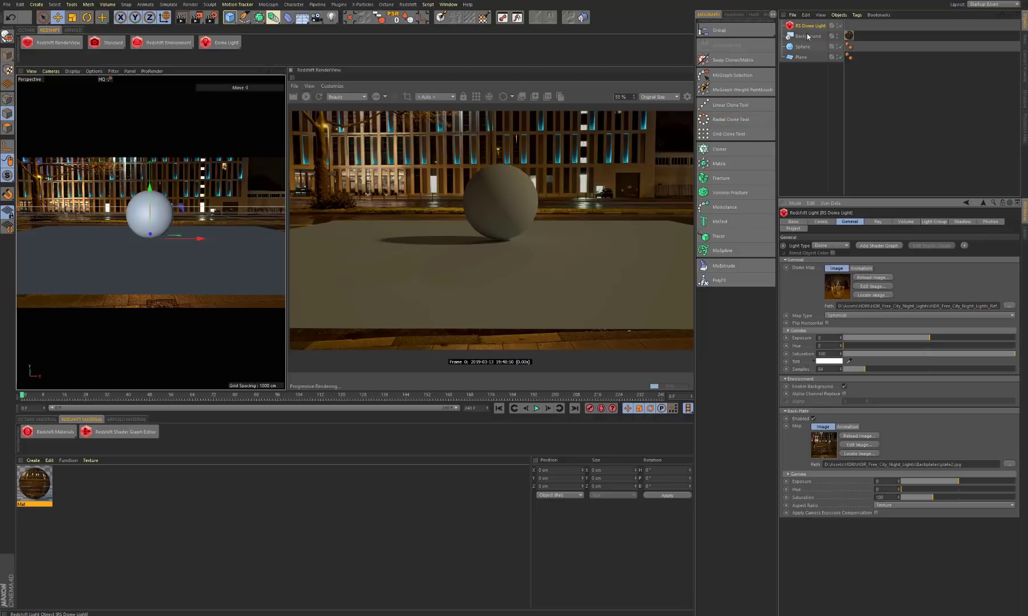
- Add a Redshift Object tag to the plane and enable its visibility override
click(801, 57)
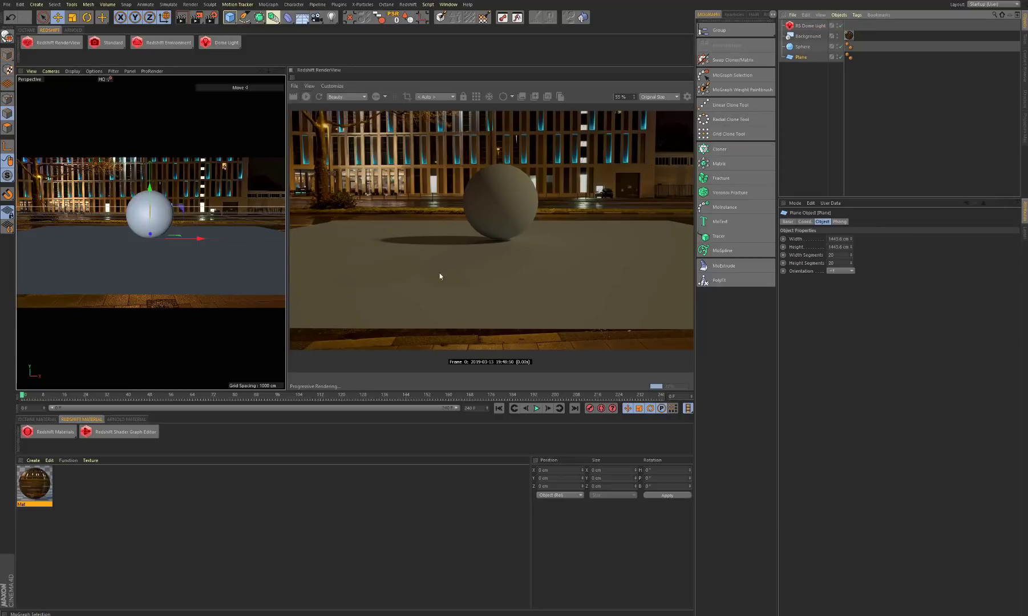
right_click(801, 56)
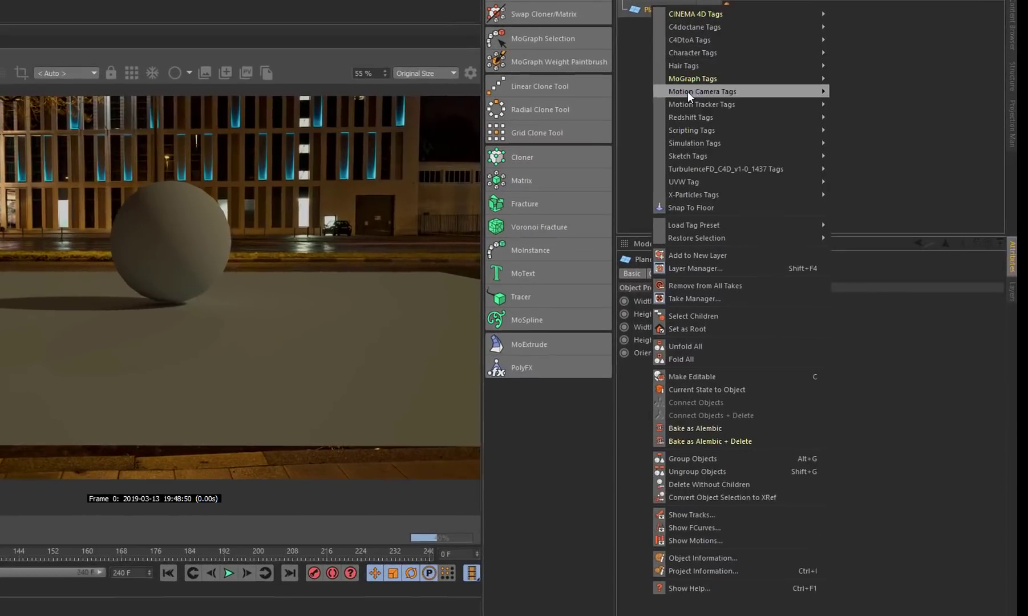
mouse_move(690, 117)
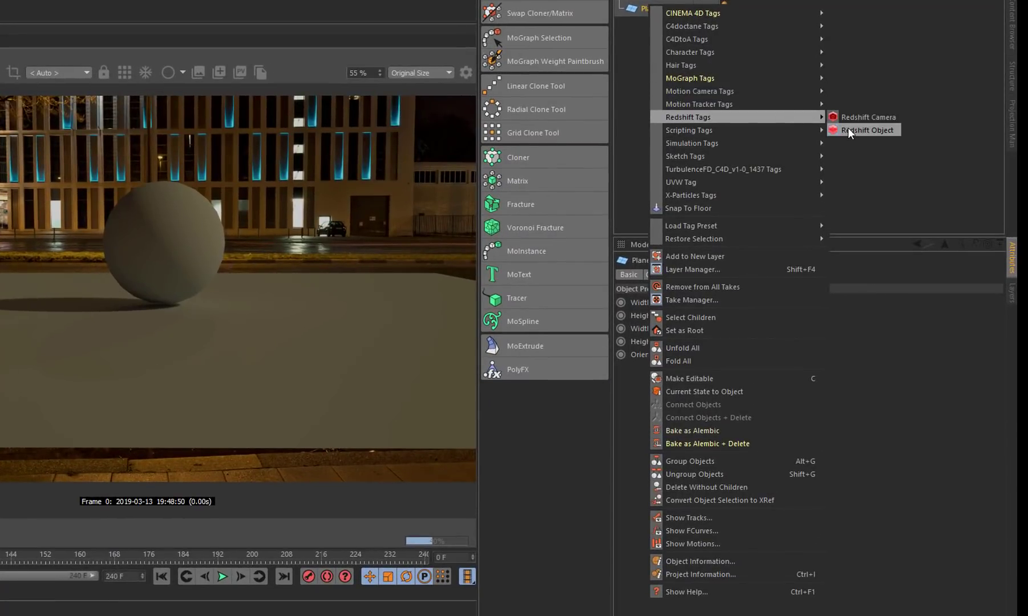
click(848, 130)
click(672, 275)
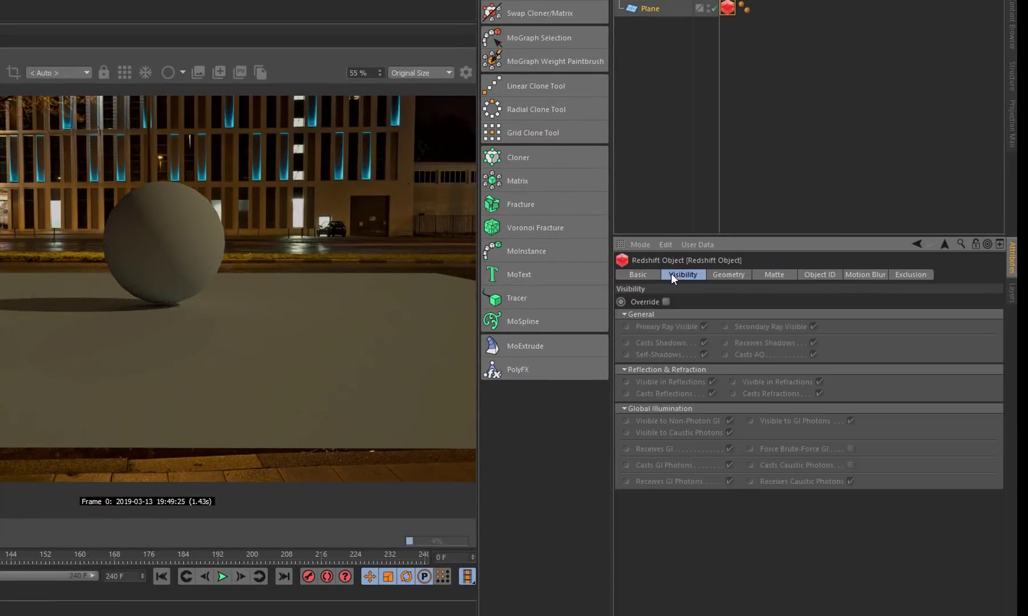
click(665, 302)
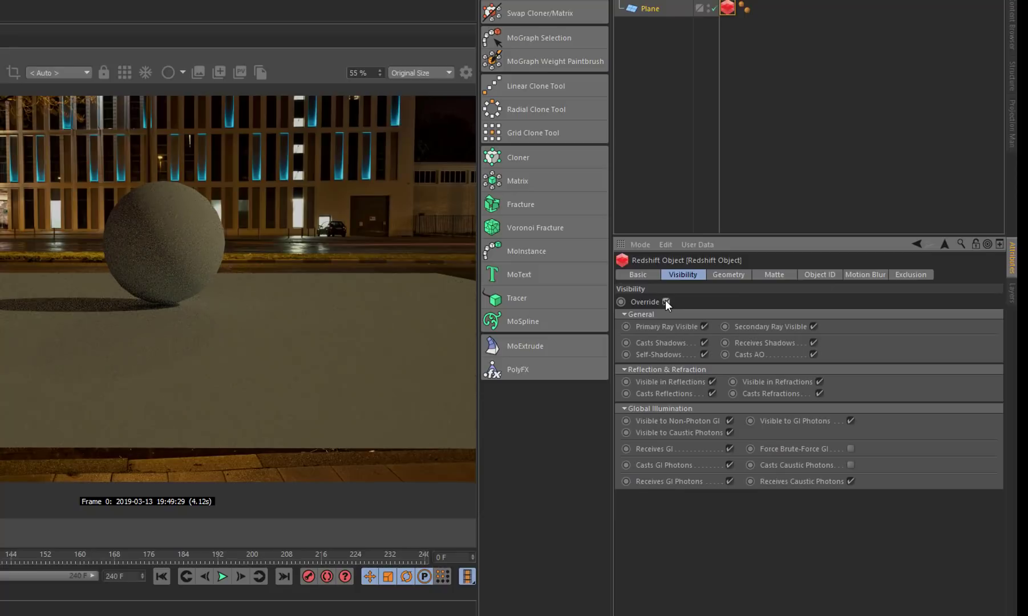
- Override the matte settings in the plane's Redshift Object tag and enable the general matte option
click(777, 275)
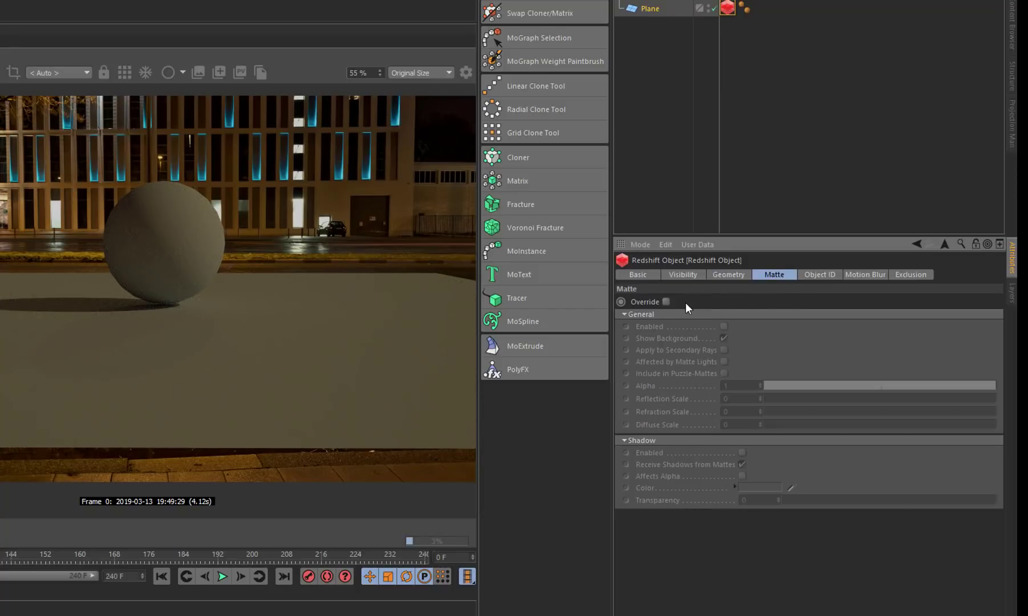
click(666, 301)
click(725, 326)
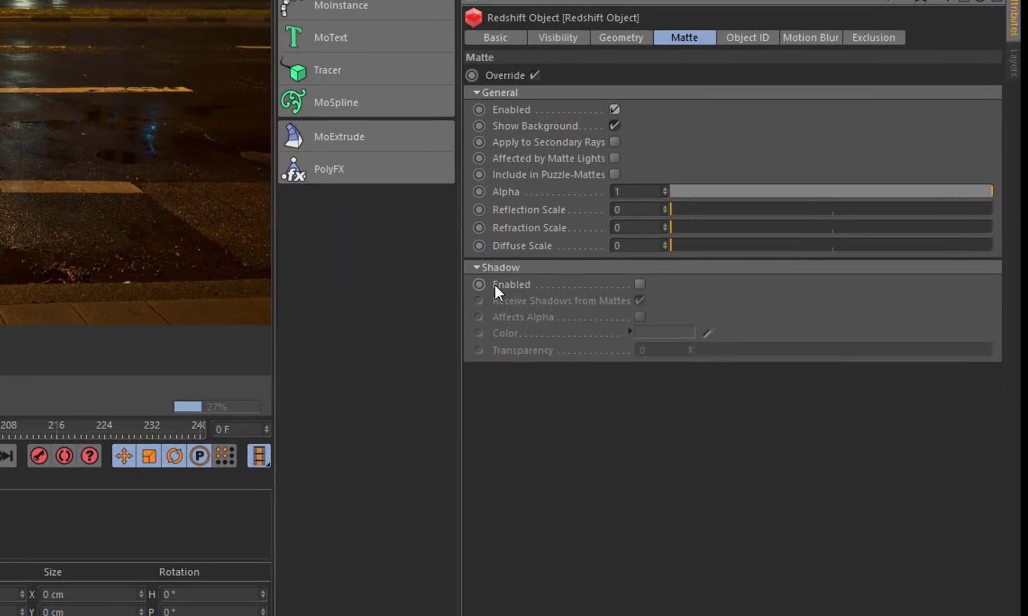
- Enable the matte shadow option in the plane's Redshift Object tag, and select the sphere
click(641, 284)
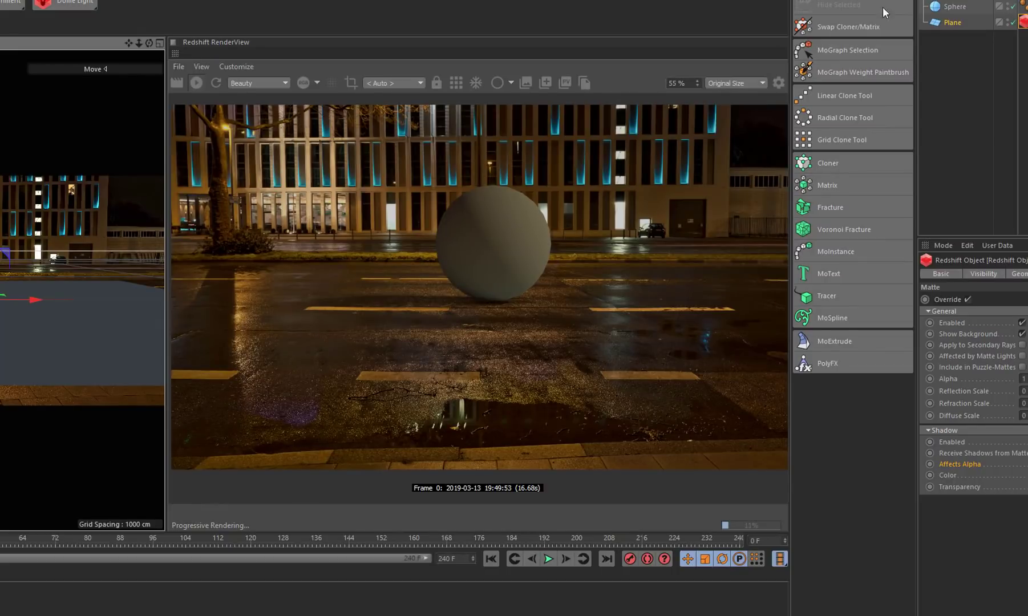
click(954, 6)
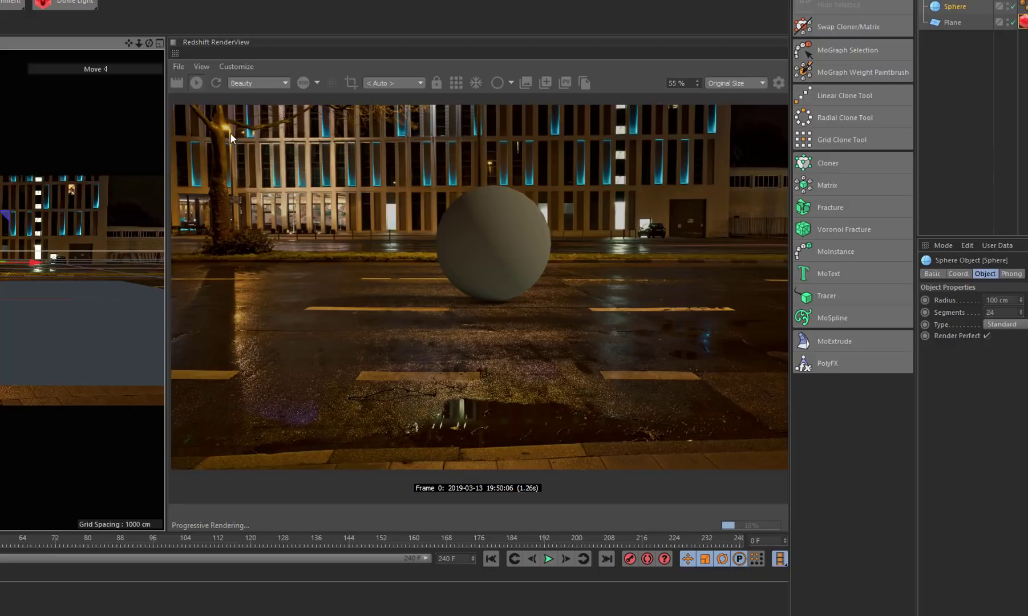
- Rotate the dome light about its vertical axis to change the direction of the light on the sphere
click(83, 290)
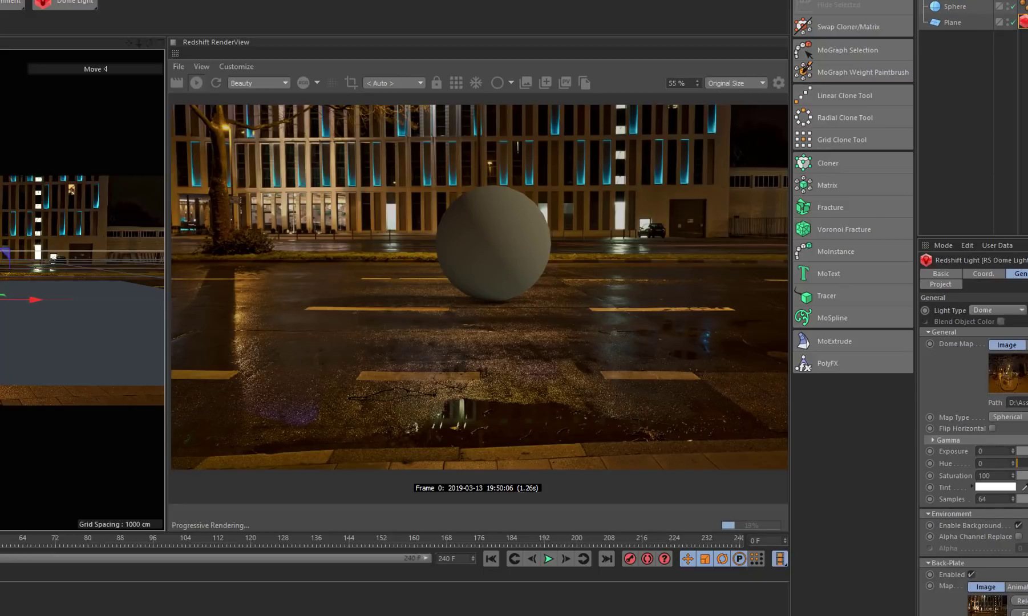
key(r)
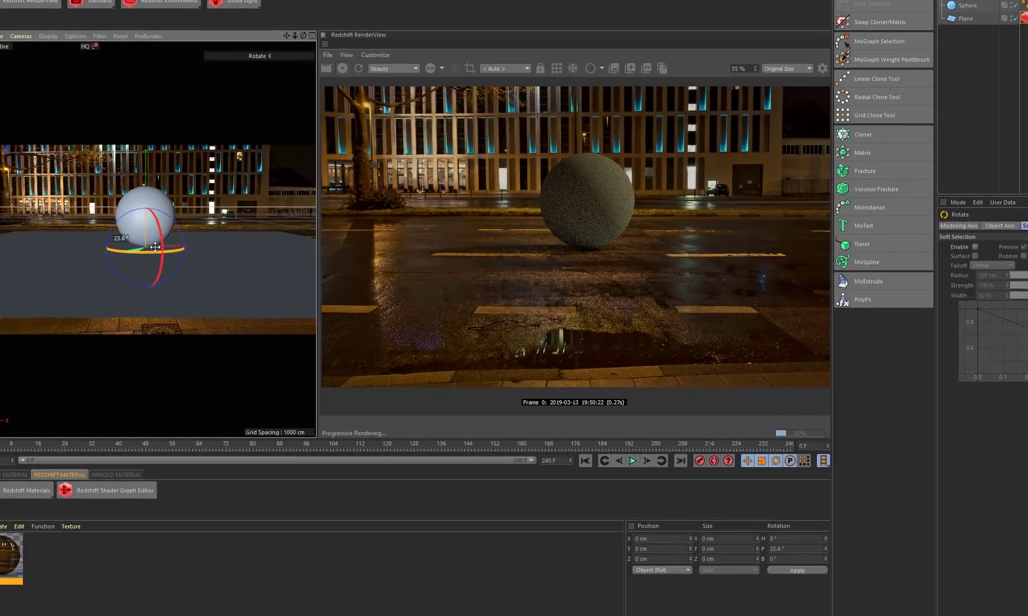
drag(3, 300, 12, 298)
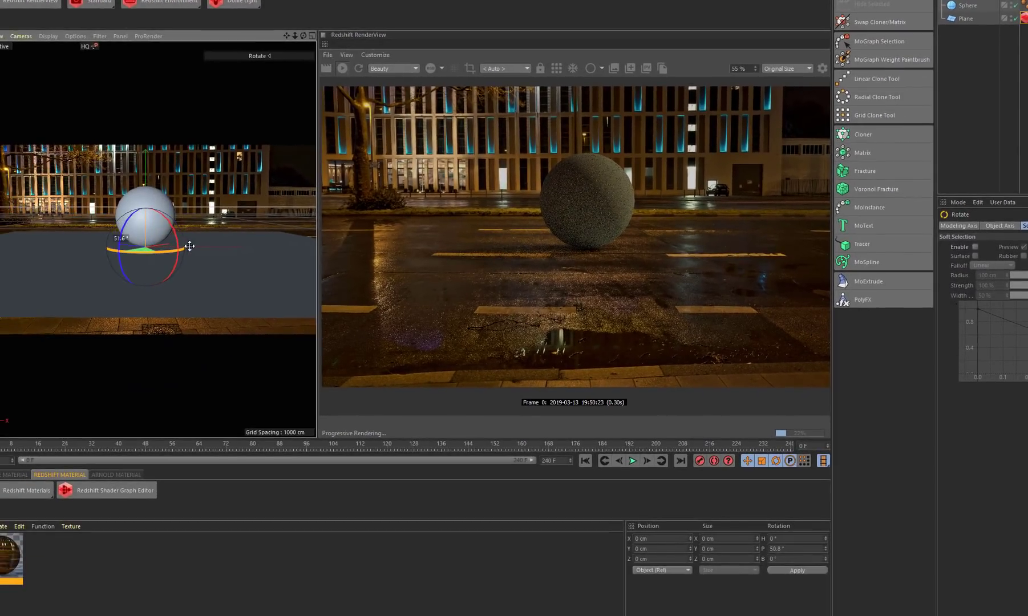
drag(189, 246, 290, 242)
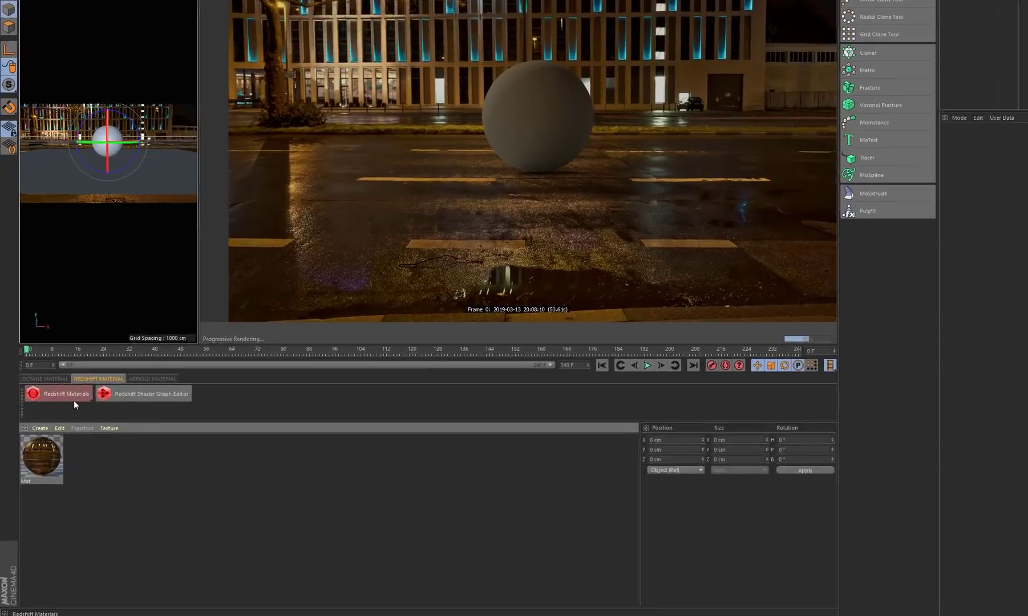
- Create a standard Redshift material, pause the live render and assign the new material to the plane
click(74, 401)
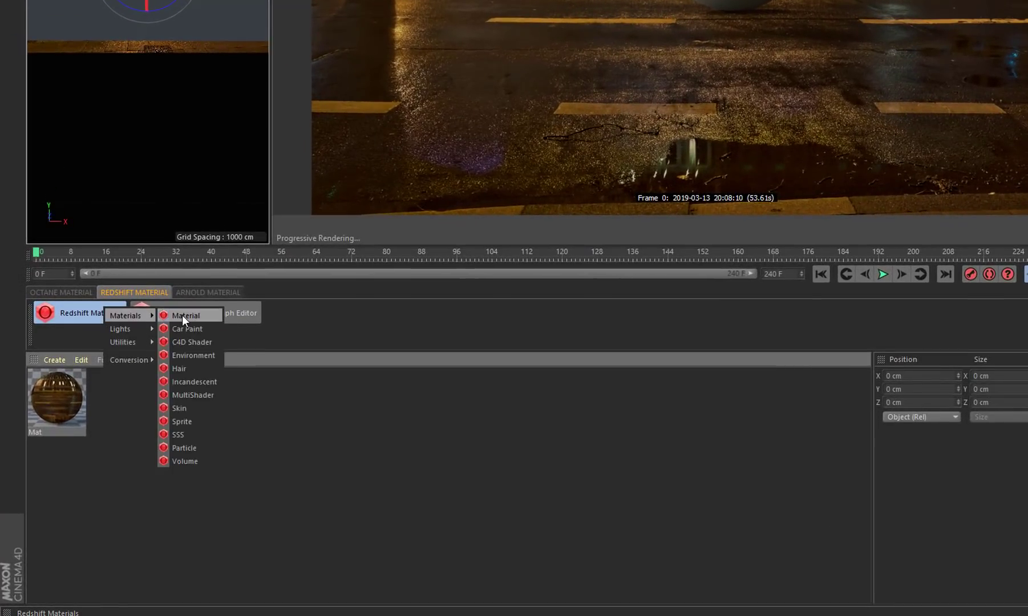
click(133, 395)
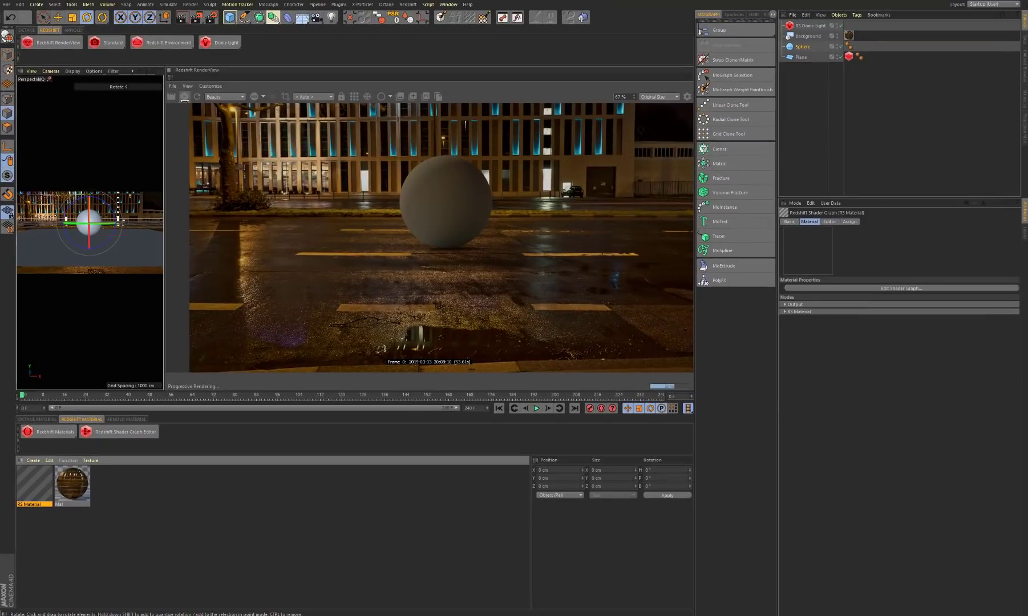
click(185, 97)
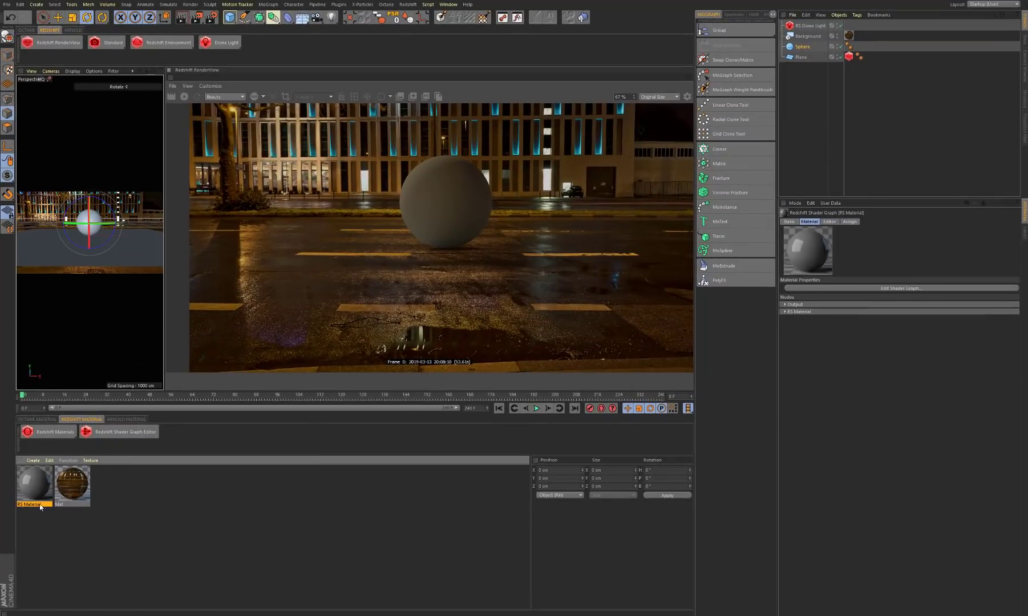
drag(36, 485, 803, 59)
- Restart the live render and set the matte Reflection Scale to 1 in the plane's Redshift Object tag
click(849, 57)
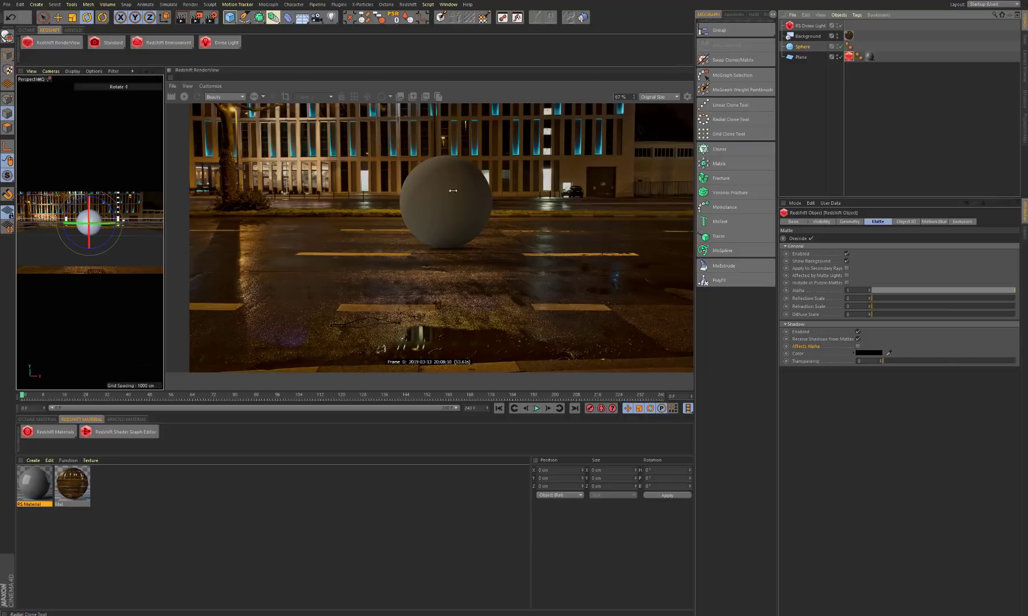
click(184, 95)
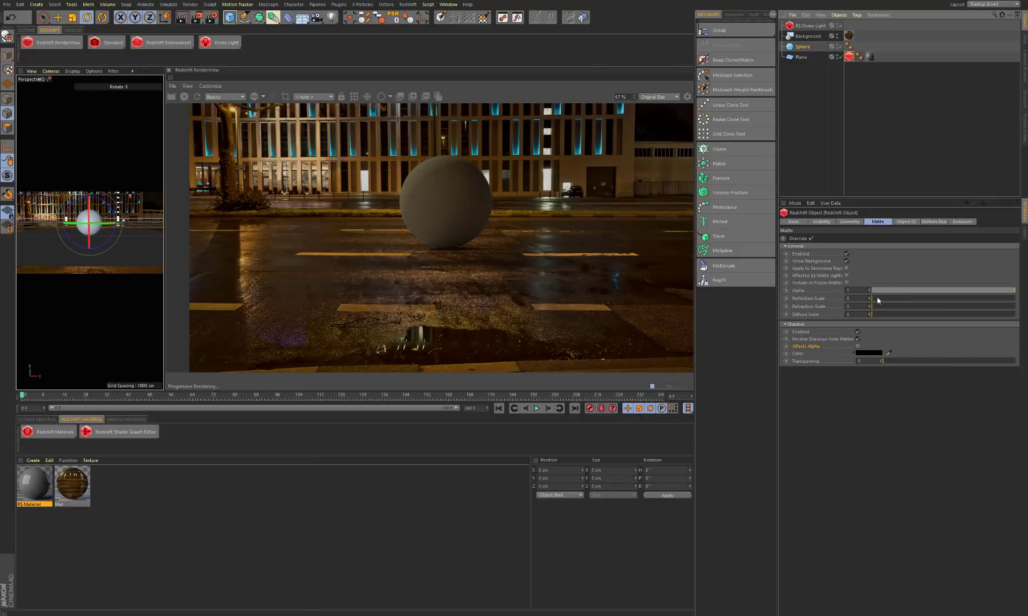
drag(914, 297, 1018, 302)
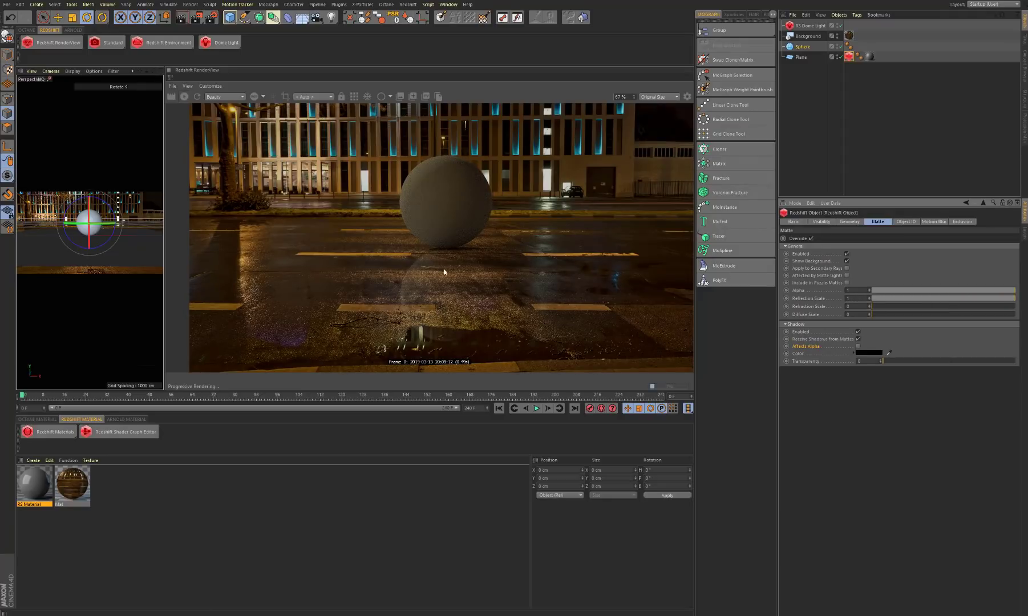
- Set the plane material's reflection roughness to about 0.05 and its reflection IOR to about 1.81
double_click(24, 486)
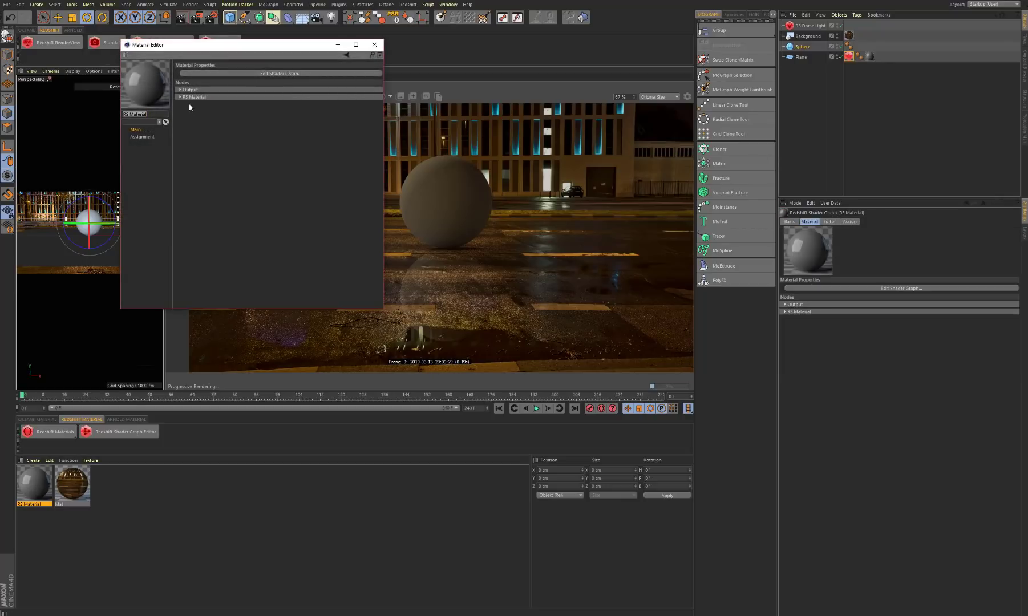
click(191, 97)
scroll(431, 277, up, 3)
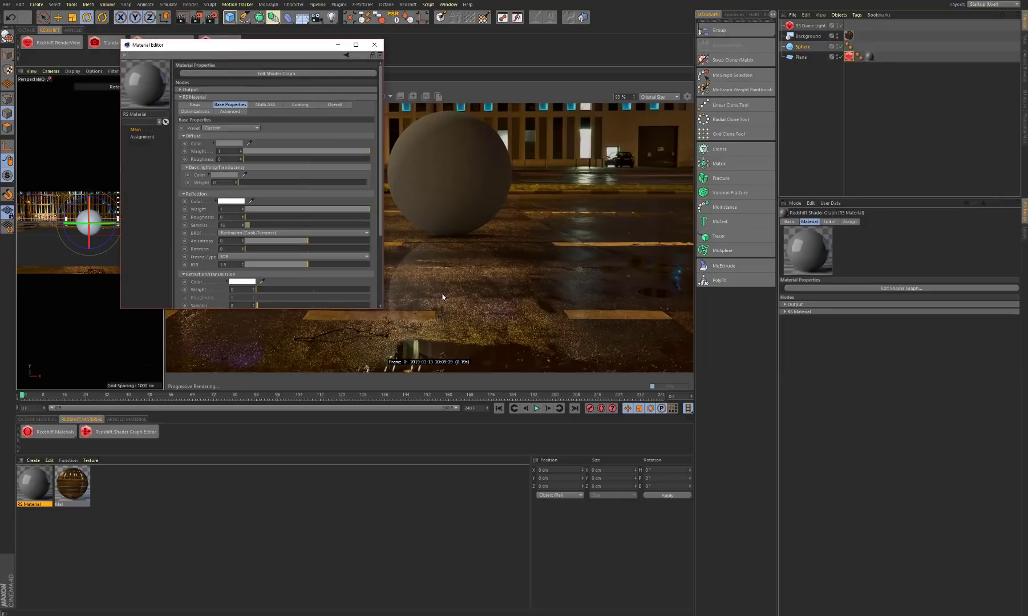
scroll(442, 297, up, 1)
drag(290, 46, 192, 70)
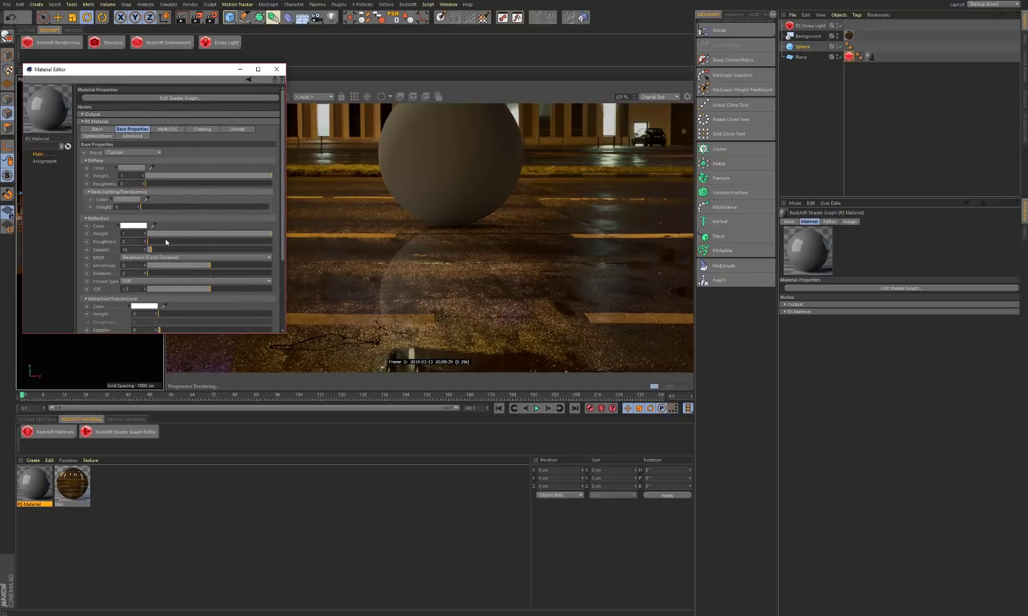
drag(166, 241, 173, 242)
click(152, 239)
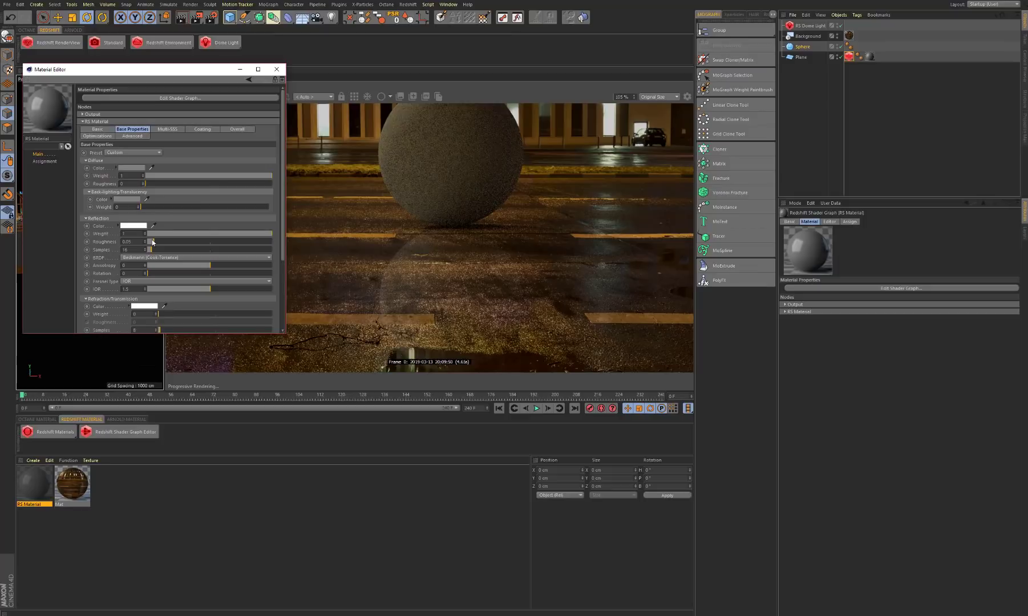
mouse_move(152, 242)
mouse_down()
mouse_move(178, 241)
mouse_move(153, 240)
mouse_up()
drag(210, 289, 222, 289)
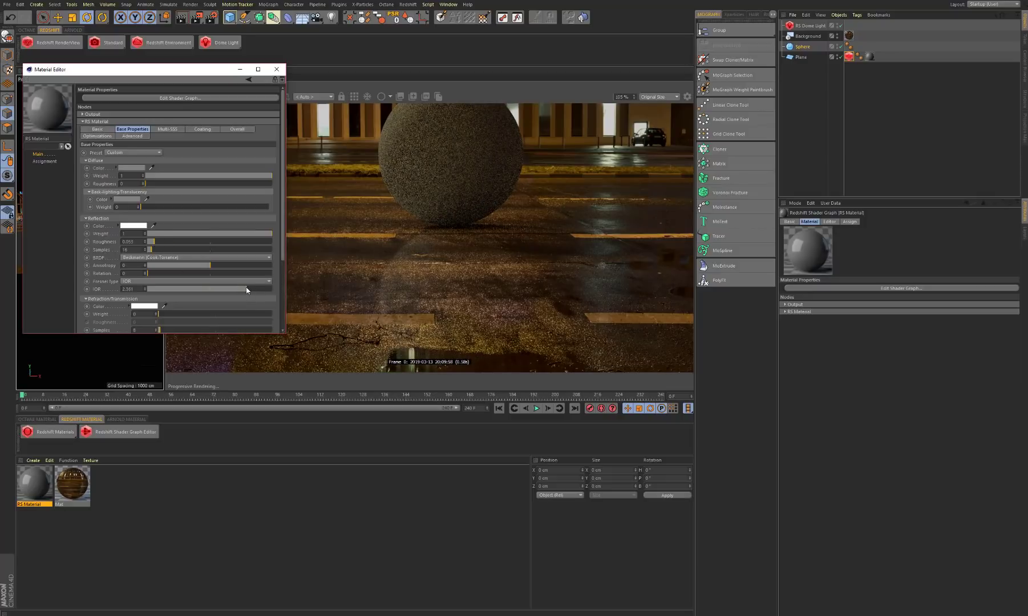
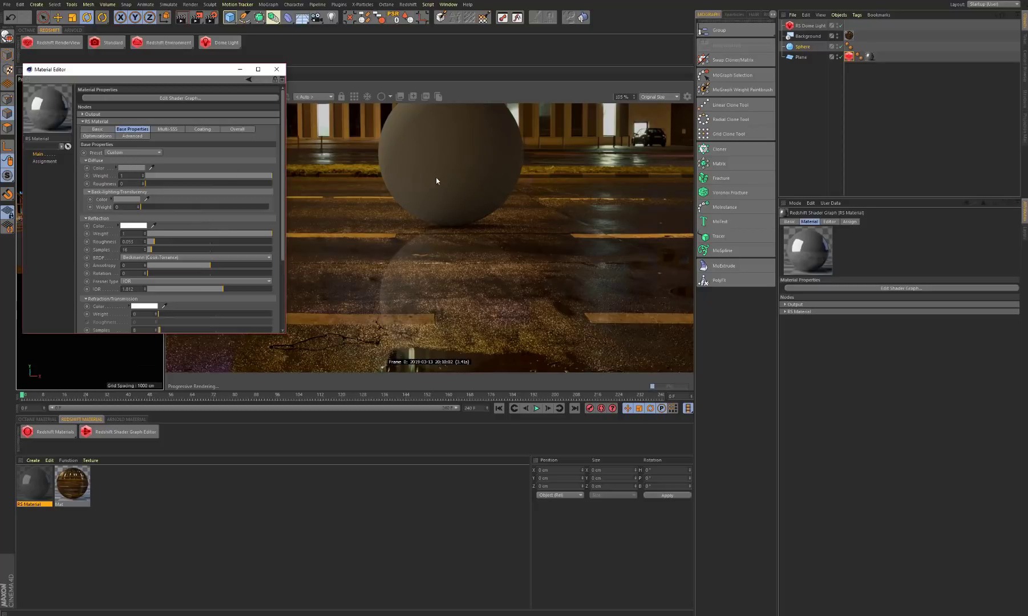
- Set the plane material's diffuse color to red at 100% saturation
click(126, 170)
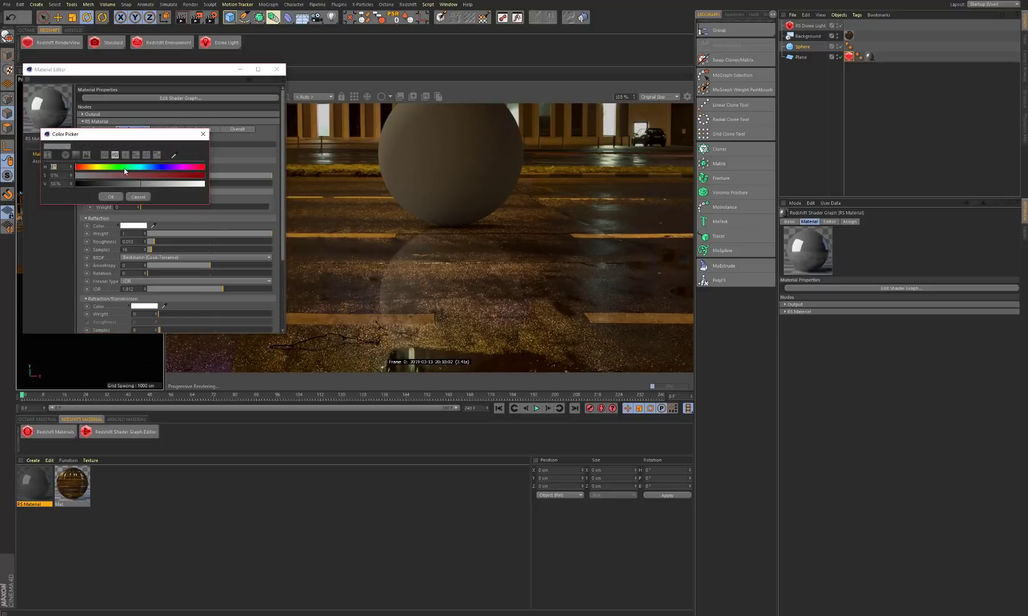
drag(143, 175, 216, 183)
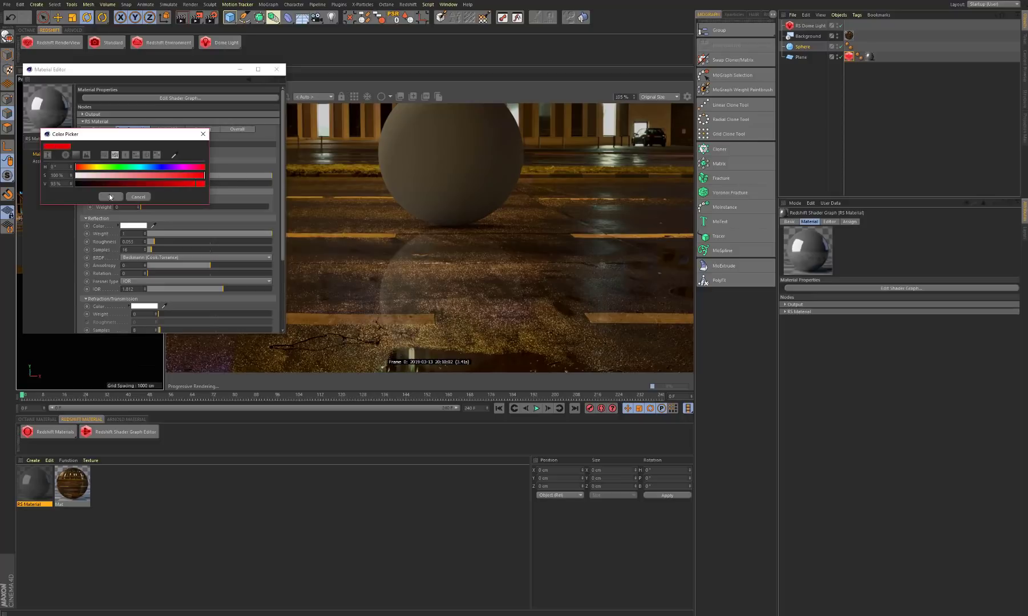
key(Return)
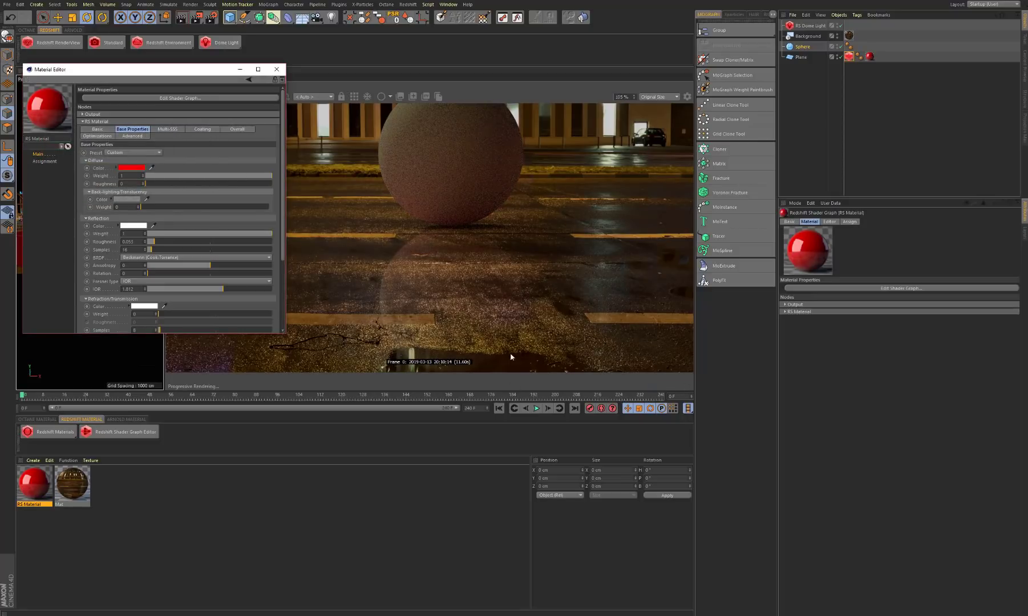
- Sample the road surface in the render below the sphere as the plane material's diffuse color
drag(212, 73, 309, 263)
scroll(398, 236, down, 3)
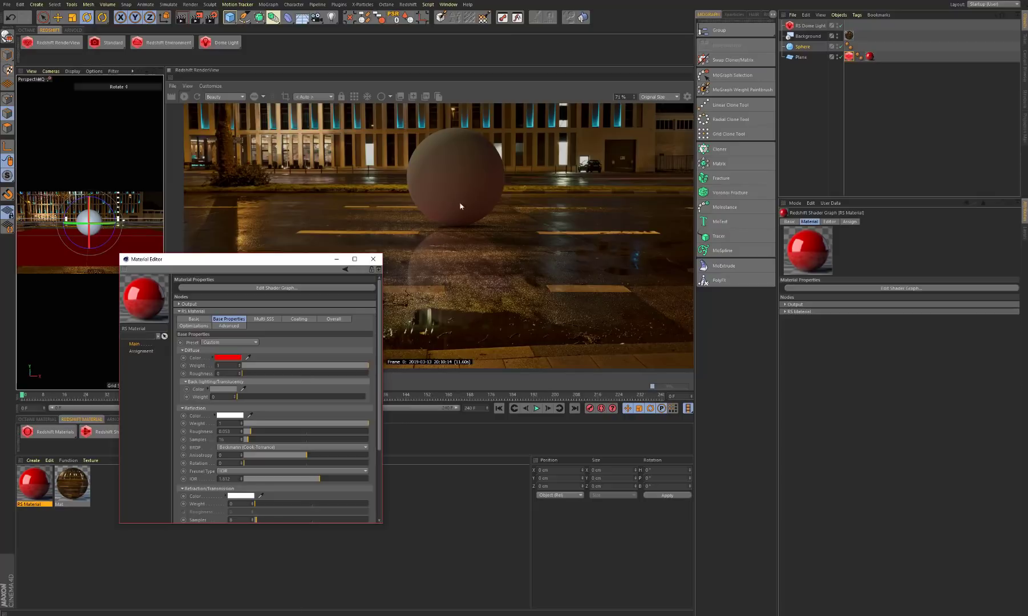
drag(245, 260, 199, 122)
click(204, 221)
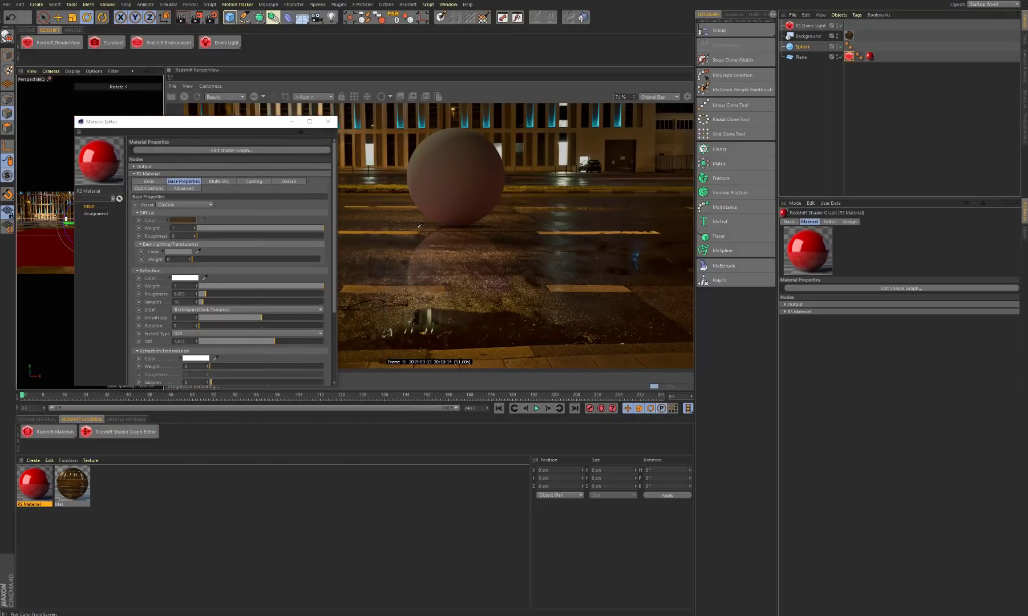
click(415, 228)
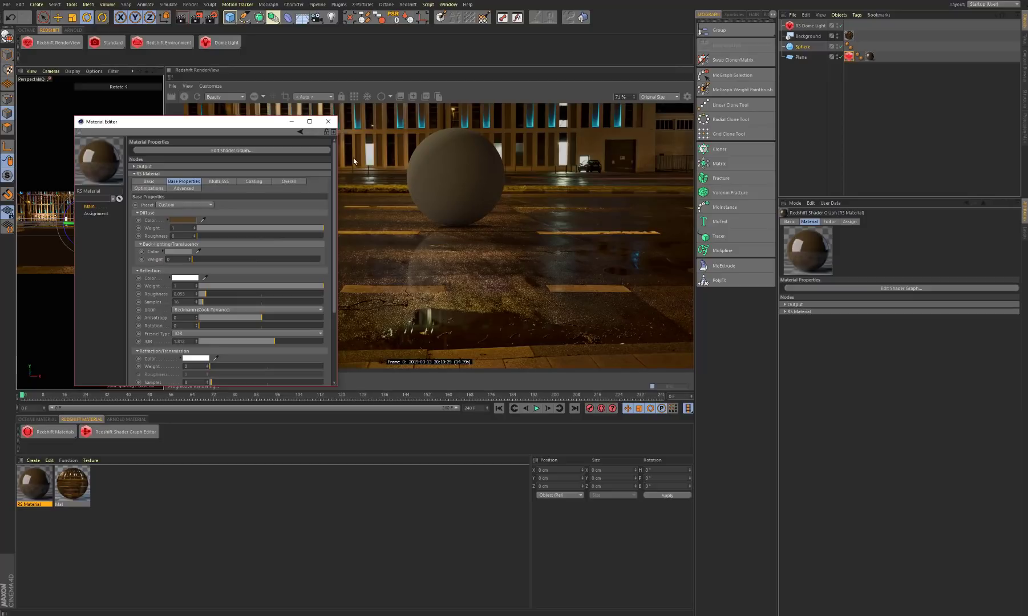
- Try a diffuse weight of 0 on the plane material, and set it back to 1
scroll(448, 237, up, 2)
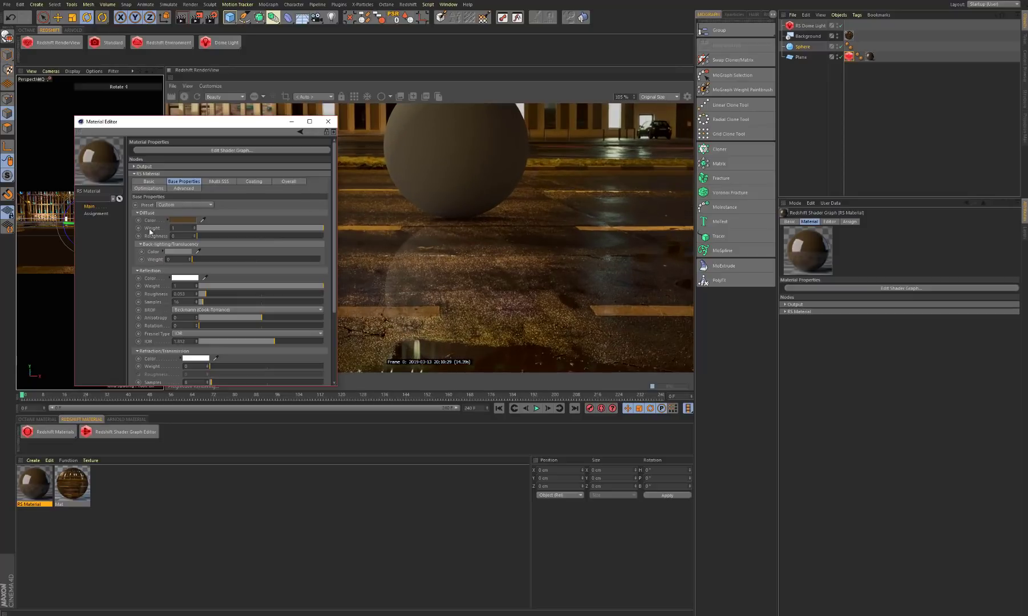
drag(219, 229, 198, 229)
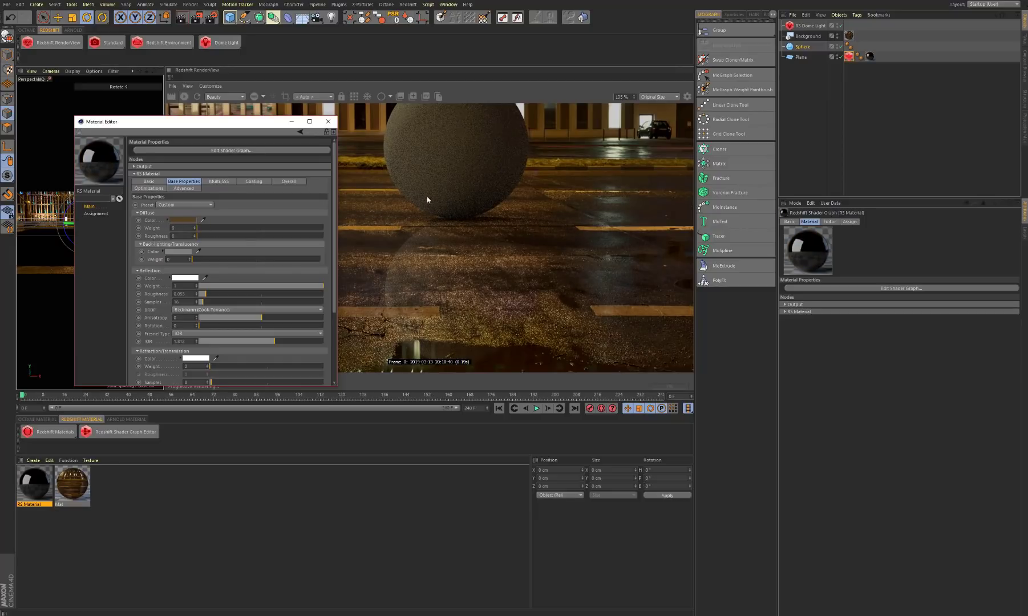
double_click(183, 228)
text(1)
key(Return)
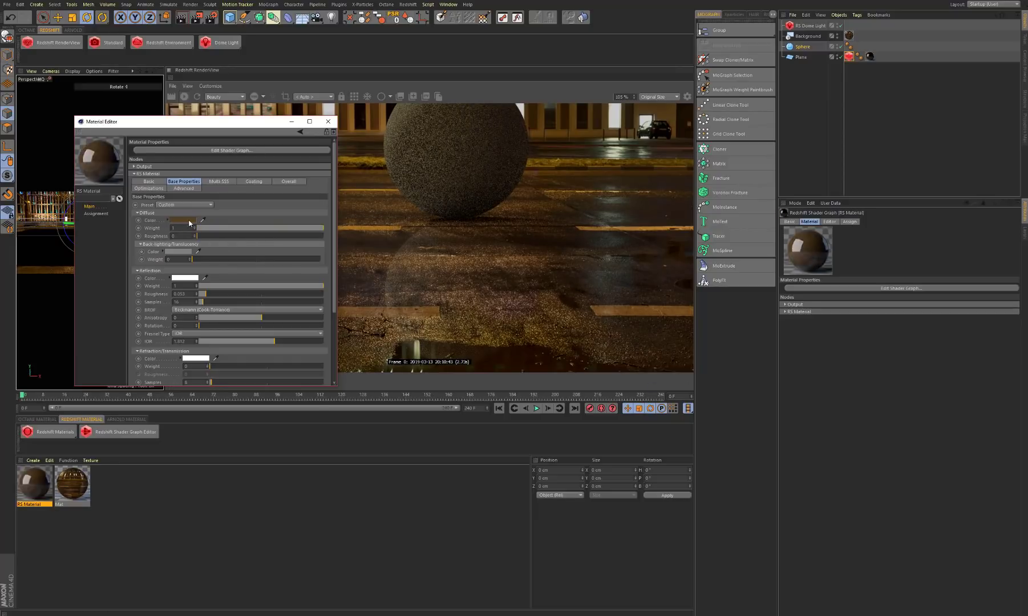
- Brighten the plane material's brown diffuse color to a value of 64% and check the sphere's reflection in the render
click(187, 220)
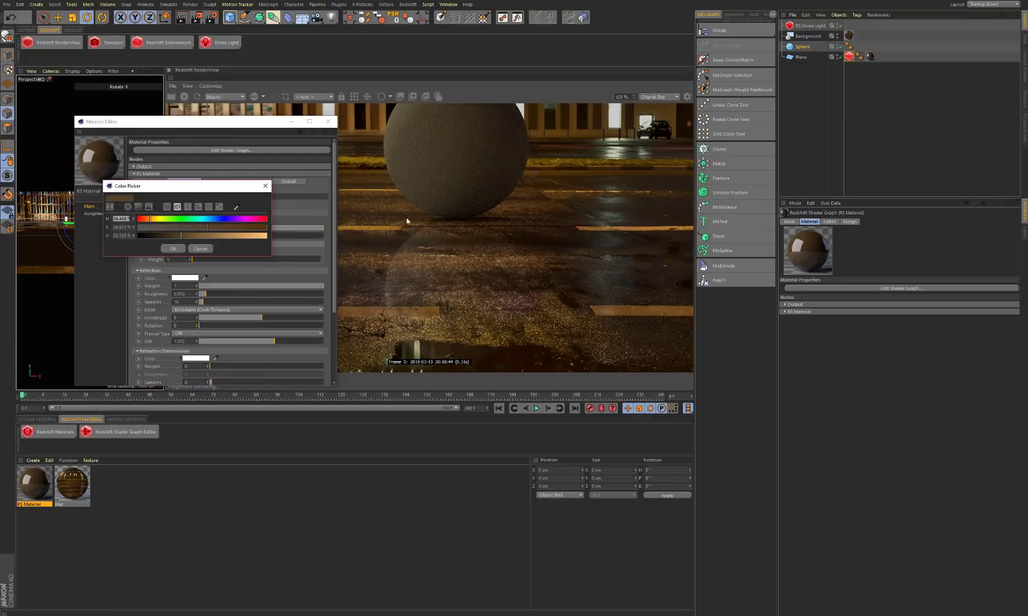
drag(207, 236, 225, 236)
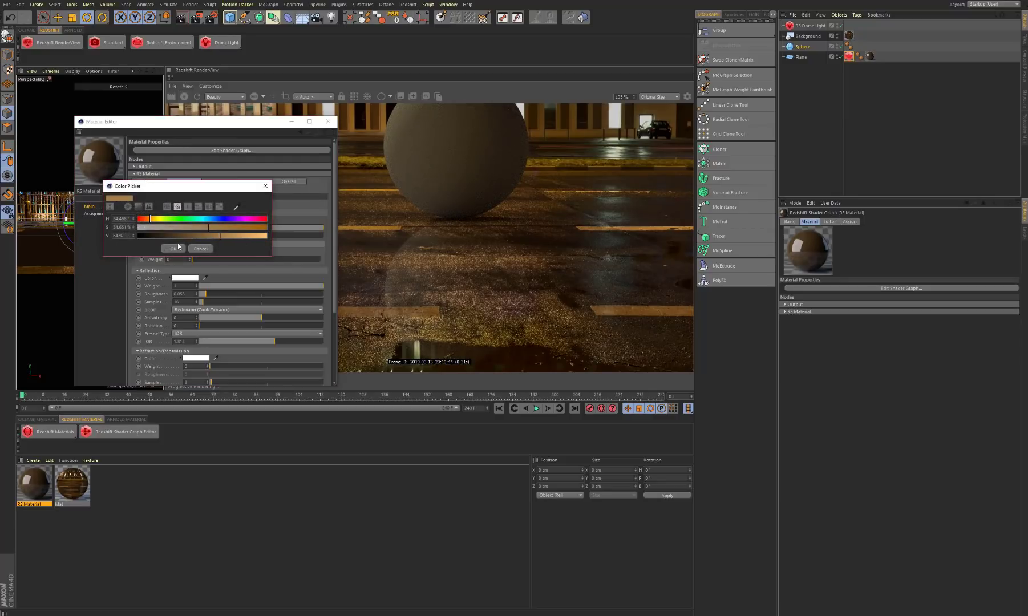
click(173, 249)
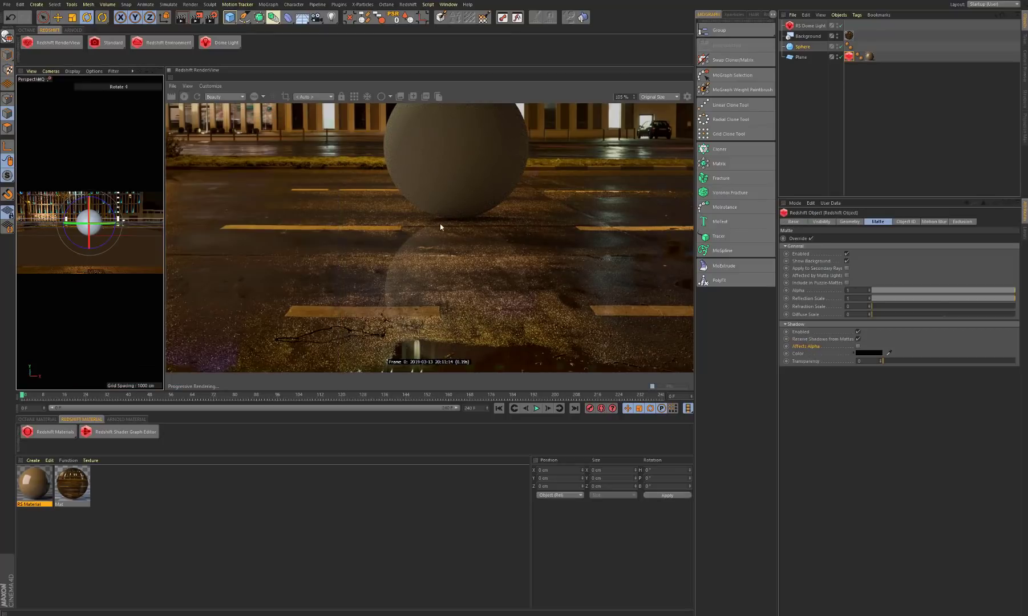
scroll(428, 203, down, 3)
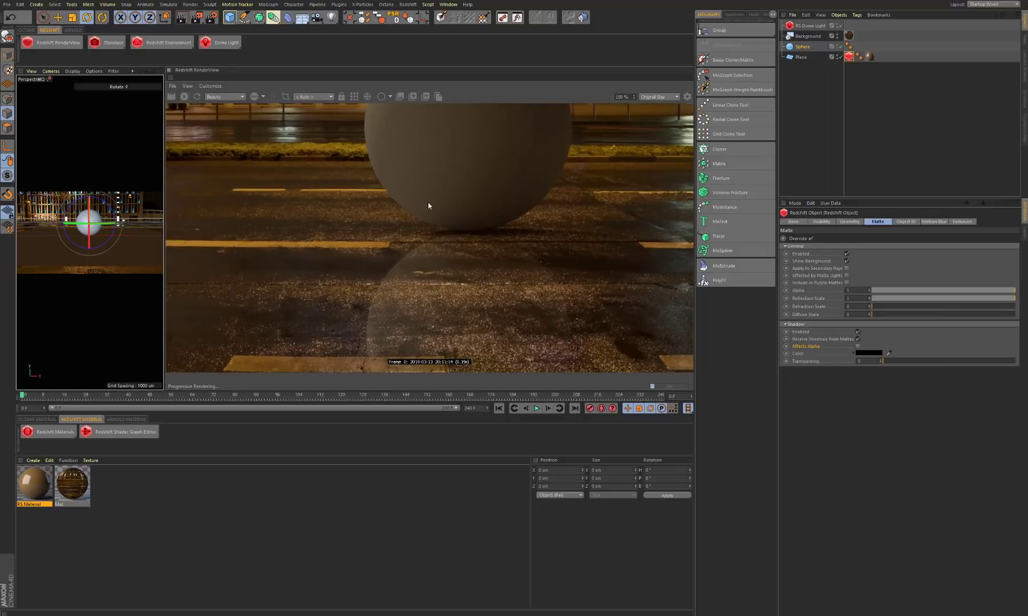
scroll(432, 222, down, 1)
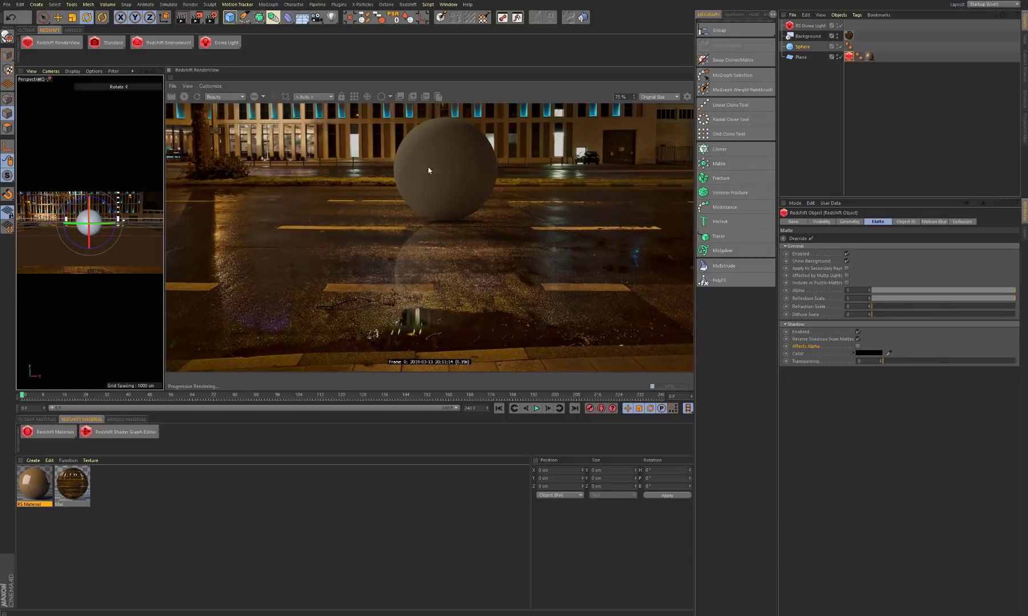
scroll(428, 171, up, 3)
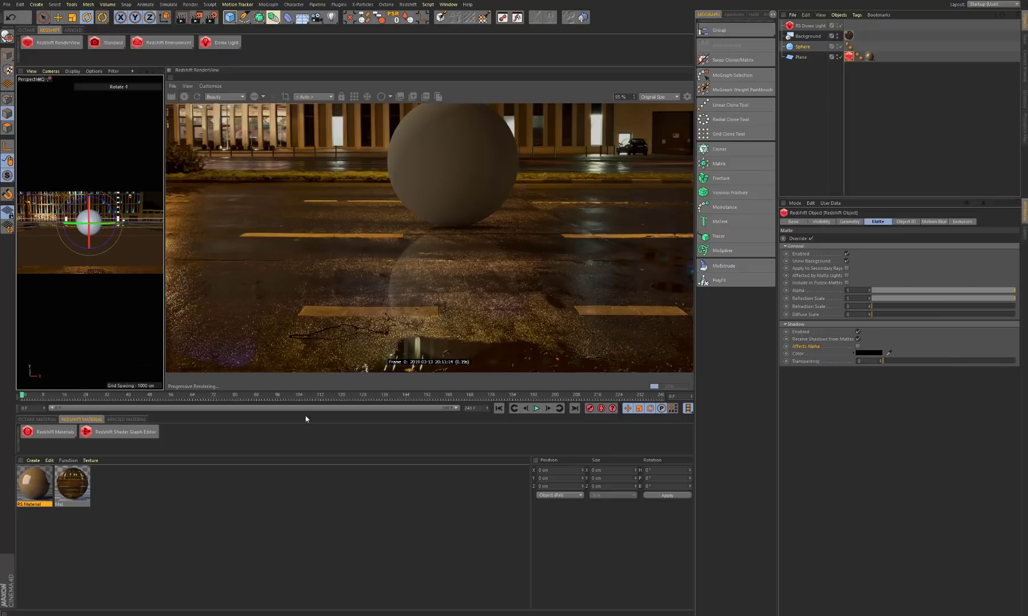
- Create a new Redshift material and assign it to the sphere
click(33, 461)
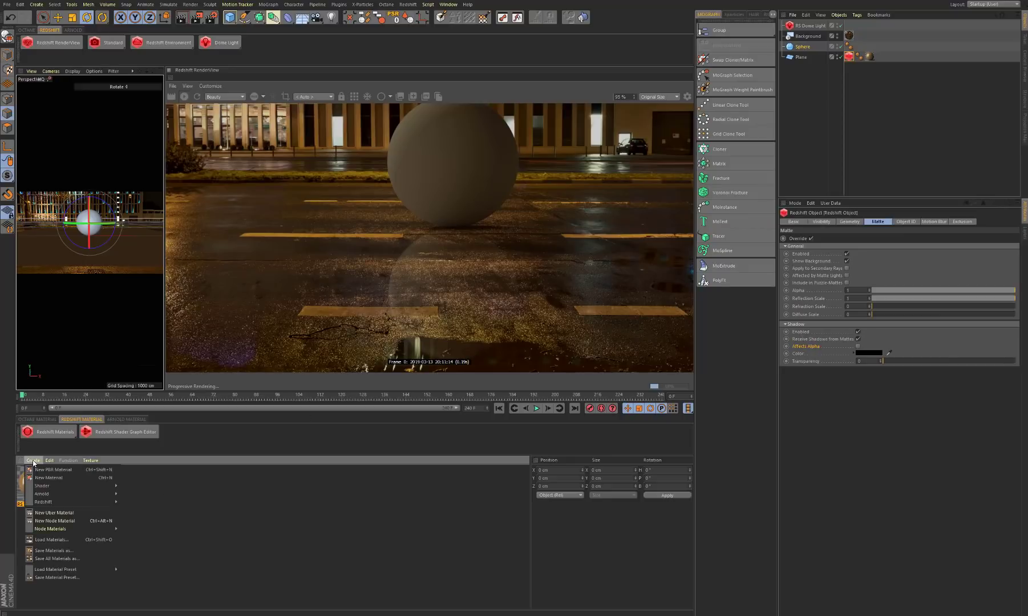
click(33, 461)
click(47, 432)
mouse_move(79, 433)
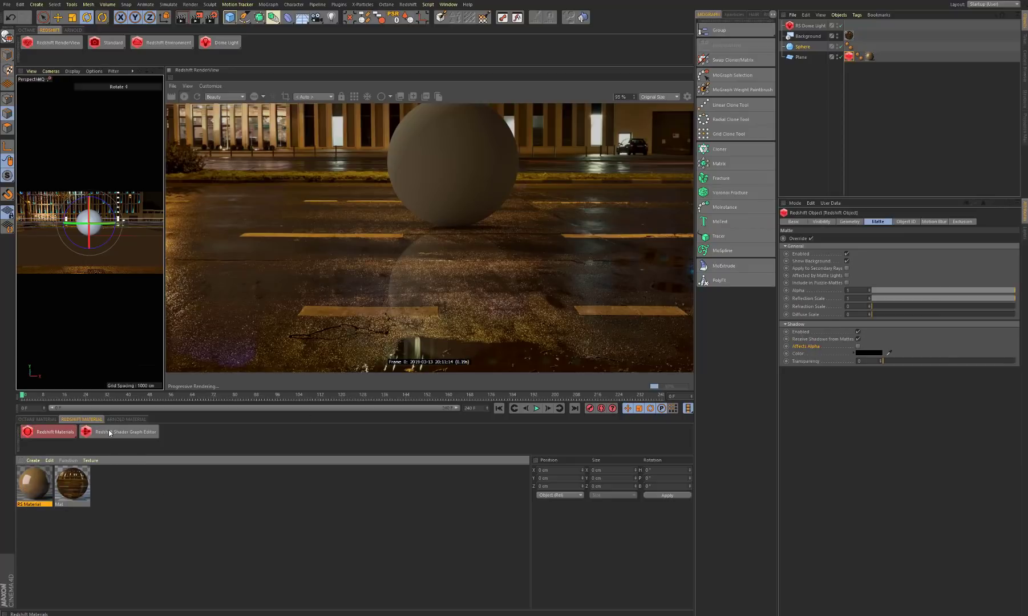
click(110, 433)
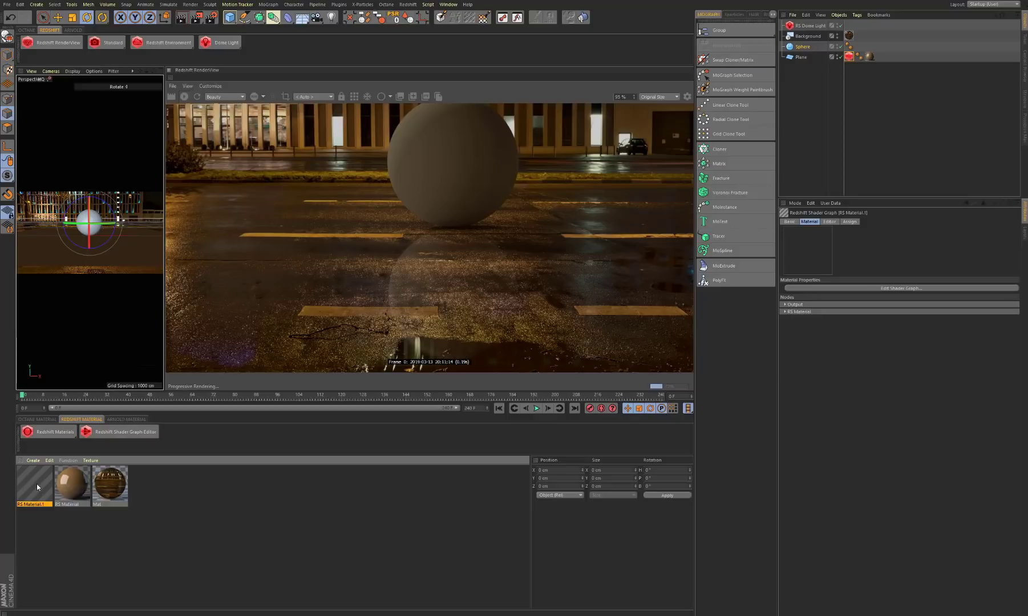
drag(39, 484, 805, 48)
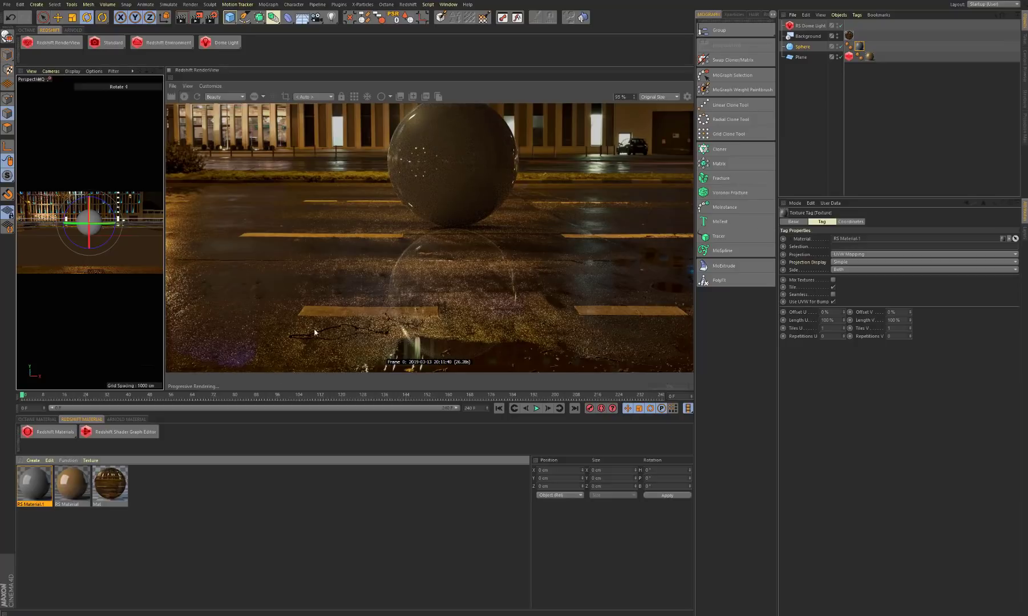
- Set the sphere material's diffuse color to bright green with a hue of 117° and full saturation and brightness
double_click(36, 489)
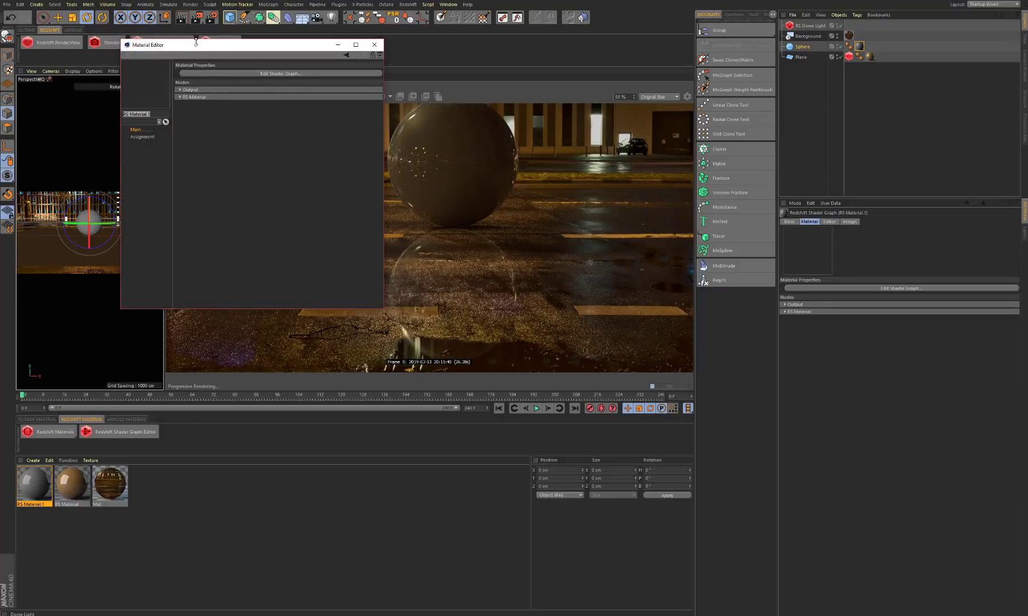
drag(199, 44, 175, 45)
click(158, 100)
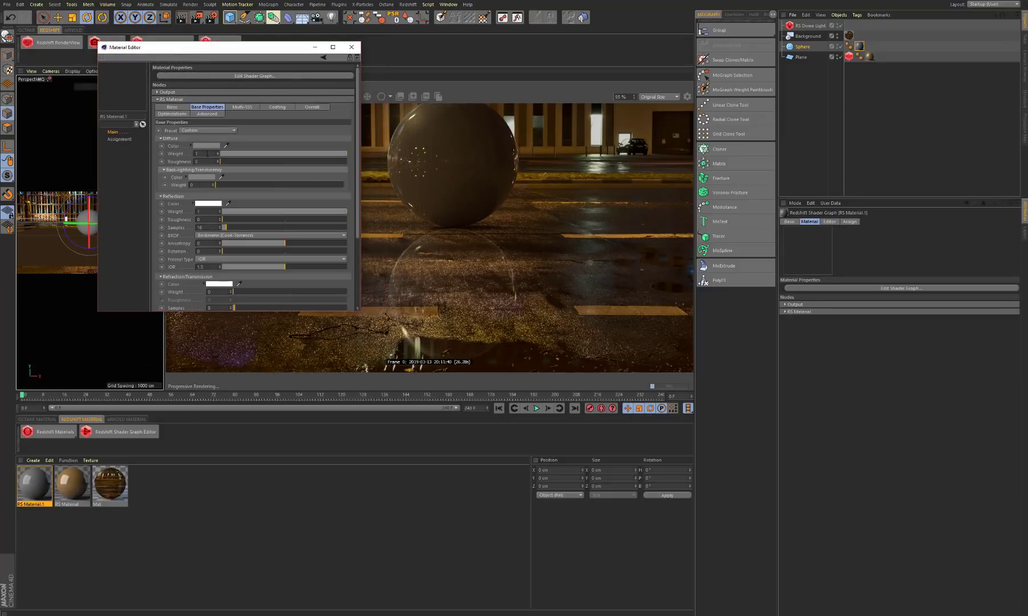
click(209, 148)
click(203, 149)
click(287, 156)
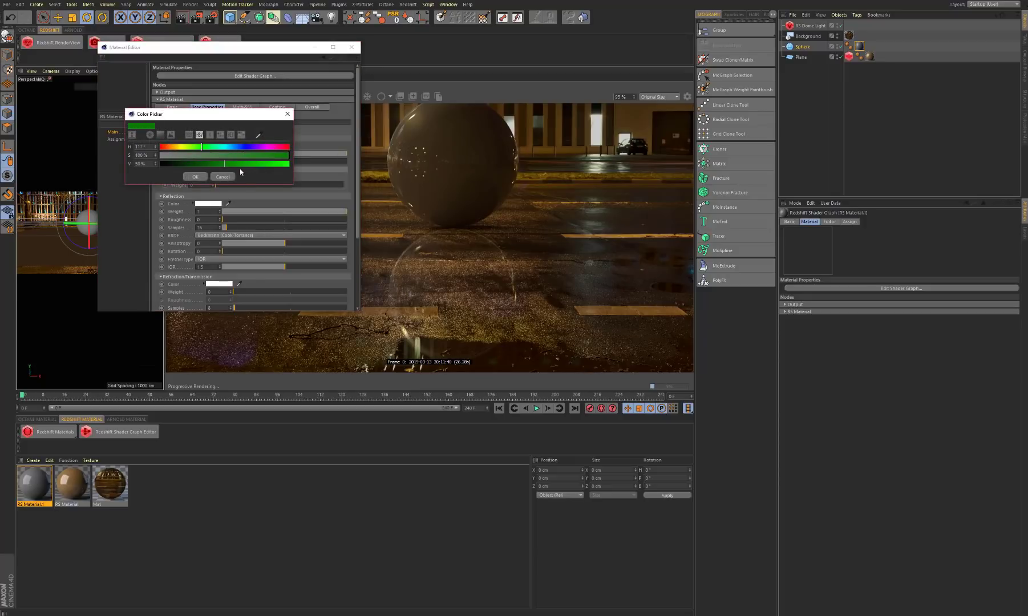
click(288, 164)
click(193, 177)
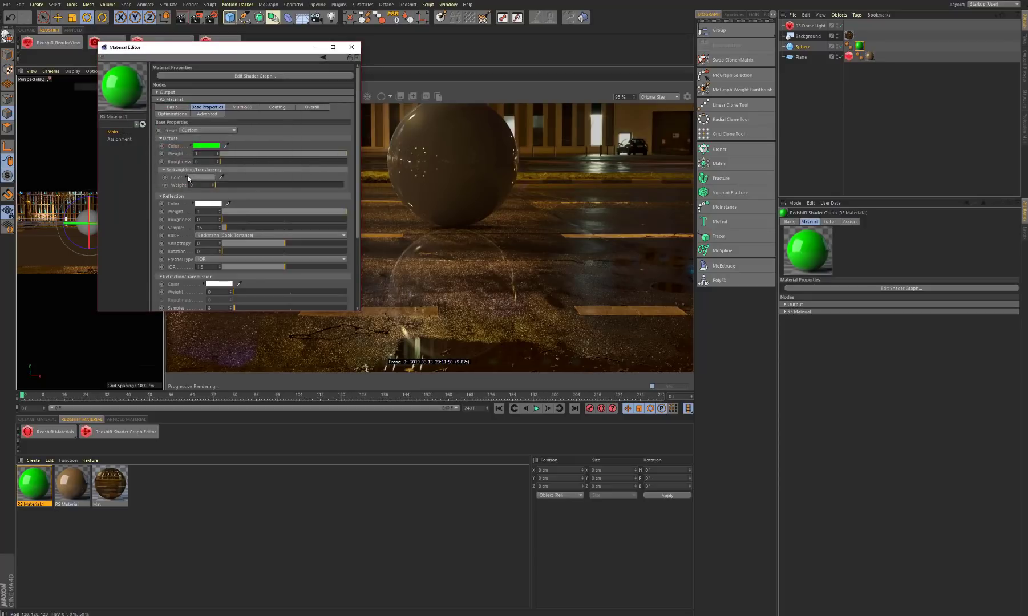
click(350, 49)
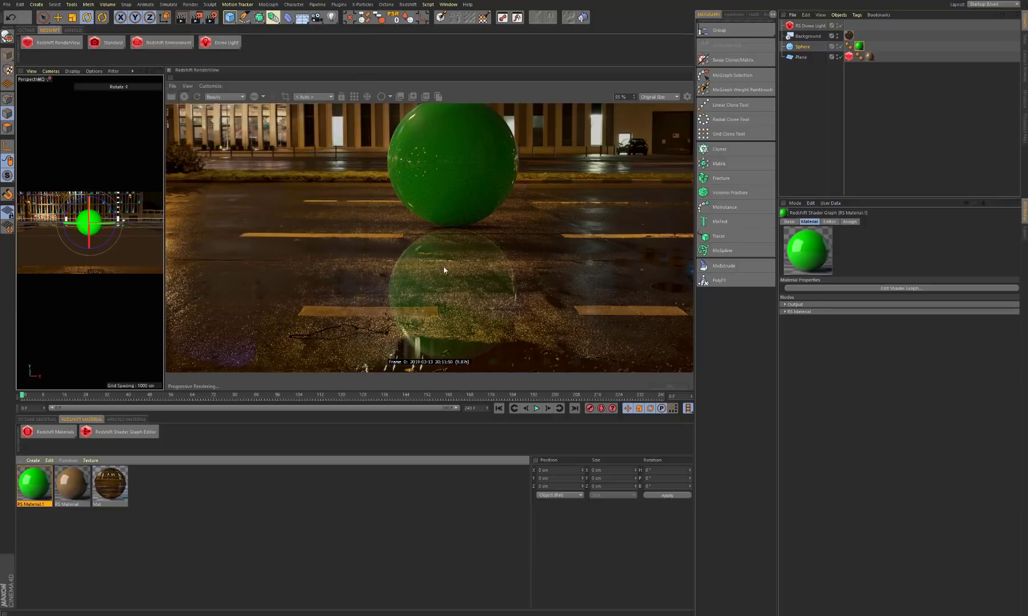
- Try a higher matte Diffuse Scale on the plane's Redshift tag and inspect the sphere's contact area and reflection in the render
click(859, 47)
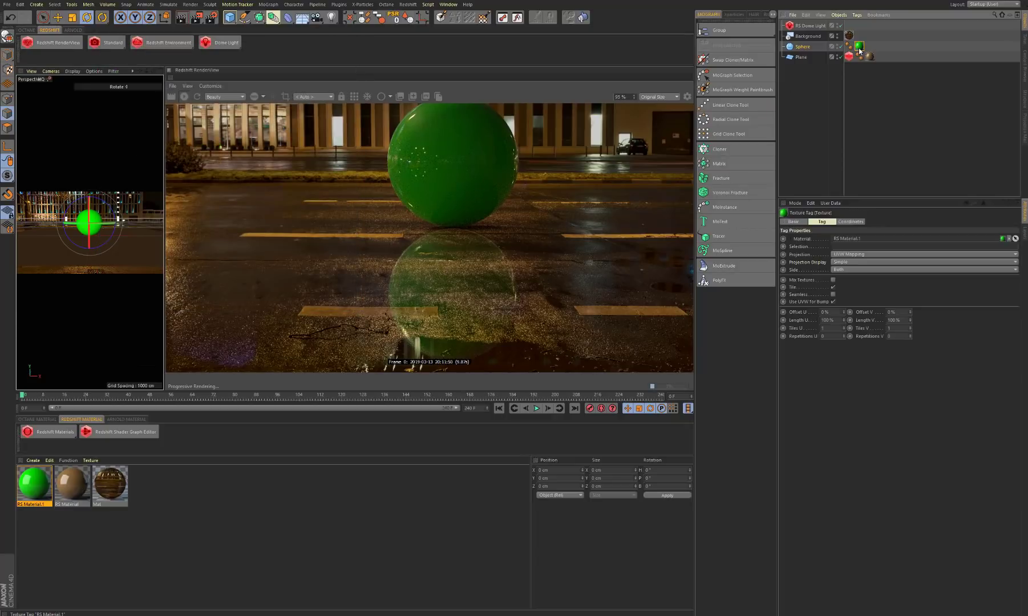
click(849, 56)
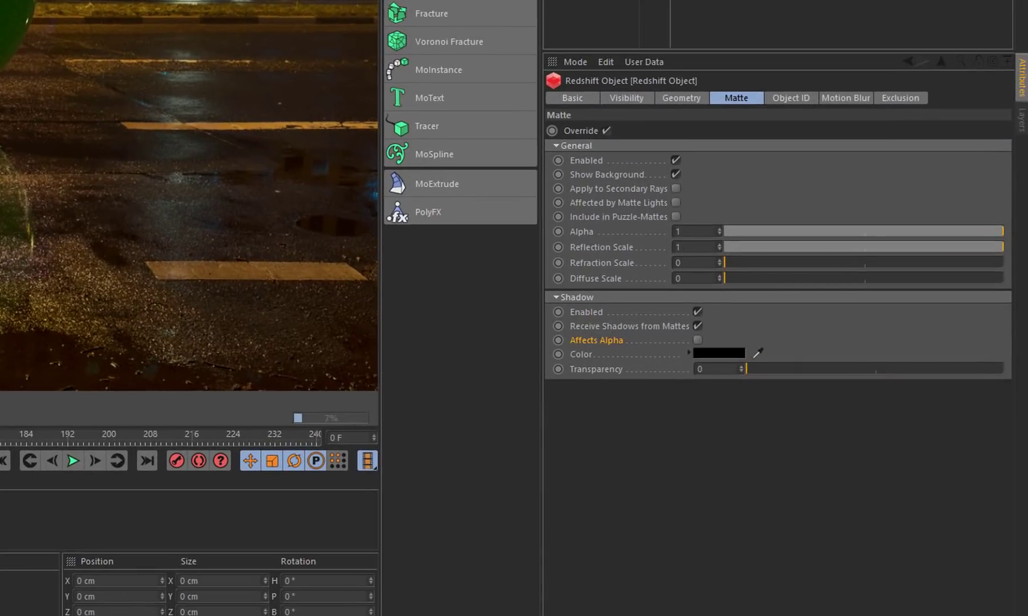
drag(734, 278, 890, 278)
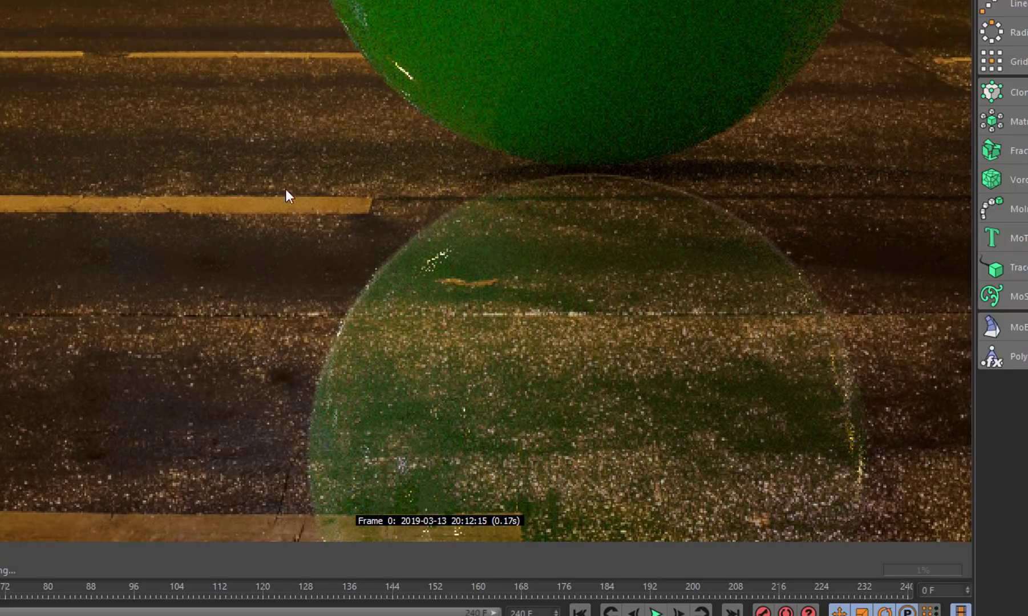
scroll(335, 156, down, 5)
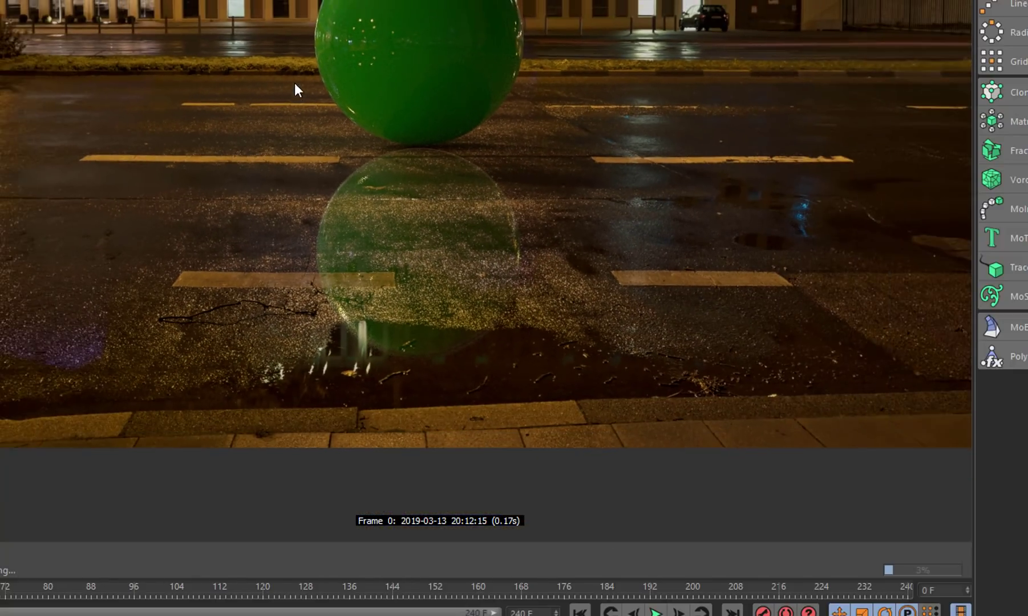
scroll(314, 95, up, 3)
scroll(498, 214, down, 5)
scroll(508, 151, up, 2)
drag(514, 147, 456, 214)
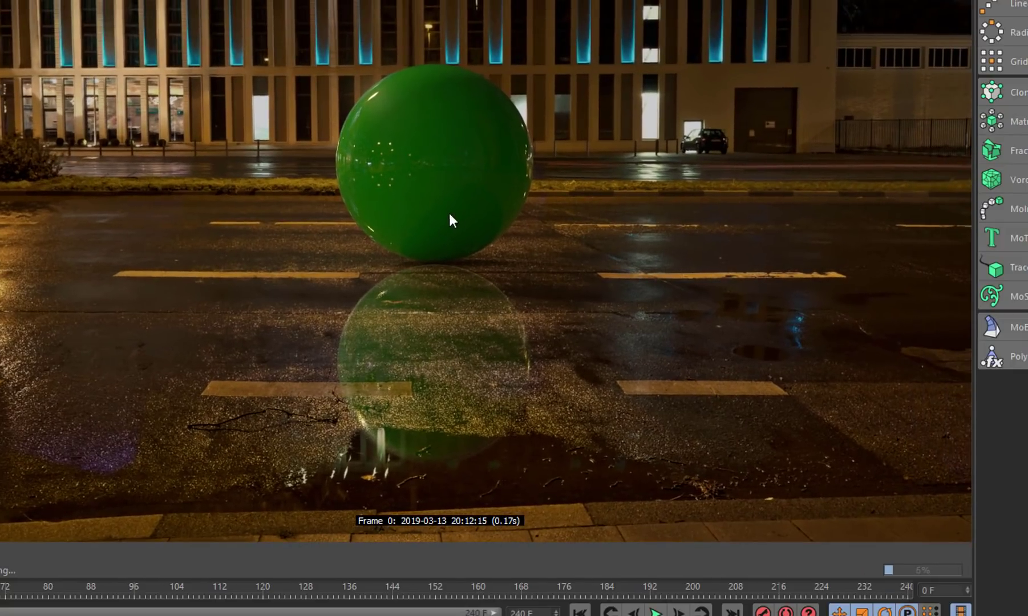
scroll(446, 254, up, 1)
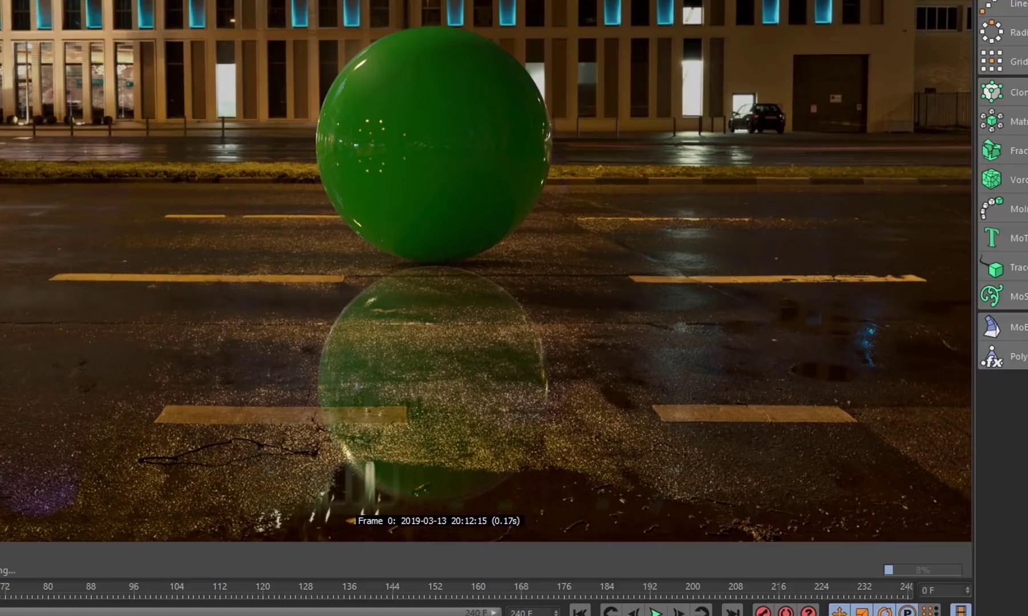
- Add a Bump Map node to the shader graph of the plane's brown material
double_click(71, 484)
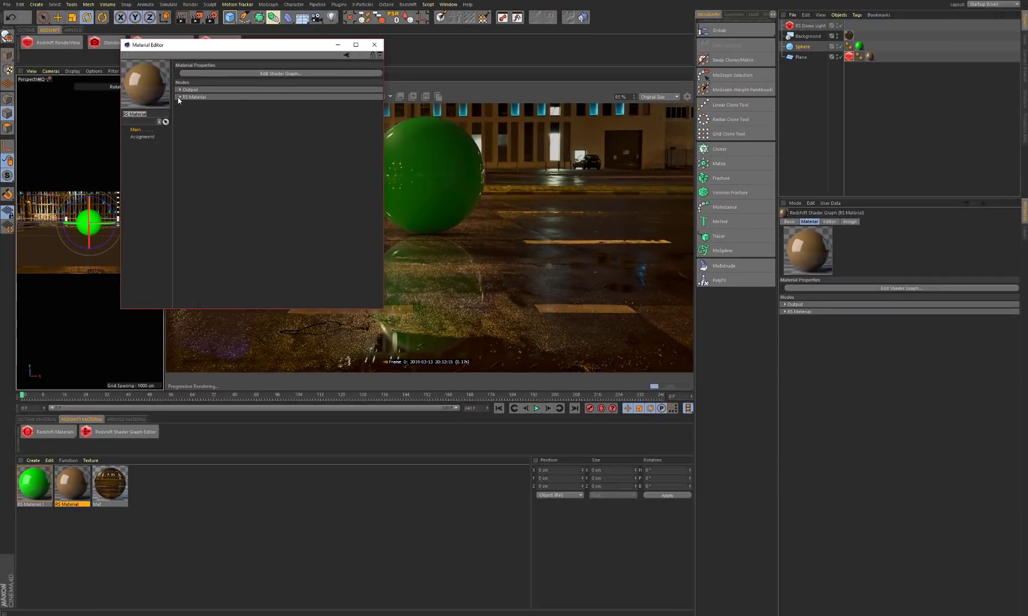
click(180, 97)
drag(133, 43, 48, 36)
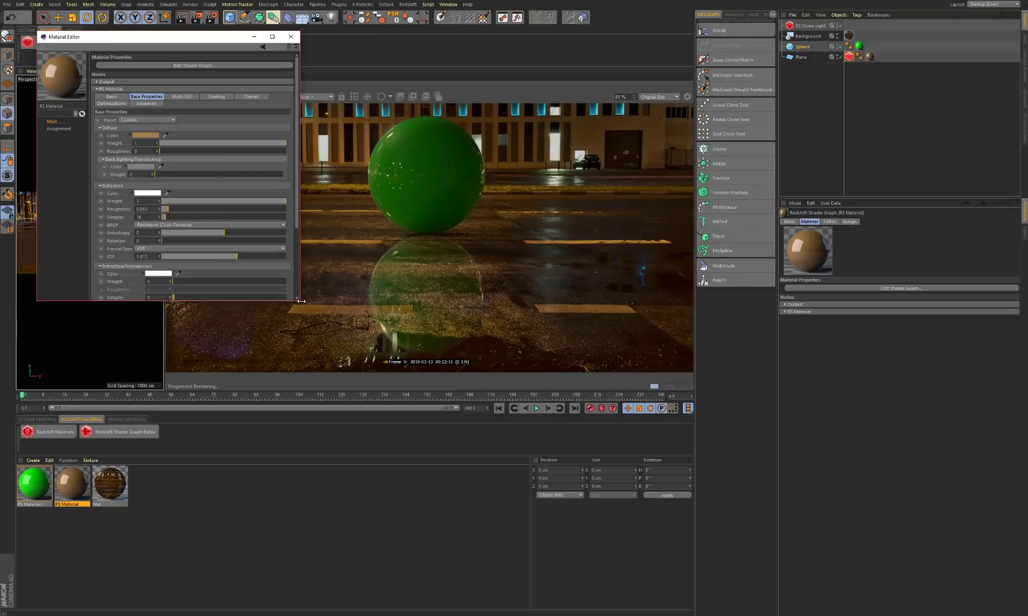
drag(301, 300, 357, 349)
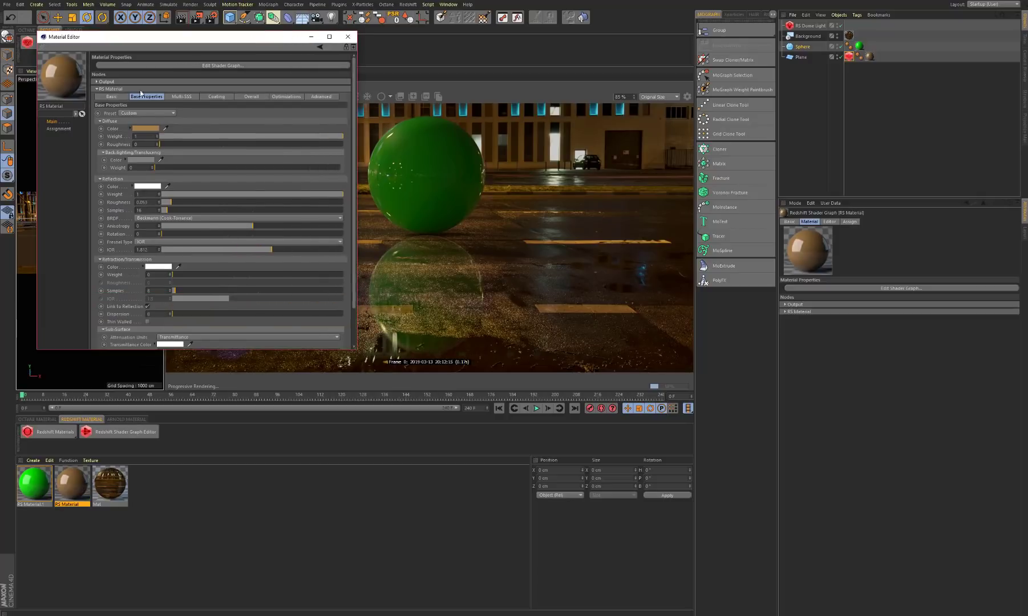
click(198, 66)
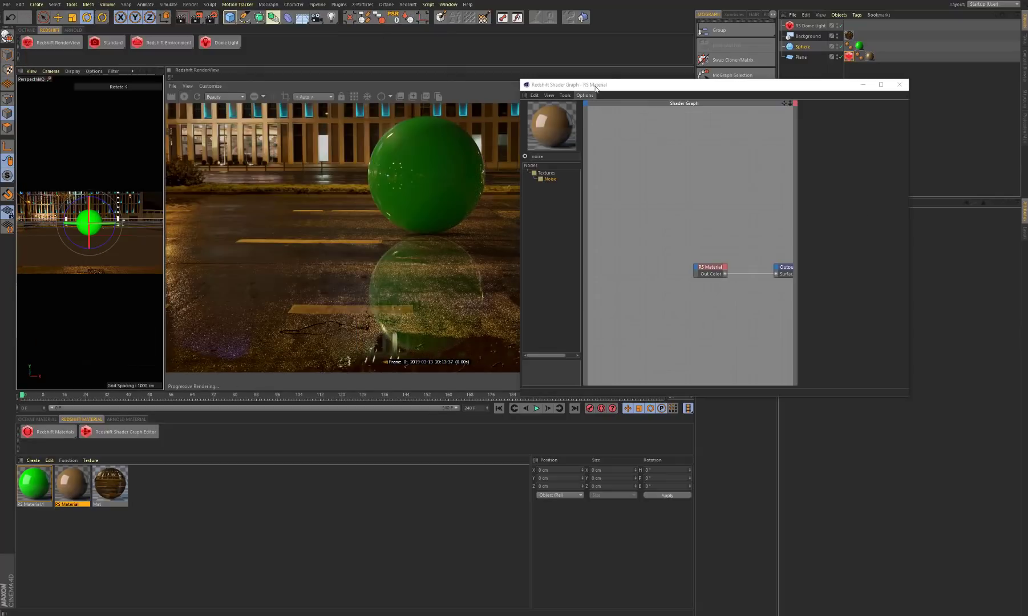
double_click(557, 145)
text(bump)
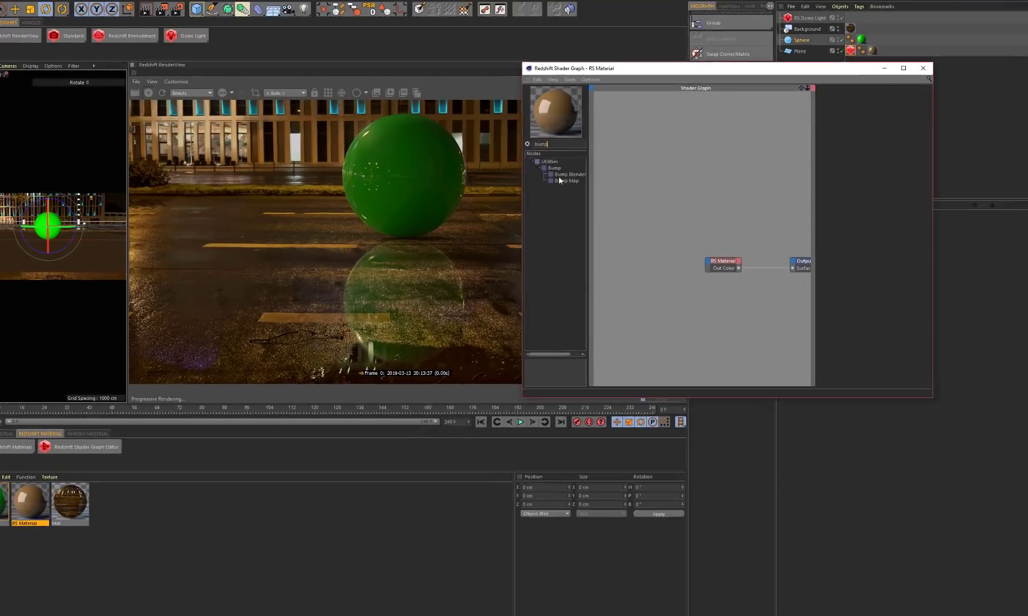
drag(580, 180, 657, 269)
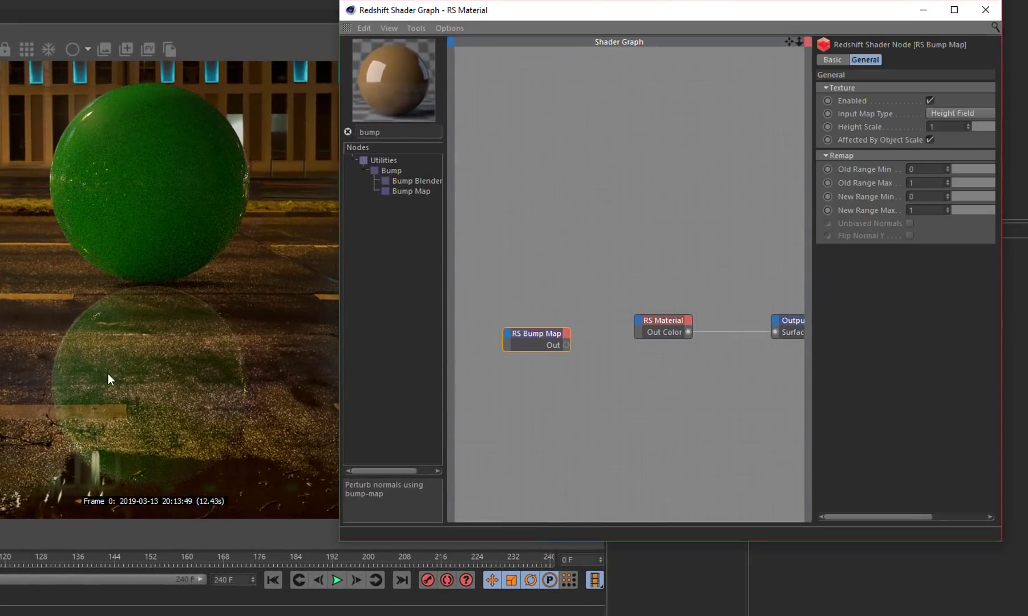
- Connect the Bump Map node's output to the RS Material's overall Bump Input
click(566, 347)
drag(567, 344, 638, 325)
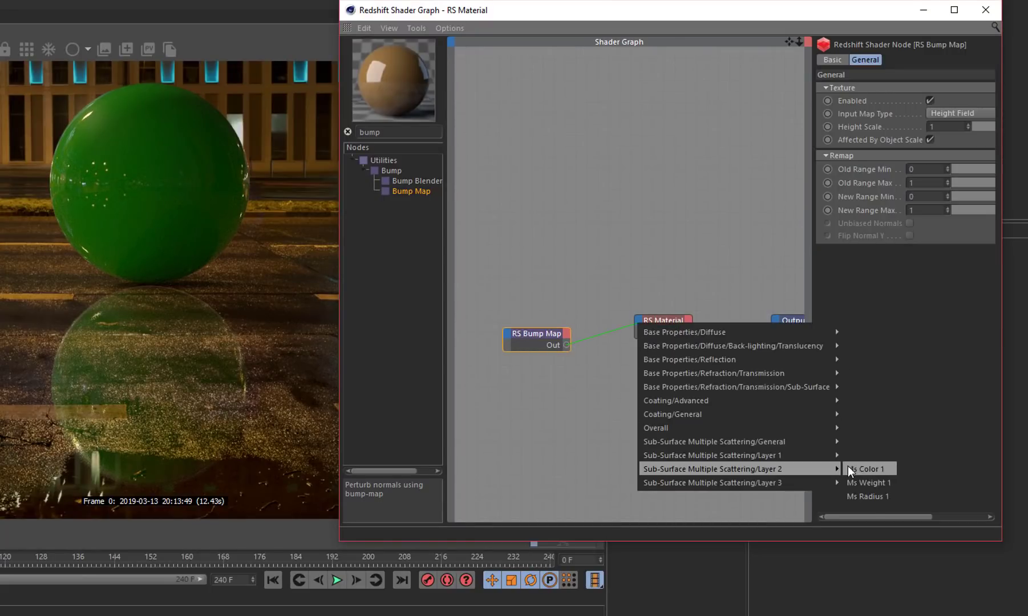
mouse_move(833, 427)
click(873, 455)
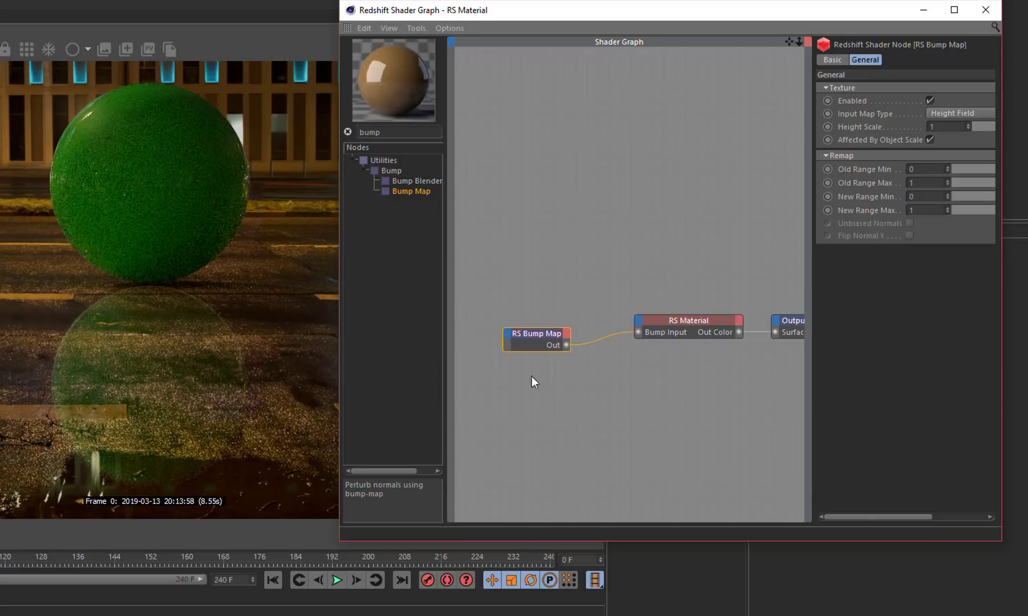
- Add a Noise texture node and connect it to the Bump Map node's texture input
text(noise)
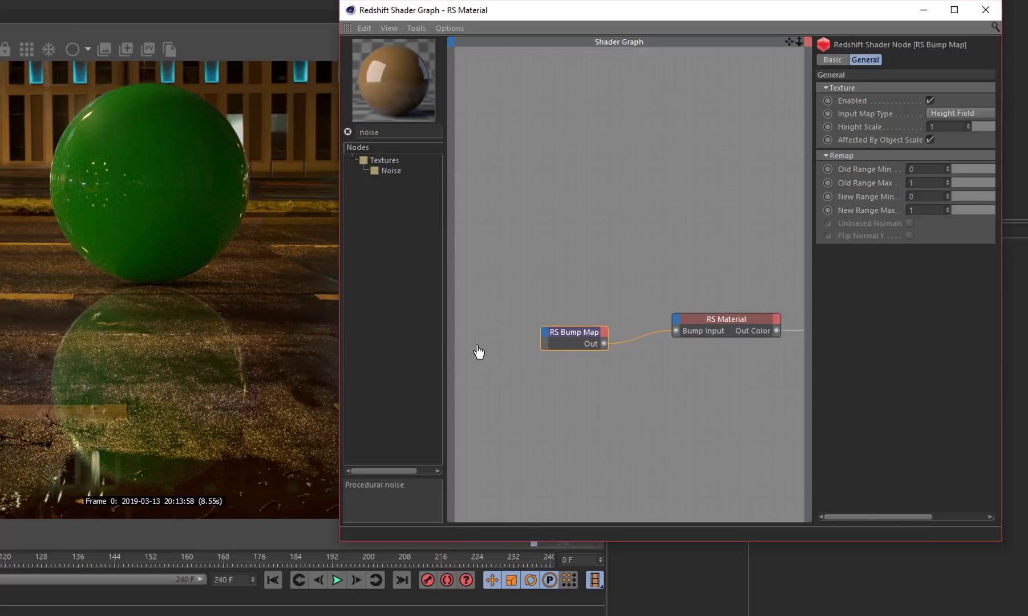
drag(479, 352, 480, 352)
drag(539, 332, 589, 358)
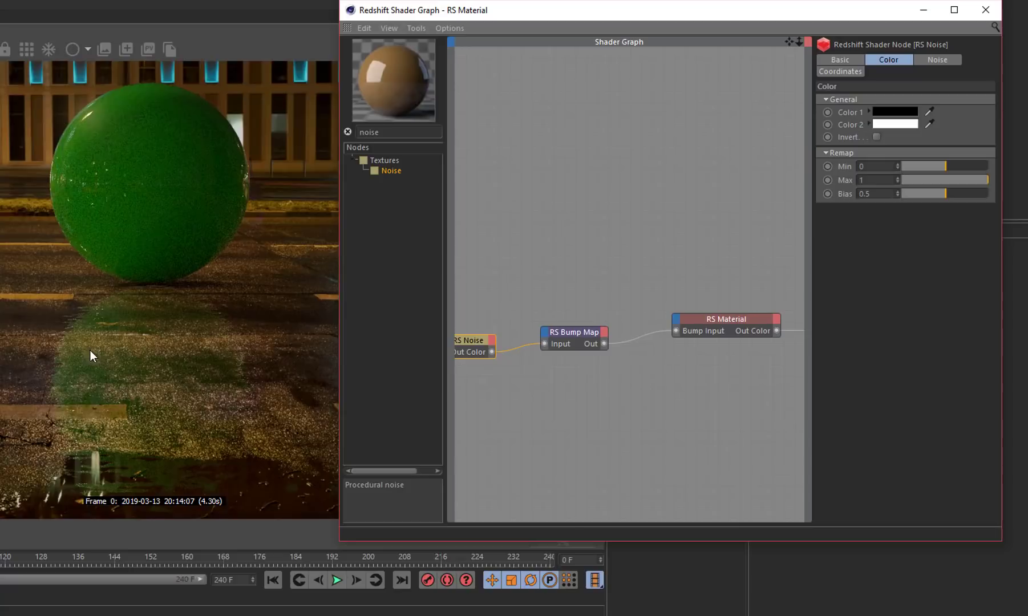
- Remap the noise to a minimum of 0.048 and a maximum of 0.637, and check the distorted reflection in the render
scroll(55, 326, up, 5)
click(958, 179)
drag(926, 166, 947, 166)
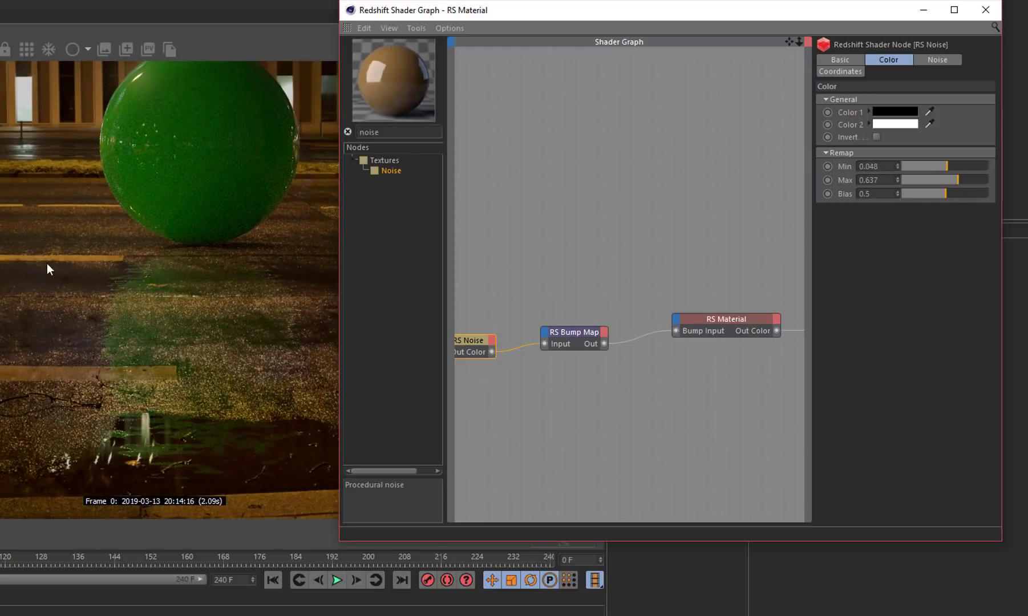
drag(158, 240, 14, 283)
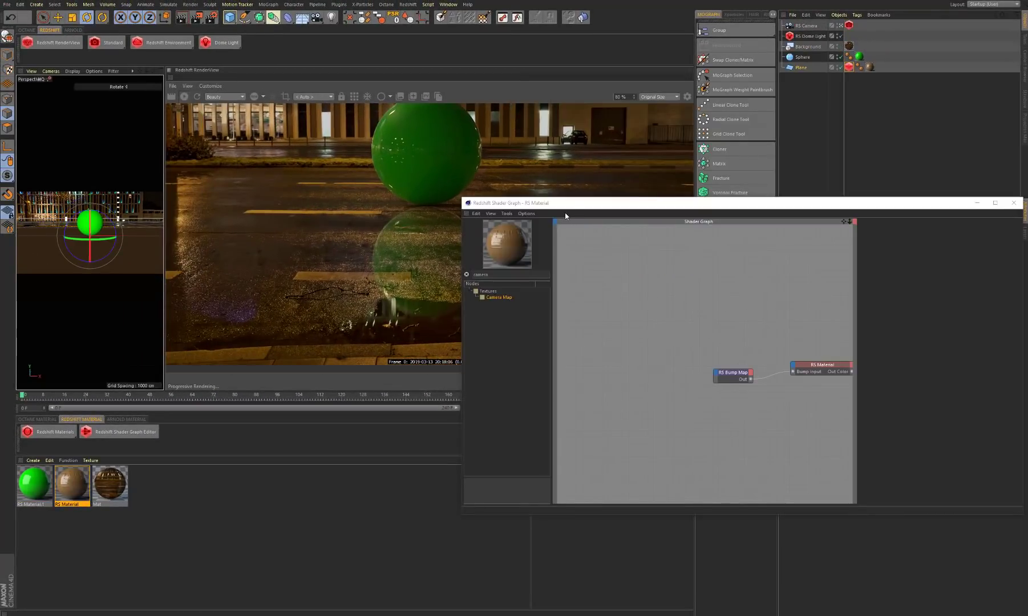
- Add a Camera Map node and connect its Out Color to the Bump Map node's texture input
drag(573, 203, 641, 138)
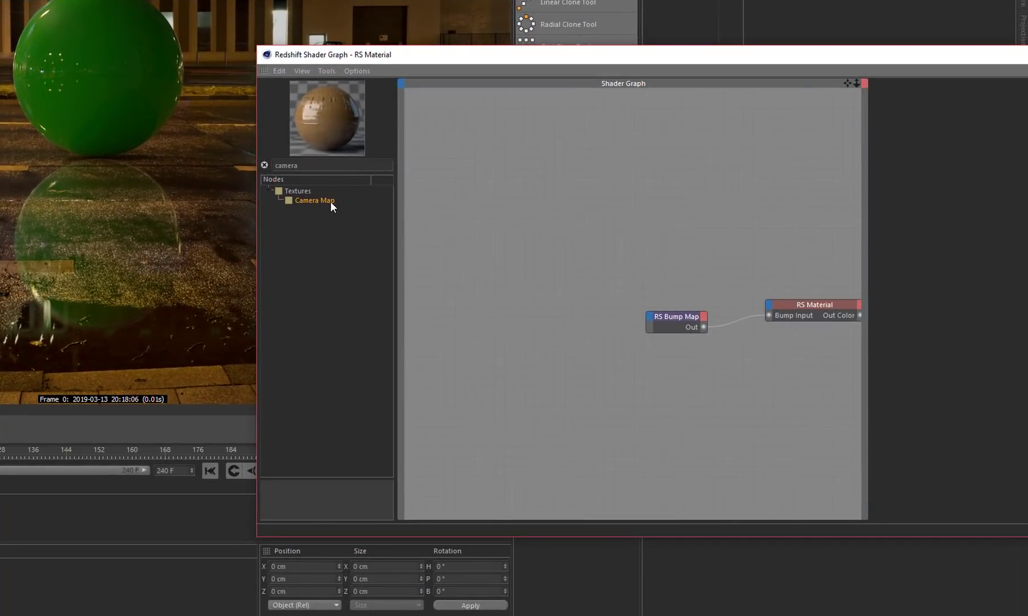
drag(331, 202, 558, 321)
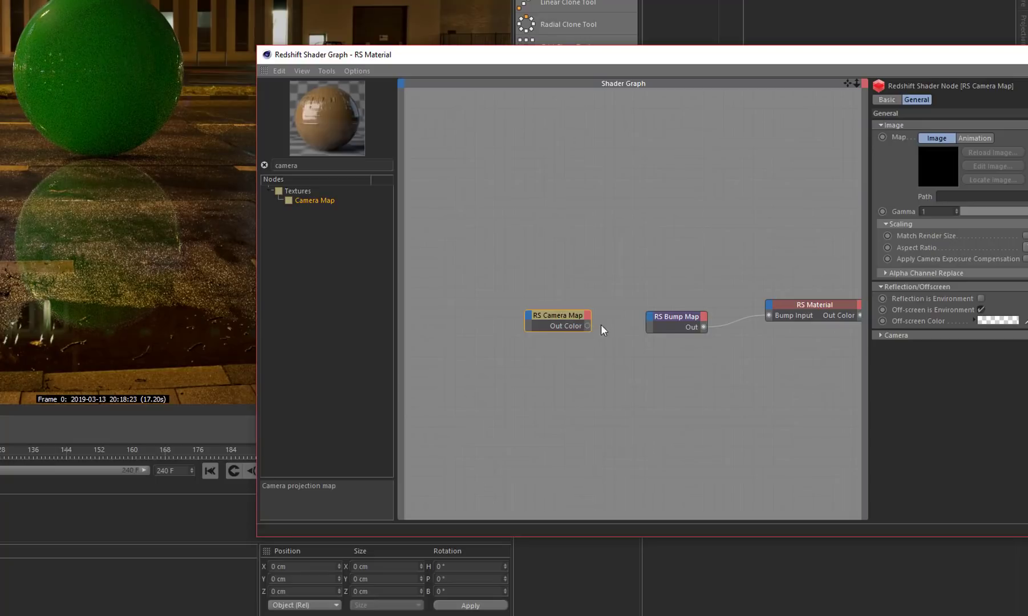
drag(644, 315, 649, 314)
mouse_move(665, 335)
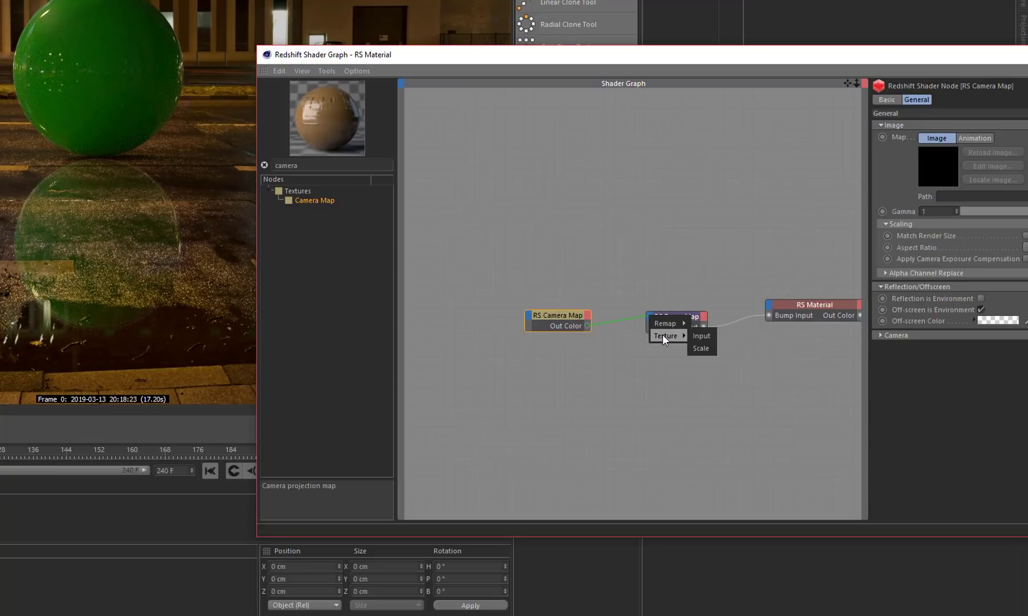
click(702, 335)
- Load the backplate image plate2.jpg from the HDR_Free_City_Night_Lights Backplates folder into the Camera Map node
drag(573, 64, 542, 28)
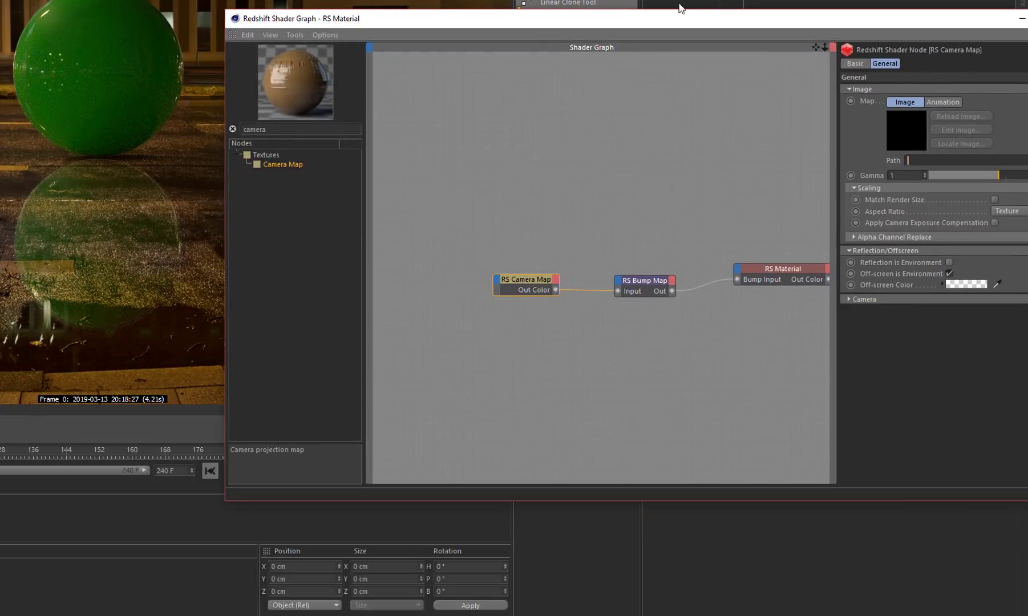
drag(837, 82, 692, 86)
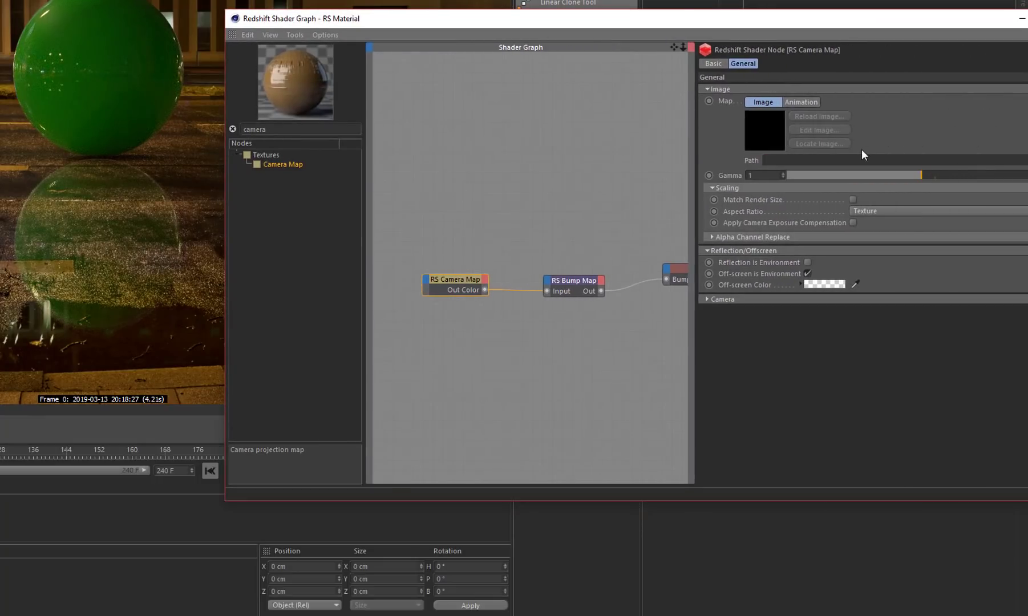
text(D:\Assets\HDRI\HDR_Free_City_Night_Lights\Backplates\plate2.jpg)
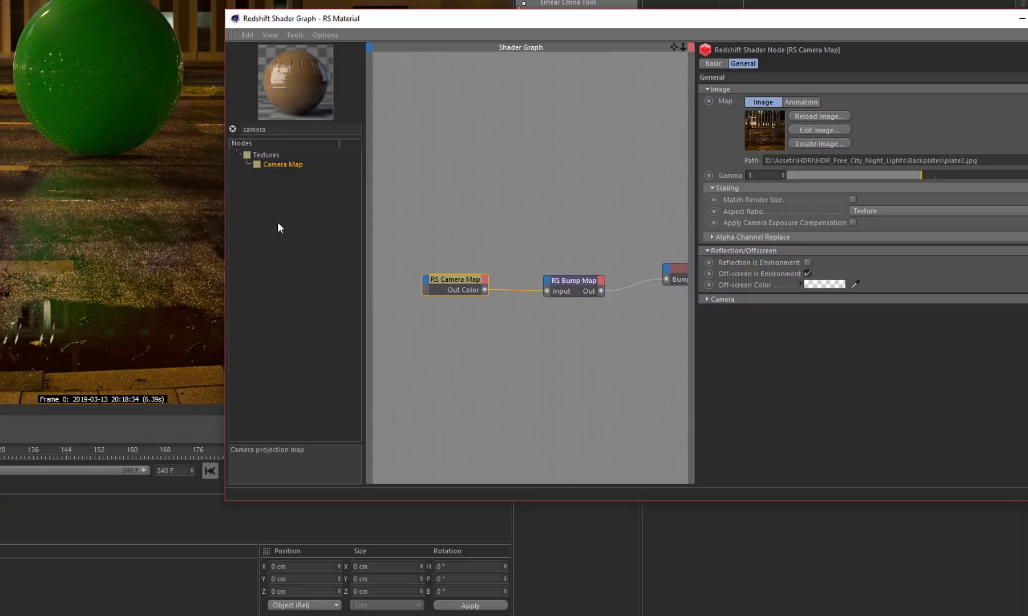
- Assign the RS Camera to the Camera Map node as its projection camera
click(706, 299)
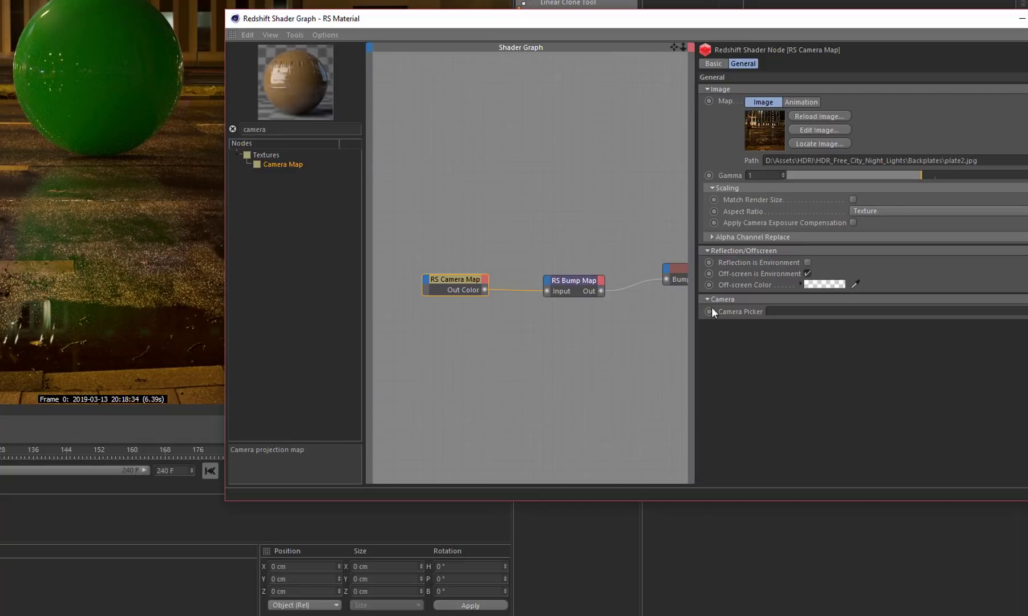
drag(558, 18, 18, 152)
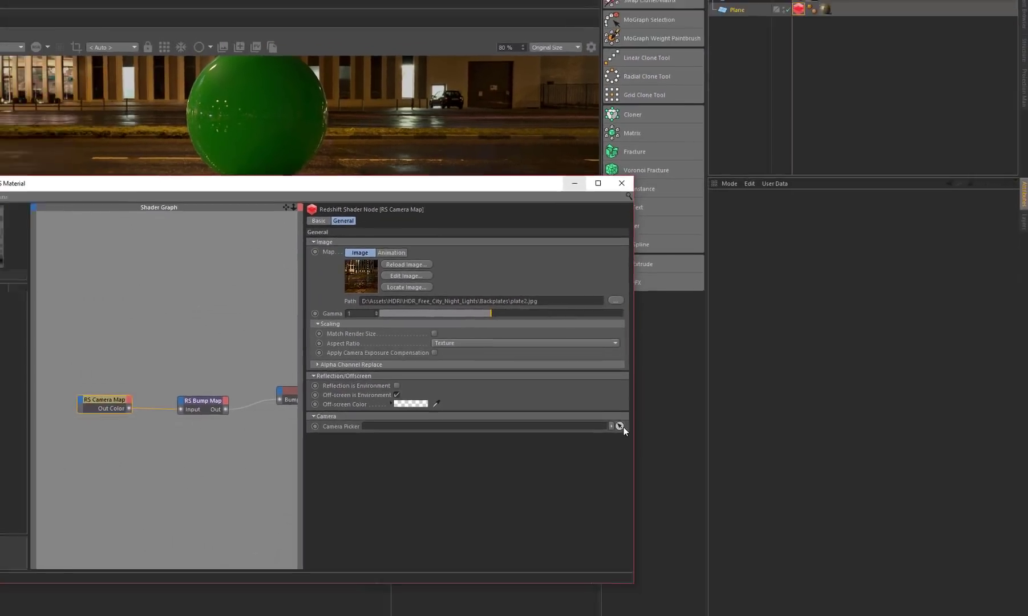
click(535, 446)
click(792, 16)
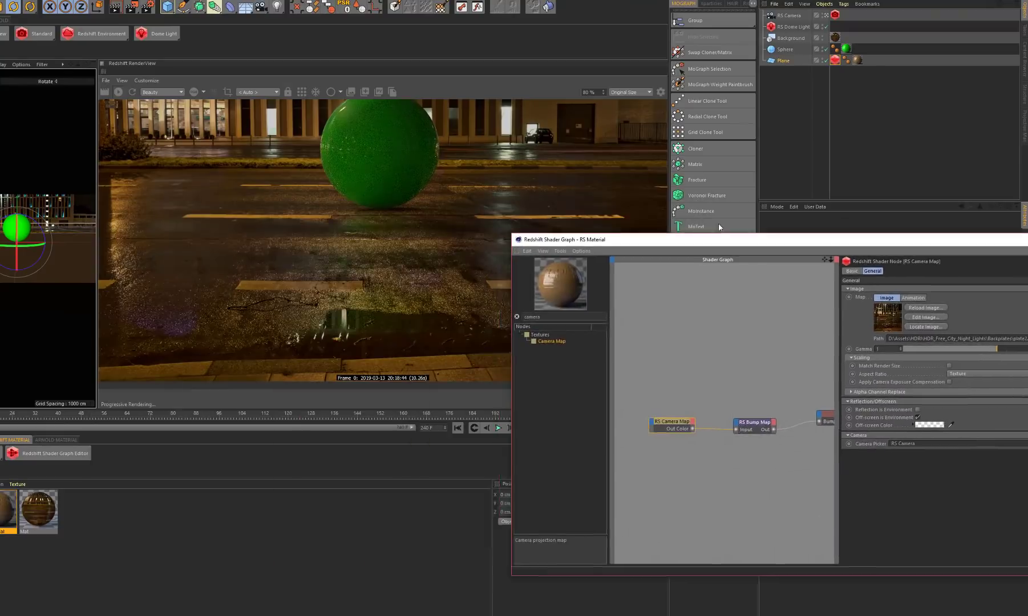
drag(421, 206, 829, 194)
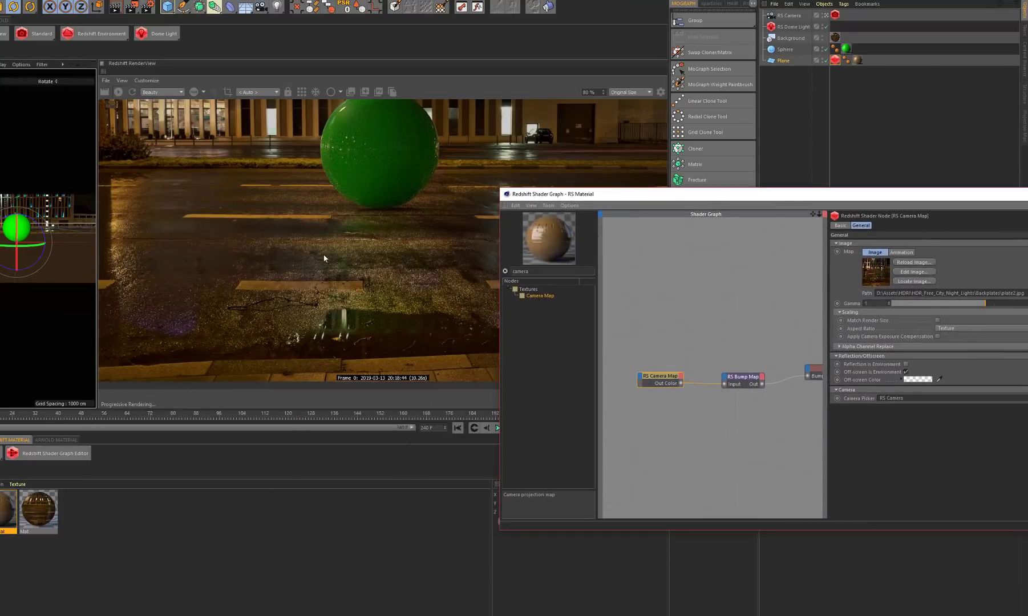
- Set the Bump Map node's Height Scale to 0.66 and check the road reflection in the render
scroll(345, 252, up, 5)
click(743, 383)
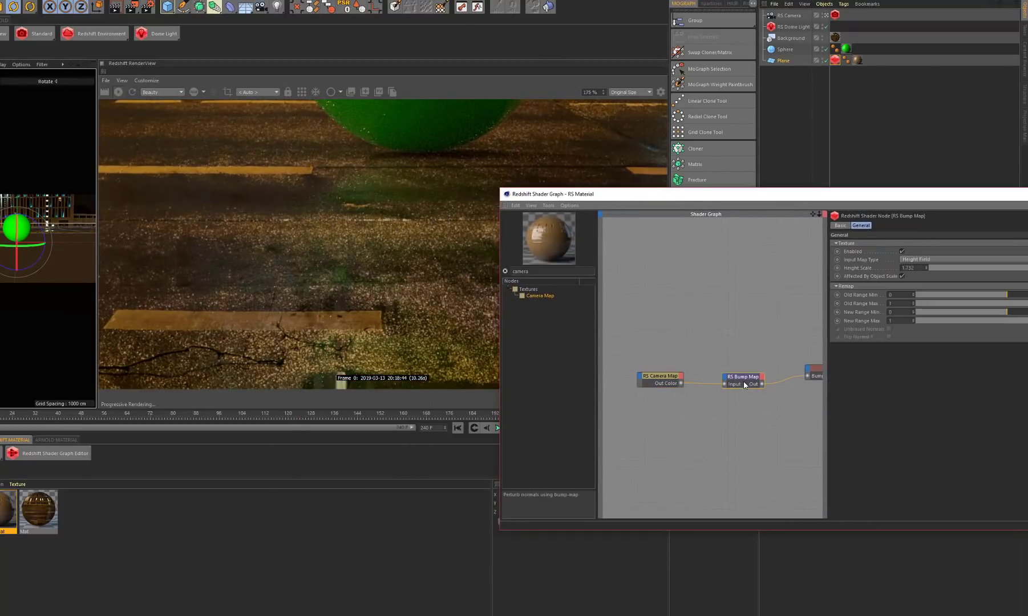
drag(808, 197, 749, 197)
drag(645, 194, 520, 214)
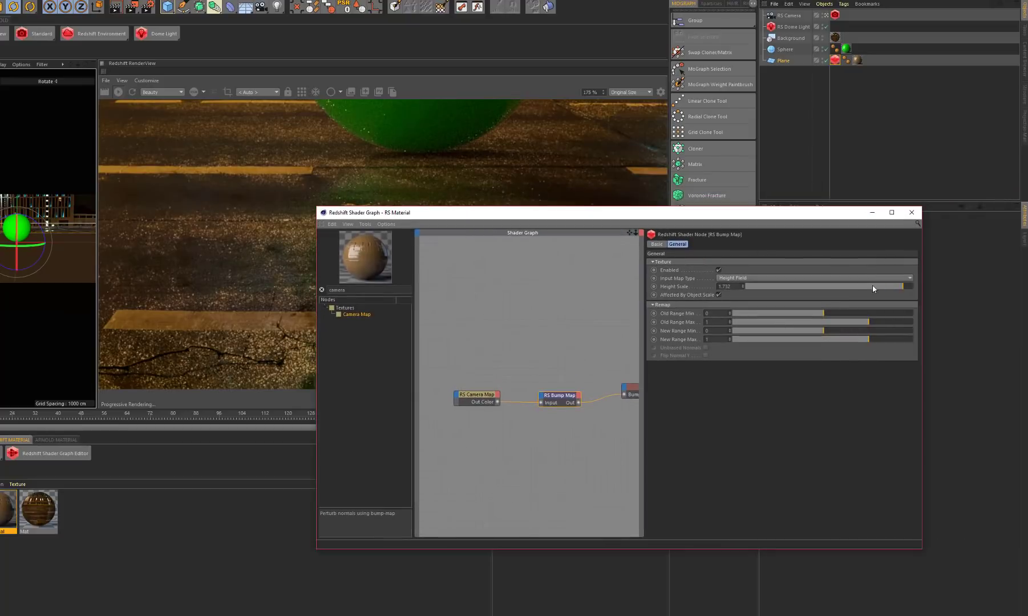
drag(394, 212, 155, 353)
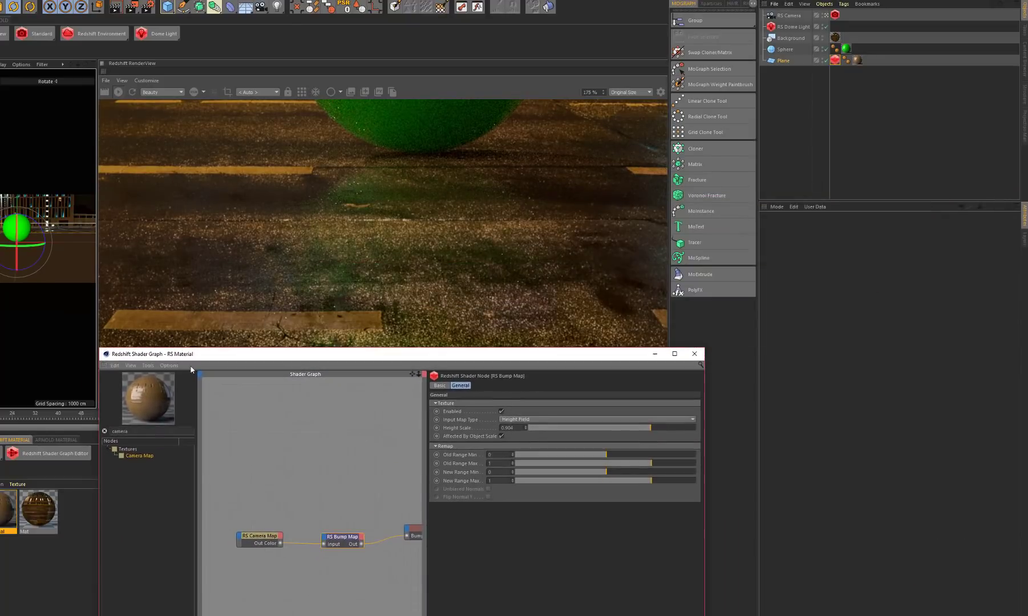
click(636, 428)
drag(636, 429, 640, 428)
drag(406, 355, 740, 297)
scroll(353, 257, down, 5)
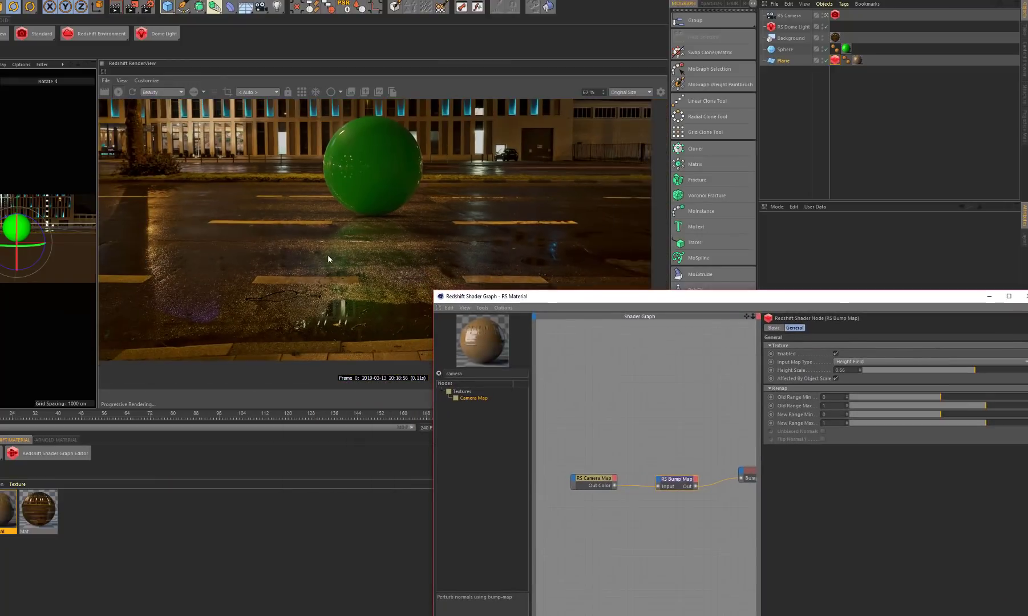
scroll(420, 241, down, 1)
- Close the shader graph and reopen it from the properties of the brown ground-plane material
drag(509, 296, 529, 107)
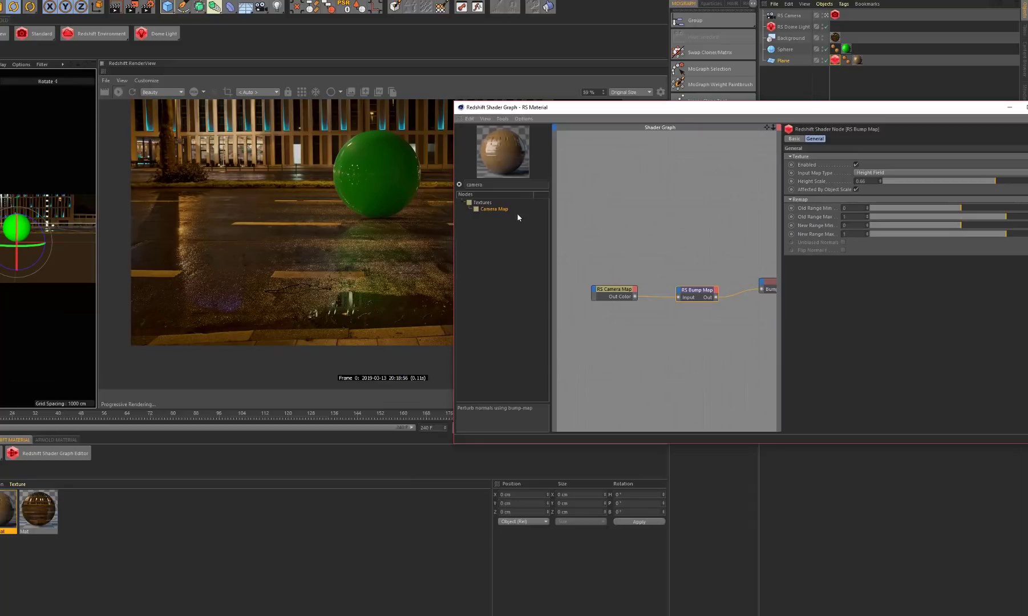
drag(685, 106, 412, 167)
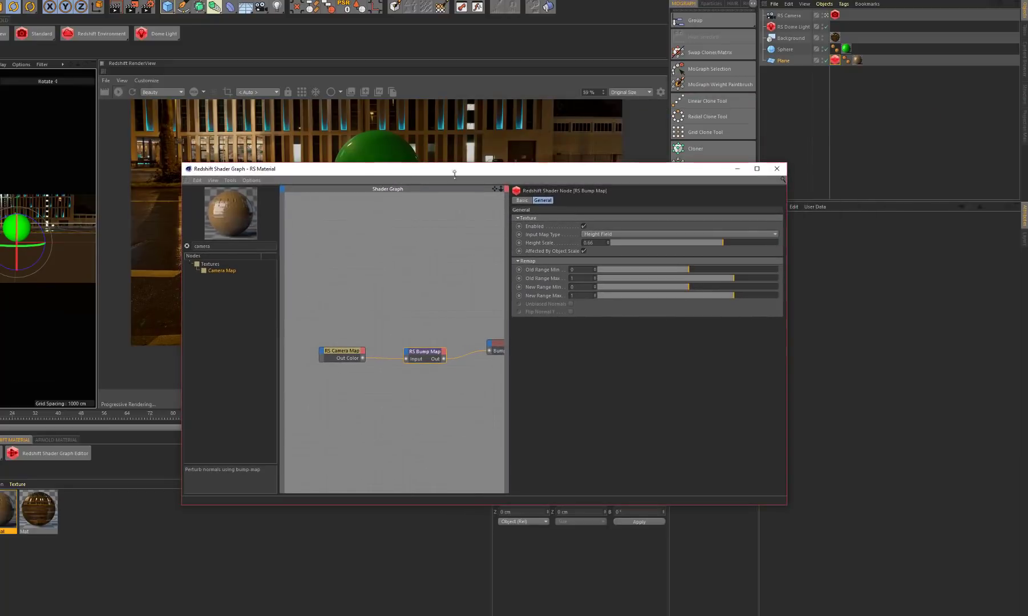
click(776, 168)
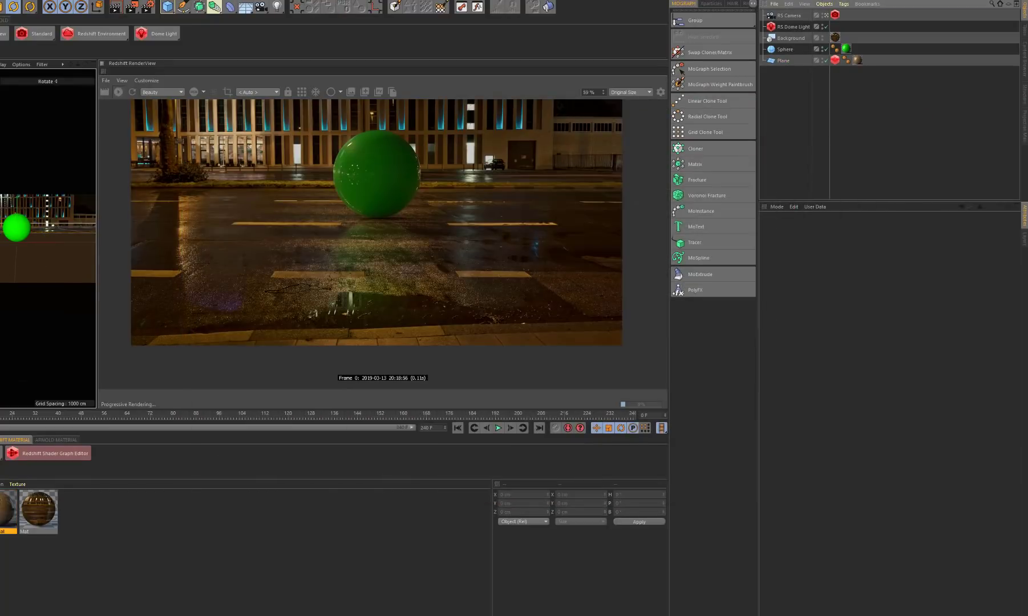
double_click(8, 509)
drag(308, 33, 856, 109)
click(661, 154)
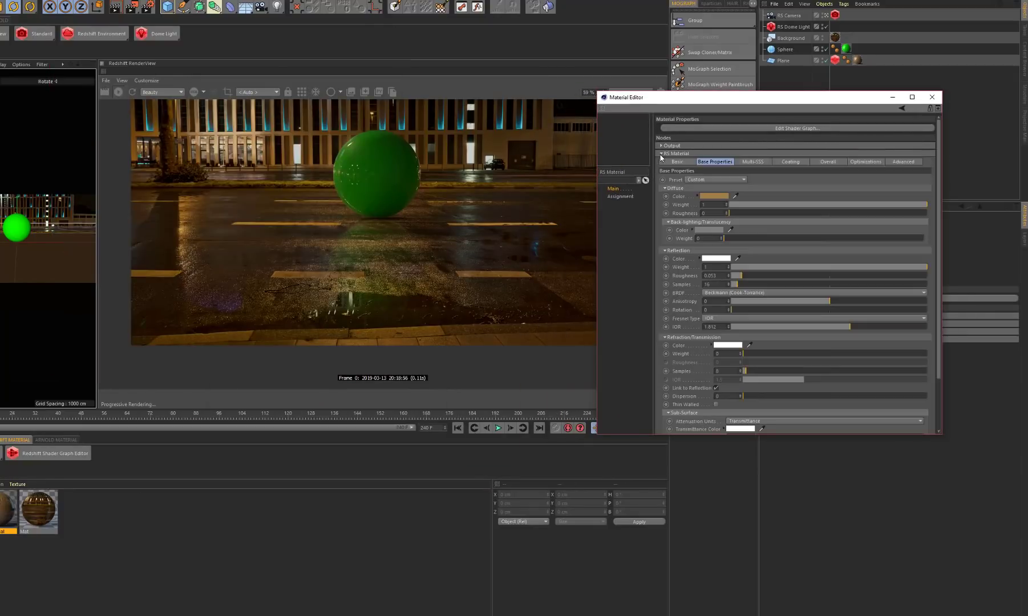
click(765, 127)
drag(279, 19, 682, 204)
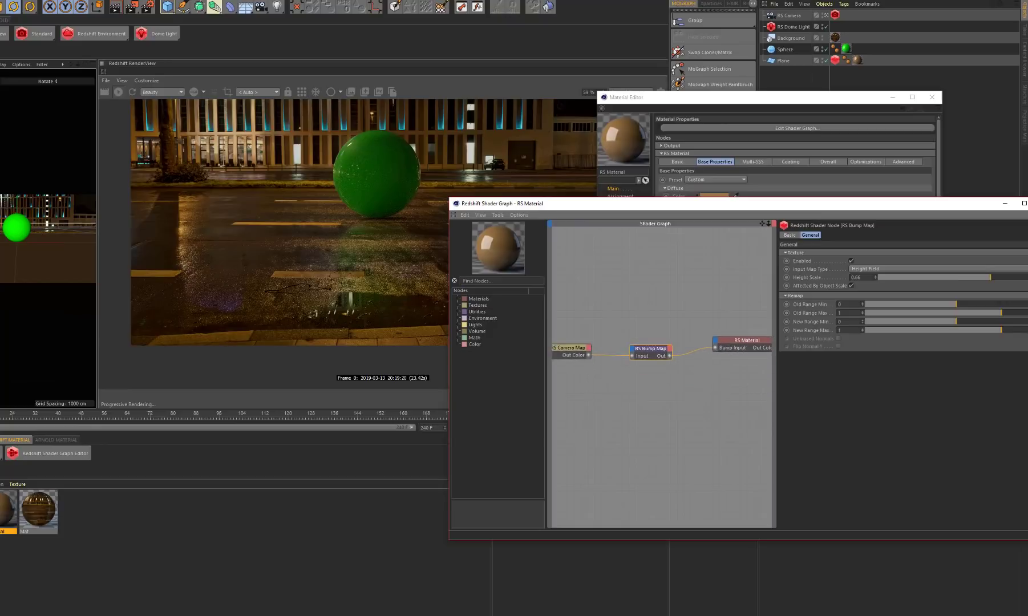
- Add a Fresnel node and connect its Out Color to the RS Material's Refl Weight input
text(fre)
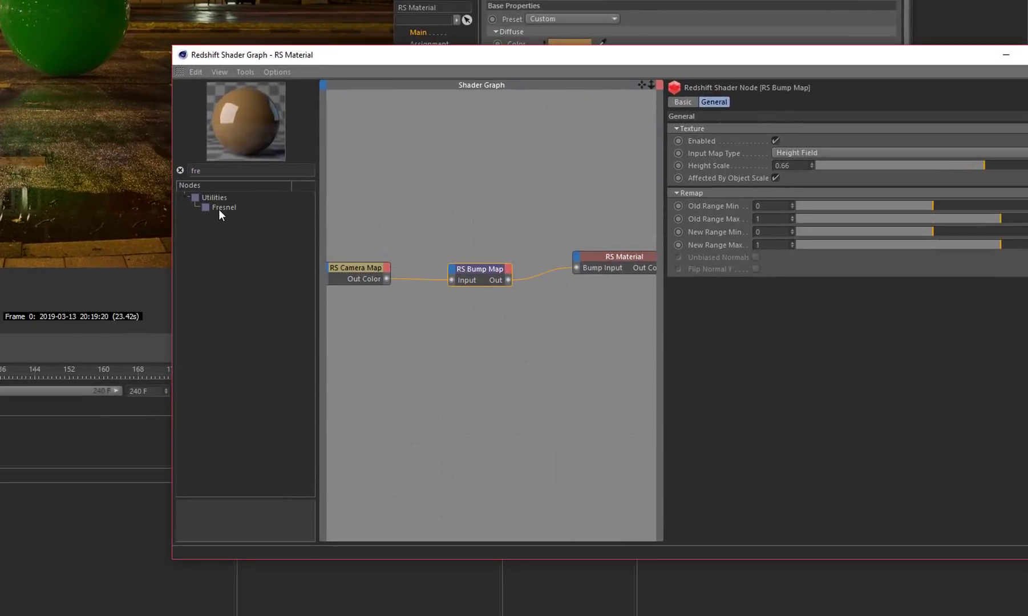
drag(302, 241, 579, 258)
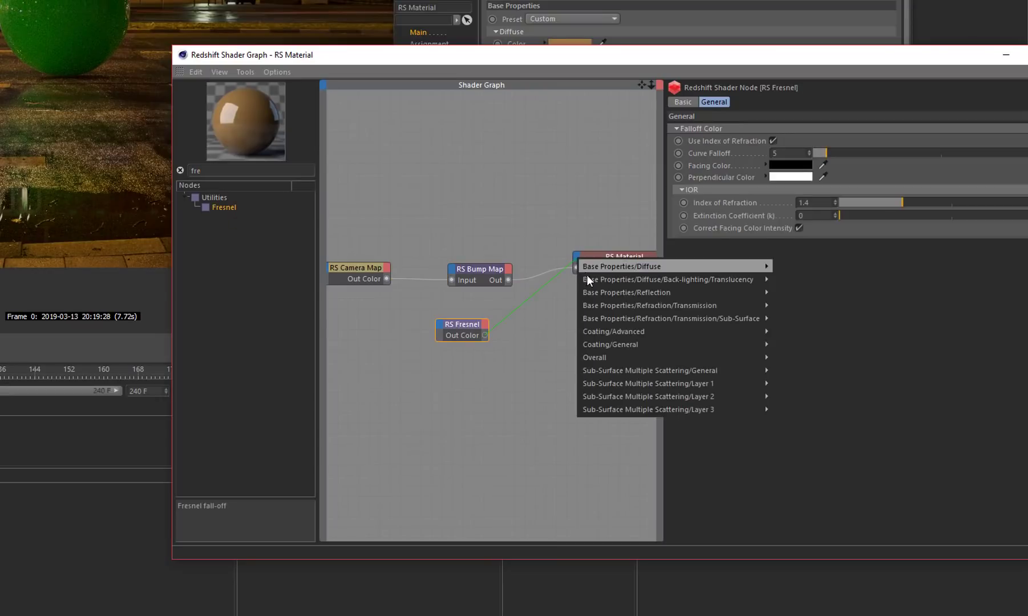
mouse_move(602, 306)
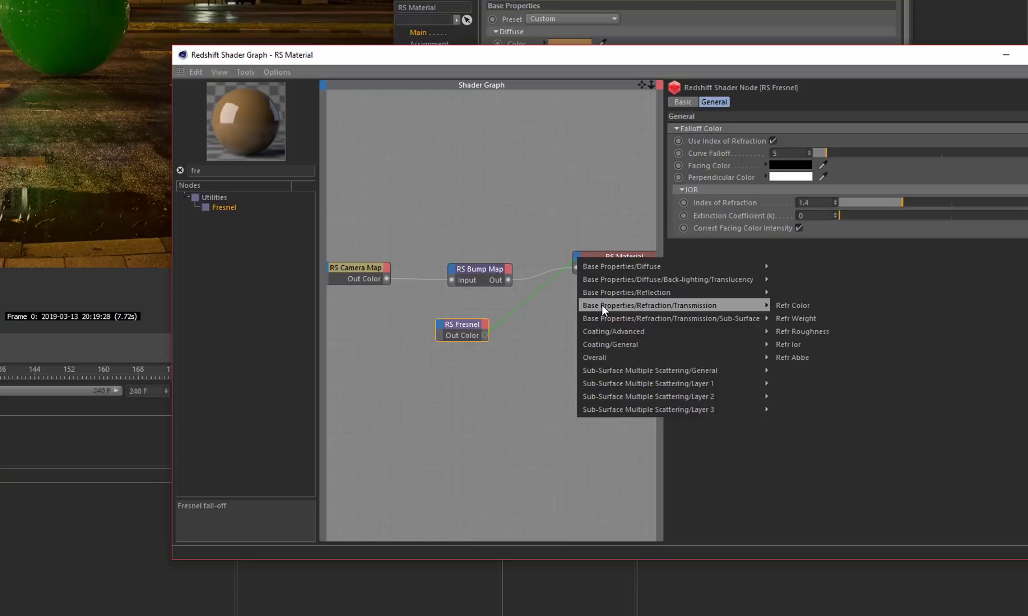
click(784, 304)
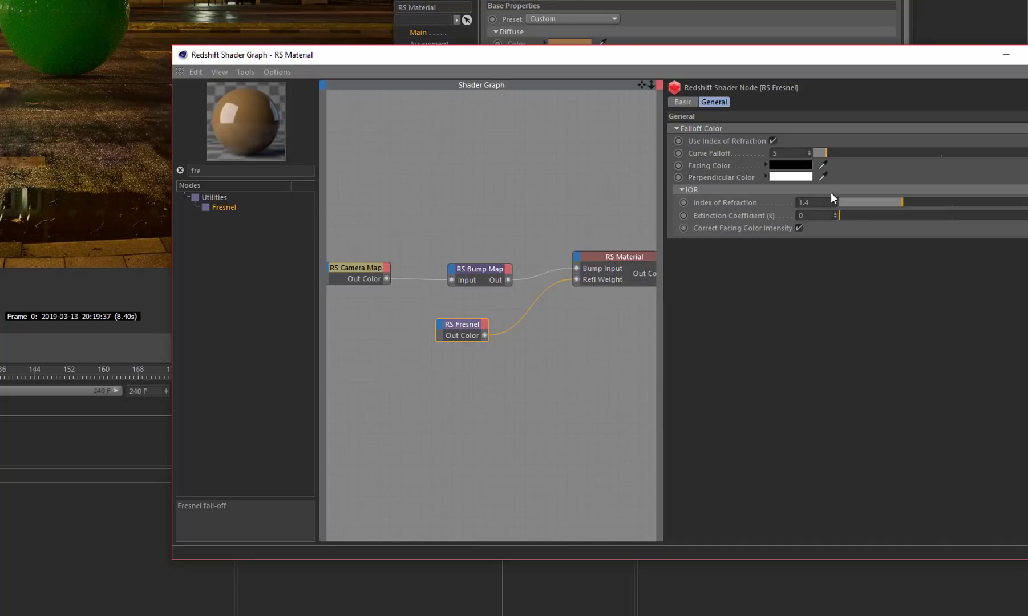
- Set the Fresnel's Curve Falloff to 14.1, Index of Refraction to 0.775 and Extinction Coefficient to 0.912, and reconnect it to Refl Weight
drag(836, 152, 816, 153)
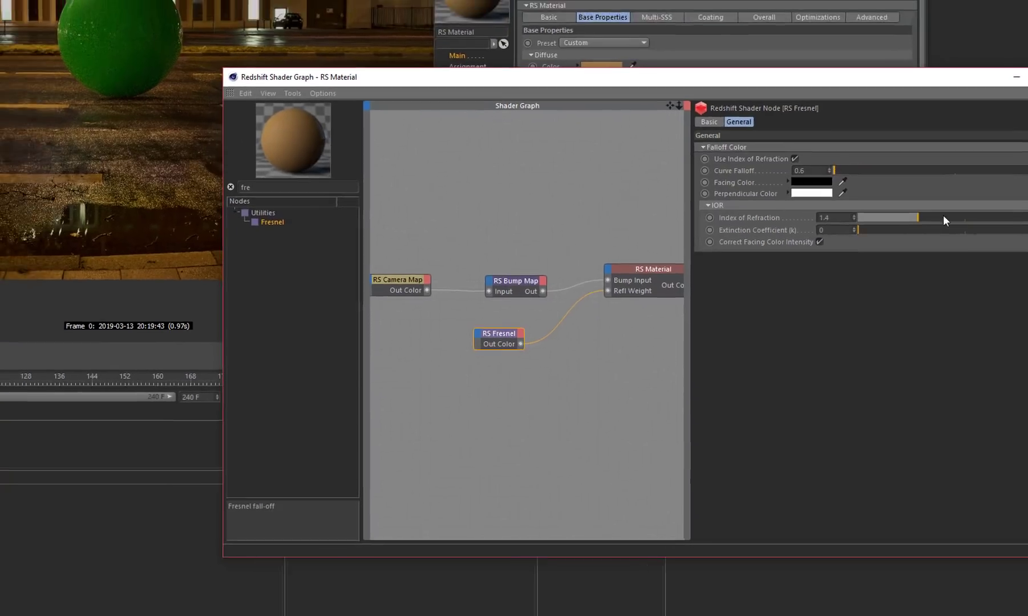
drag(964, 205, 874, 204)
drag(934, 250, 943, 250)
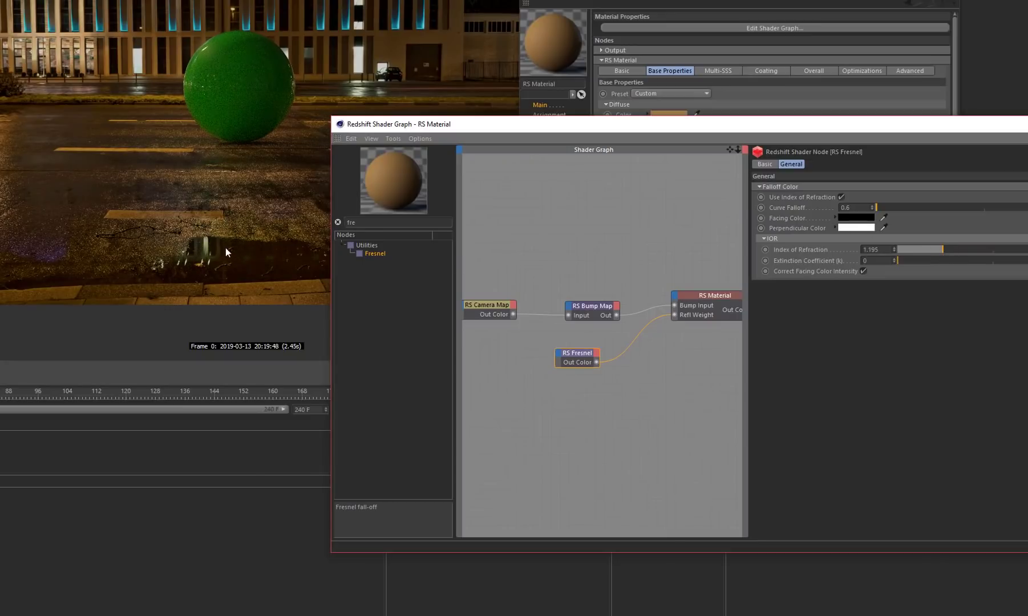
drag(942, 249, 935, 250)
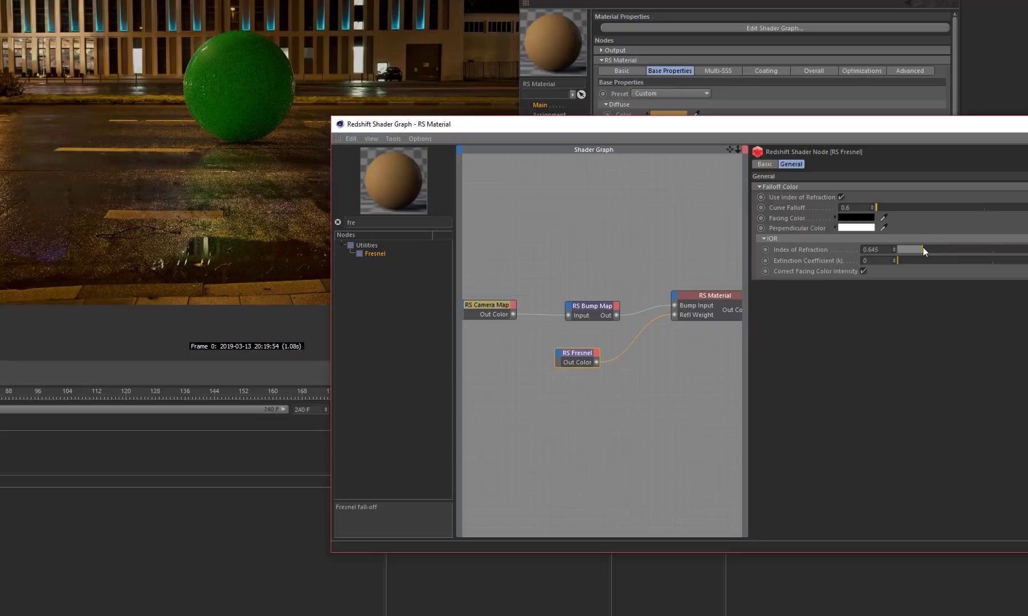
drag(923, 247, 930, 247)
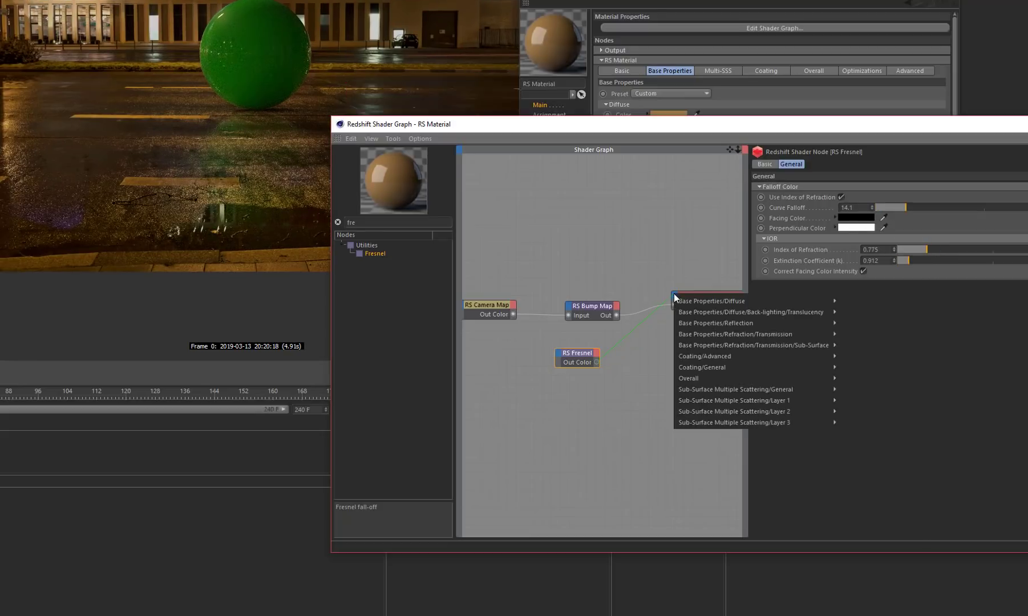
mouse_move(708, 323)
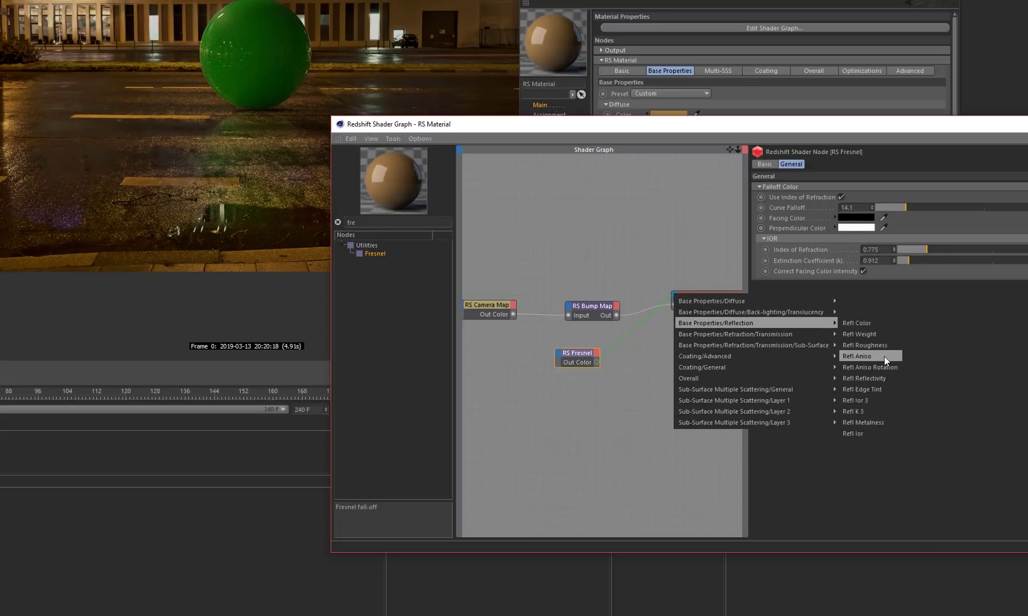
click(870, 332)
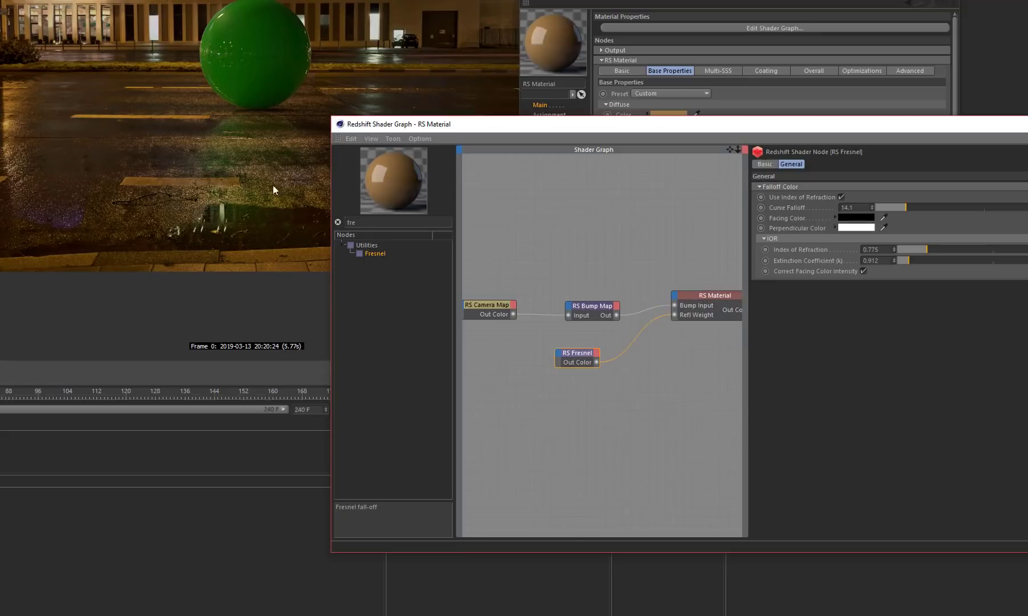
- Set the ground material's reflection Roughness to 0.106, check the reflection in the render and close the material windows
click(693, 296)
drag(495, 127, 0, 192)
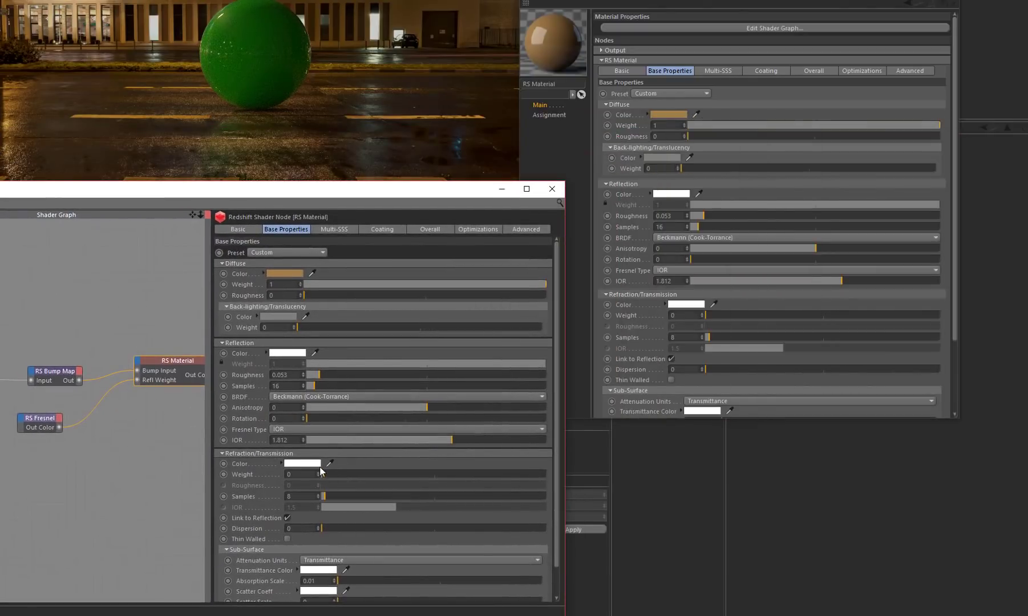
click(223, 454)
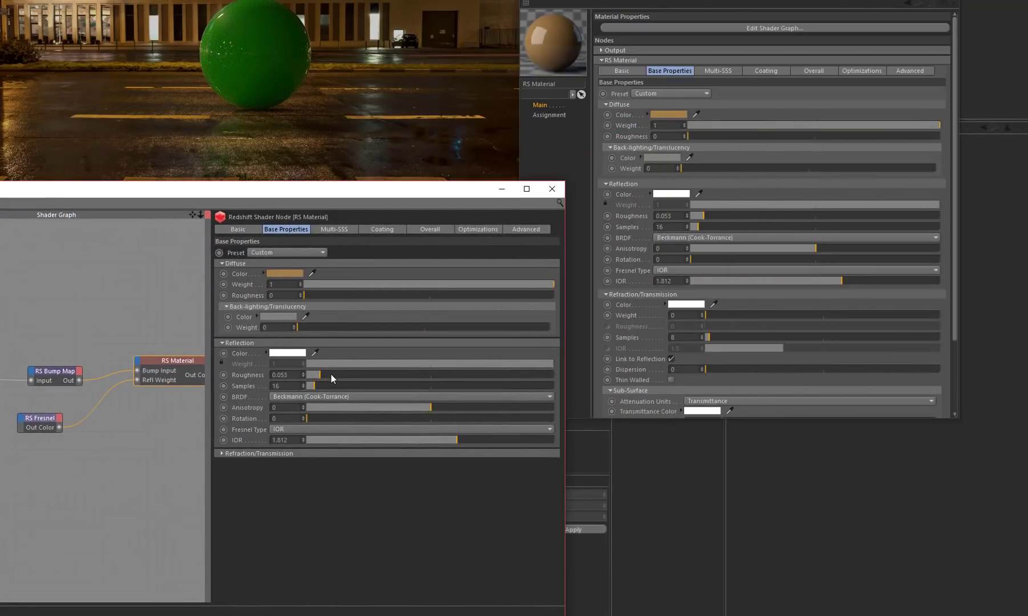
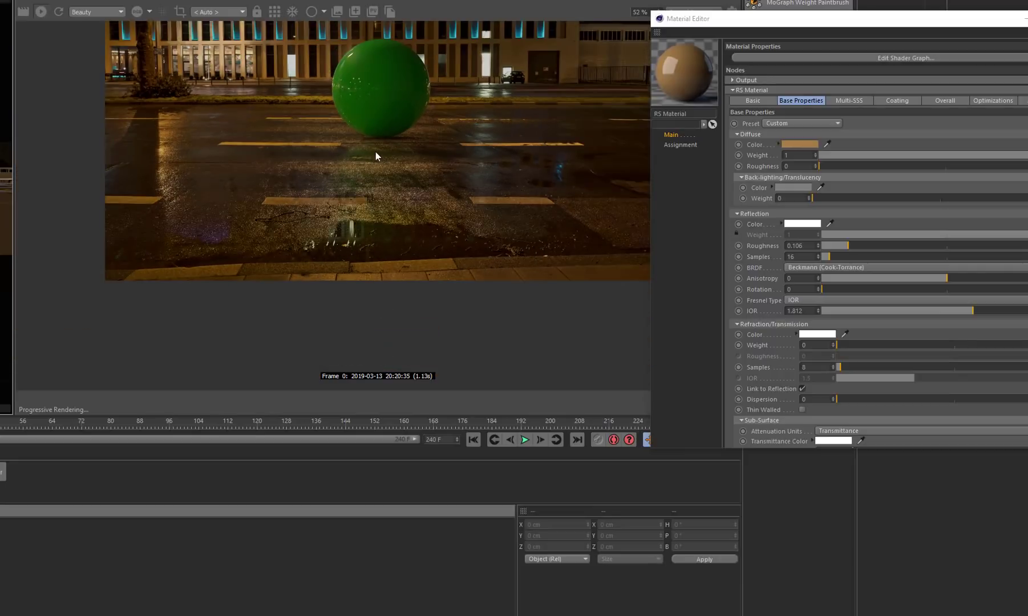
scroll(378, 131, down, 3)
scroll(337, 200, up, 5)
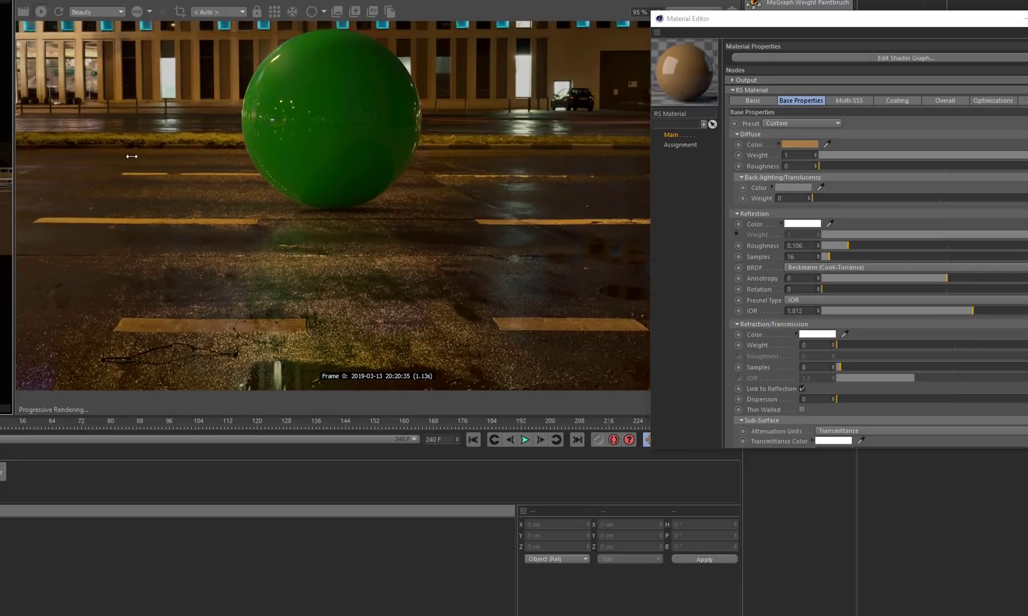
scroll(365, 196, down, 2)
click(561, 186)
scroll(560, 186, down, 1)
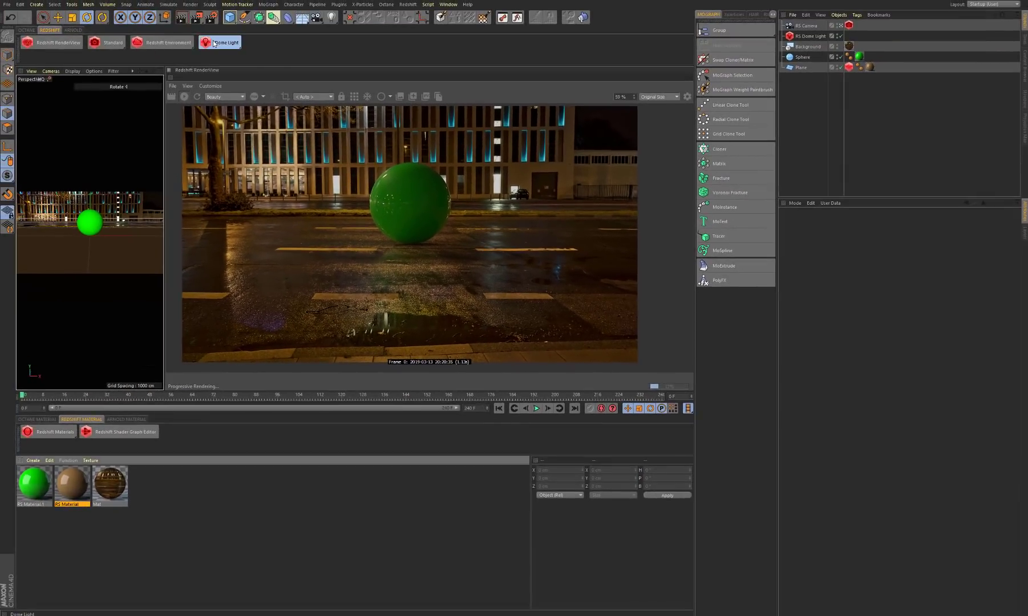
- Add a Redshift Area Light and move it to the right of the sphere
click(190, 24)
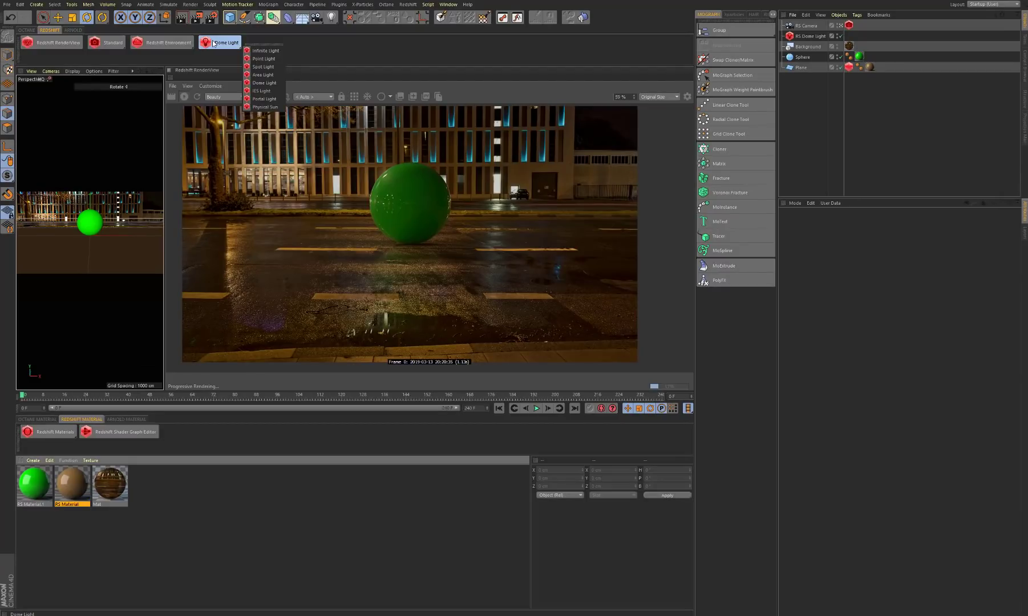
click(272, 76)
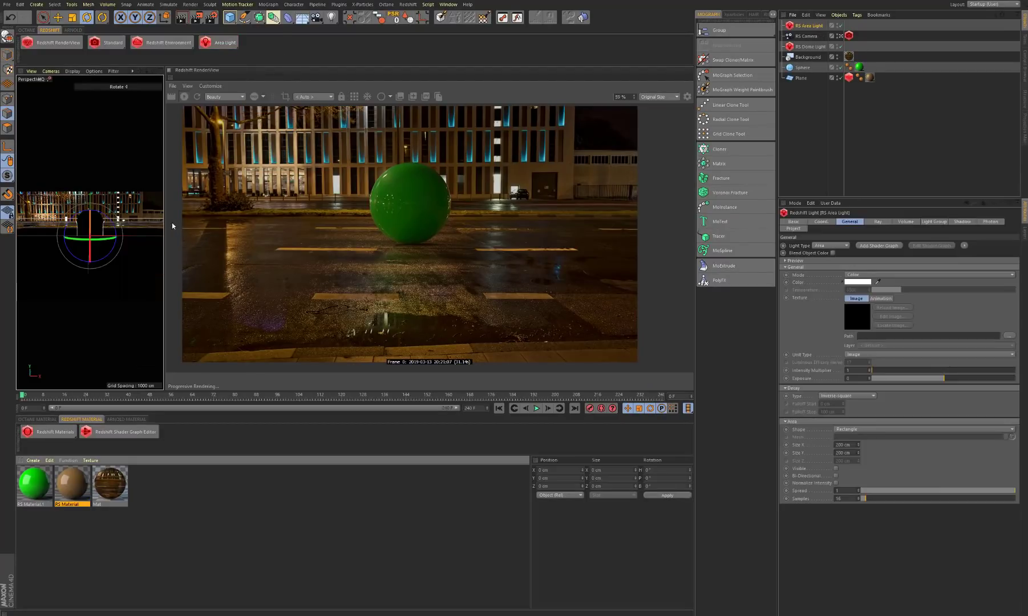
key(e)
drag(133, 237, 157, 236)
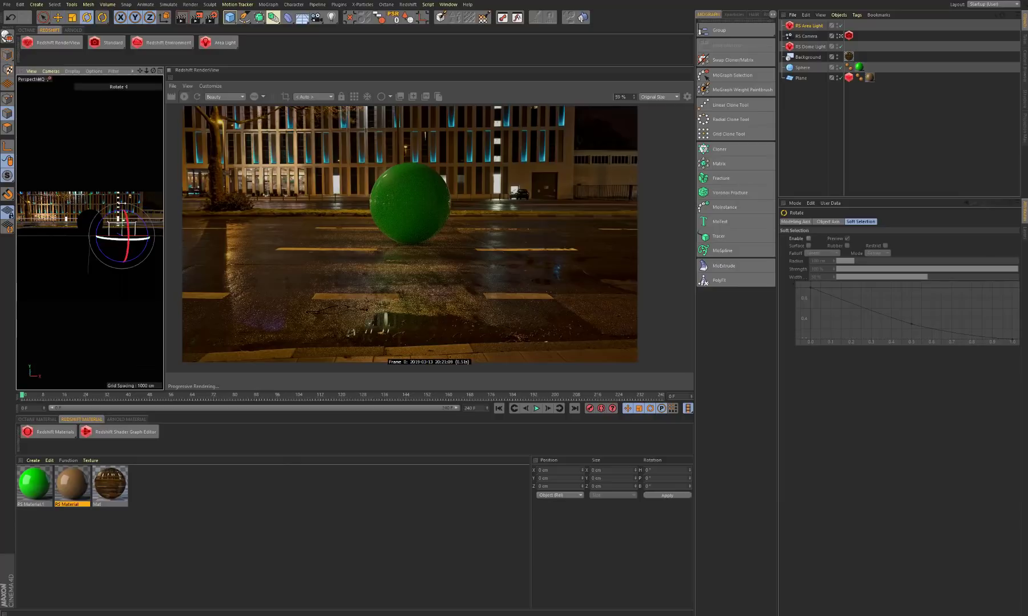
scroll(157, 198, up, 5)
drag(164, 197, 311, 198)
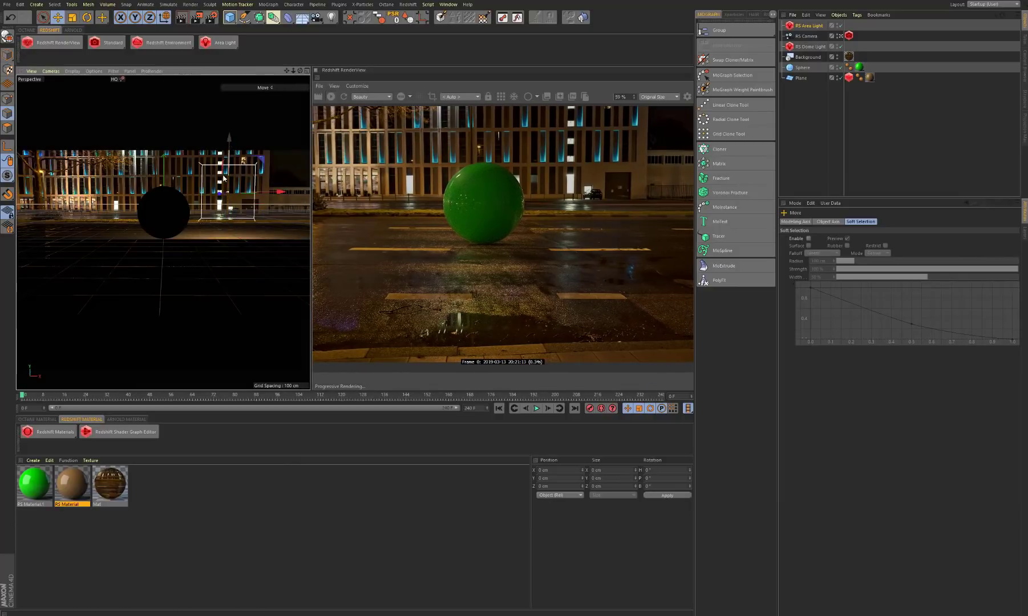
- Rotate the area light so that it faces the sphere from the side
key(r)
drag(234, 192, 224, 145)
key(ctrl+z)
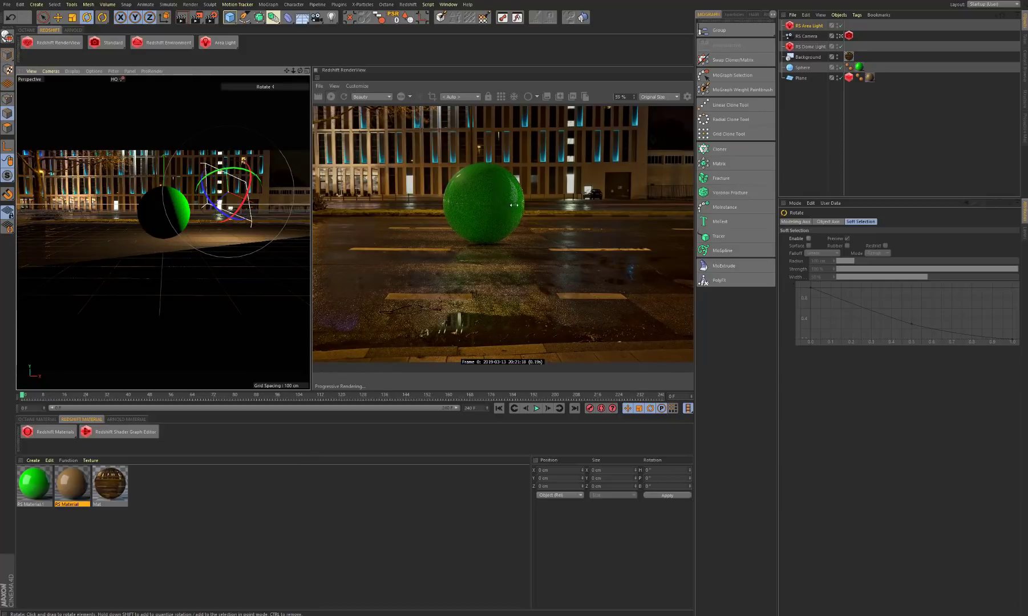
scroll(522, 213, down, 2)
- Raise the area light above the sphere, tilt it down toward the sphere and check the highlight in the render
key(e)
drag(228, 182, 212, 122)
key(r)
scroll(528, 218, down, 4)
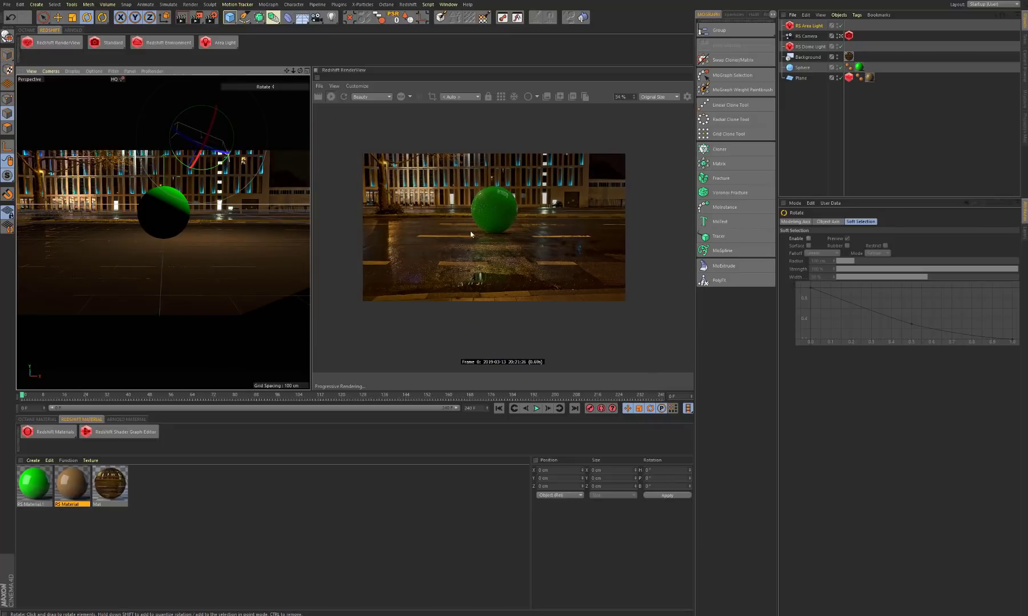
scroll(471, 227, up, 2)
scroll(497, 212, up, 5)
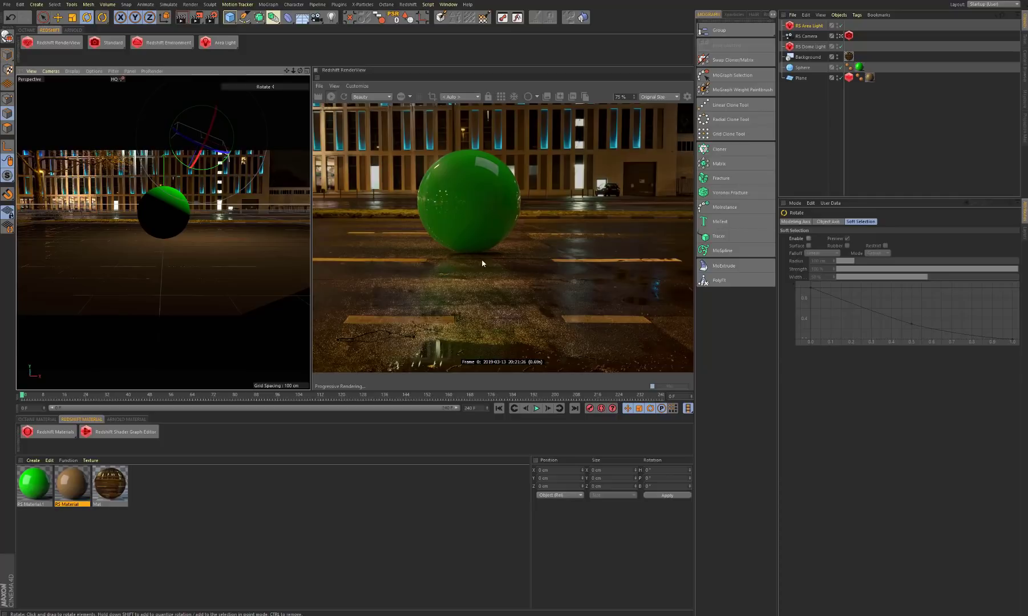
- Try a further slight rotation of the area light and undo the recent changes
drag(222, 139, 223, 130)
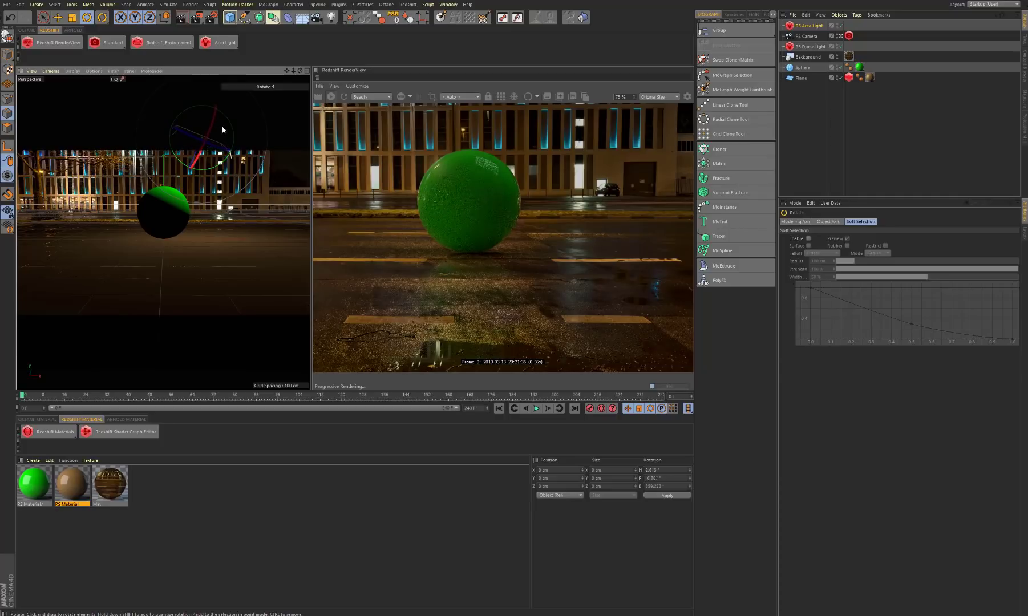
key(ctrl+z)
key(ctrl+z)
key(ctrl+z)
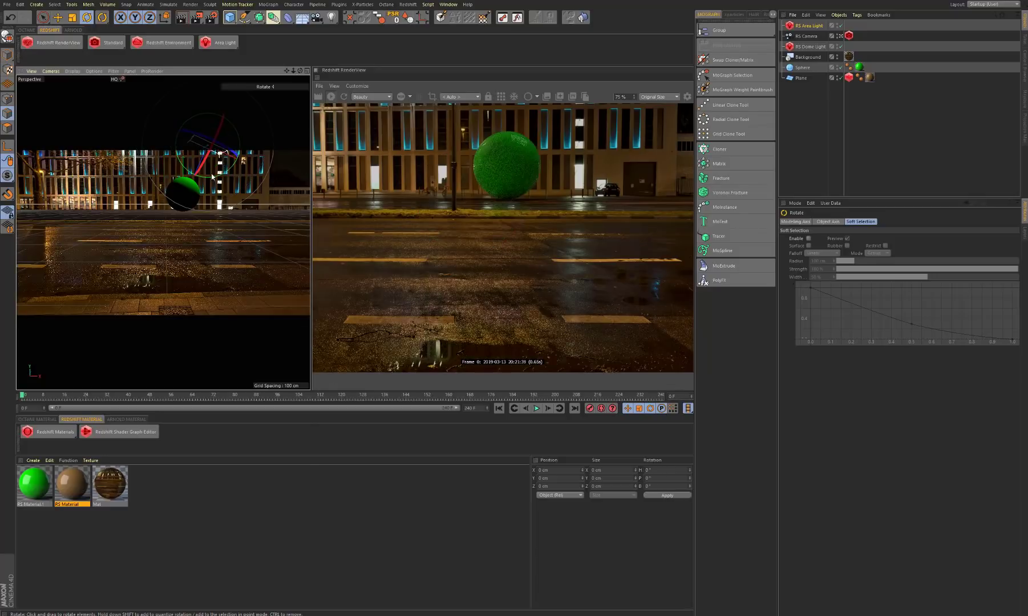
key(ctrl+z)
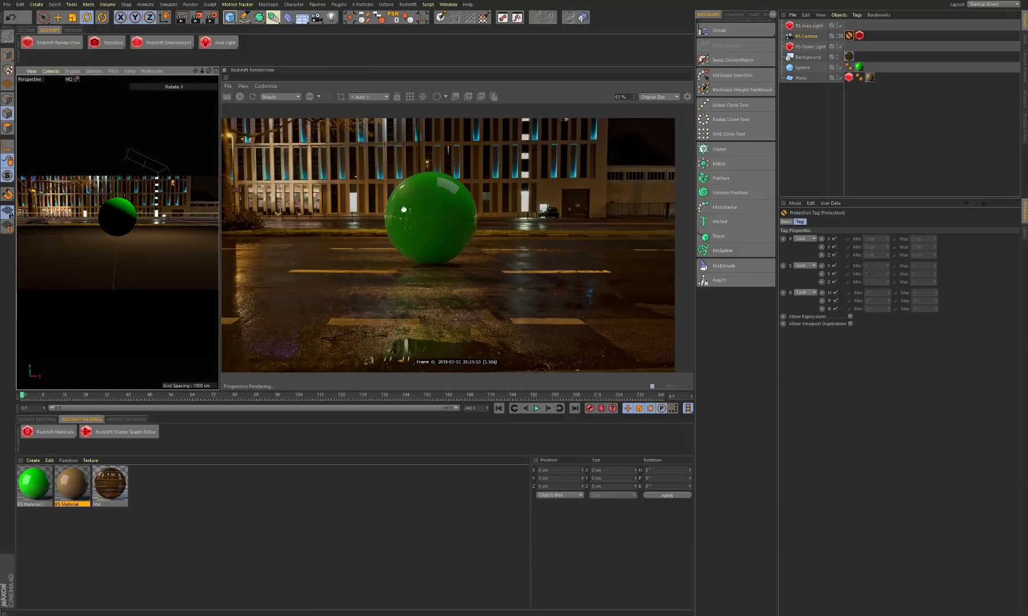
- Fit the whole frame in the render view at 49% and compare the color image with its alpha channel
drag(417, 206, 446, 207)
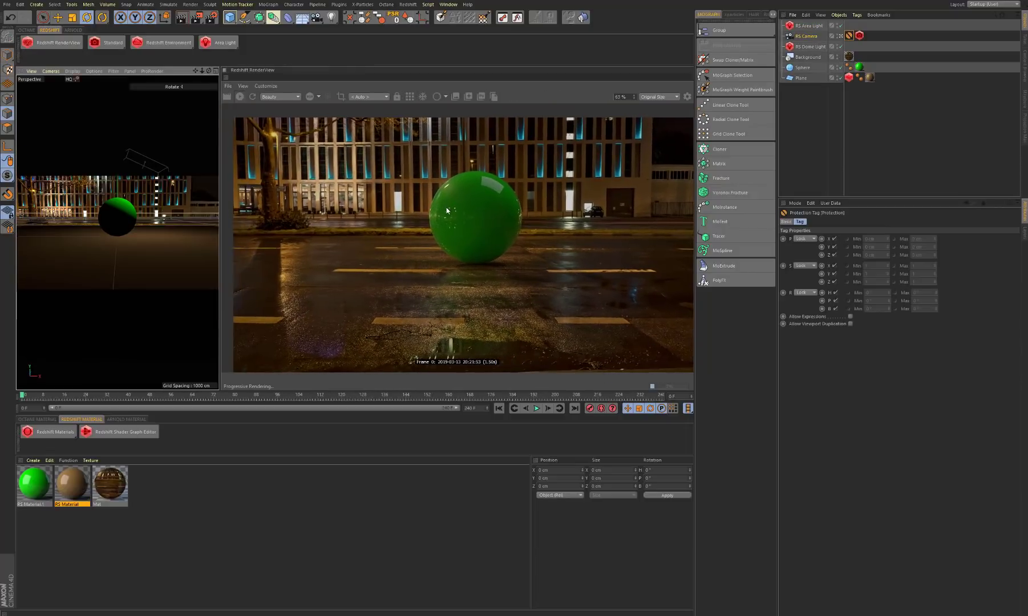
scroll(448, 264, down, 2)
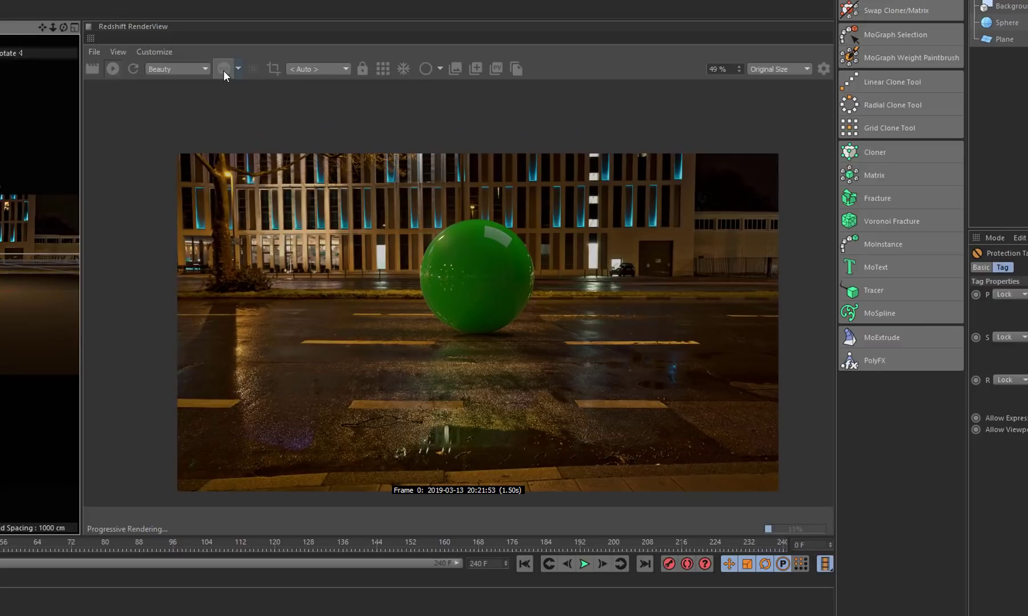
click(223, 70)
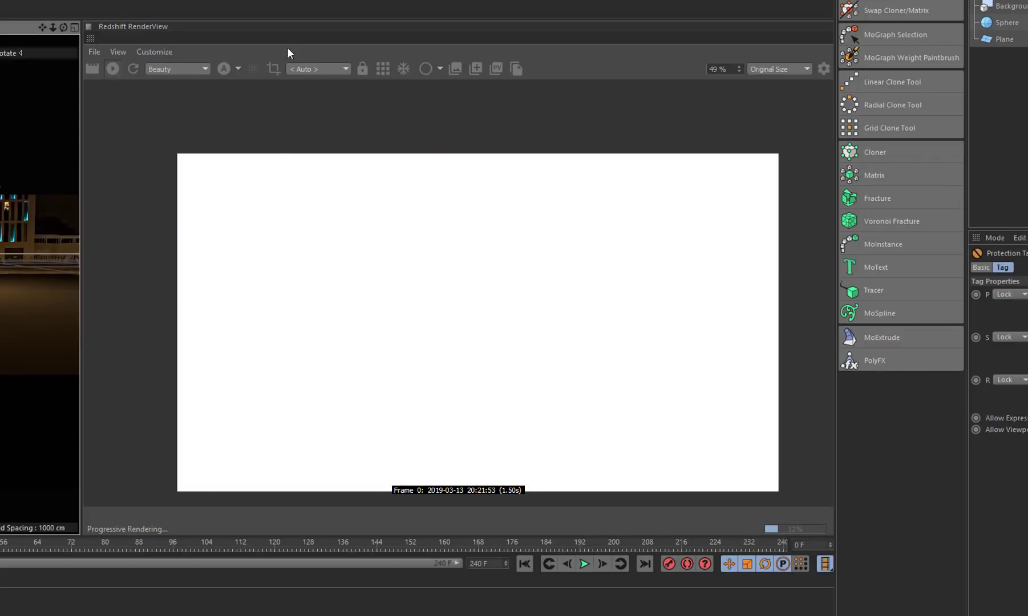
click(223, 69)
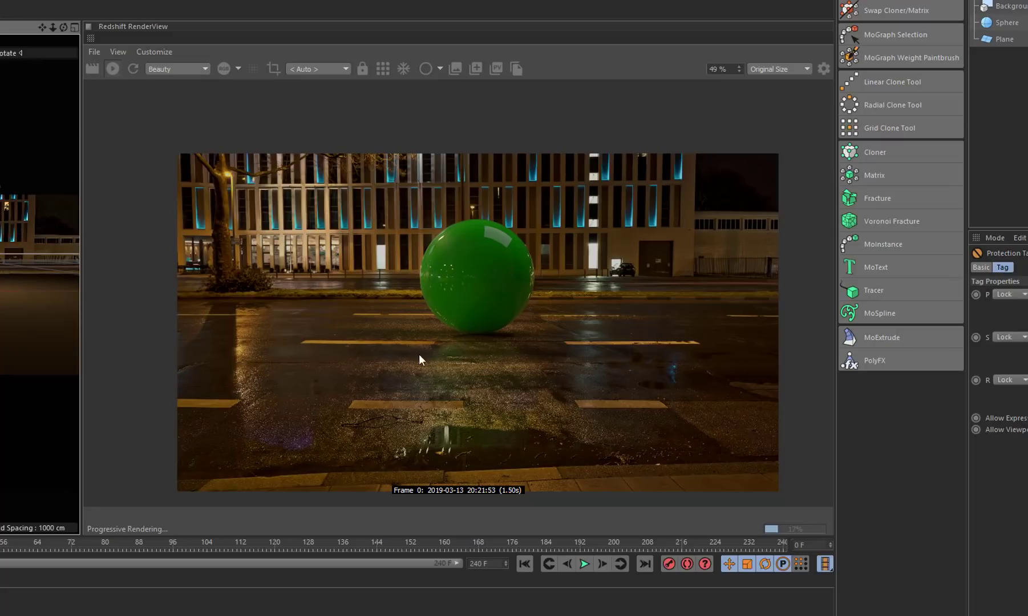
click(226, 74)
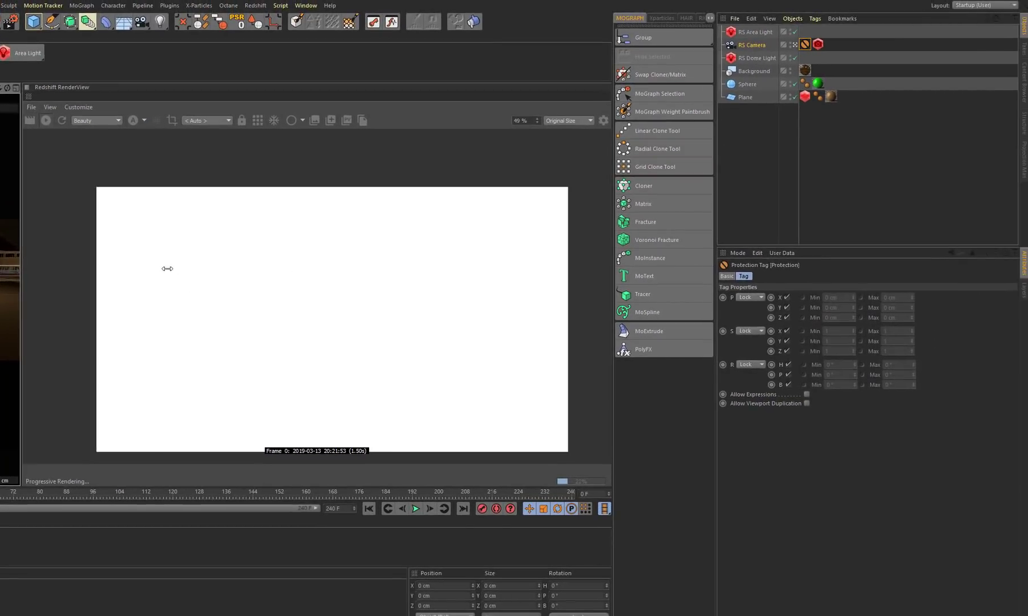
- Enable Alpha Channel Replace on the RS Dome Light, test Alpha at 1, and set it to 0 while checking the alpha channel
click(753, 58)
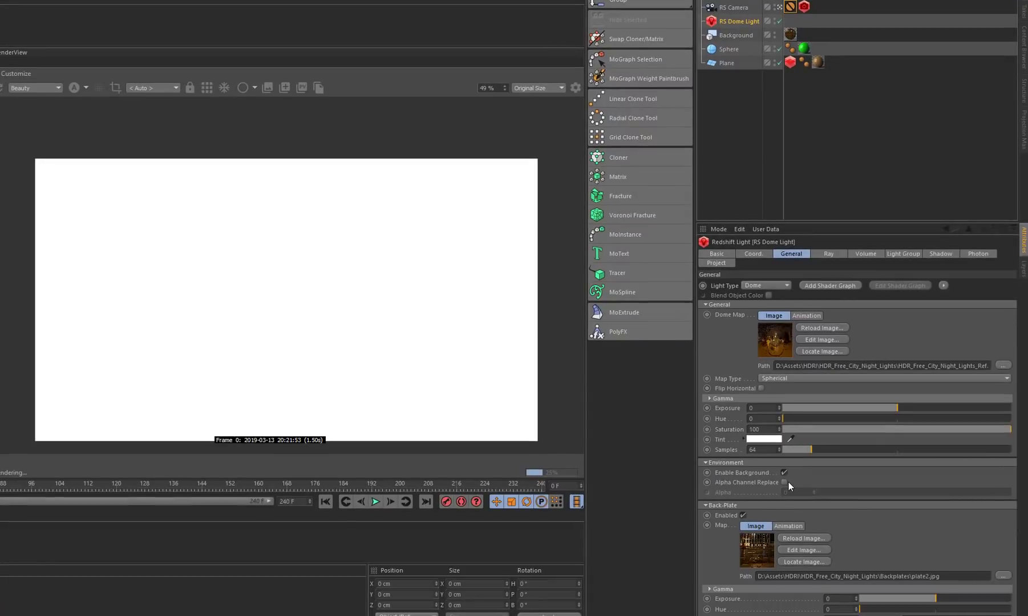
click(785, 483)
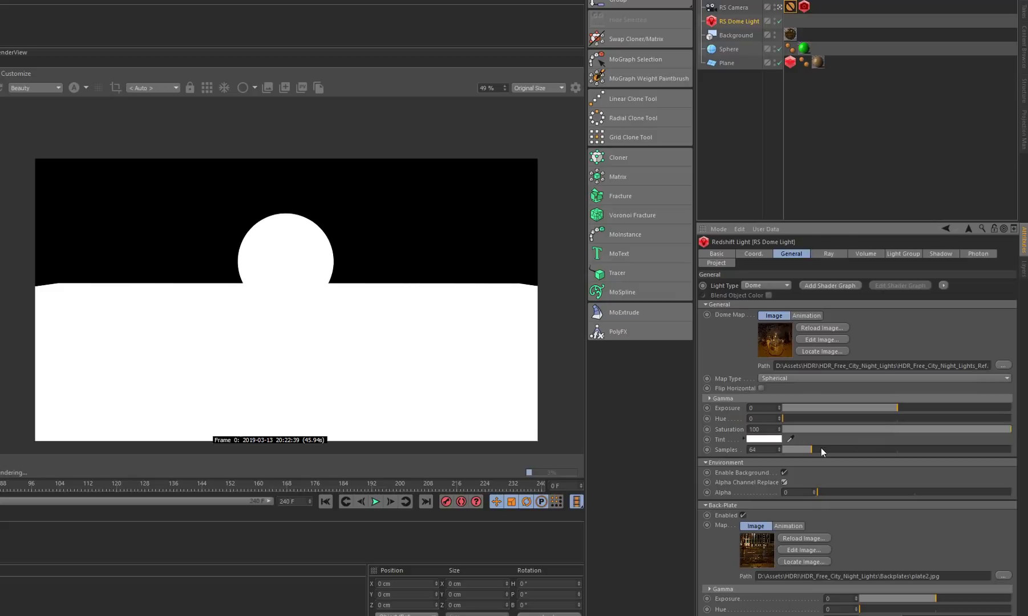
click(77, 88)
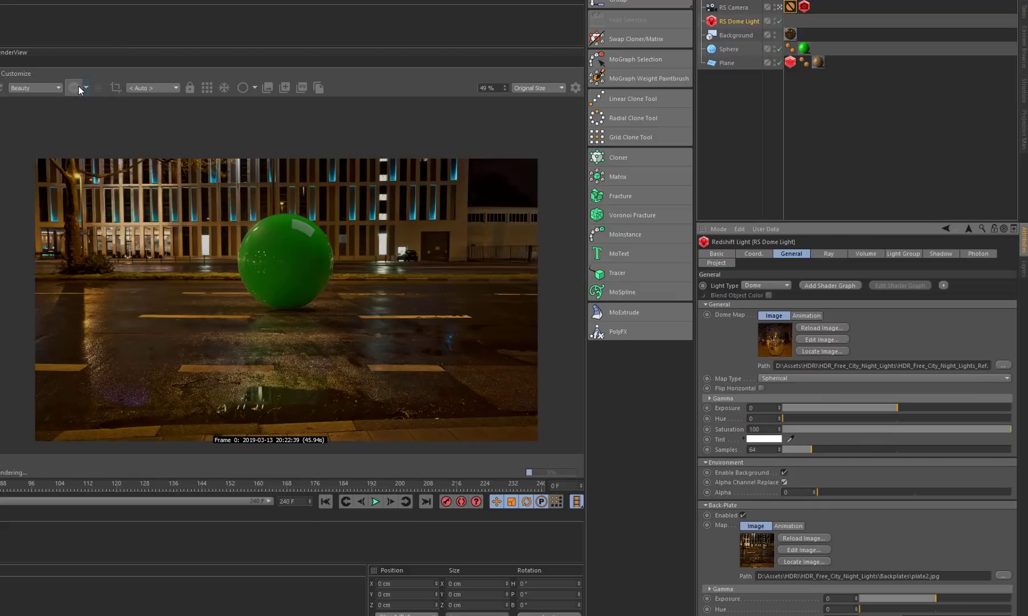
click(77, 87)
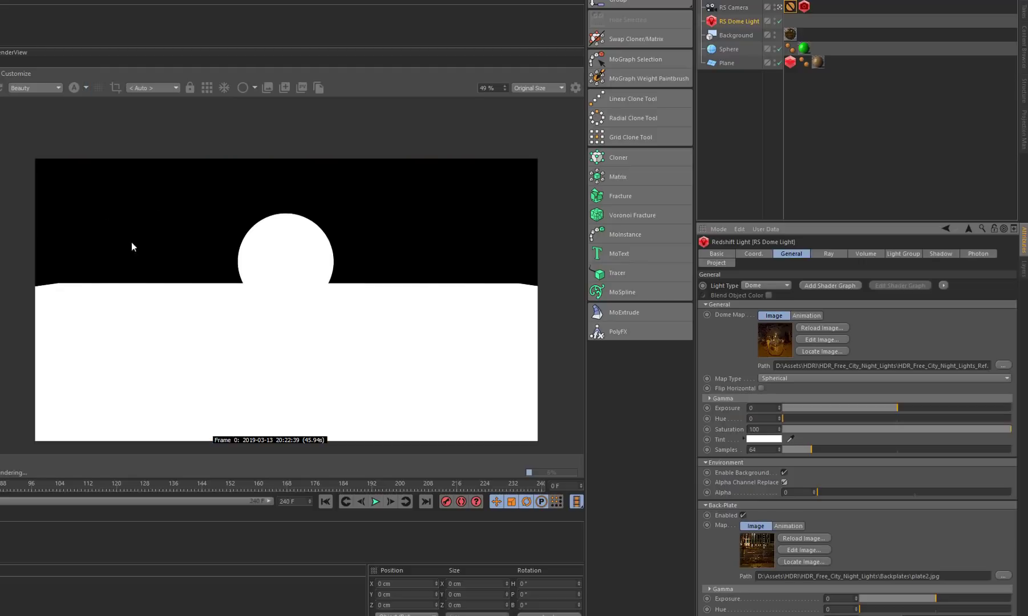
drag(839, 492, 1021, 492)
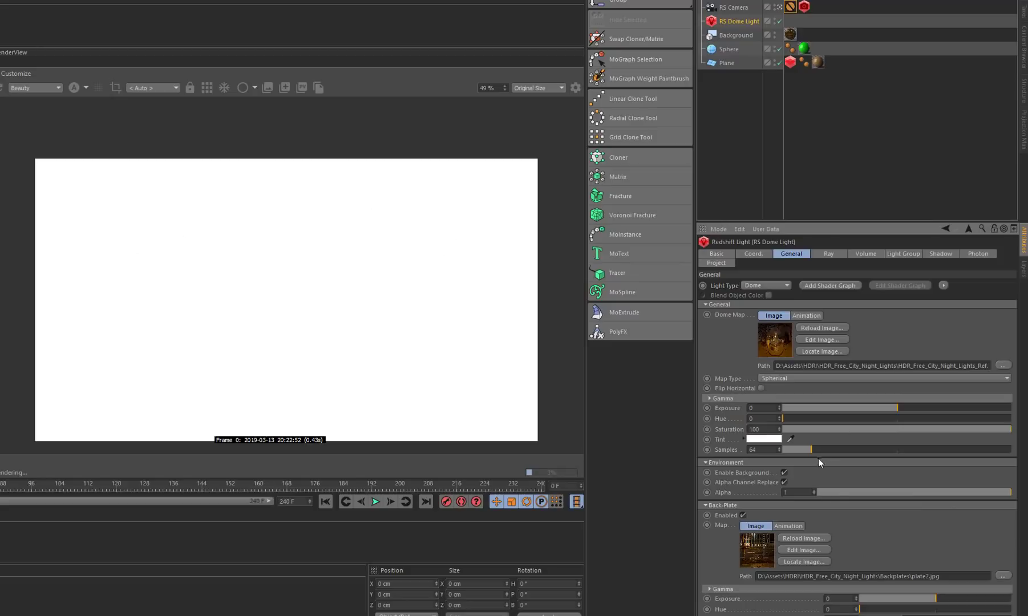
drag(840, 489, 754, 489)
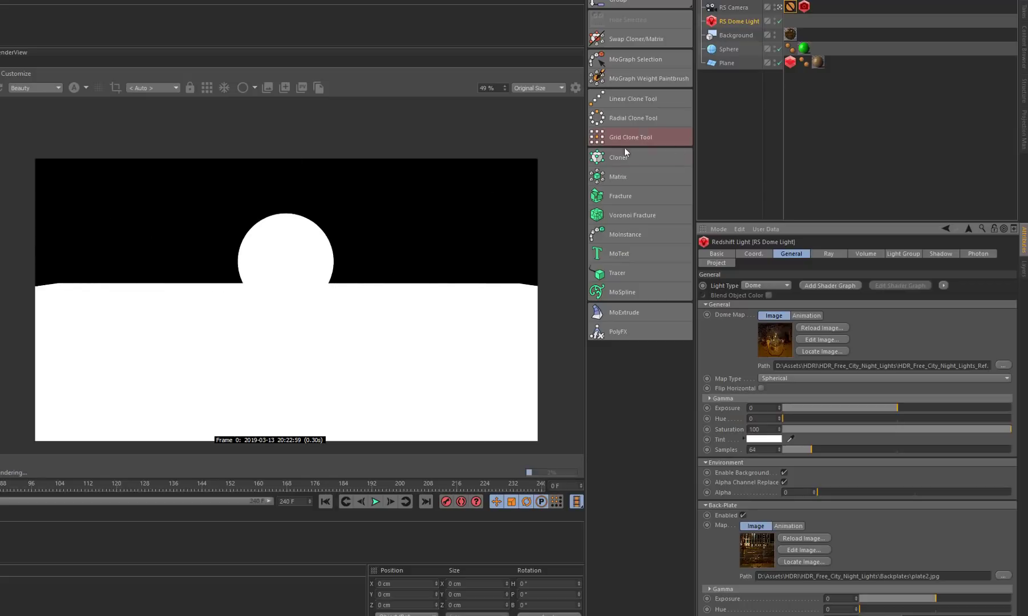
- Enable Affects Alpha for the matte shadow in the plane's Redshift Object tag and compare the color and alpha views
click(791, 64)
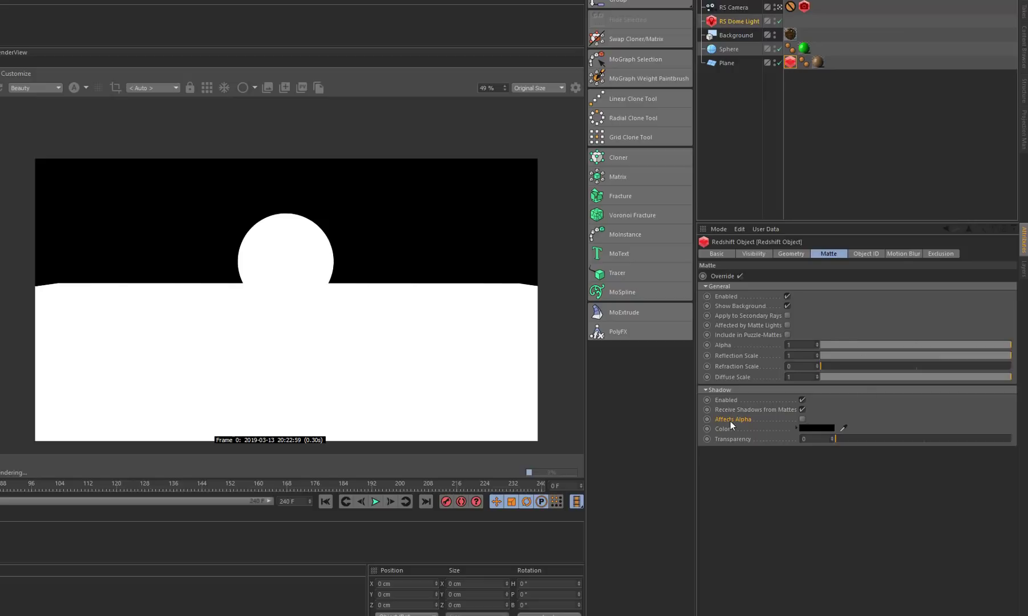
click(802, 420)
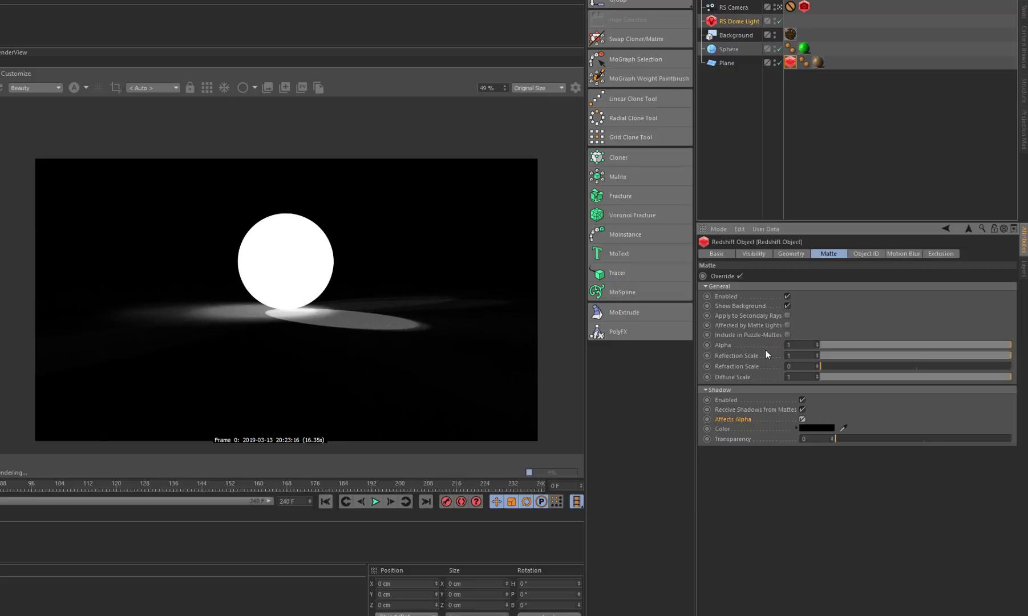
click(76, 87)
click(76, 87)
- Test the plane's matte Alpha at 0, restore it to 1, and compare the alpha channel with the color image
drag(821, 344, 793, 345)
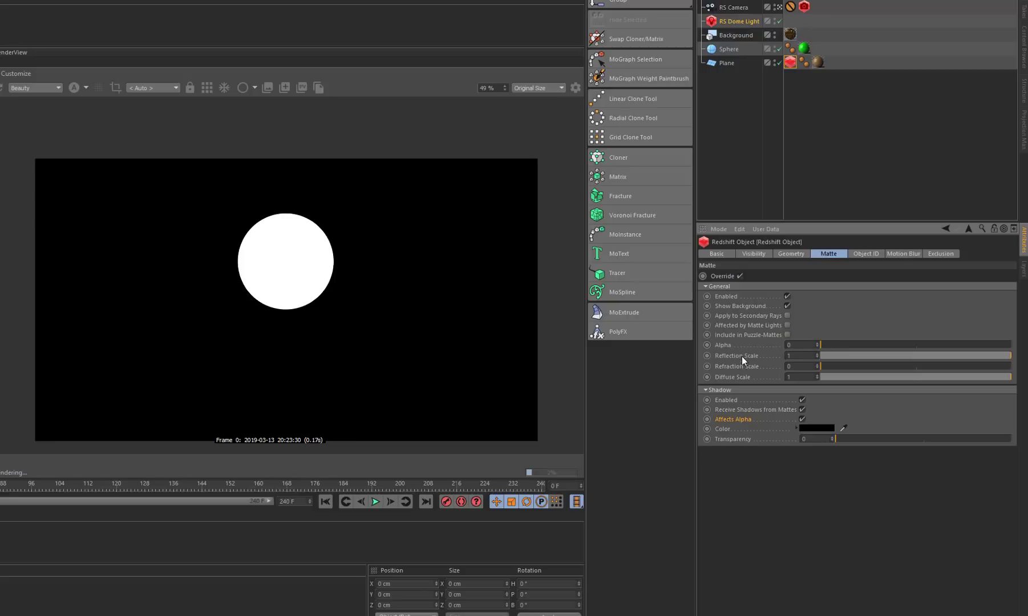
drag(821, 345, 1024, 345)
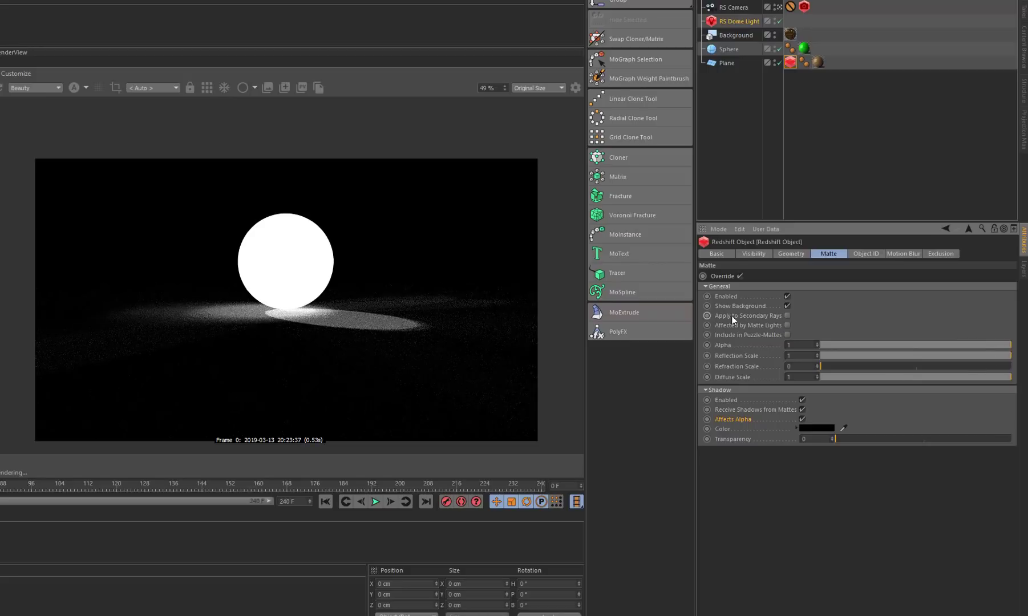
click(79, 88)
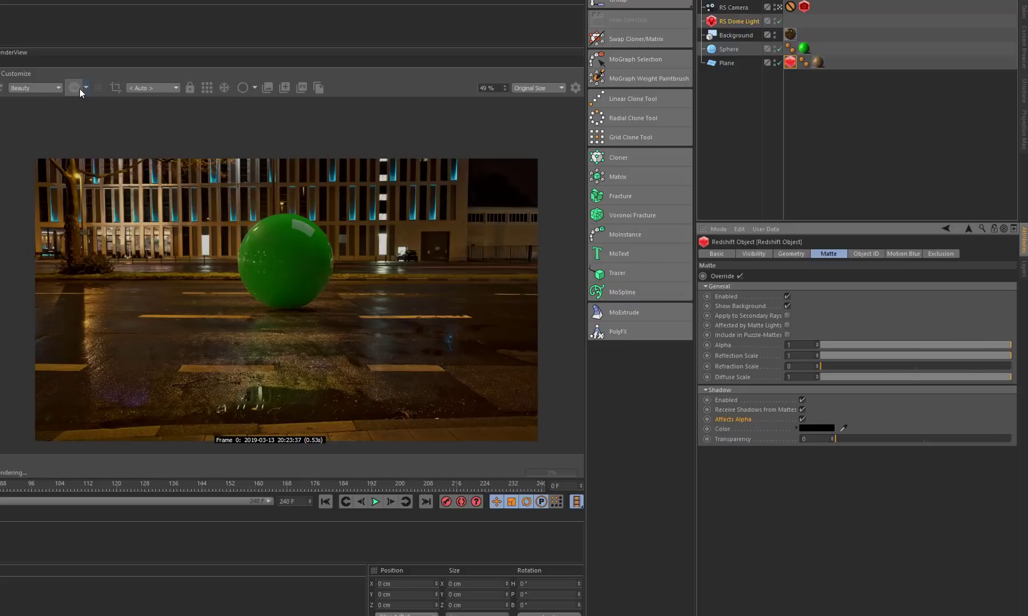
click(80, 88)
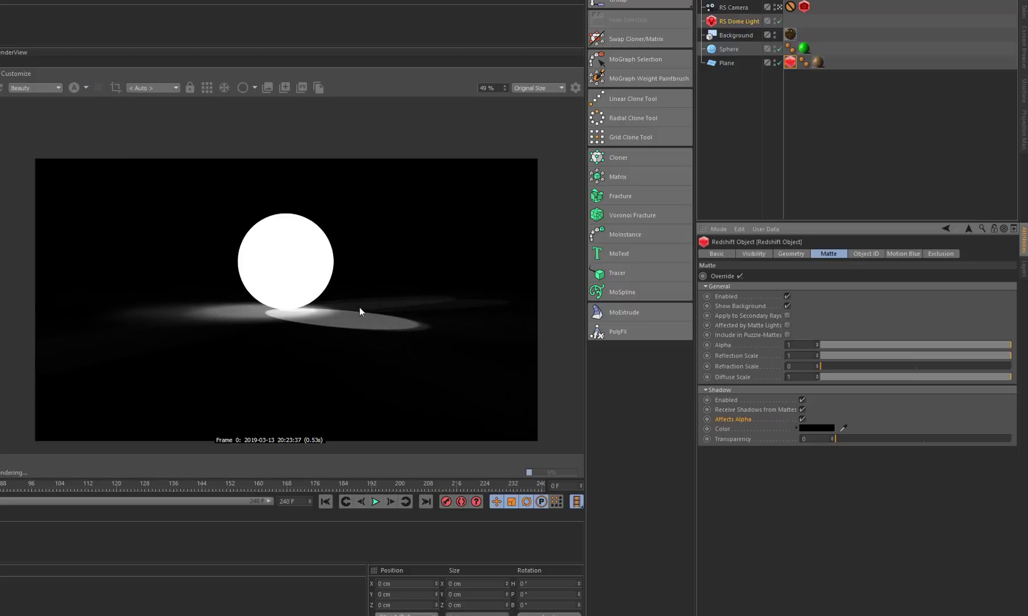
click(74, 88)
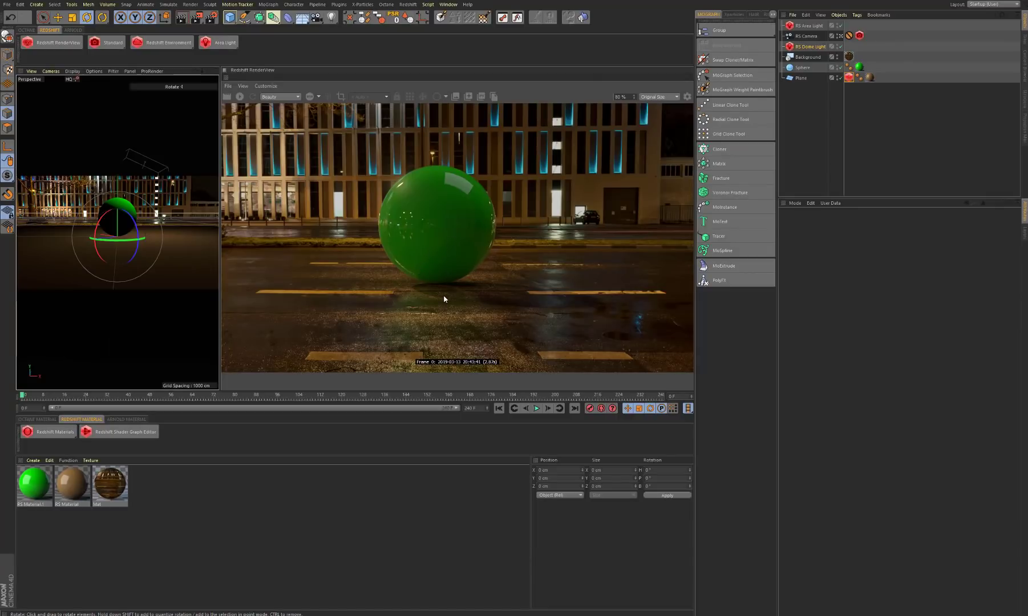
- Open the render settings, move the window clear of the image, and render the current frame to inspect its quality
click(210, 23)
drag(240, 13, 652, 281)
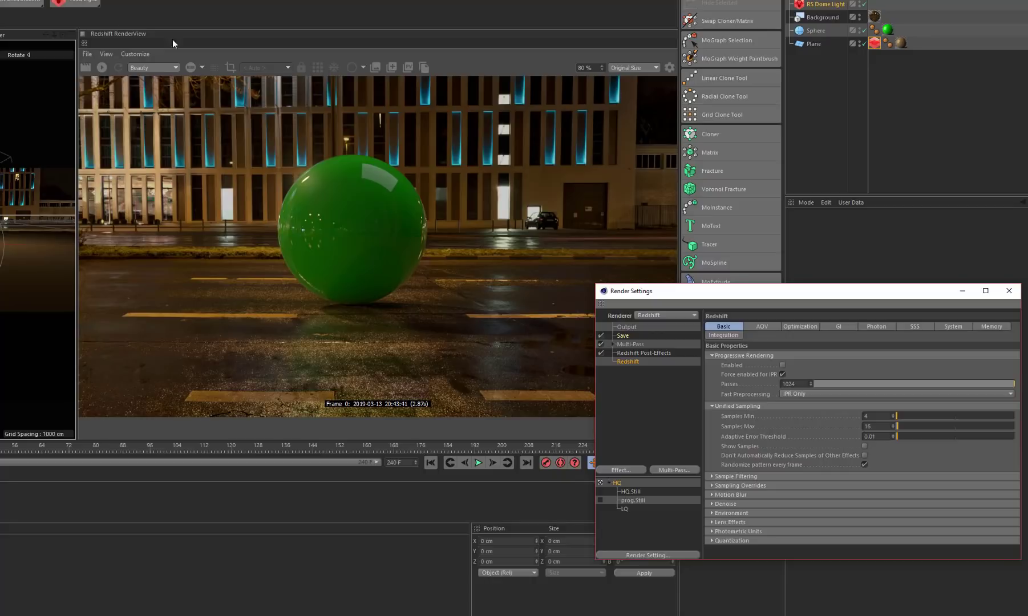
click(83, 65)
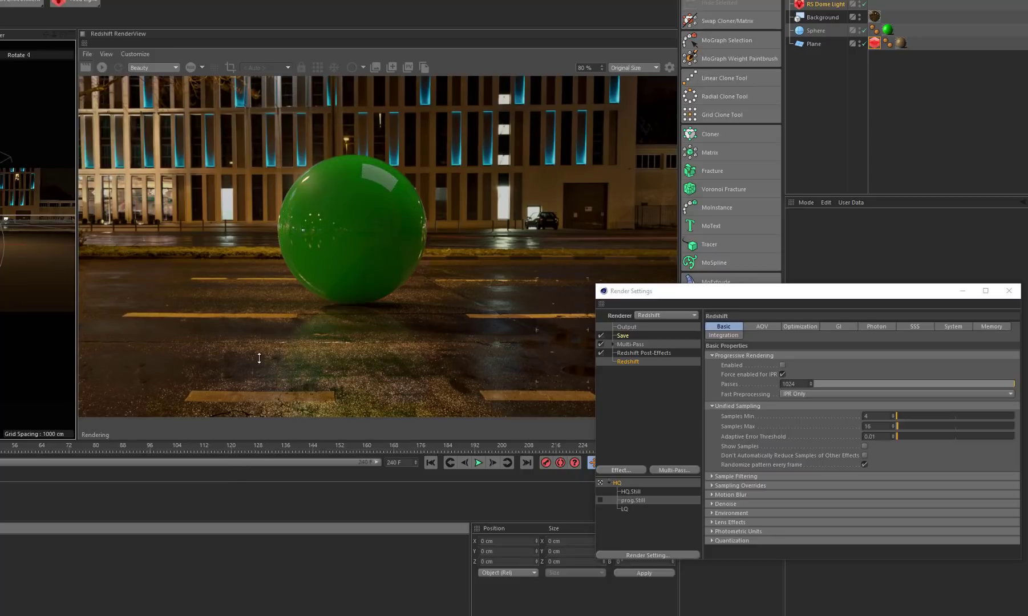
scroll(256, 361, down, 5)
scroll(287, 289, up, 5)
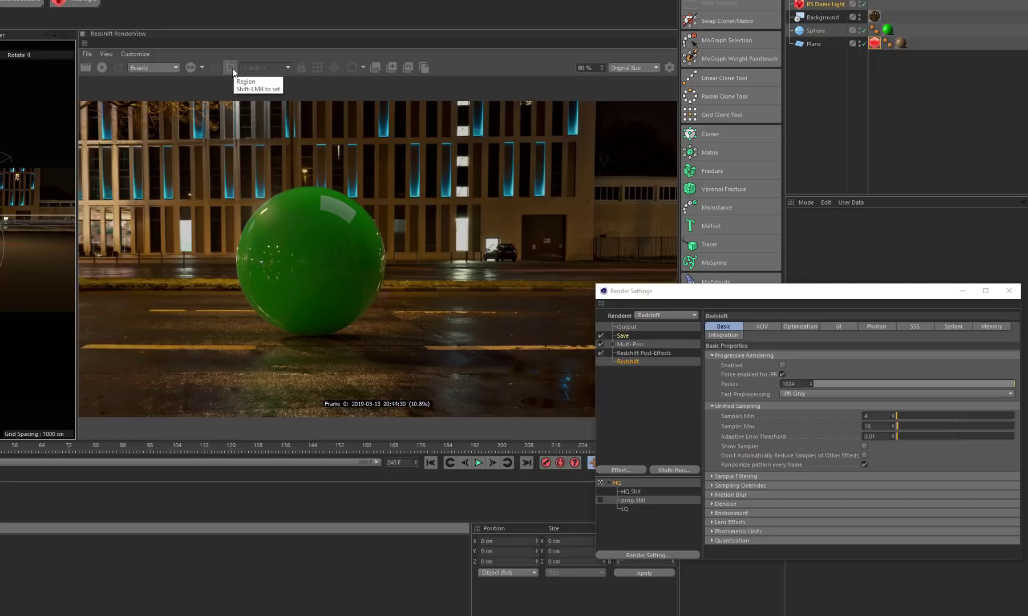
- Set a render region around the lower part of the sphere and the ground beneath it, and render that region
click(232, 70)
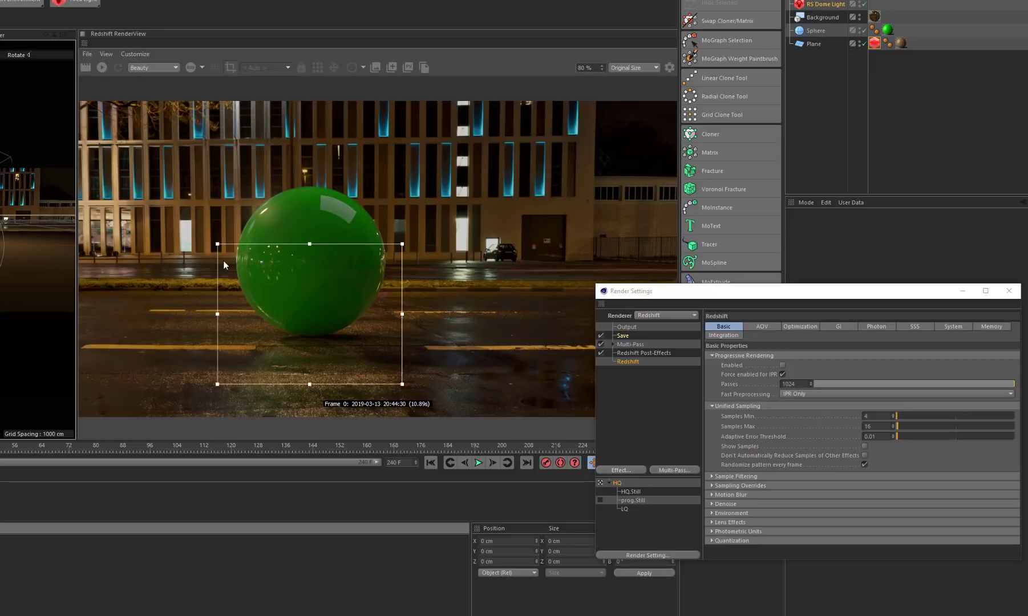
drag(218, 244, 246, 261)
scroll(329, 312, up, 2)
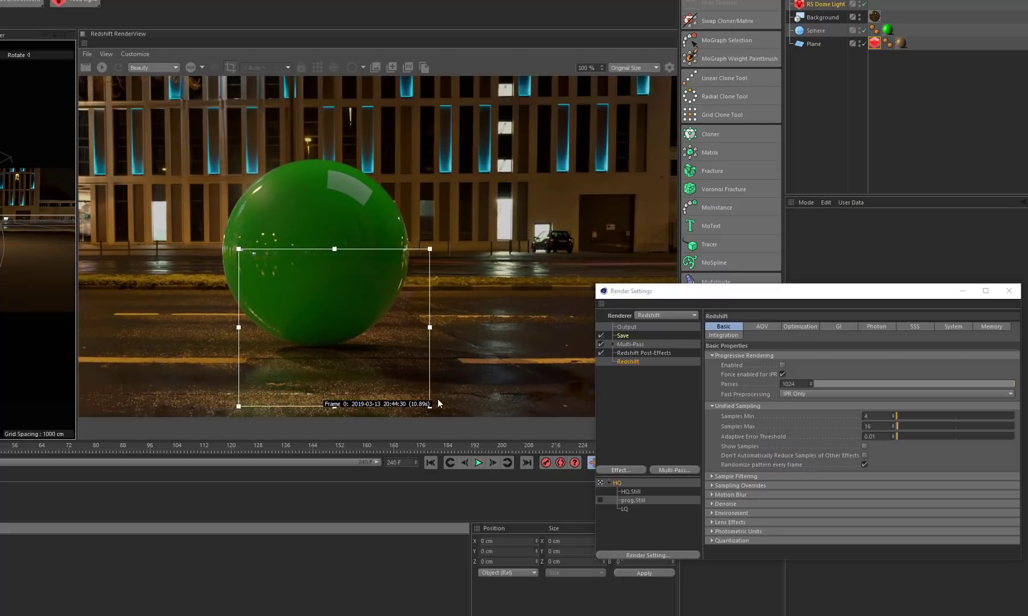
drag(431, 408, 406, 392)
scroll(334, 373, up, 2)
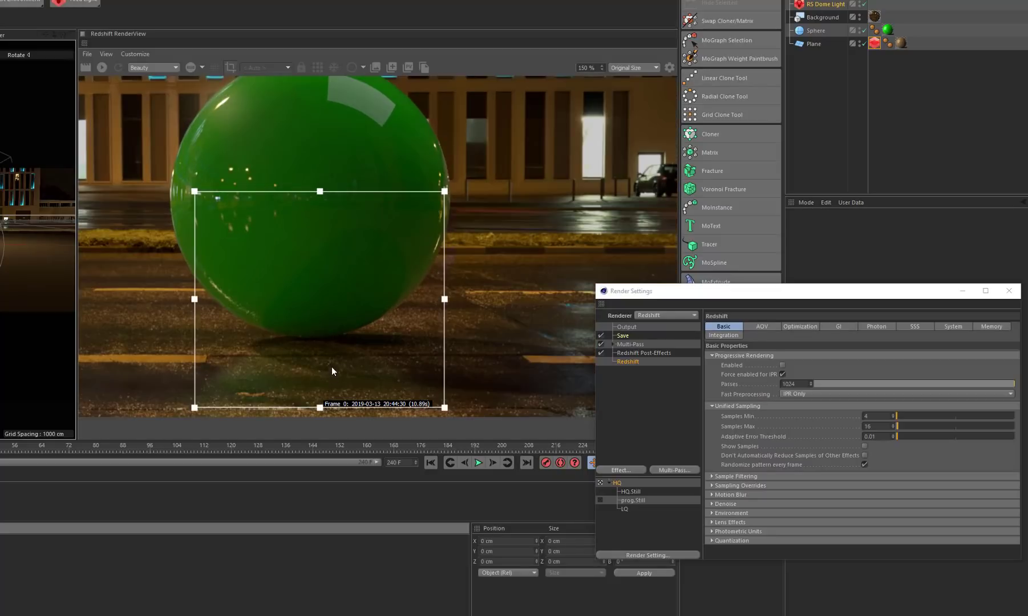
scroll(345, 317, down, 3)
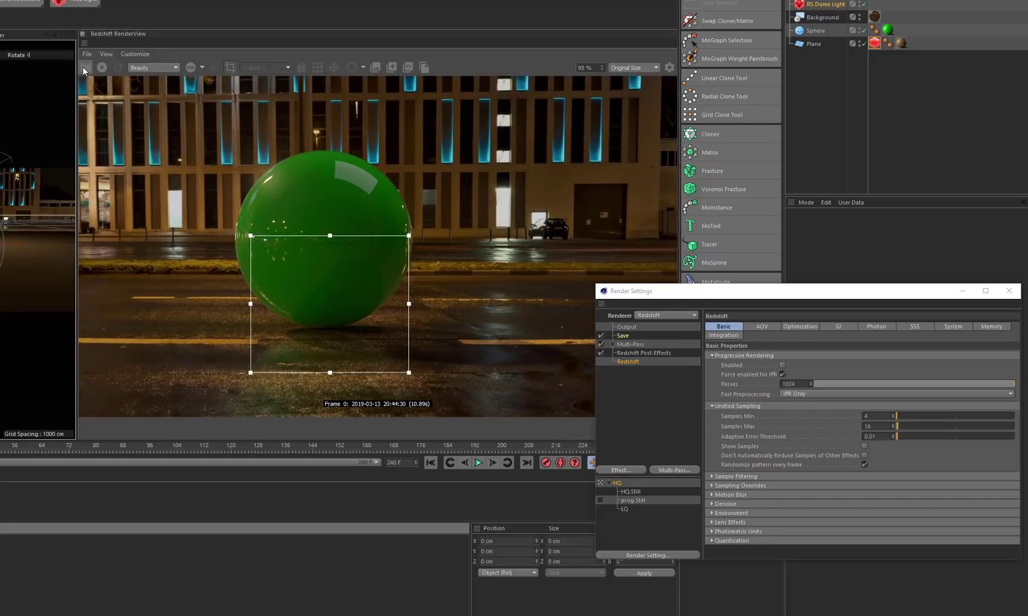
click(85, 66)
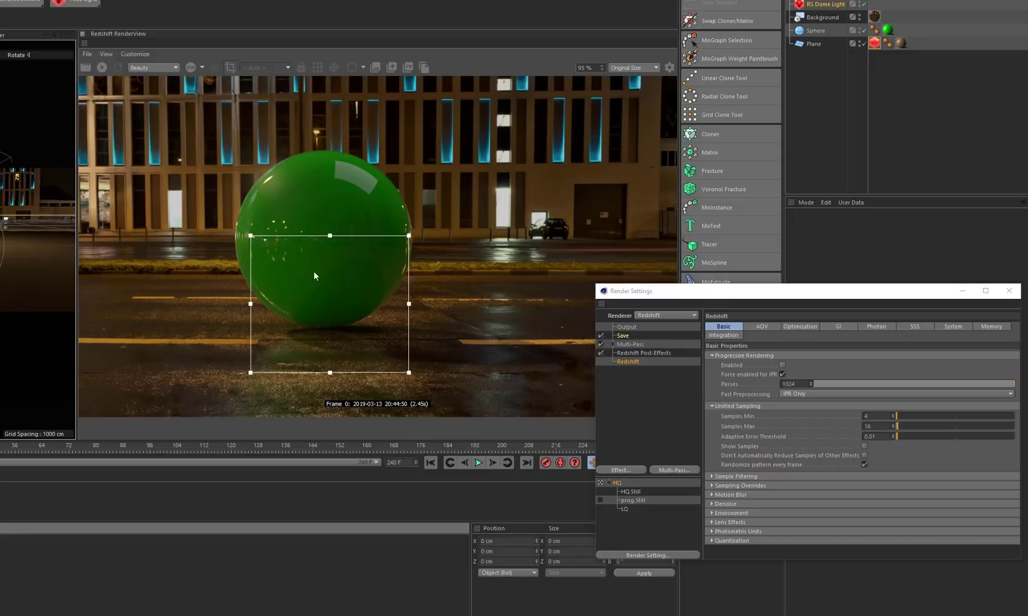
- Move the render settings aside, widen the render view, and take a snapshot of the region render
drag(658, 296, 676, 248)
drag(75, 140, 1, 140)
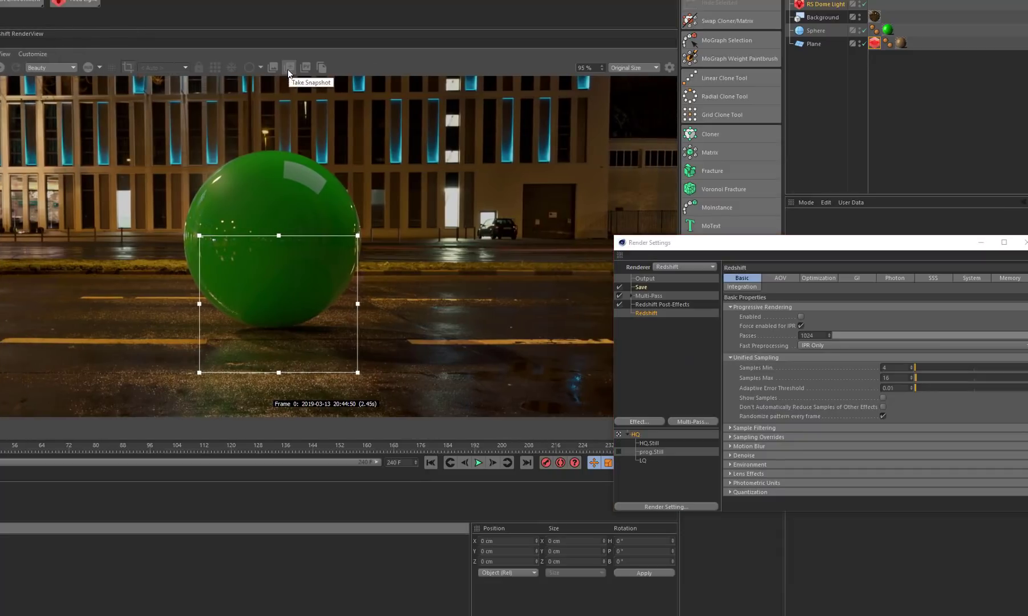
click(288, 69)
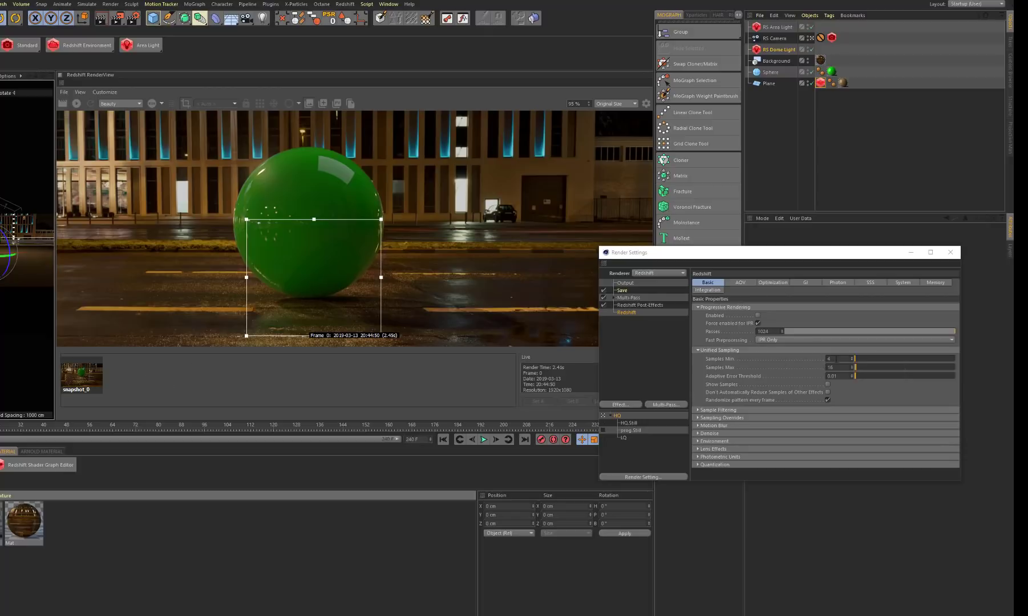
- Set the unified sampling to Samples Min 16 and Samples Max 32 and render the region again
click(828, 359)
text(16)
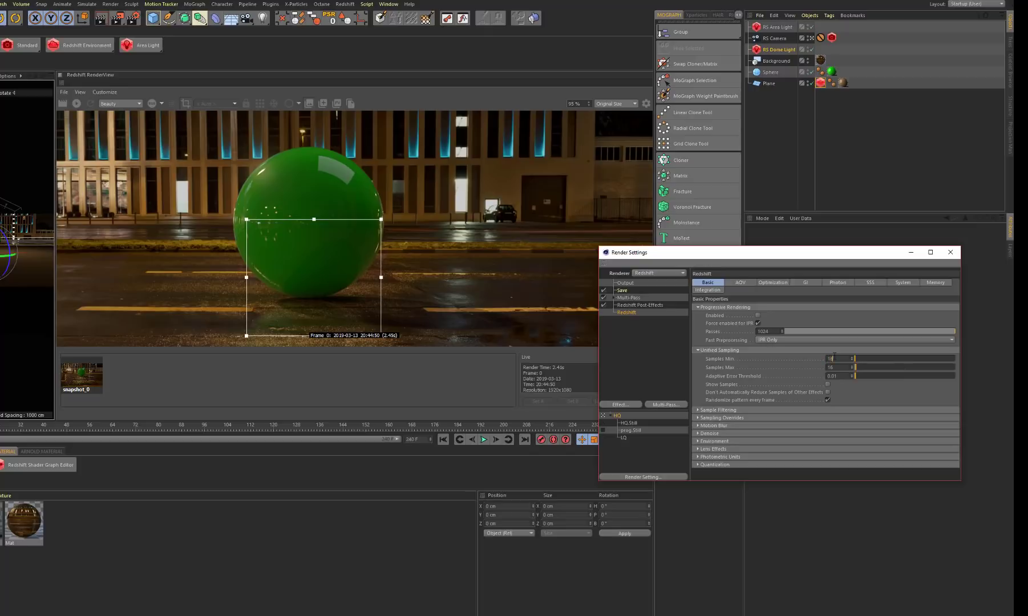
key(Tab)
text(32)
key(Return)
click(371, 320)
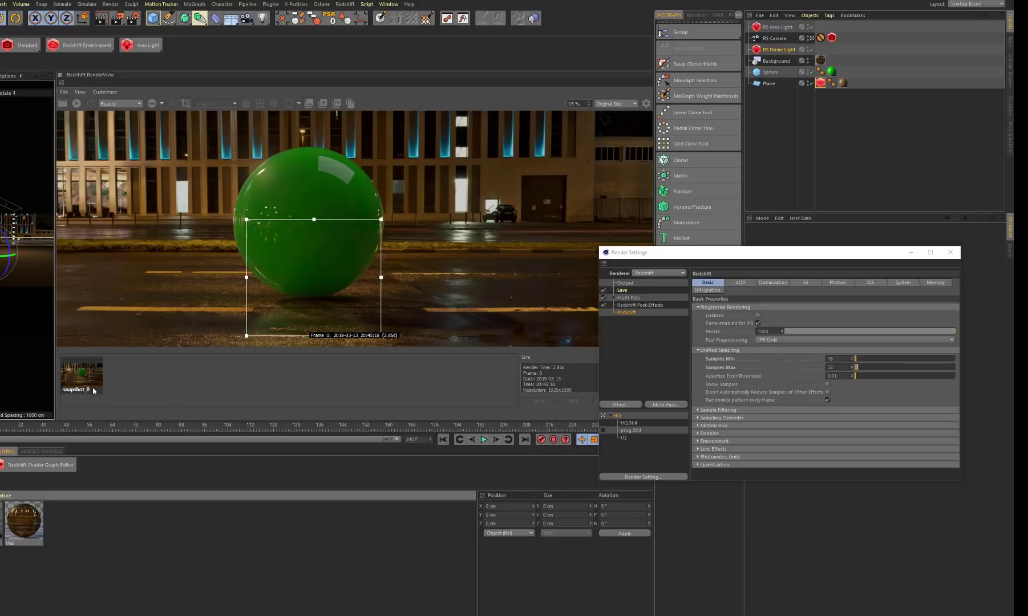
- Take a snapshot of the new region render and compare it with the previous snapshot
click(323, 103)
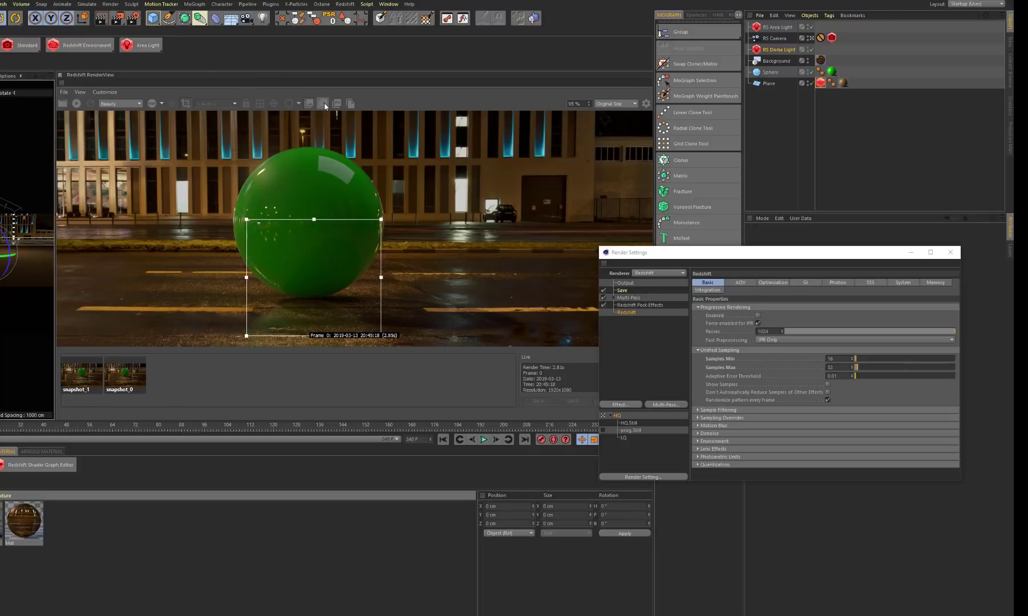
click(91, 380)
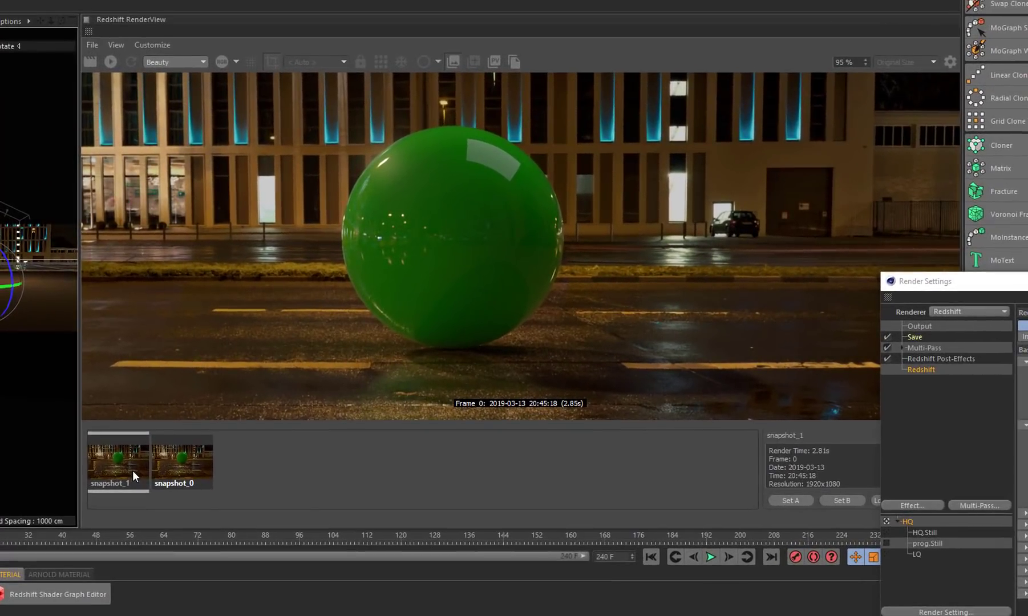
click(158, 466)
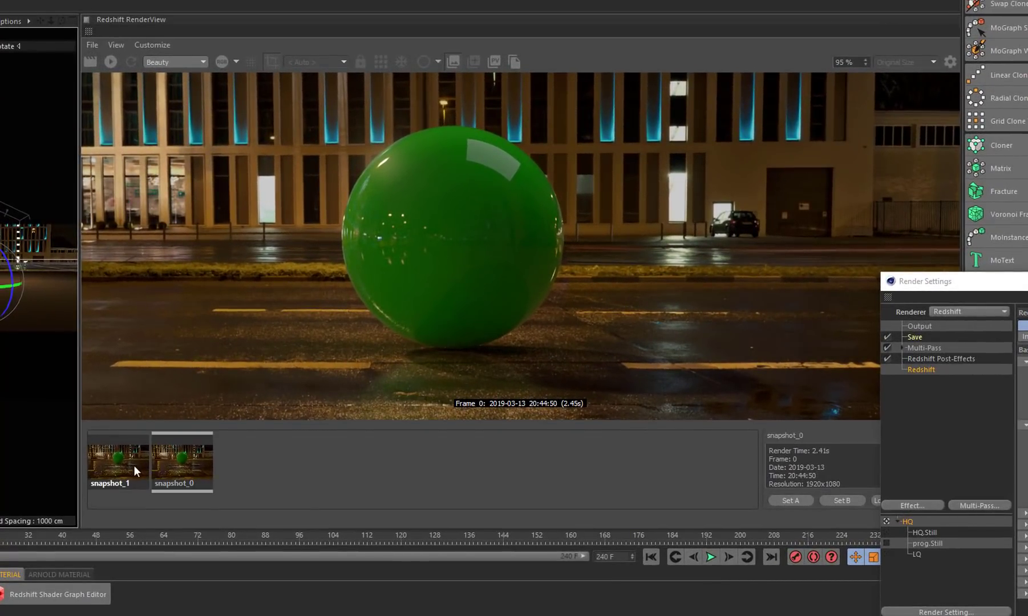
click(136, 465)
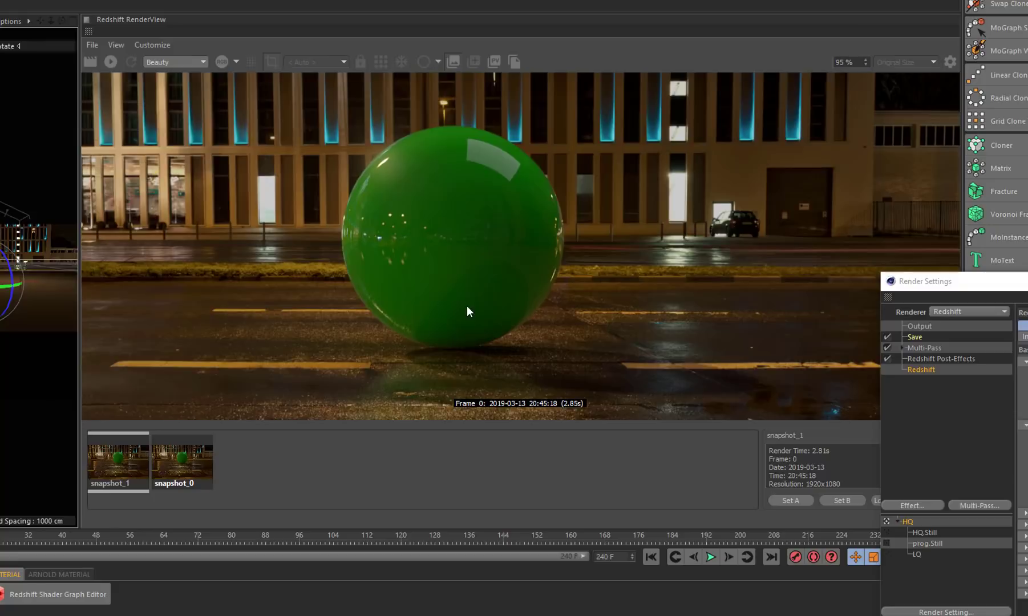
- Examine the noise at the sphere's base and on the ground close up, alternating between the two snapshots
scroll(462, 312, up, 1)
click(189, 475)
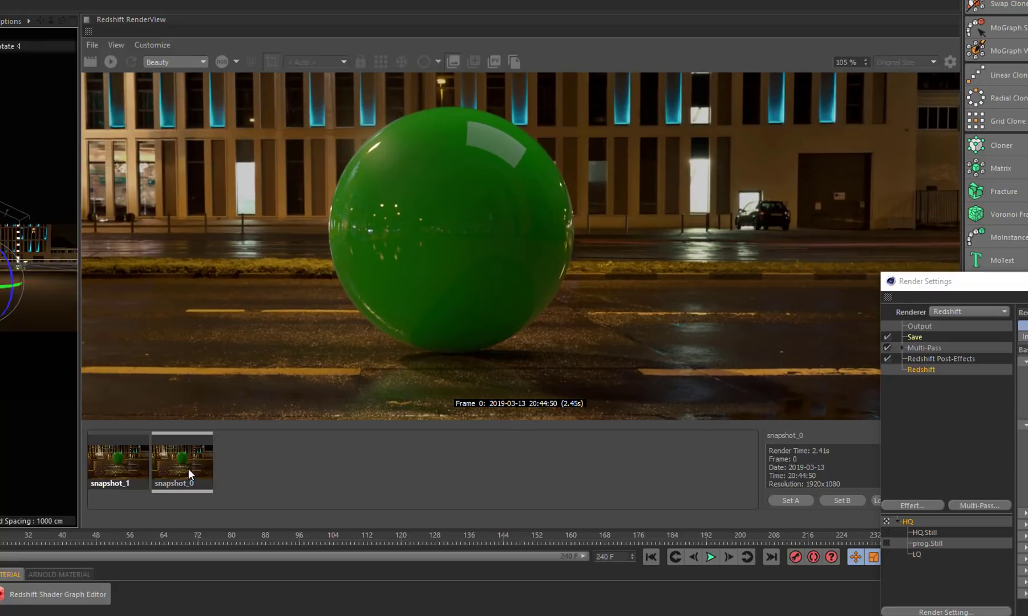
click(114, 468)
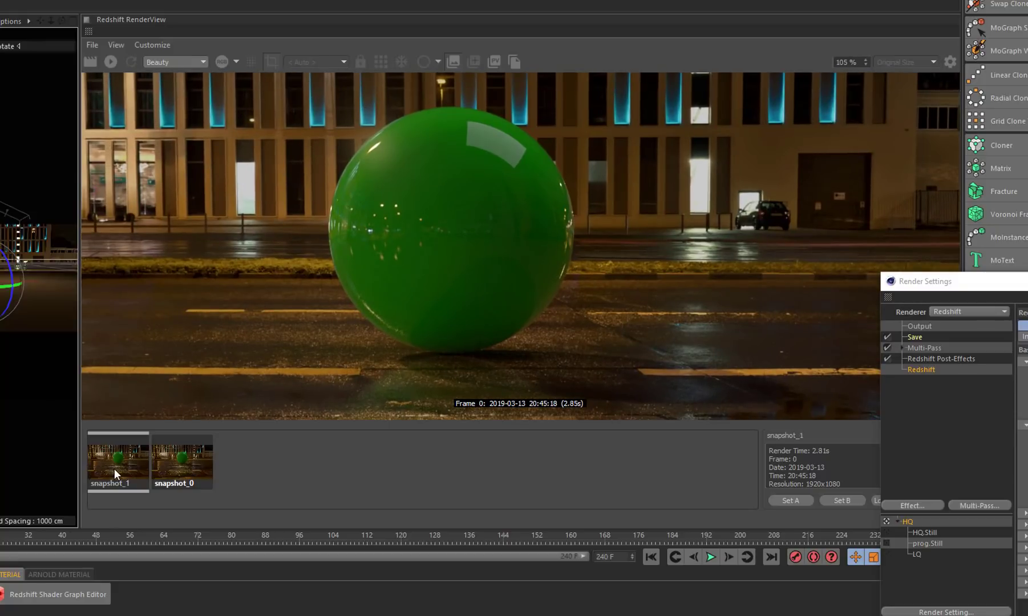
click(169, 467)
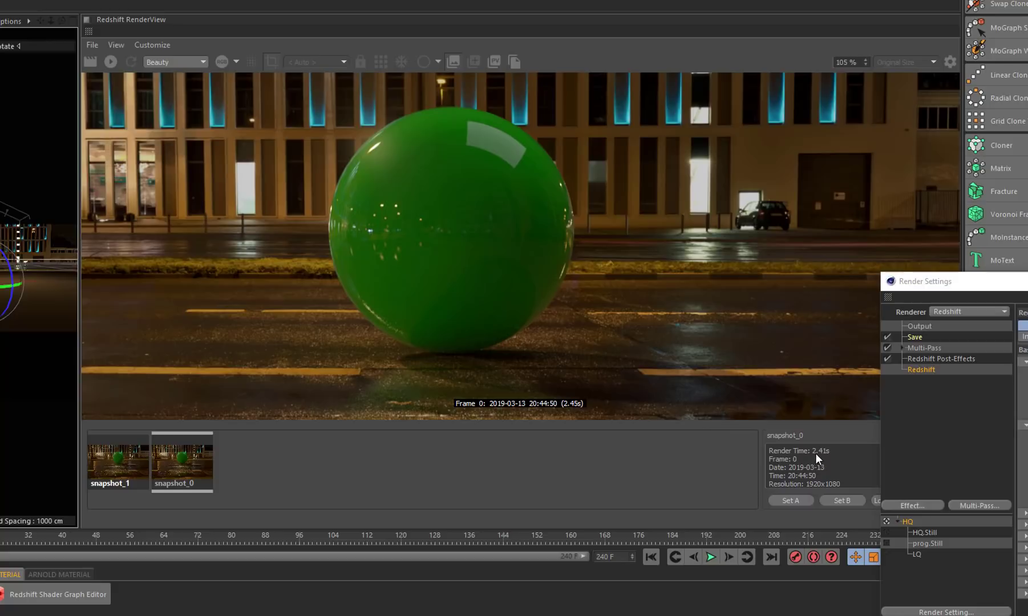
click(136, 462)
click(173, 461)
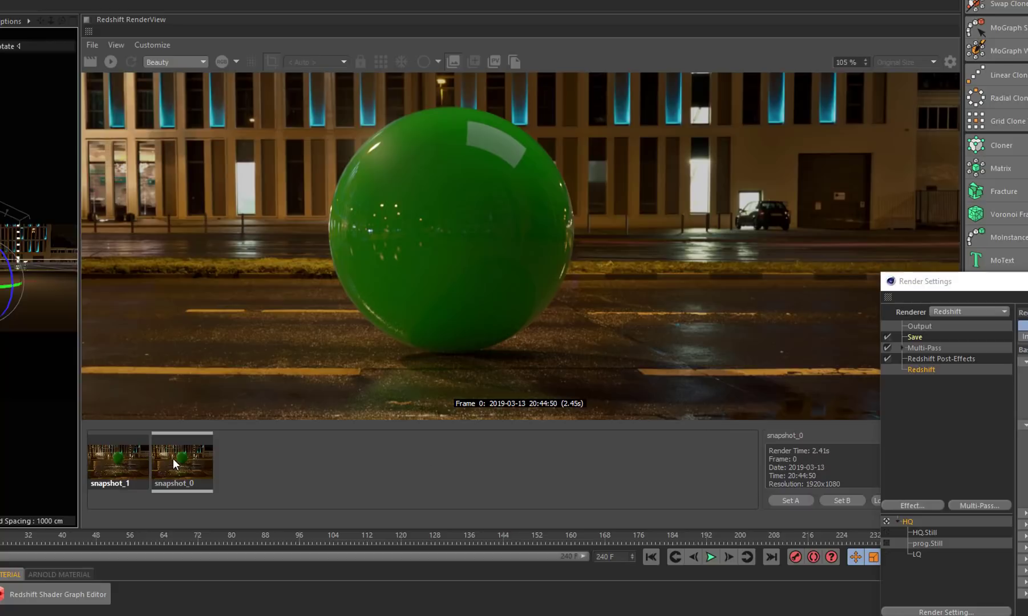
click(126, 462)
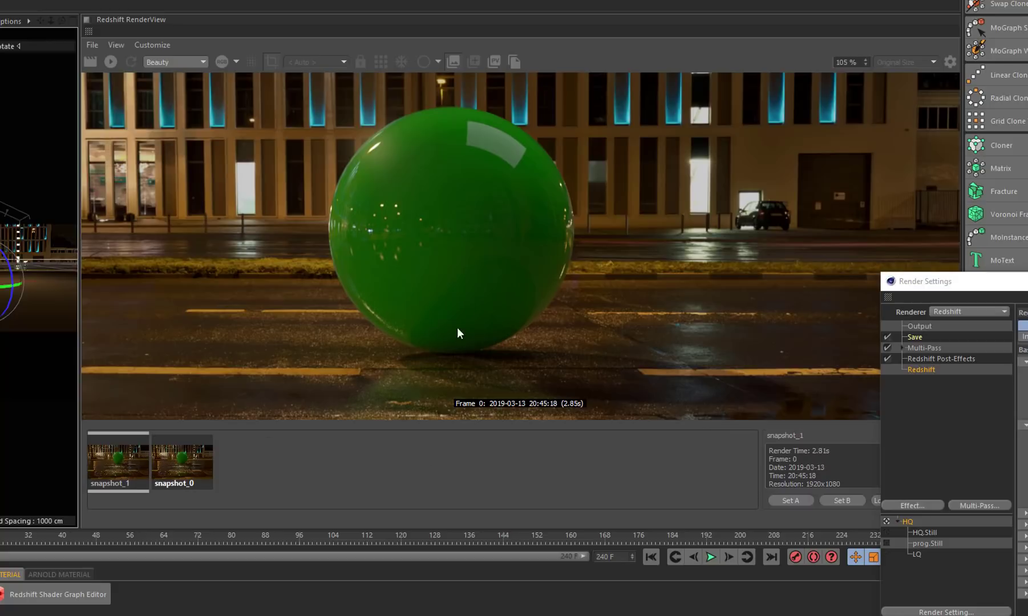
scroll(510, 334, up, 3)
click(180, 469)
click(123, 467)
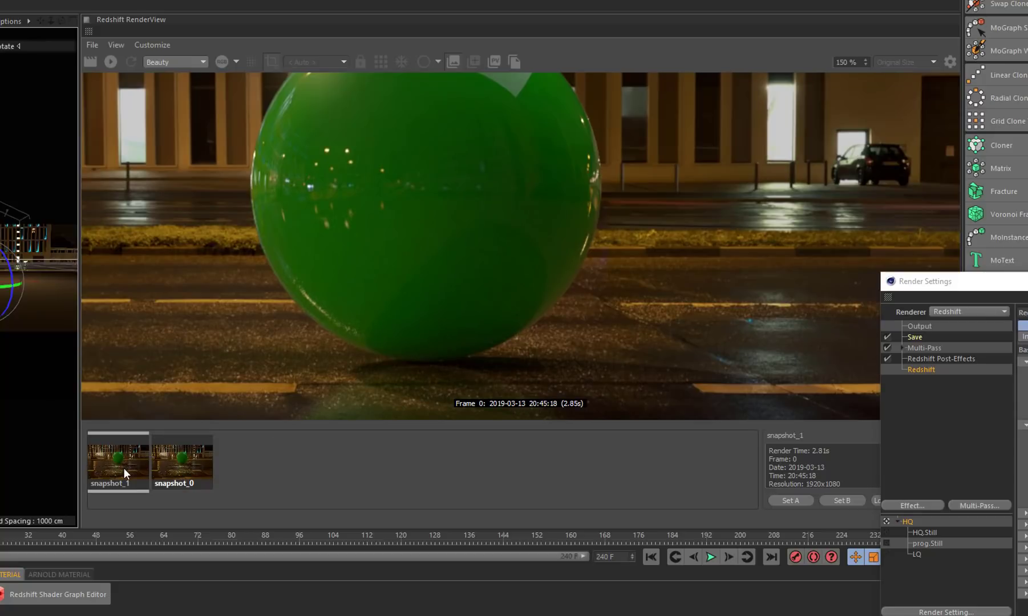
click(177, 459)
click(121, 465)
click(178, 459)
click(147, 452)
scroll(449, 303, down, 3)
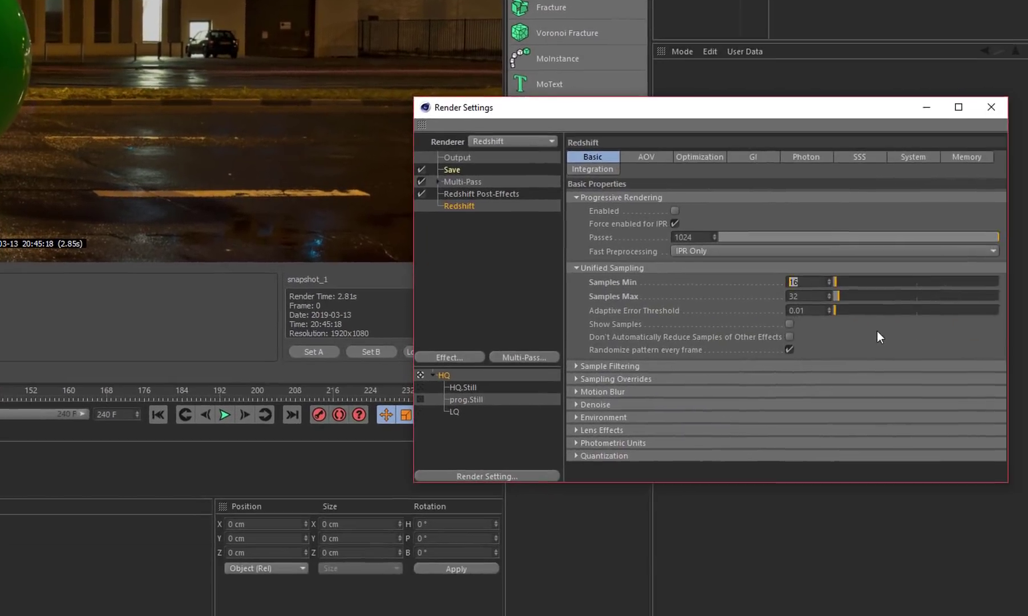
- Set the unified sampling to Samples Min 32 and Samples Max 64 and render the region again
key(Tab)
text(64)
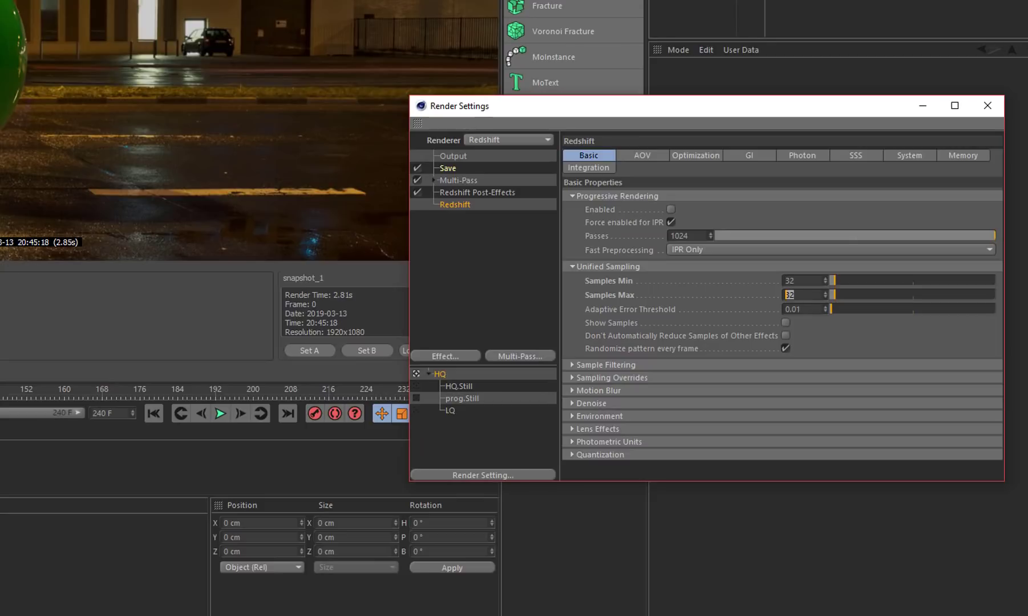
key(Return)
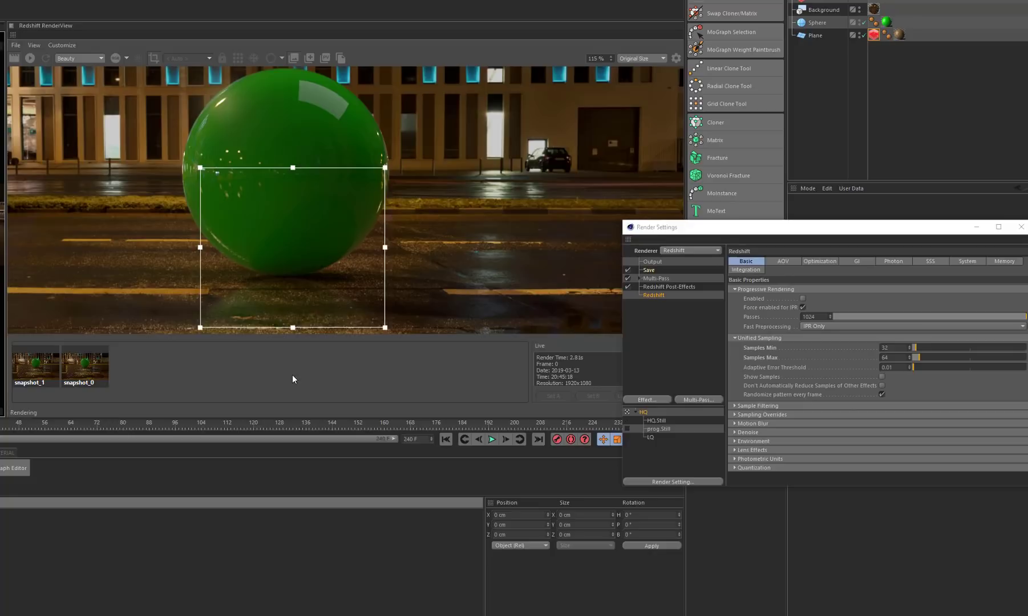
scroll(313, 260, up, 5)
scroll(292, 234, down, 5)
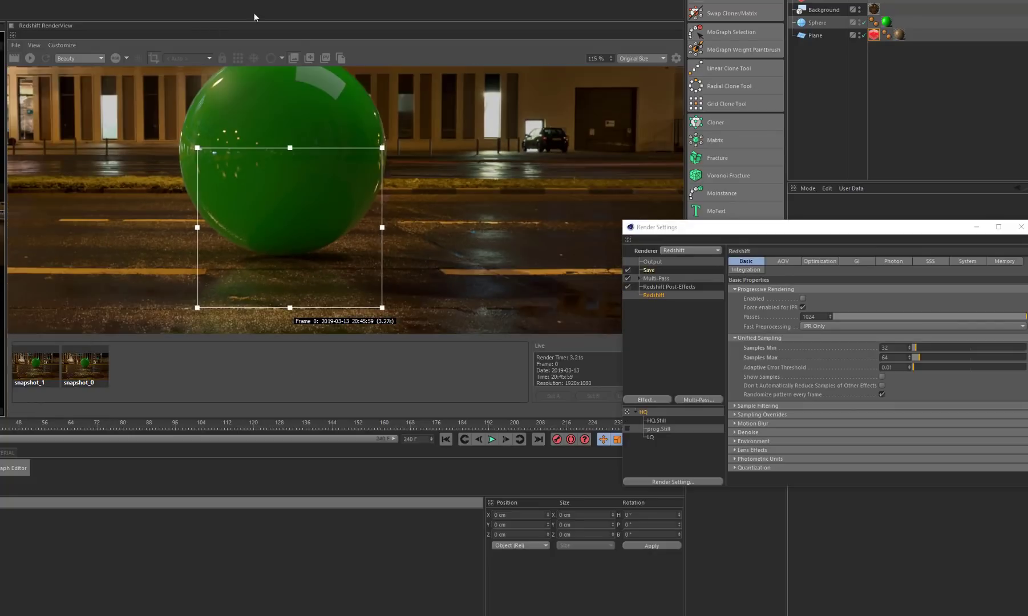
- Take a snapshot of the 32/64-sample render and view it against the two earlier snapshots
click(308, 58)
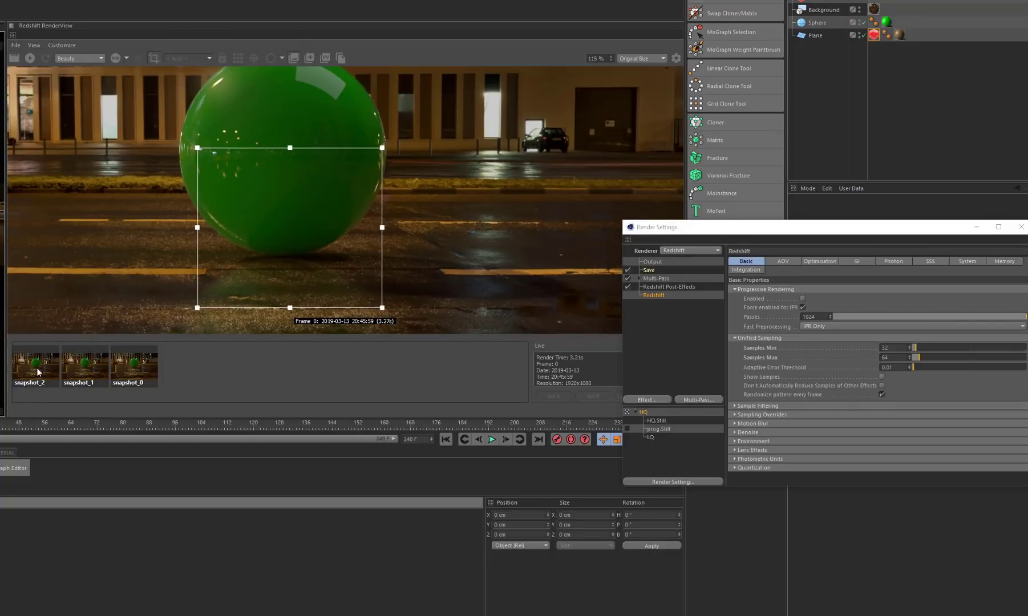
click(38, 372)
click(88, 370)
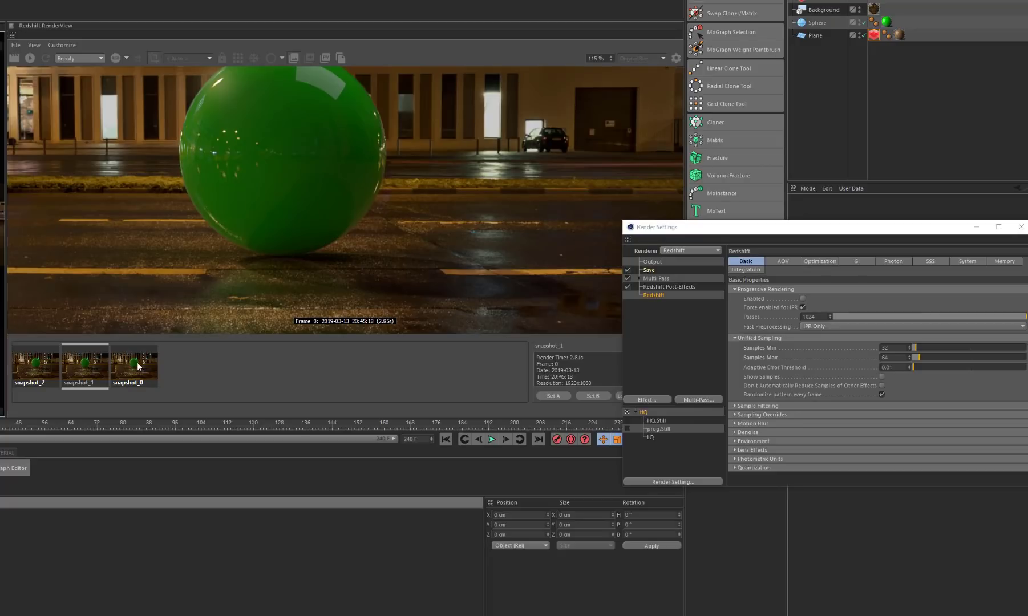
click(143, 369)
- Compare the noise around the sphere's contact shadow close up across all three snapshots
scroll(311, 222, up, 4)
click(100, 381)
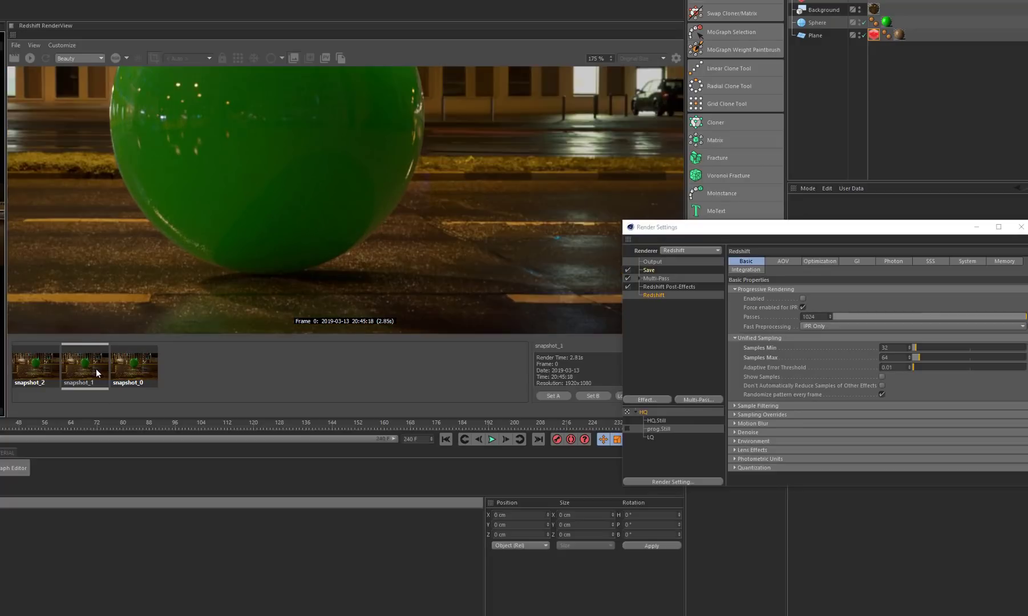
click(38, 372)
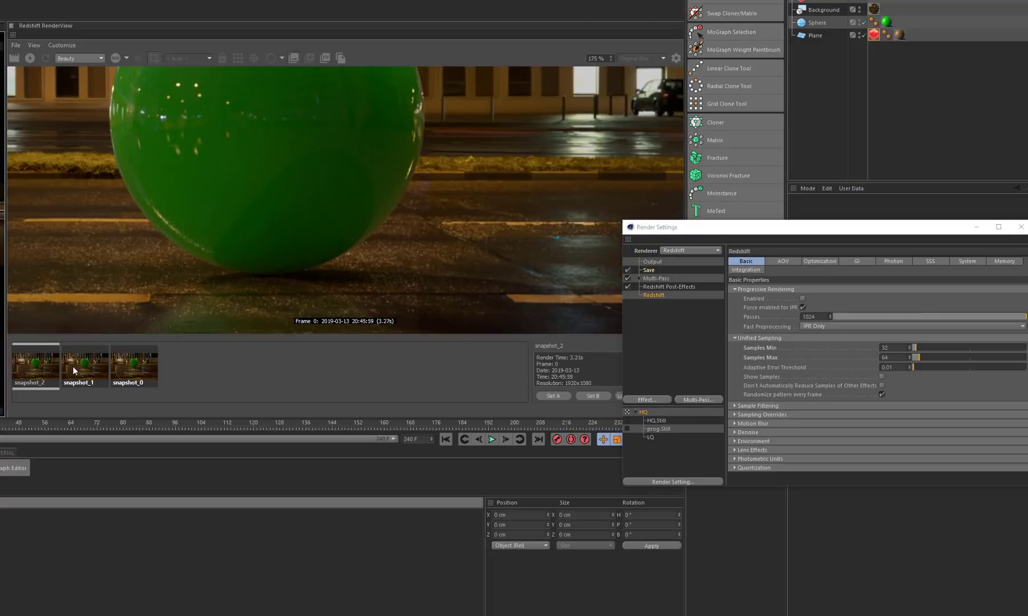
click(137, 367)
click(98, 373)
click(36, 381)
click(140, 369)
click(73, 366)
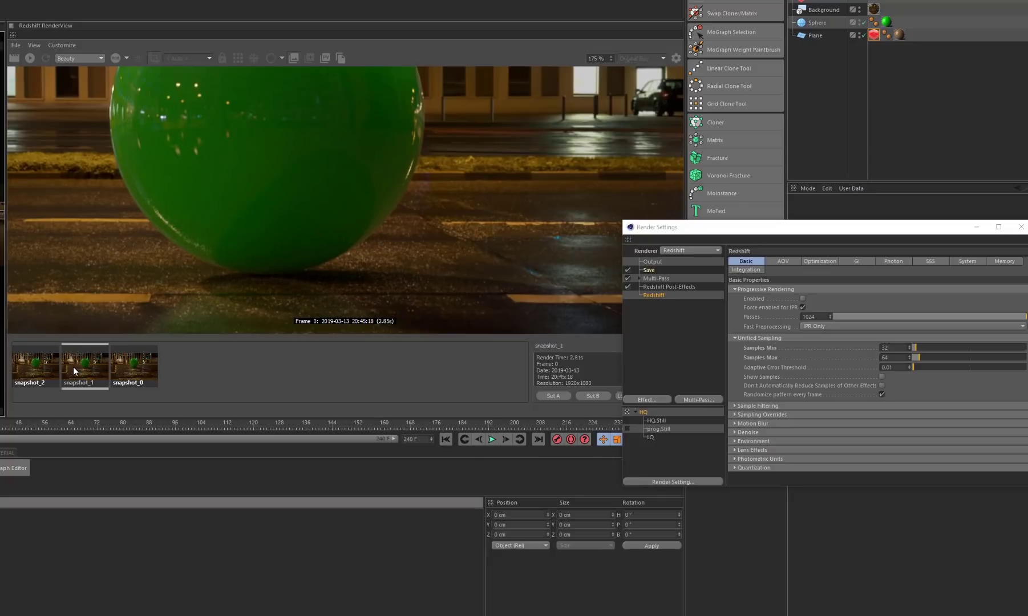
click(32, 372)
- Inspect the ground grain, contact shadow and reflection in the newest snapshot at several magnifications, checking against the 16/32-sample snapshot
scroll(218, 287, down, 4)
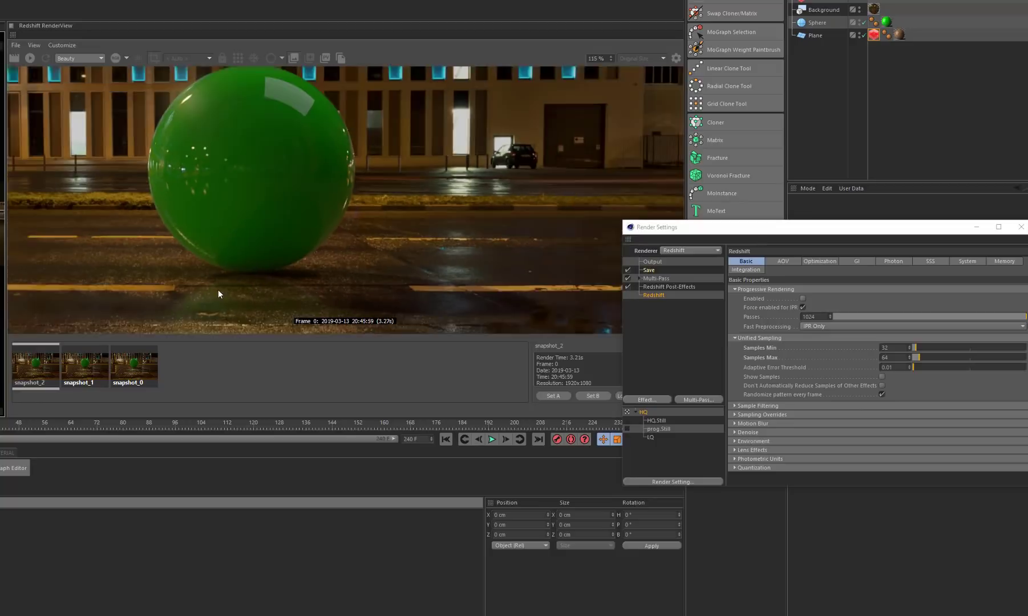
scroll(244, 284, up, 3)
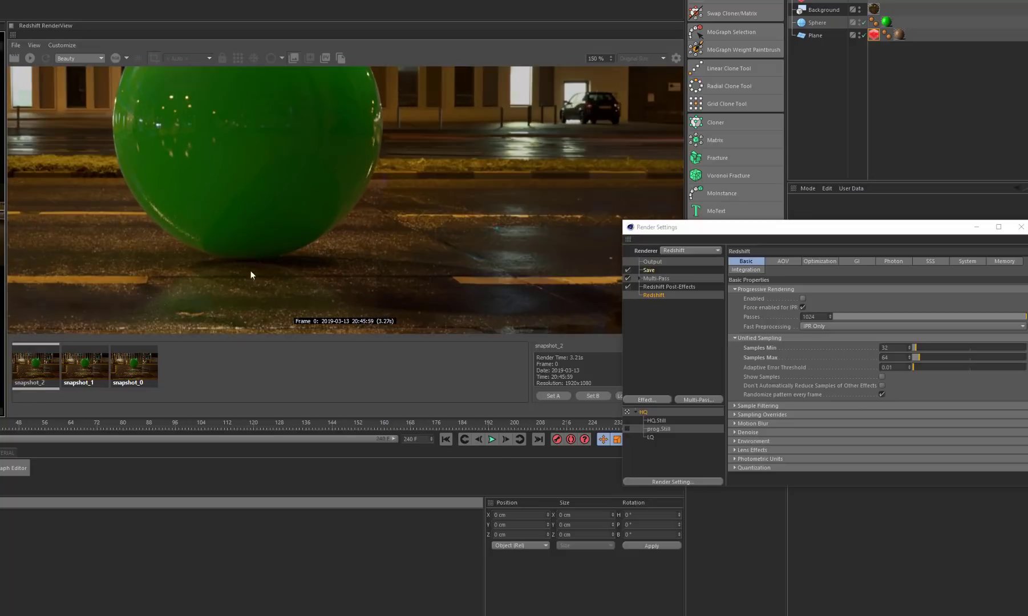
scroll(249, 271, up, 2)
scroll(433, 279, down, 1)
scroll(398, 296, up, 5)
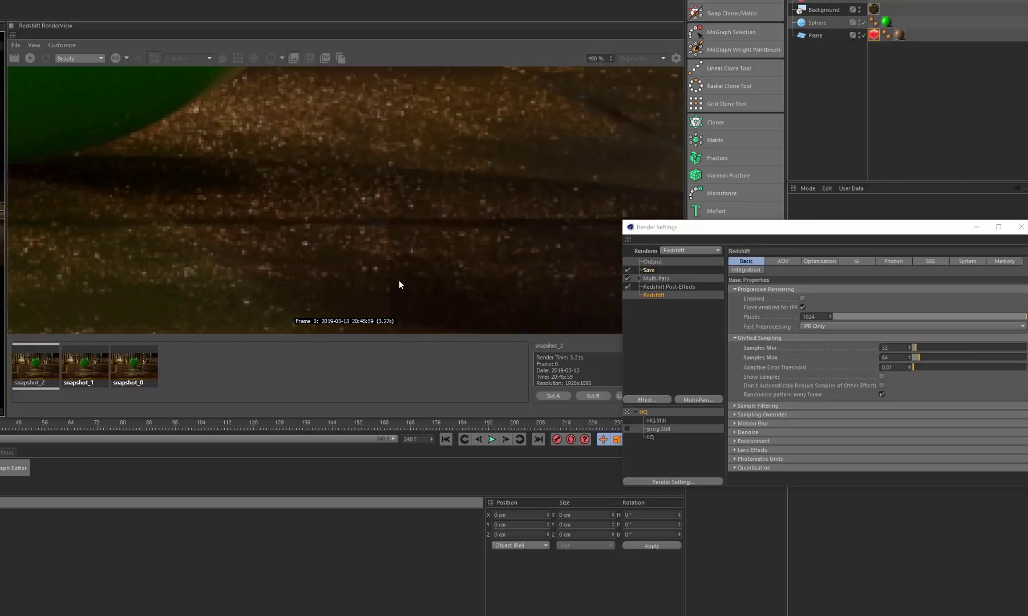
scroll(379, 257, down, 7)
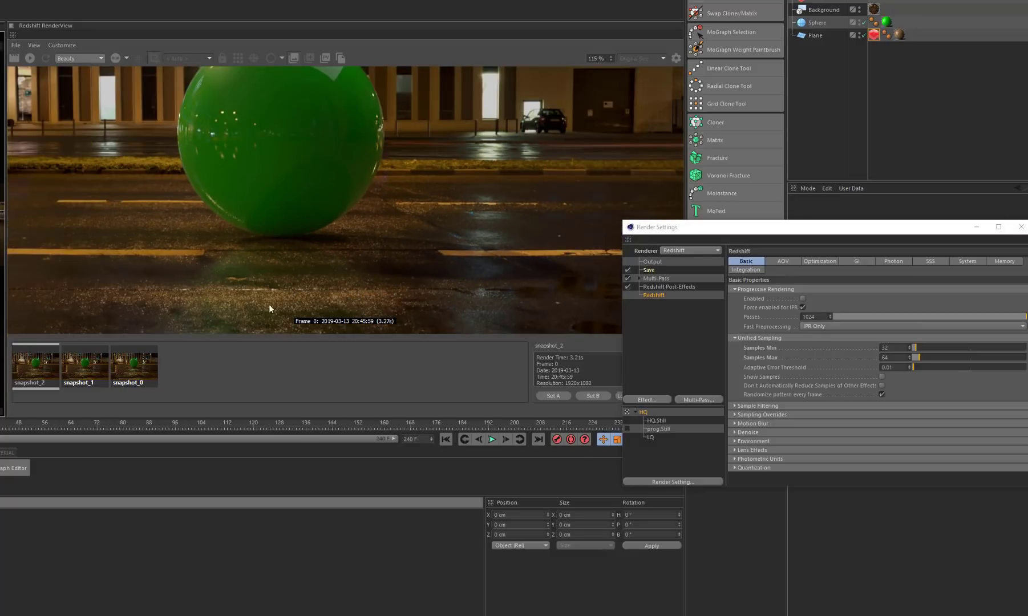
click(82, 368)
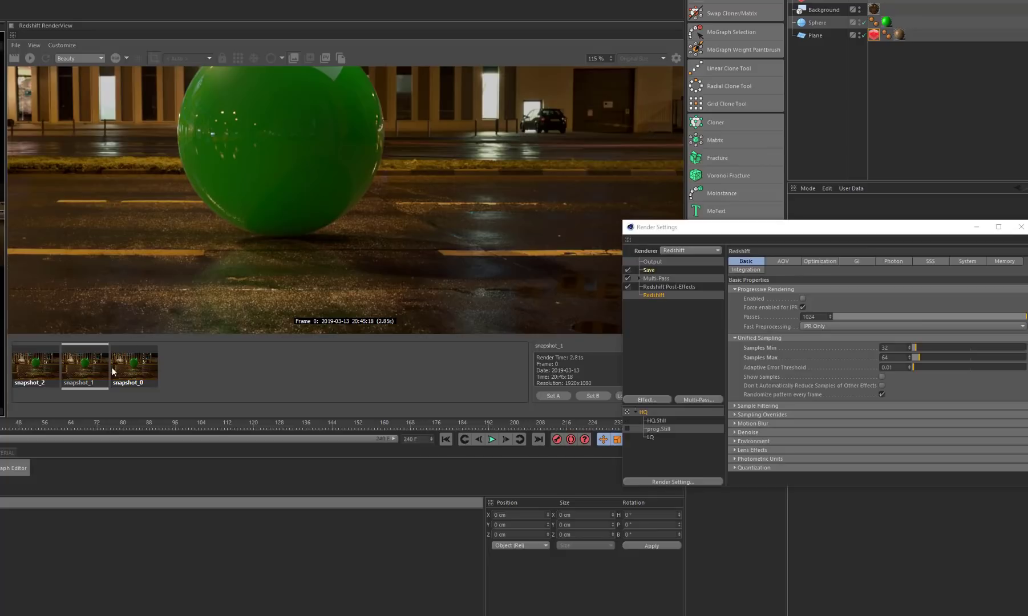
scroll(257, 235, up, 5)
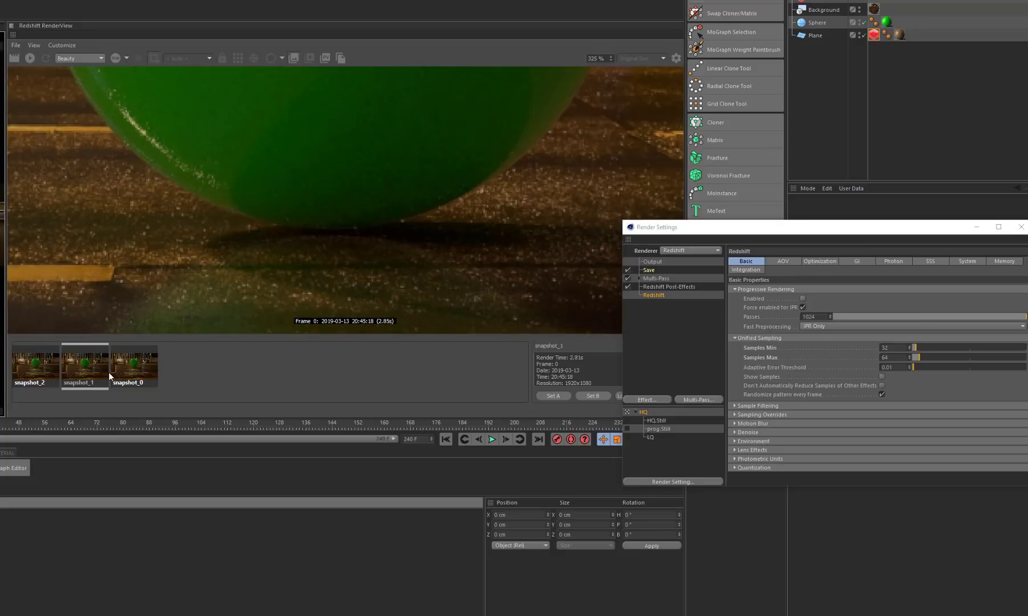
click(44, 368)
scroll(332, 191, down, 2)
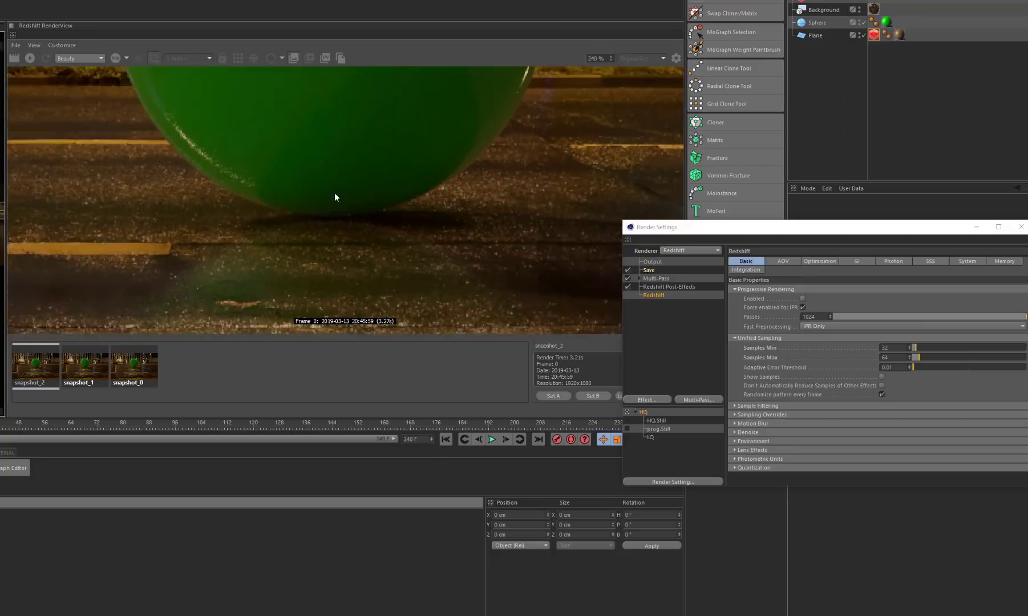
scroll(345, 156, down, 1)
middle_drag(372, 166, 337, 283)
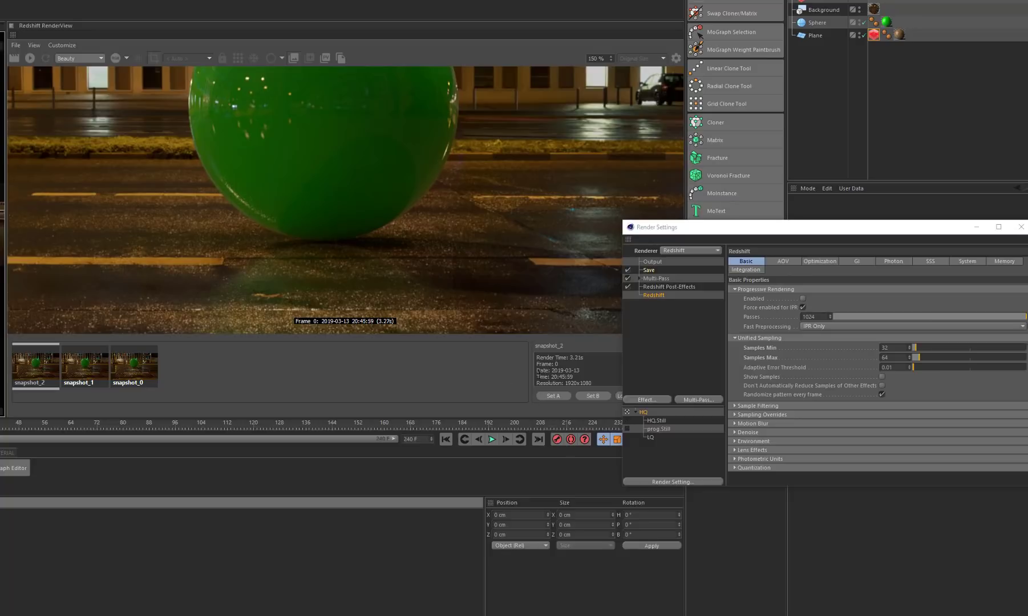
scroll(362, 237, down, 2)
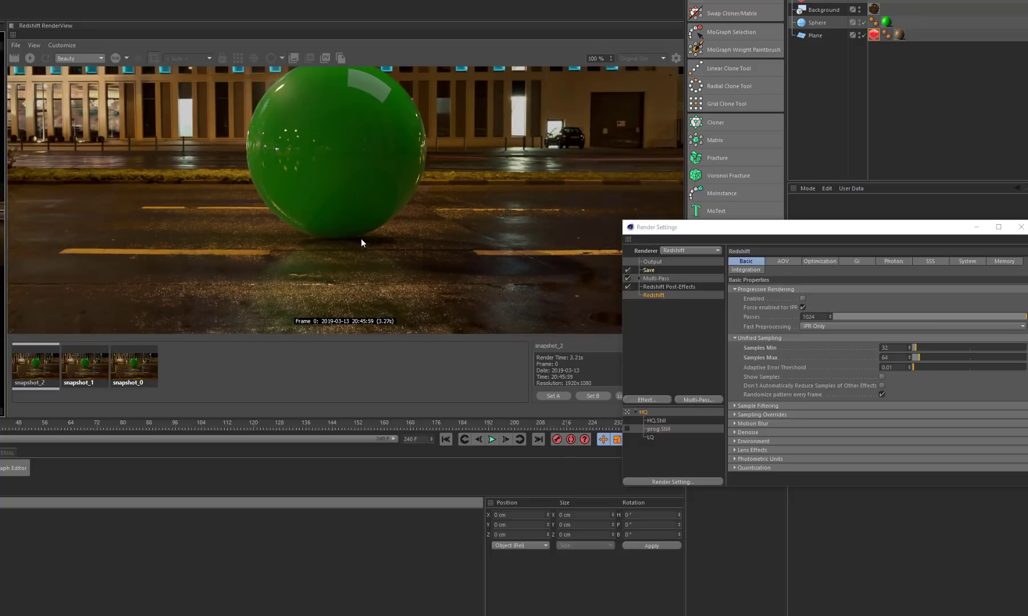
scroll(361, 237, up, 2)
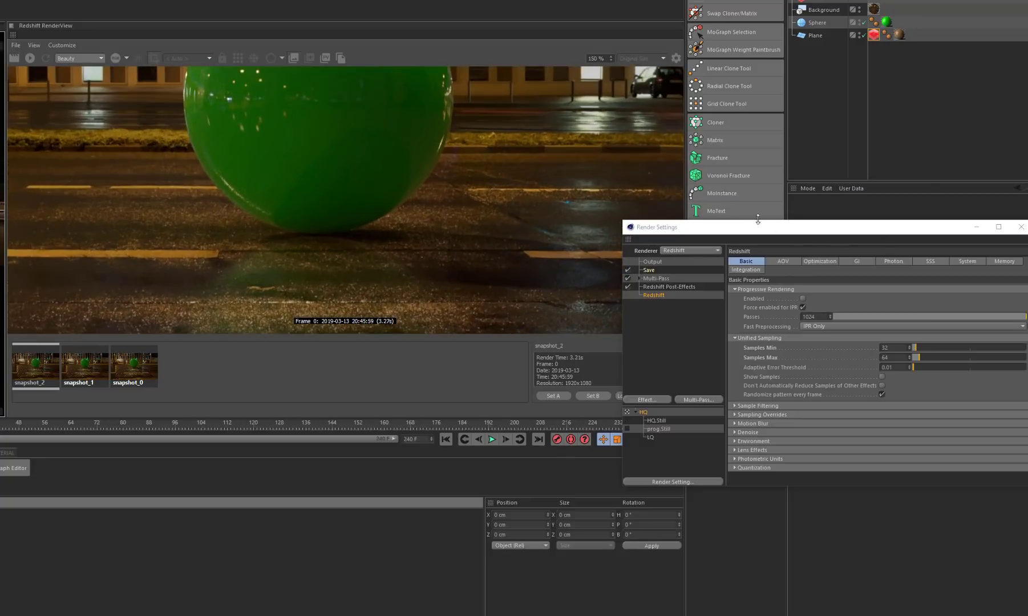
- Set the unified sampling to Samples Min 64 and Samples Max 128, return to the live view, and render the region
click(897, 348)
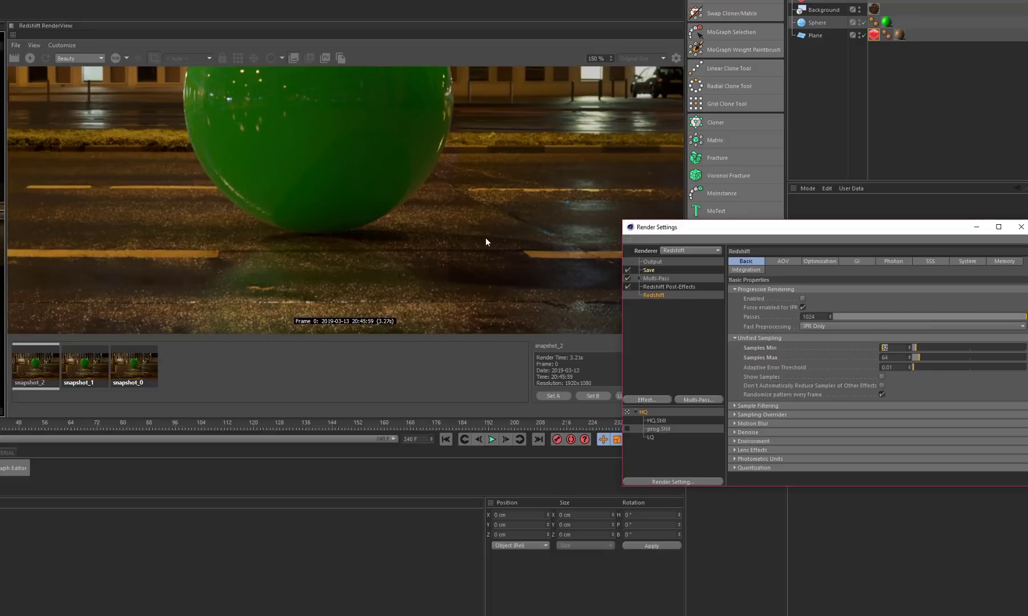
text(64)
click(885, 357)
text(128)
key(Return)
click(225, 356)
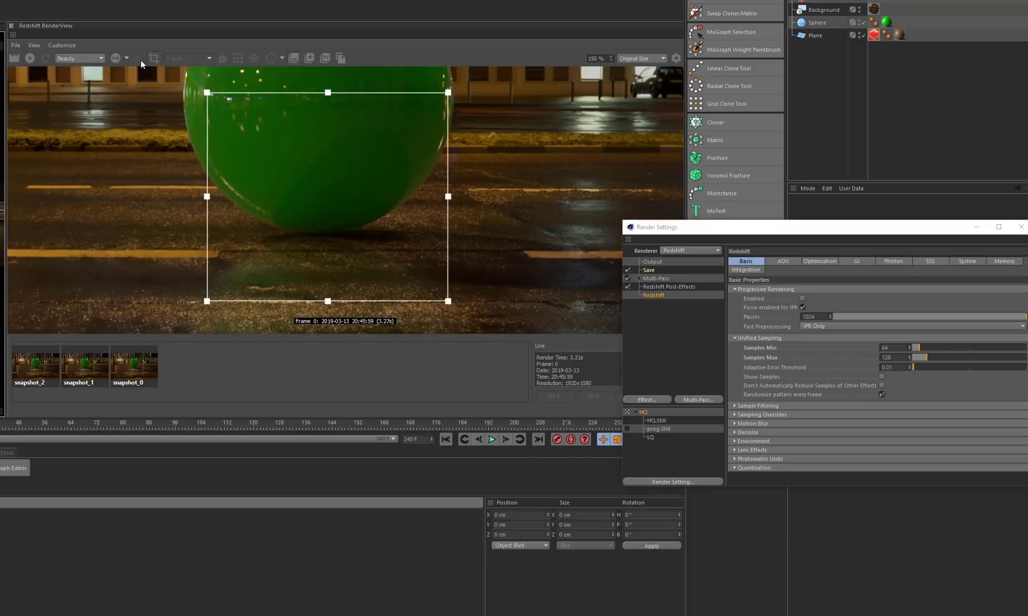
click(14, 61)
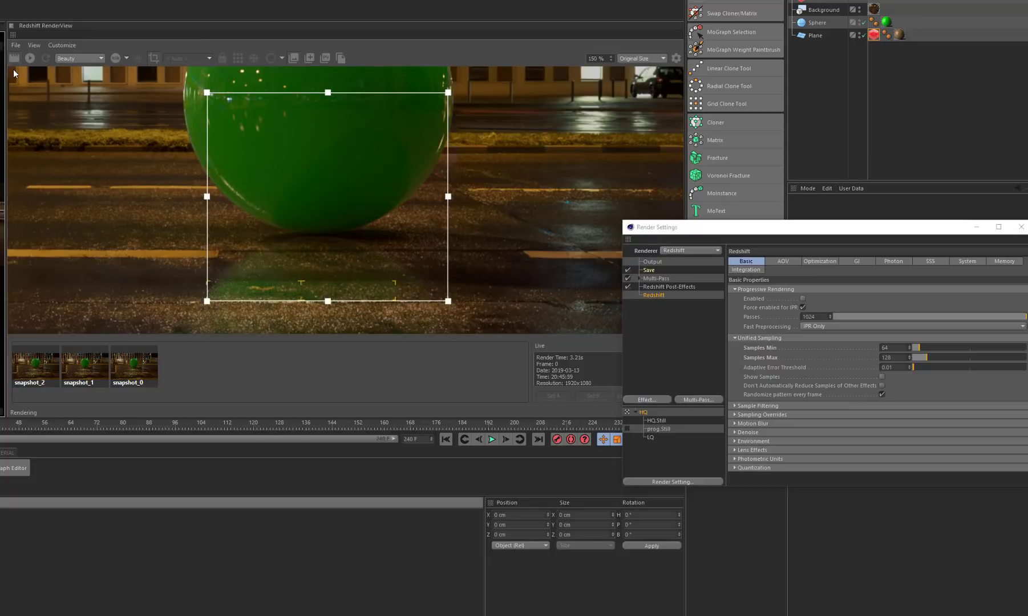
- Take a snapshot of the 64/128-sample render and compare it close up with the first snapshot
click(306, 59)
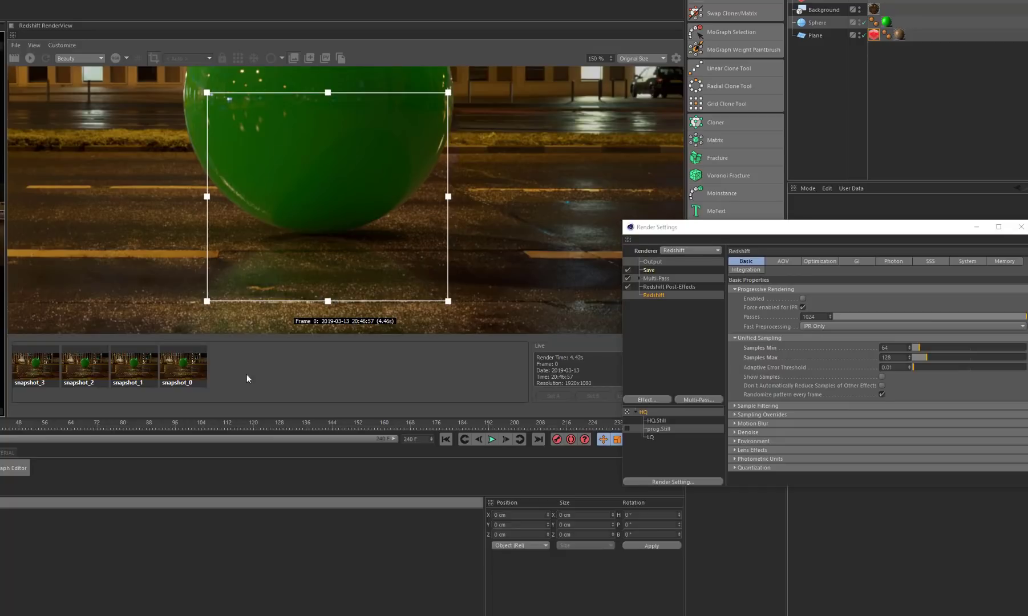
click(37, 372)
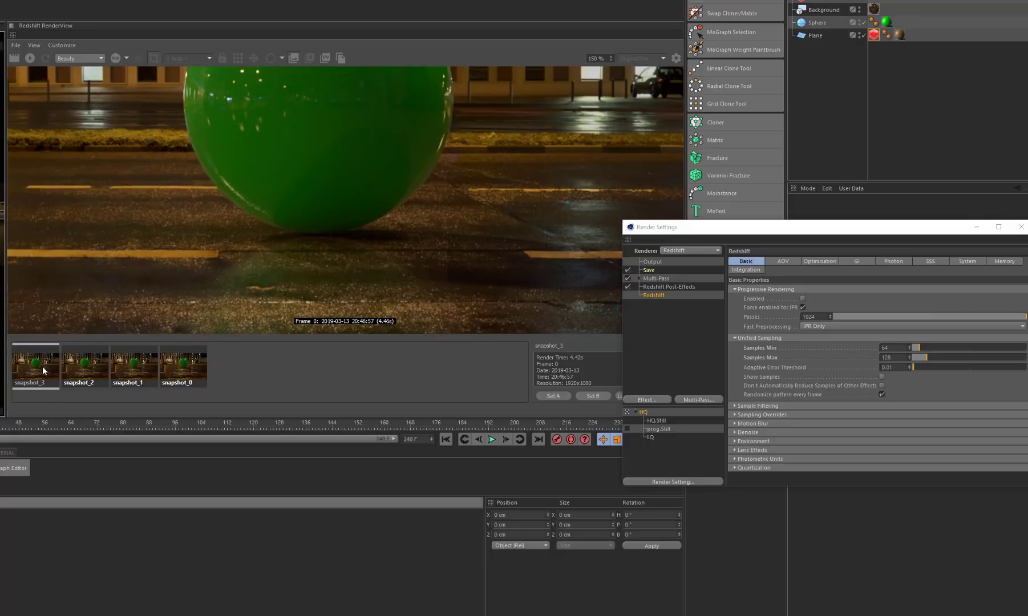
scroll(313, 224, up, 2)
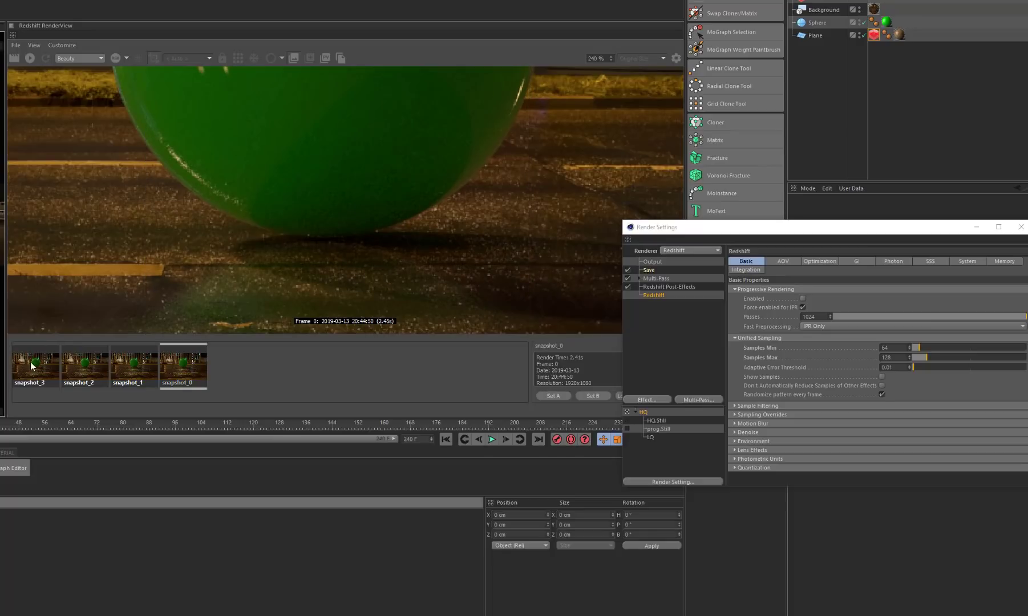
- Compare the 64/128-sample snapshot with the first one, then examine the sphere's reflections, contact shadow and ground grain at several magnifications
click(181, 366)
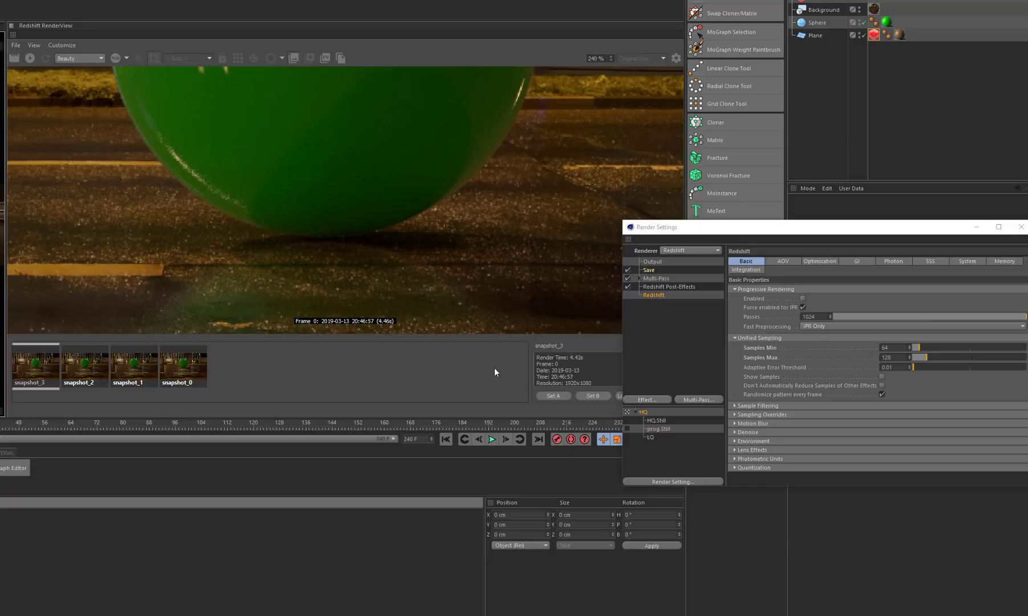
click(30, 372)
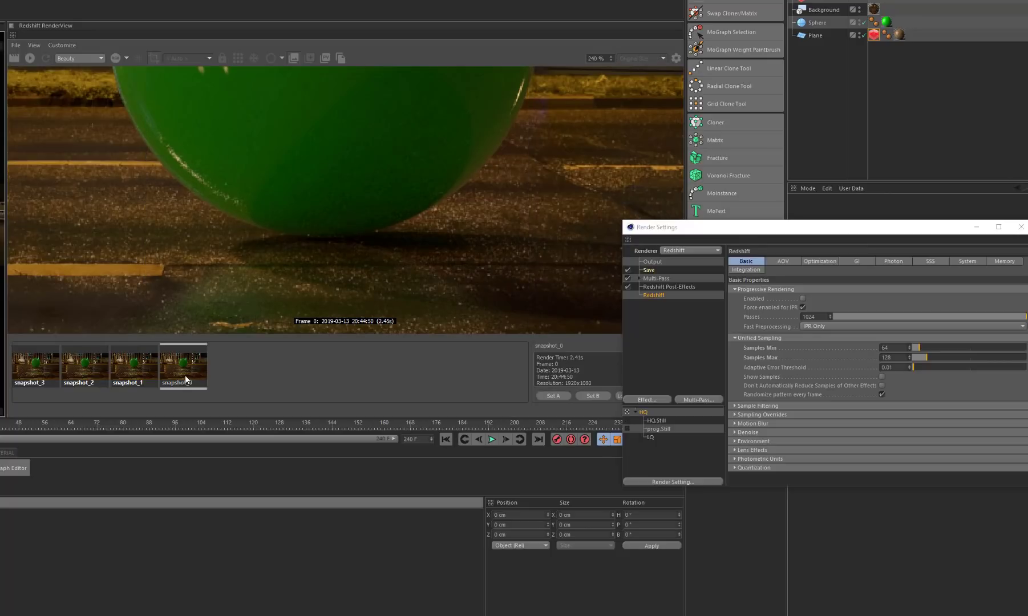
scroll(326, 208, down, 4)
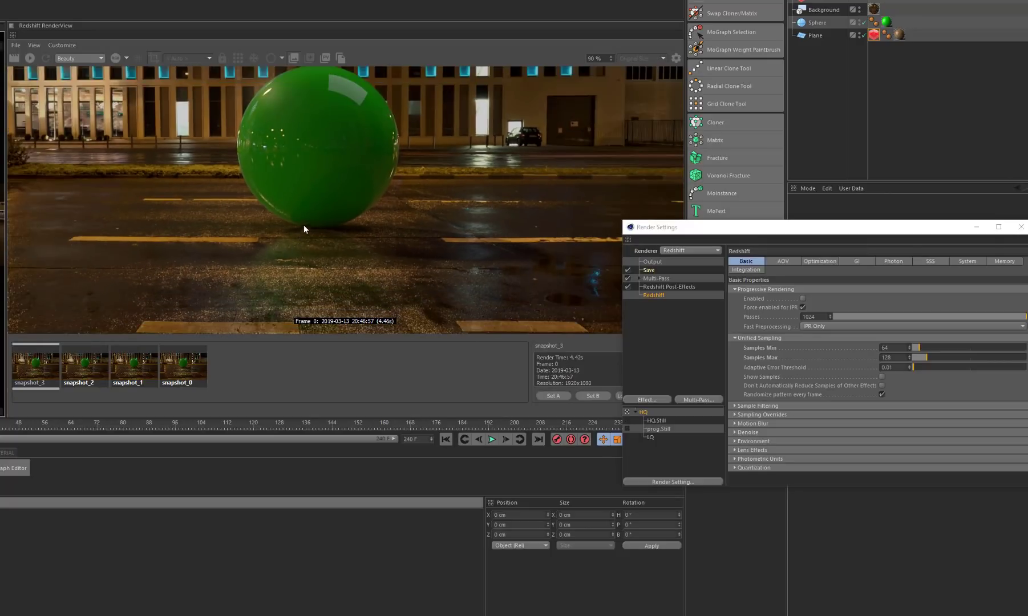
scroll(353, 166, down, 3)
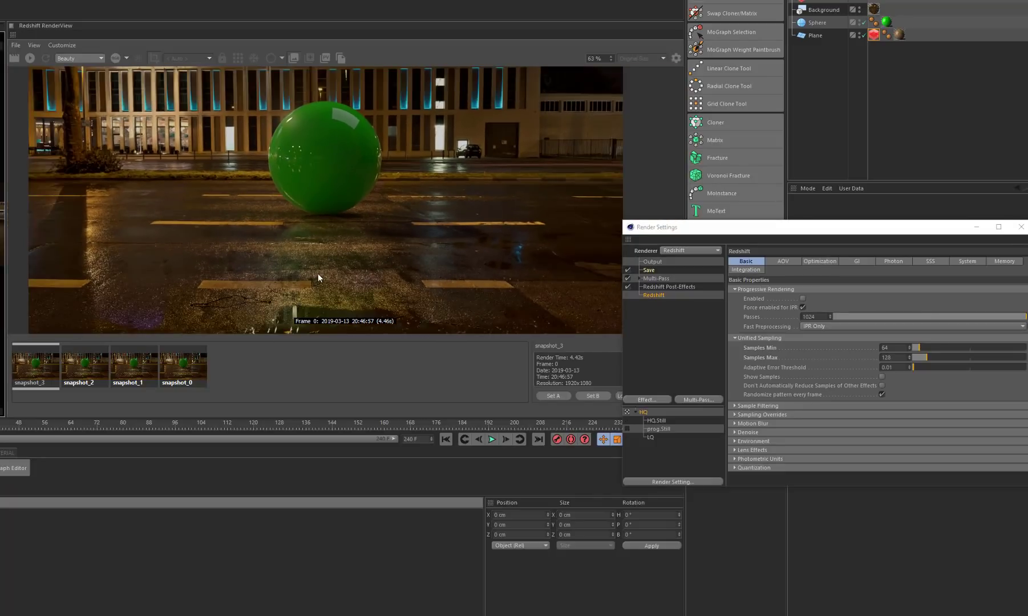
scroll(311, 258, down, 2)
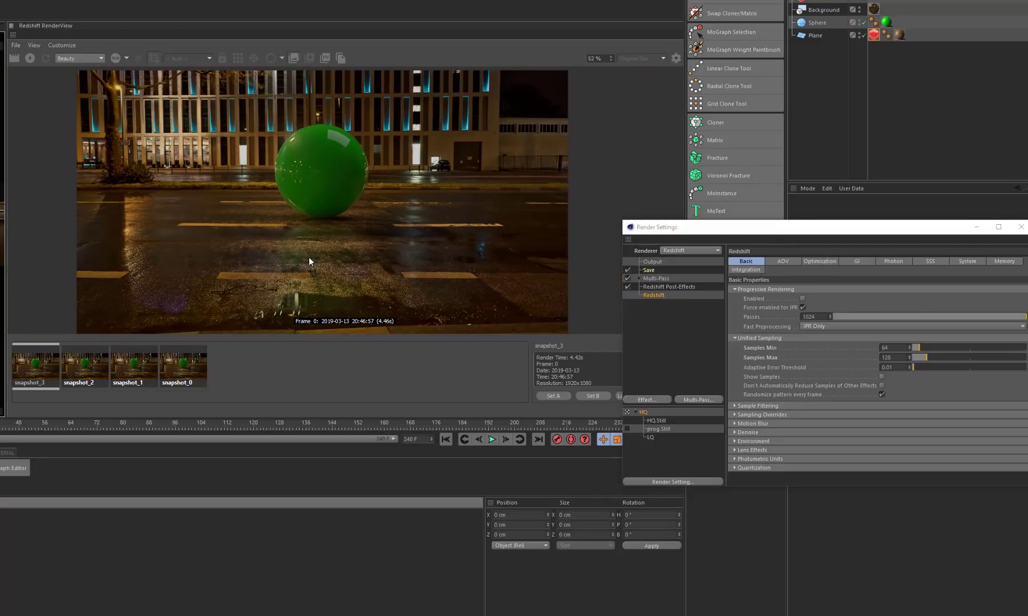
scroll(309, 257, down, 1)
scroll(309, 256, down, 1)
scroll(300, 239, up, 4)
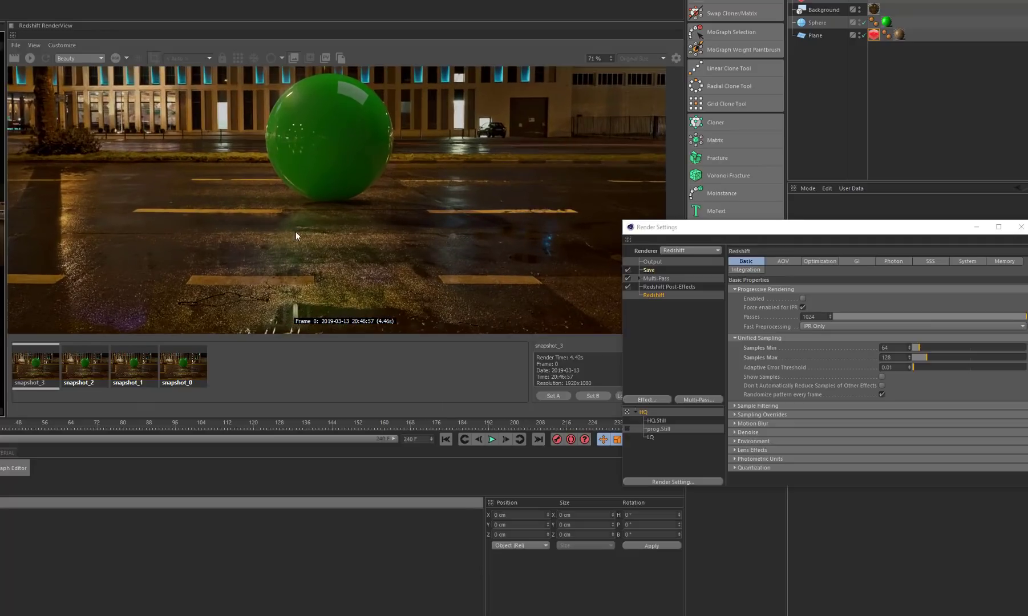
scroll(349, 187, up, 5)
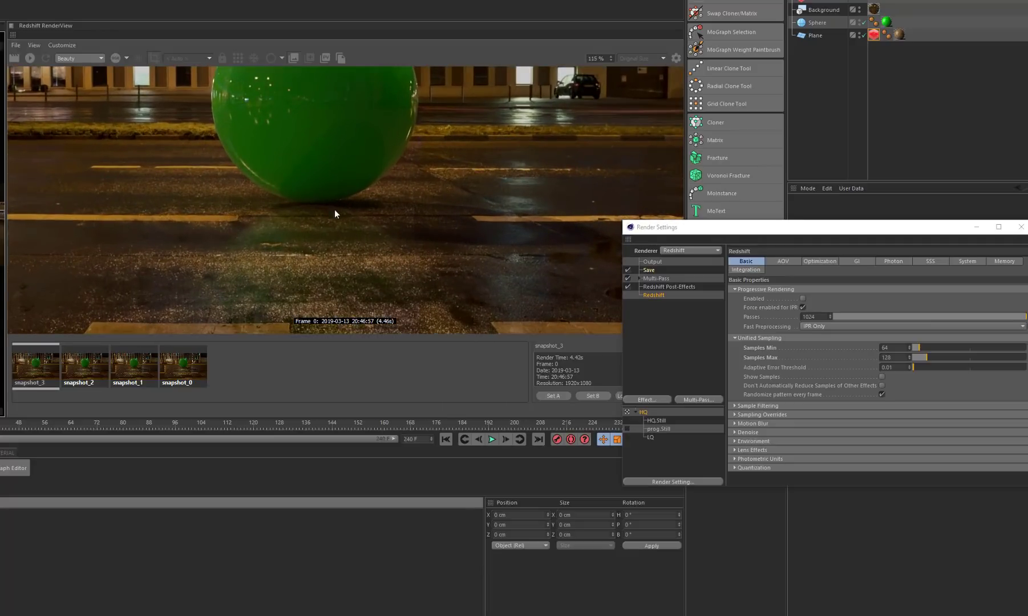
scroll(312, 198, up, 2)
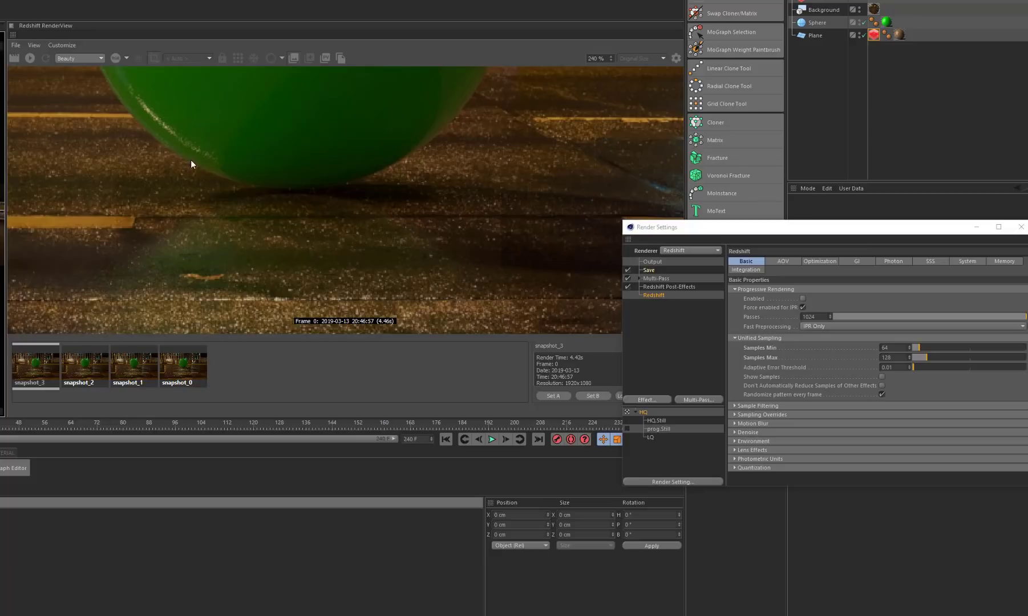
scroll(161, 152, down, 1)
- Enlarge the Render Settings window, expand the Sampling Overrides section, and reframe the snapshot on the sphere's lower half
drag(765, 221, 765, 66)
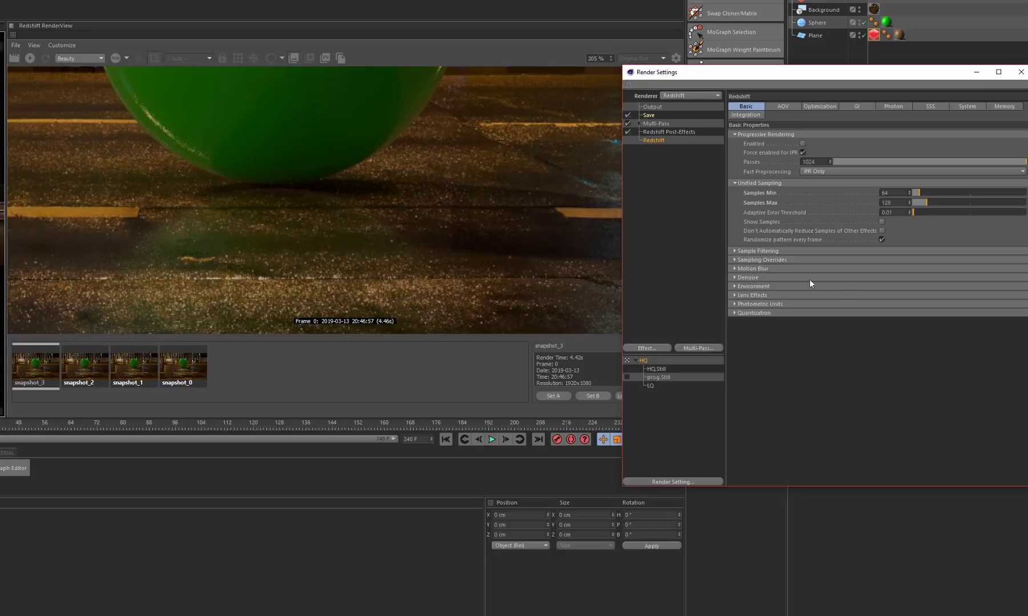
click(735, 260)
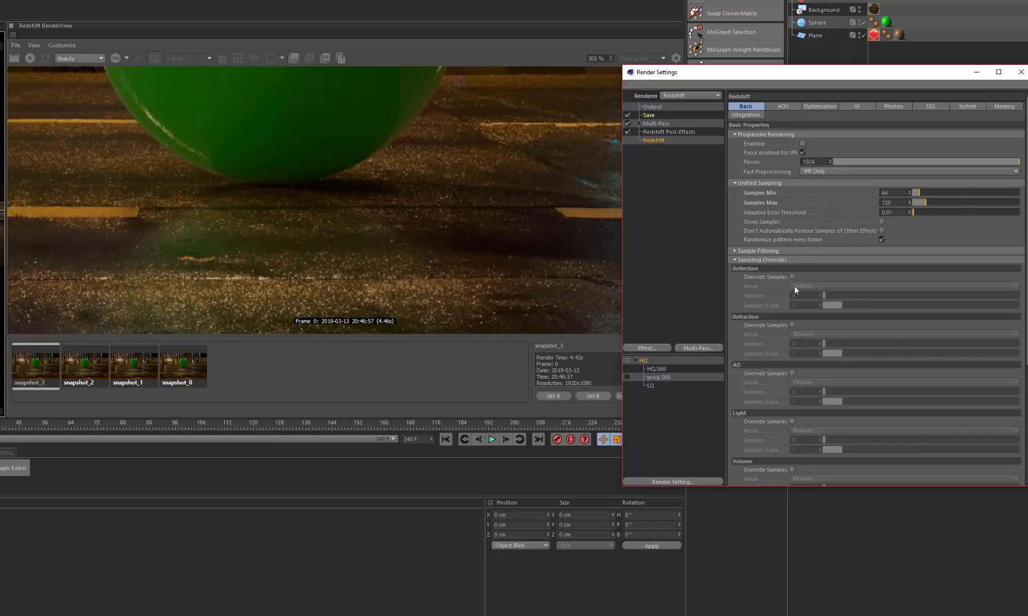
drag(238, 159, 300, 215)
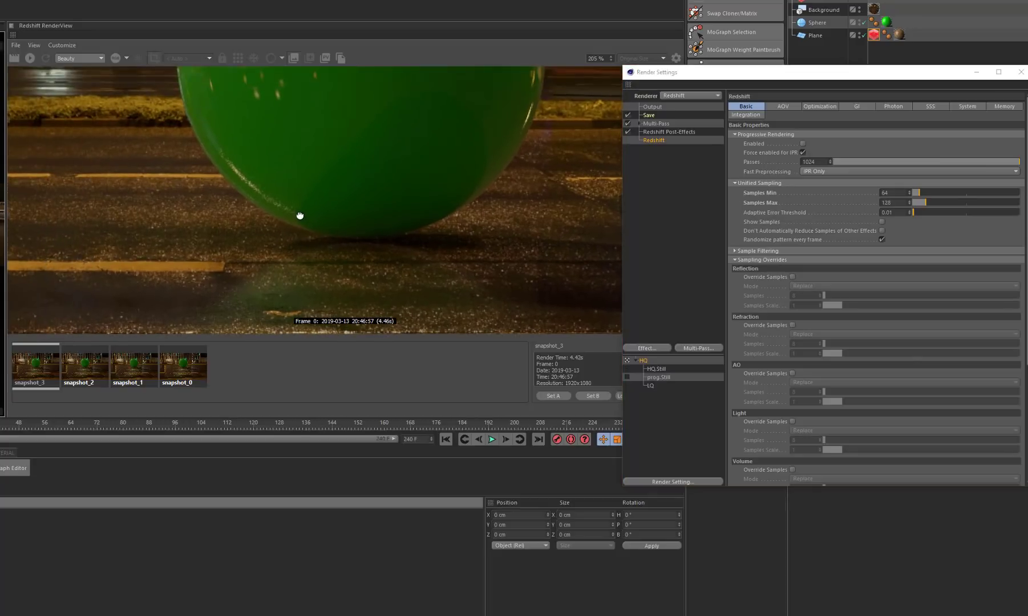
- Reset the unified sampling to its defaults of Samples Min 4 and Samples Max 16, and return to the live view
double_click(893, 193)
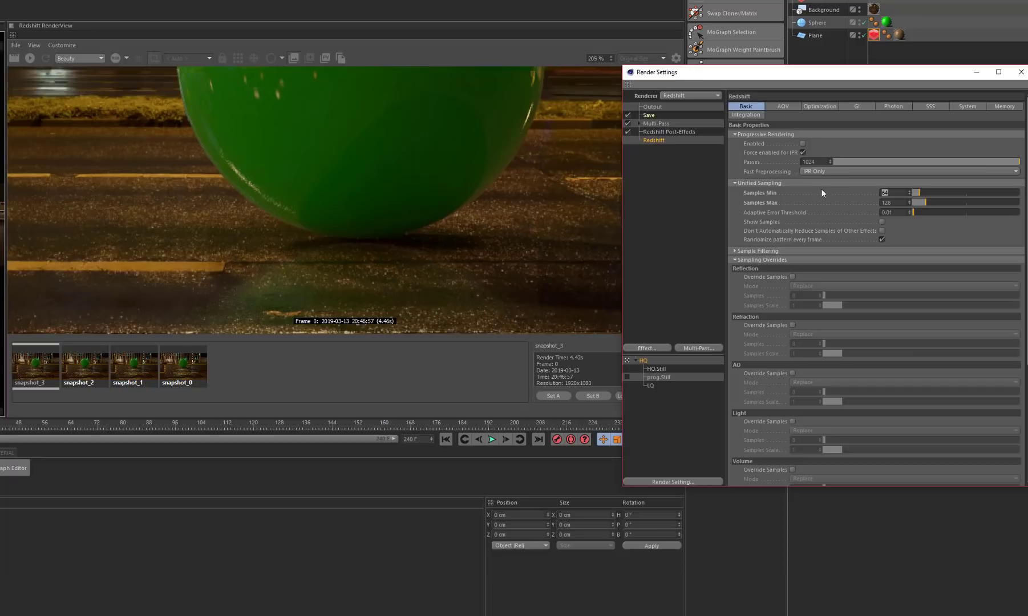
right_click(765, 193)
click(796, 257)
right_click(766, 201)
click(800, 259)
click(52, 371)
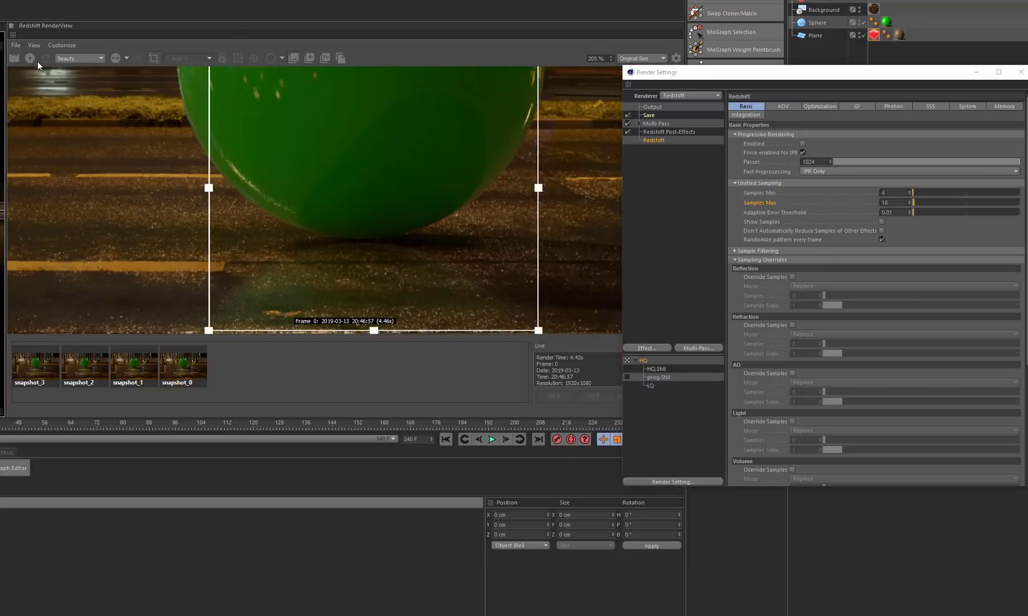
- Override the reflection samples in Scale mode with a Samples Scale of 4, and render the region
click(793, 277)
click(811, 285)
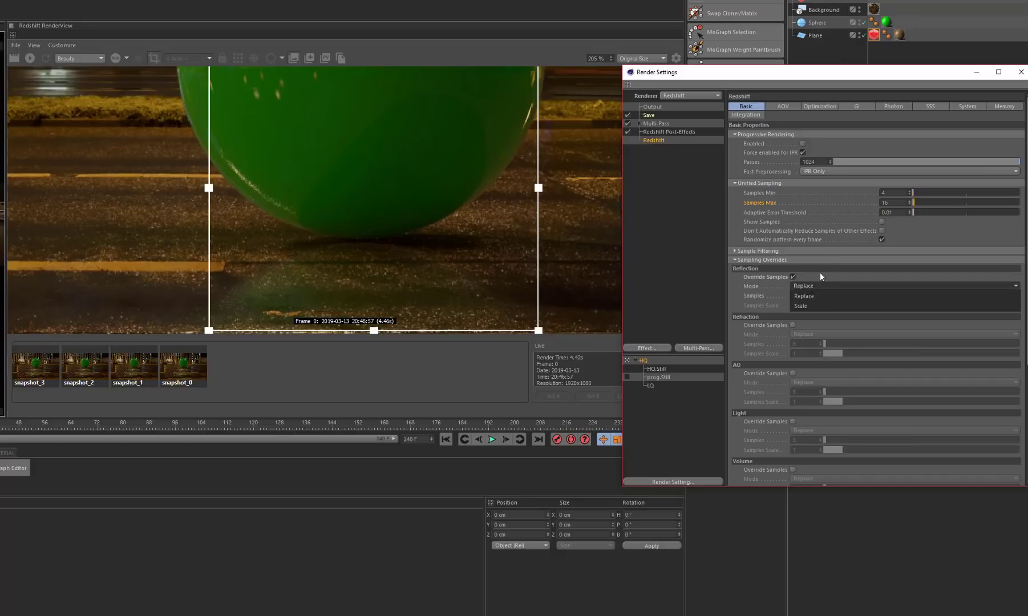
click(802, 306)
text(4)
key(Return)
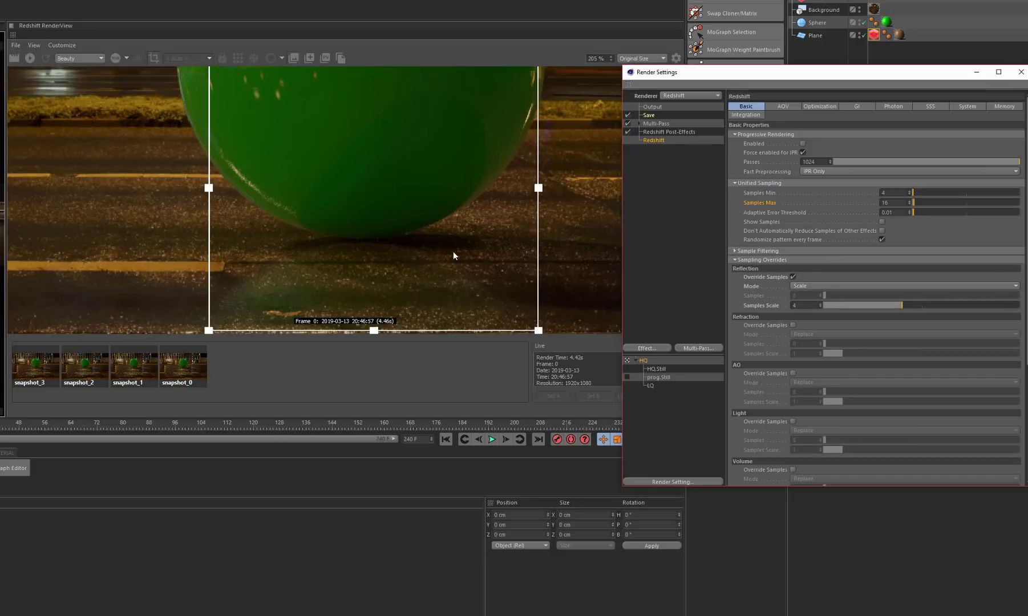
click(17, 60)
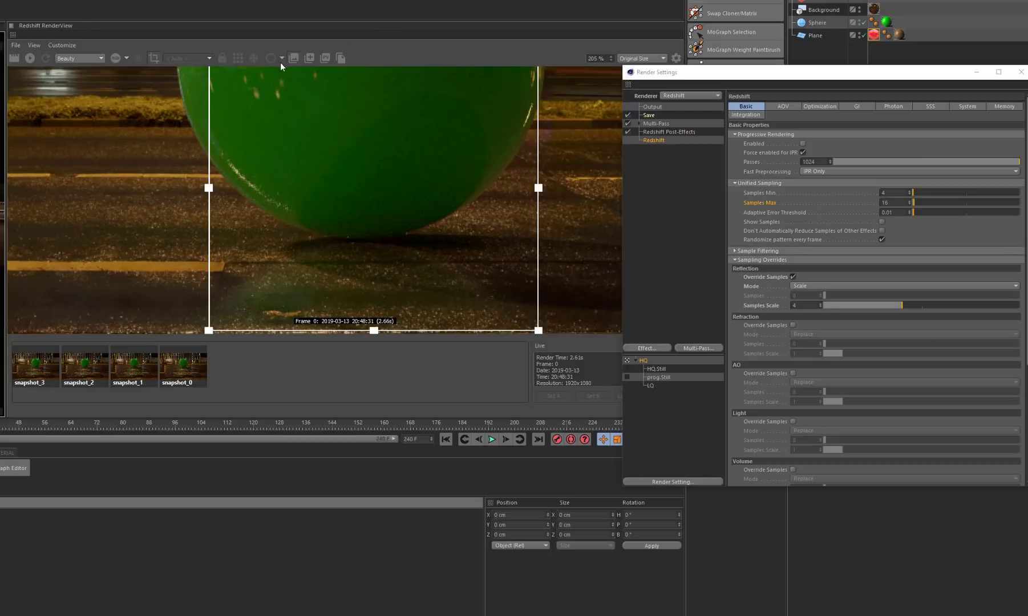
- Take a snapshot of the render with reflection scale 4 and compare it repeatedly with the first snapshot
click(309, 58)
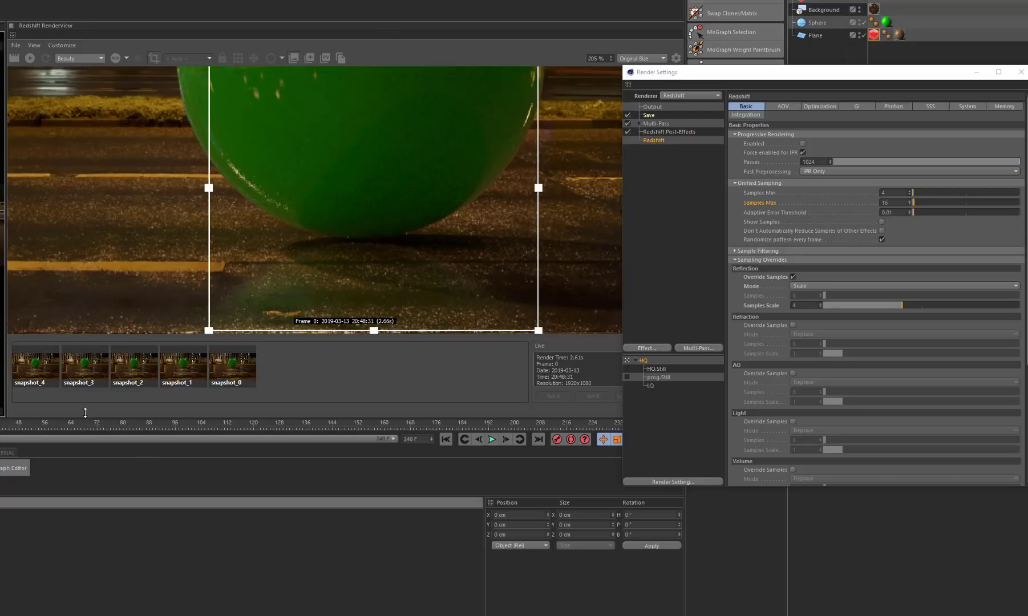
click(42, 378)
click(227, 376)
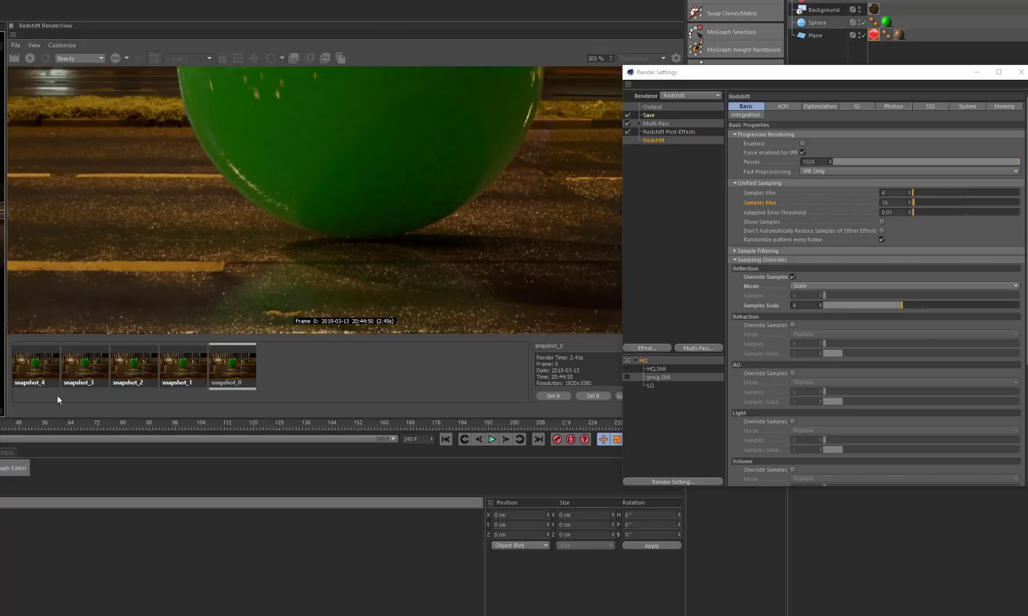
click(31, 381)
click(226, 369)
click(36, 375)
click(234, 370)
click(31, 376)
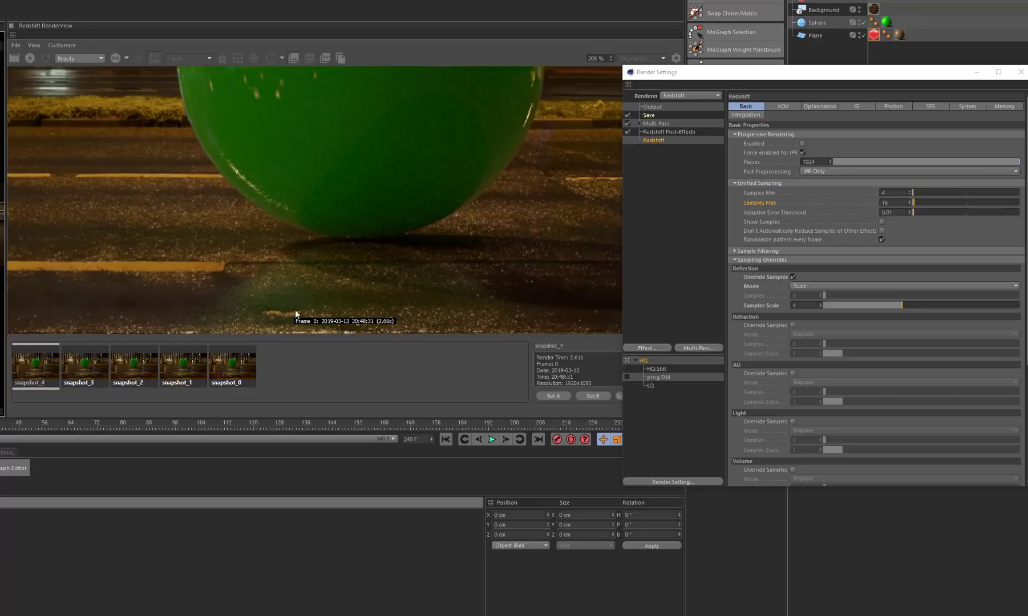
- Set the reflection override's Samples Scale to 8, return to the live view, and render the region
click(801, 305)
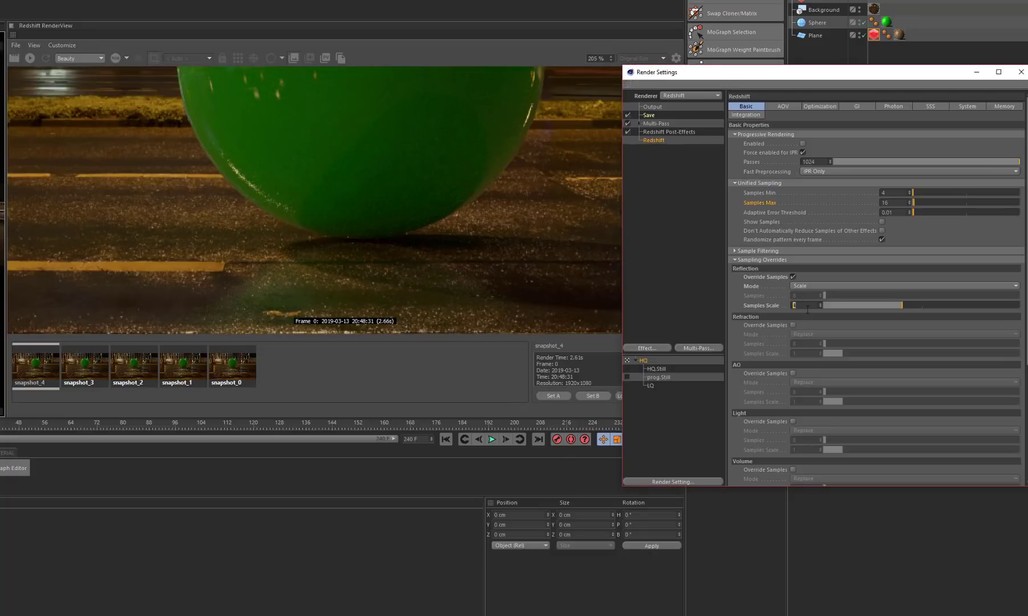
text(8)
key(Return)
click(57, 391)
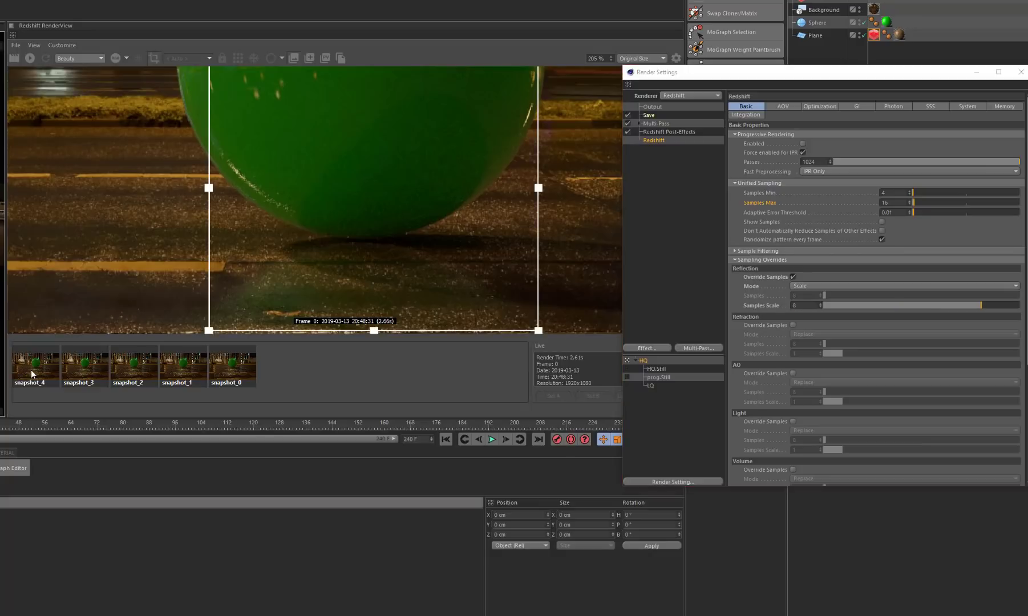
click(15, 58)
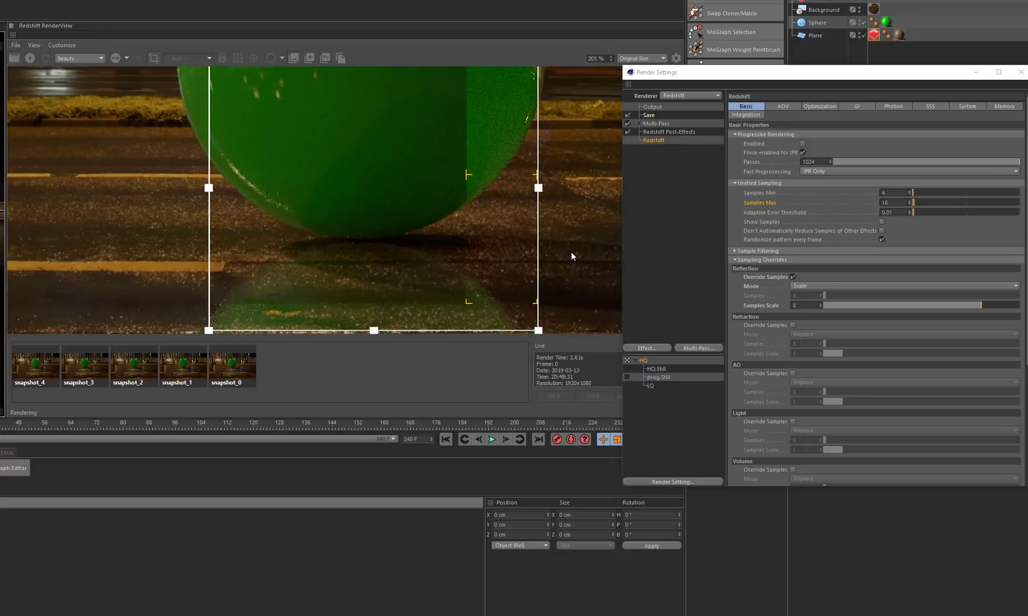
- Take a snapshot of the render with reflection scale 8, compare it with the first snapshot, and view more of the sphere
click(310, 59)
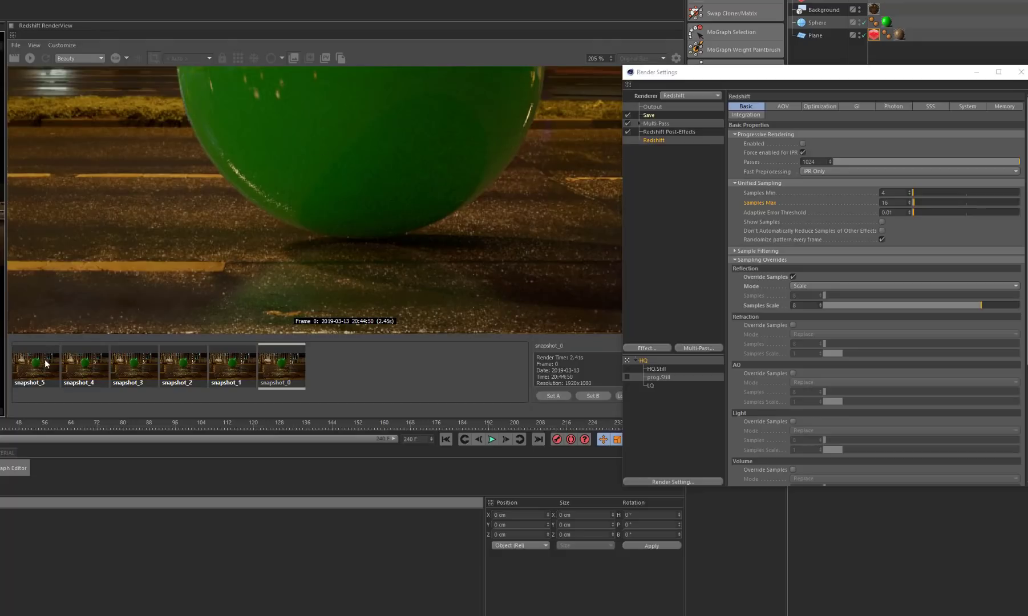
click(287, 372)
click(39, 372)
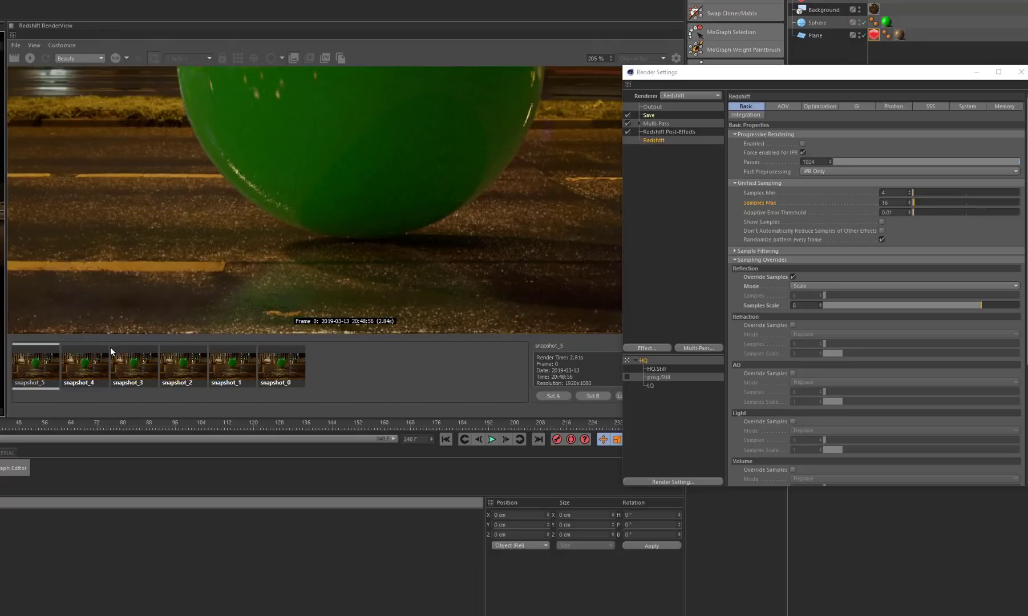
scroll(404, 267, down, 3)
scroll(392, 219, up, 1)
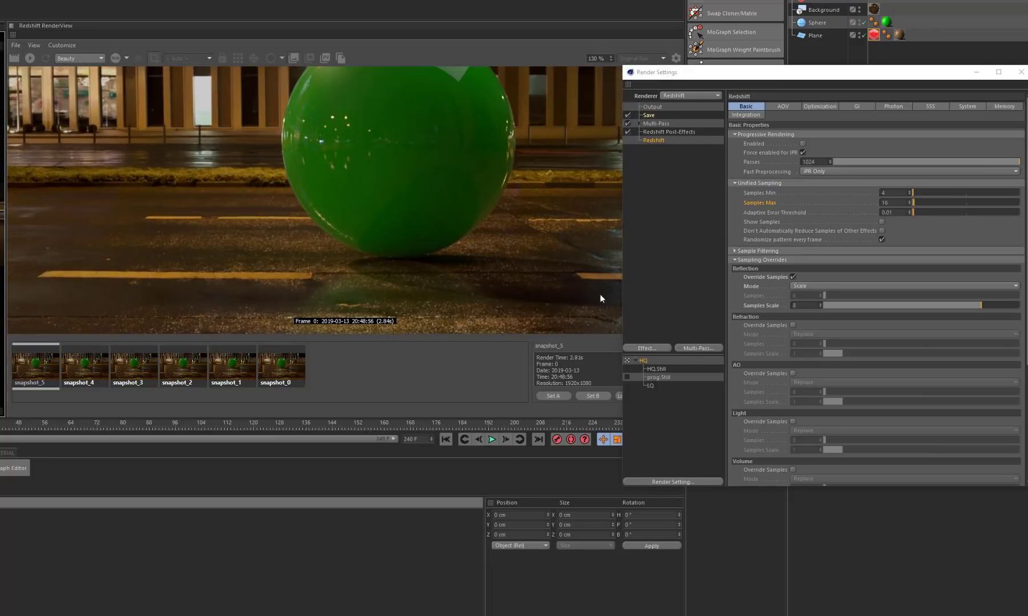
- Override the light samples in Scale mode with a Samples Scale of 4, return to the live view, and render the region
scroll(741, 302, down, 4)
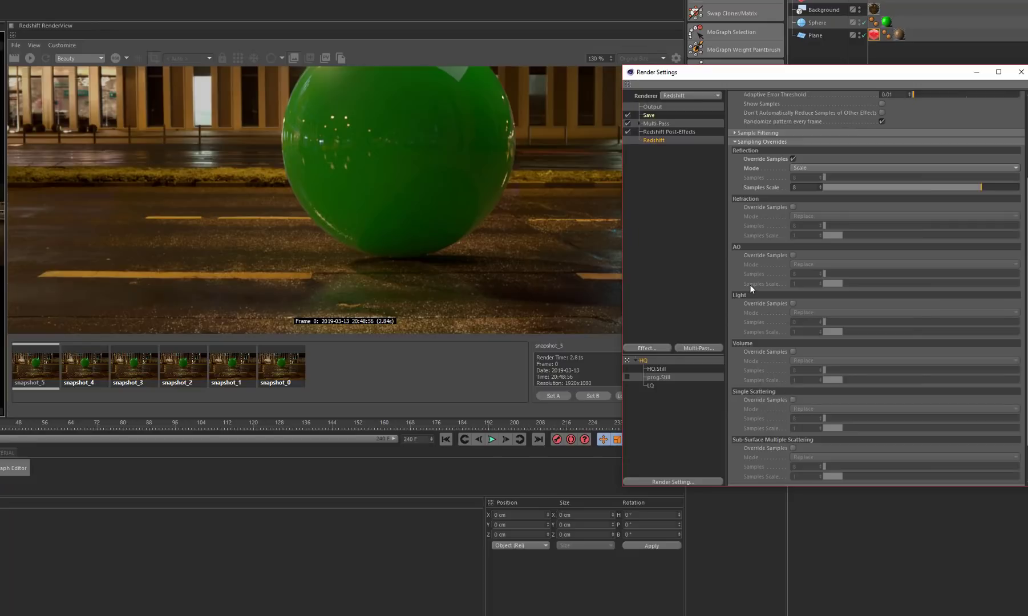
scroll(751, 290, down, 2)
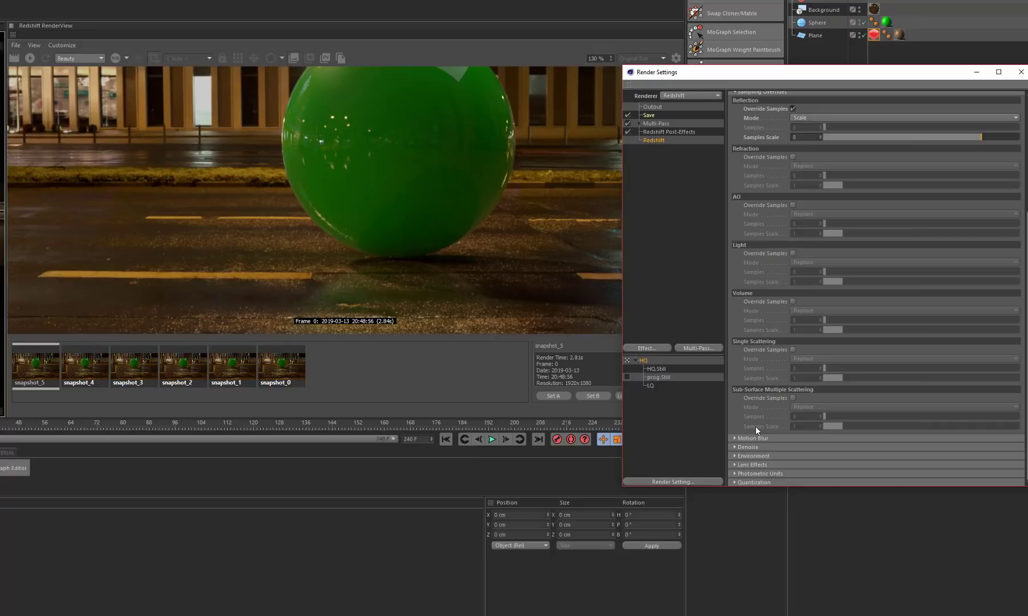
scroll(756, 342, up, 4)
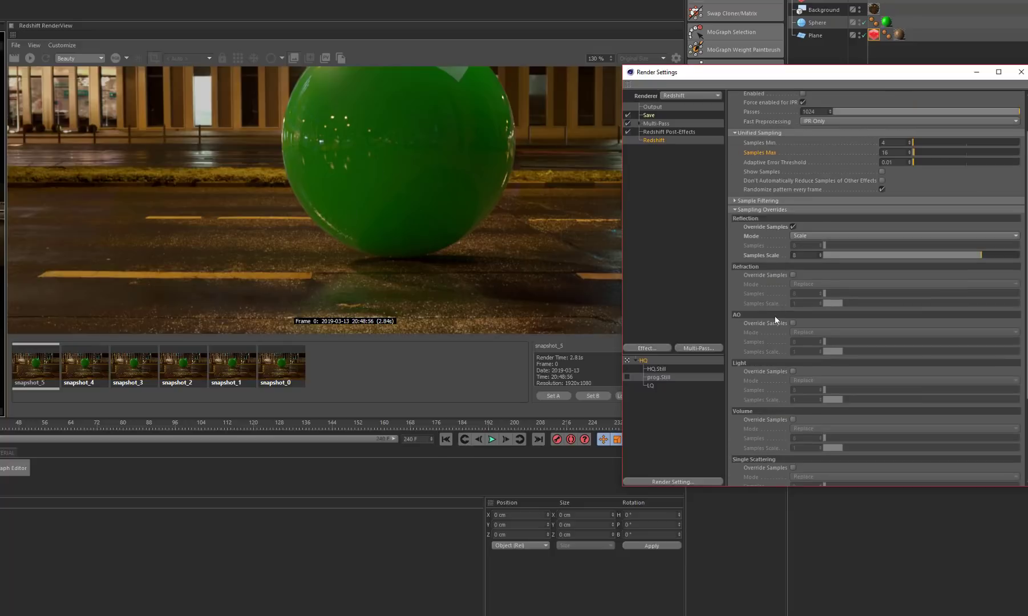
scroll(773, 317, down, 2)
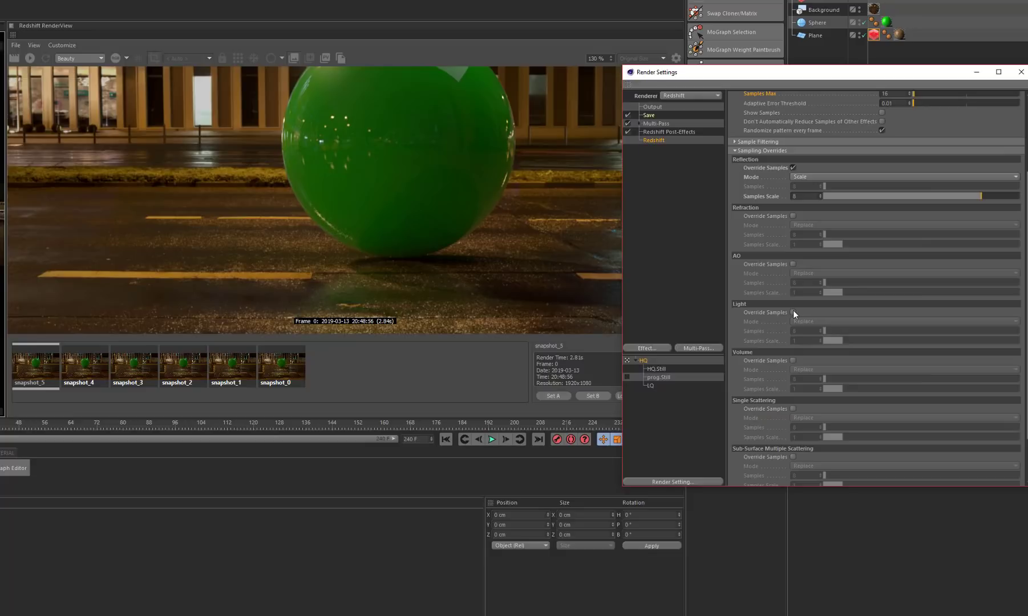
click(793, 312)
click(810, 322)
click(812, 341)
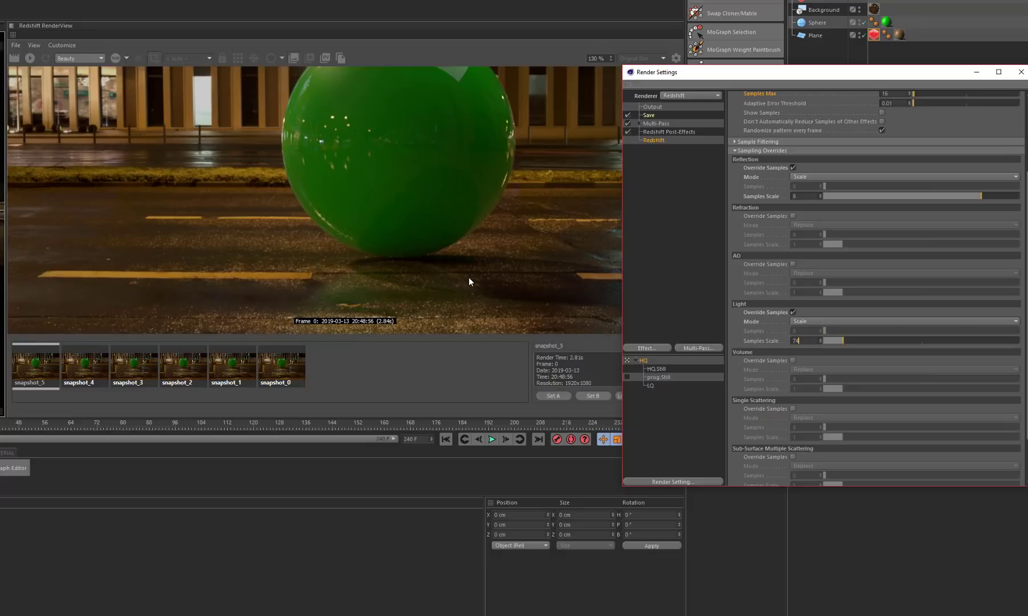
text(4)
key(Return)
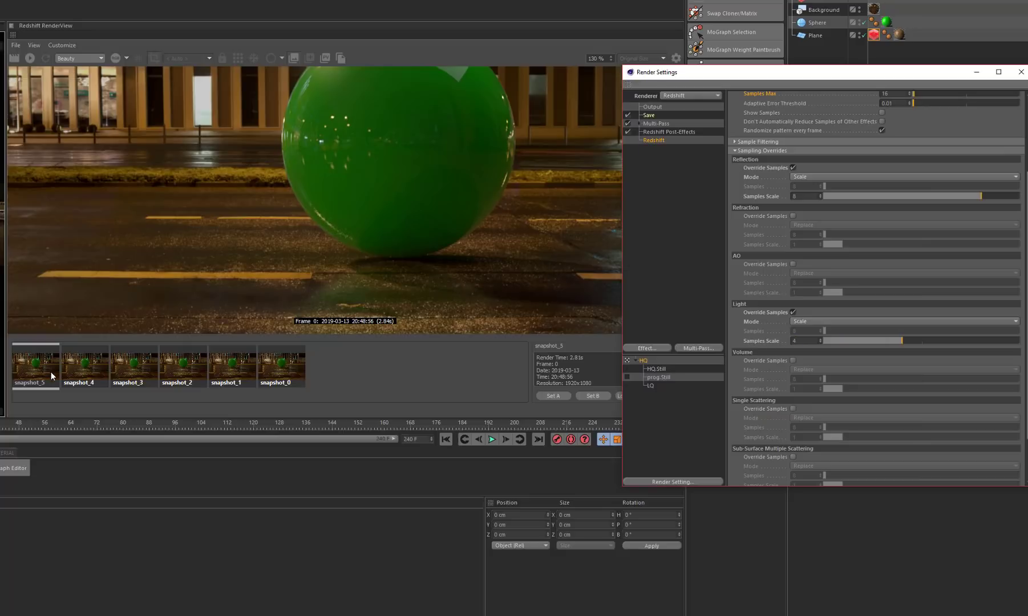
click(293, 343)
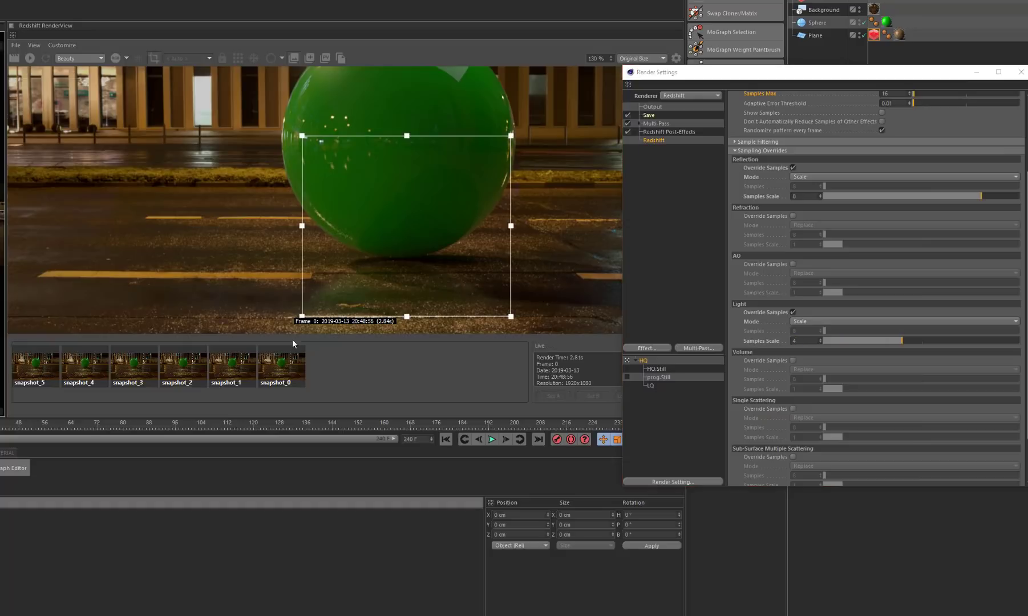
click(18, 57)
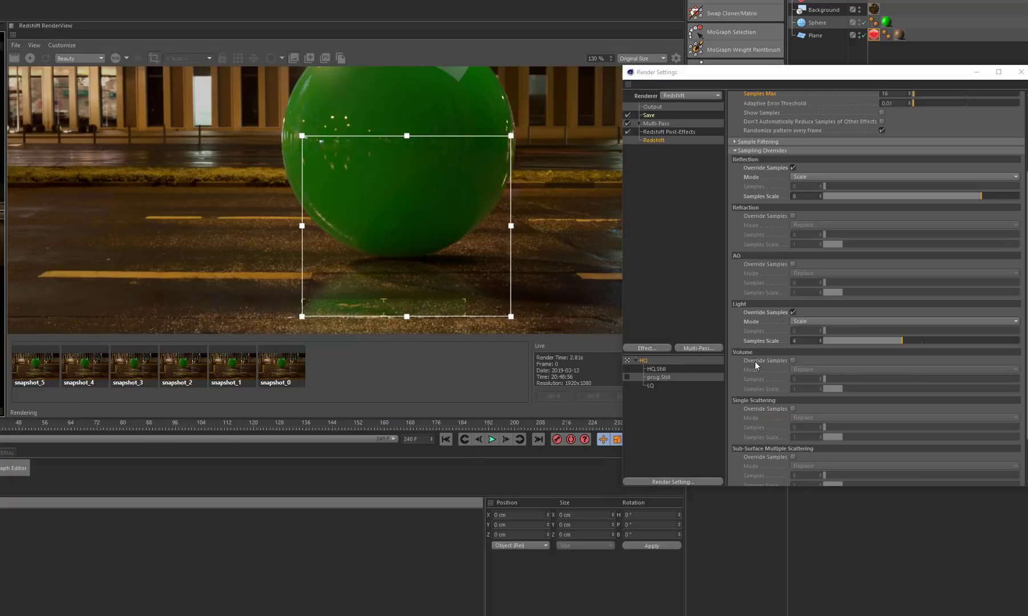
- Take a snapshot of the render with light scale 4 and compare it with the first snapshot
click(309, 58)
click(41, 366)
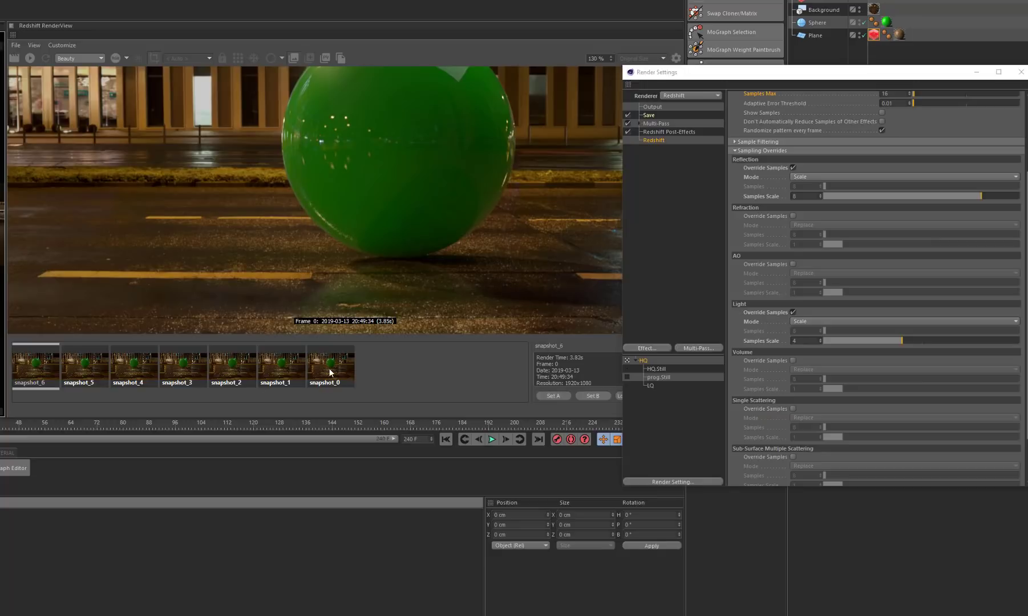
click(343, 368)
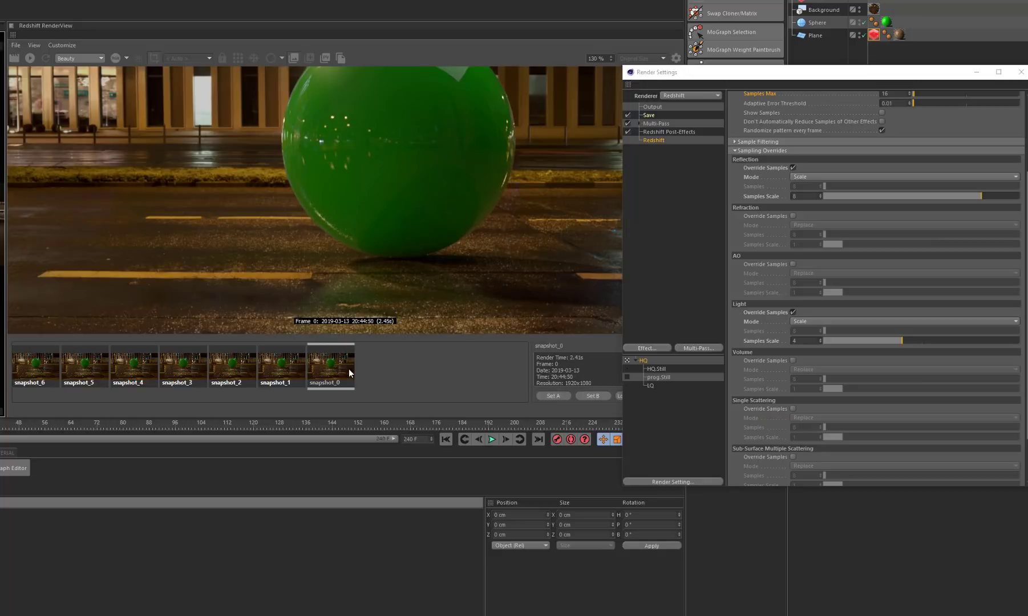
- Compare the newest and first snapshots close up at the sphere's lower edge, ending on the newest with the sphere in view
click(38, 369)
scroll(392, 220, up, 6)
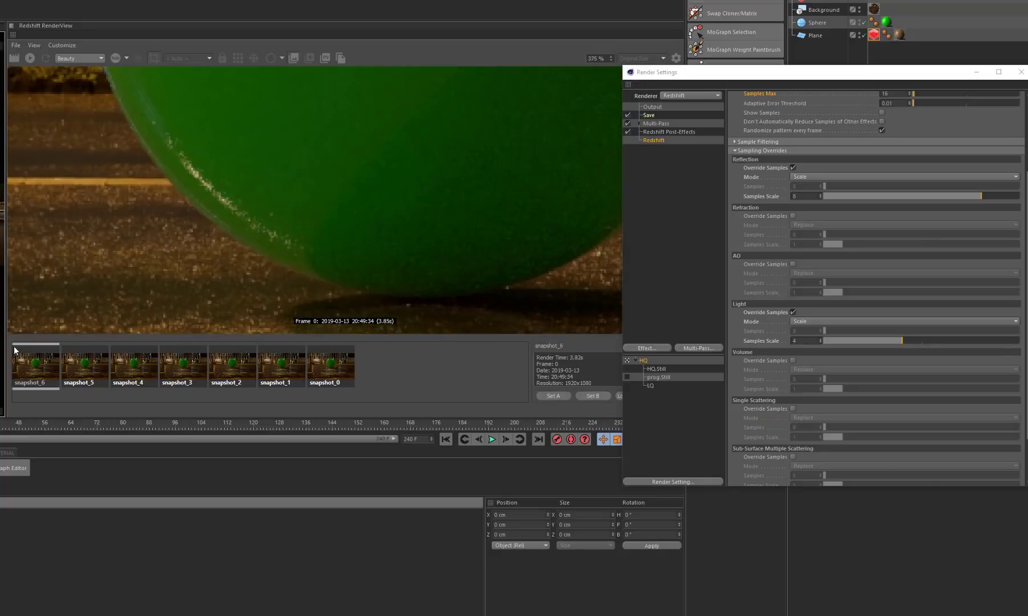
click(328, 365)
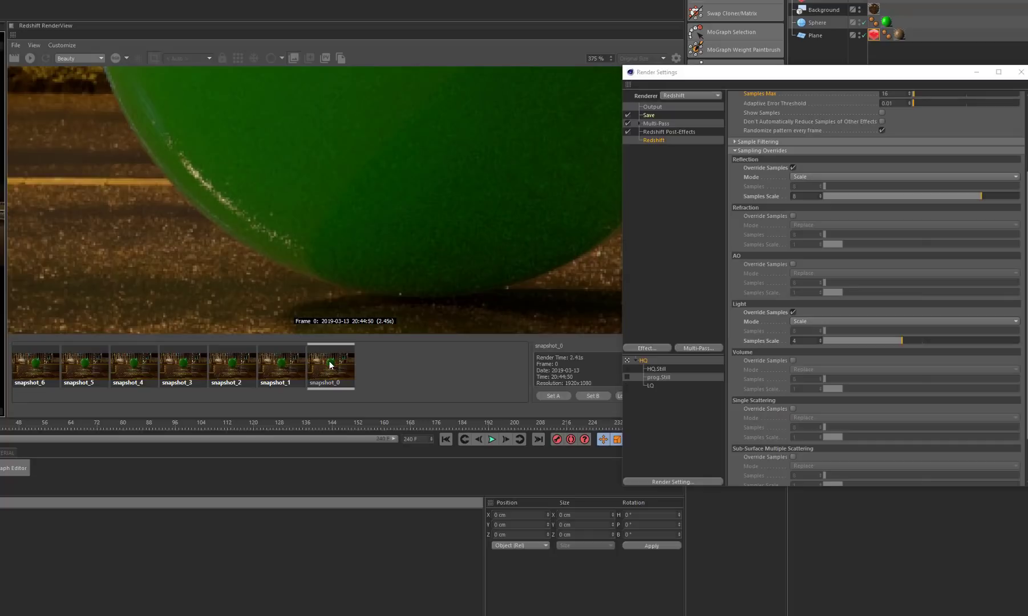
click(26, 363)
scroll(413, 224, down, 5)
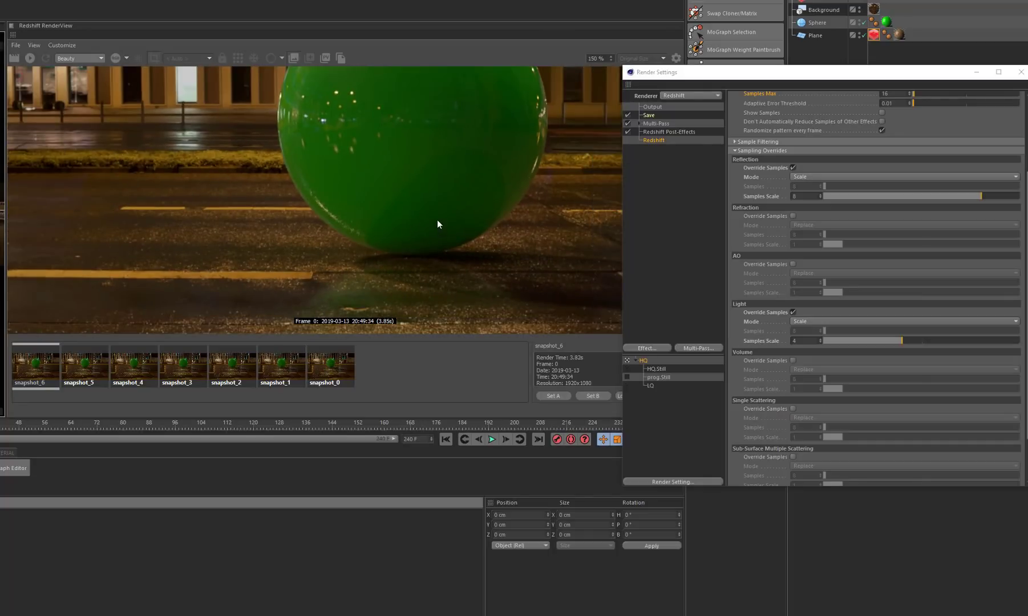
middle_drag(394, 160, 344, 225)
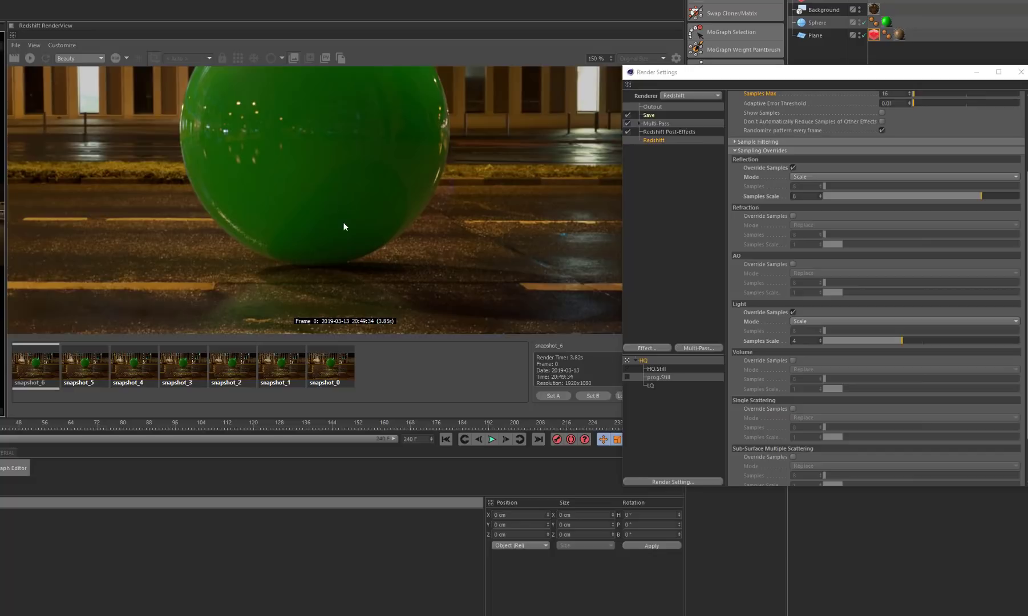
scroll(342, 226, down, 2)
- Disable the light and reflection sample overrides and collapse the Sampling Overrides section
click(792, 312)
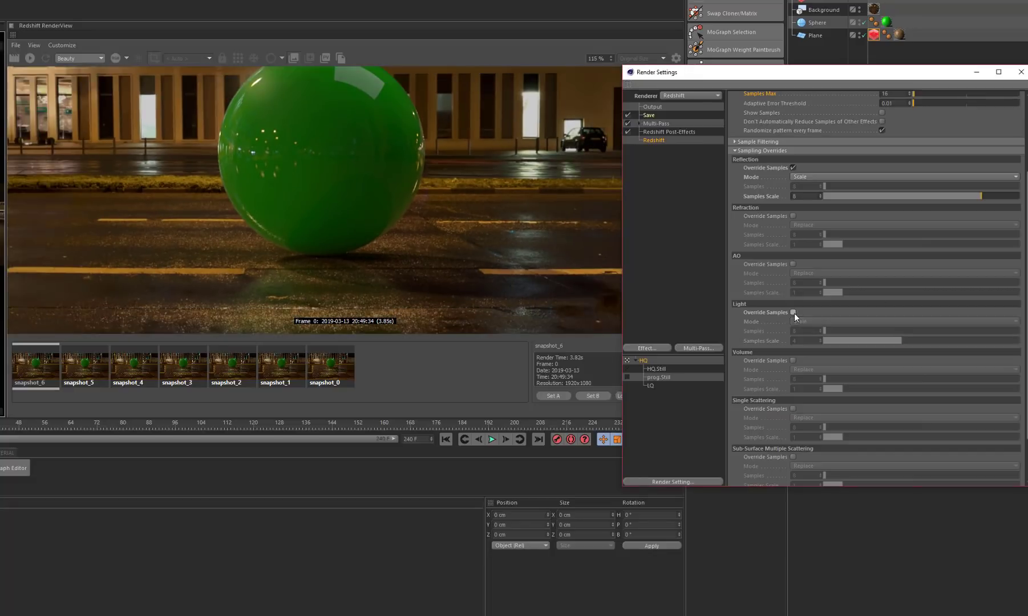
click(793, 167)
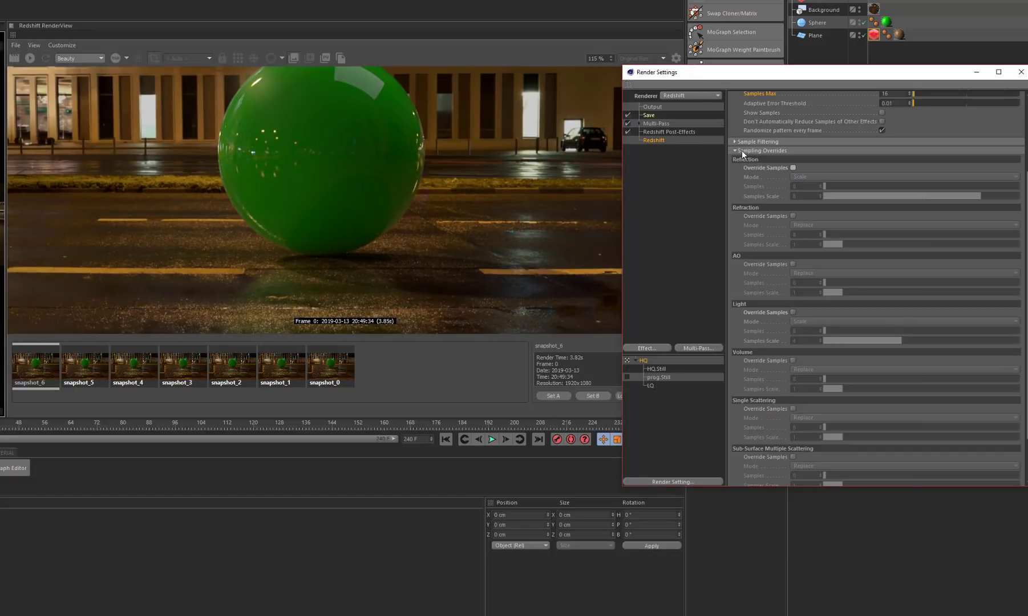
click(740, 150)
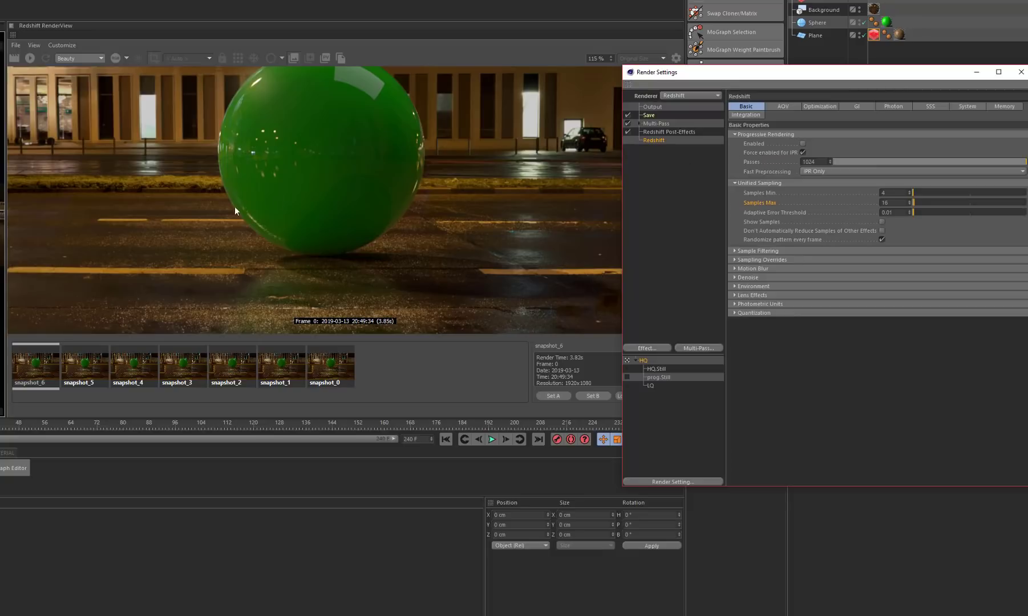
scroll(285, 199, down, 1)
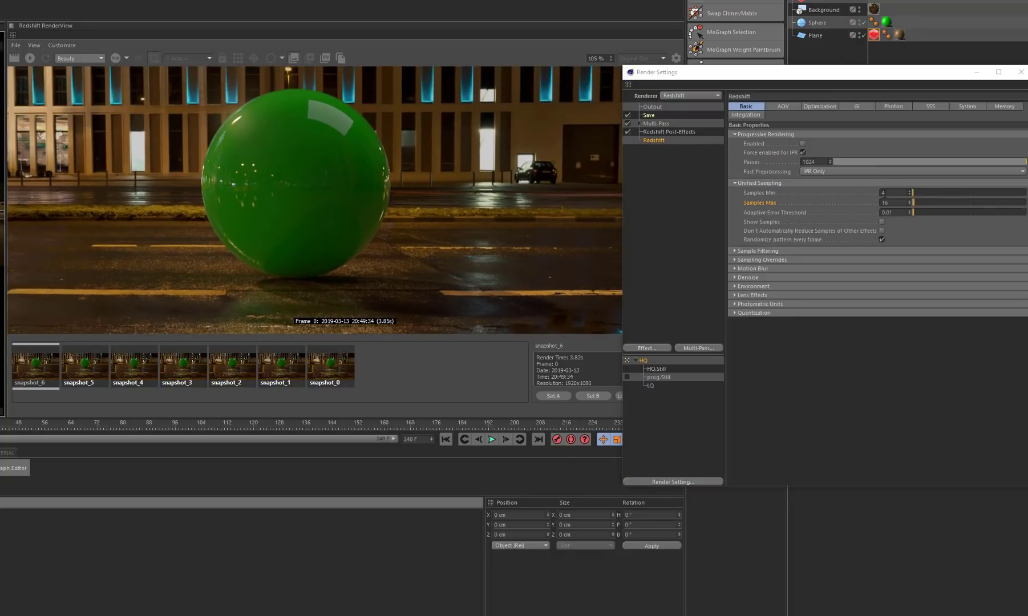
- Set unified sampling to Samples Min 16 and Samples Max 128
click(879, 192)
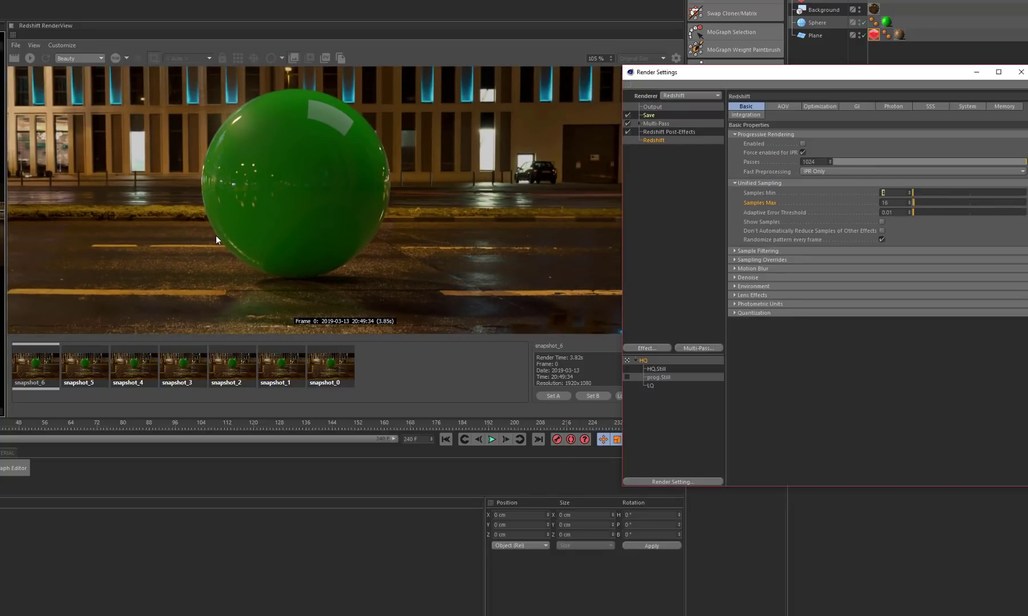
text(64)
key(Tab)
text(64)
text(128)
key(Return)
- Return to the live view, turn off the render region, and render the full frame
click(42, 373)
scroll(224, 207, down, 4)
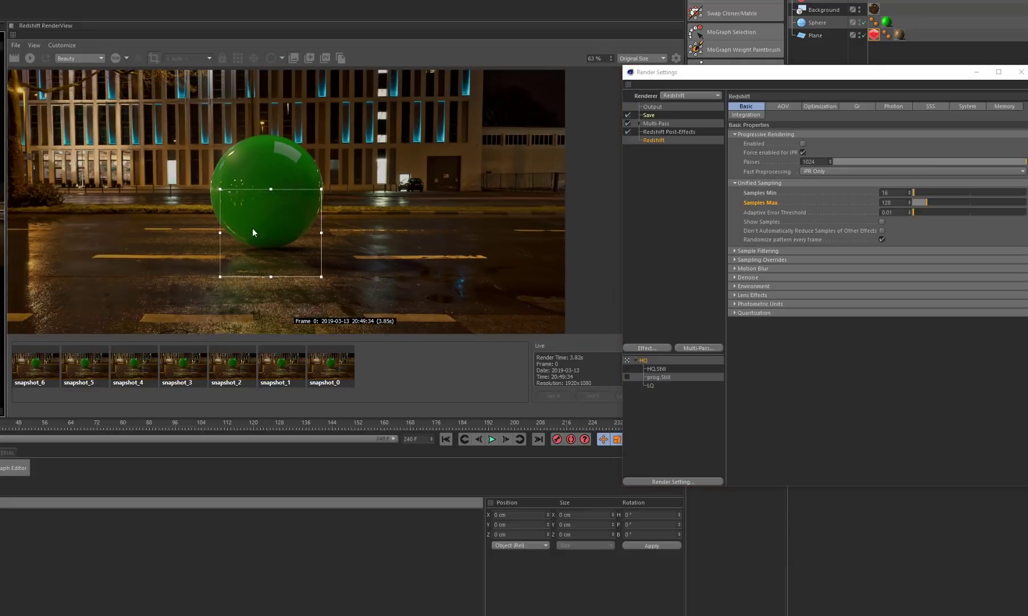
click(153, 58)
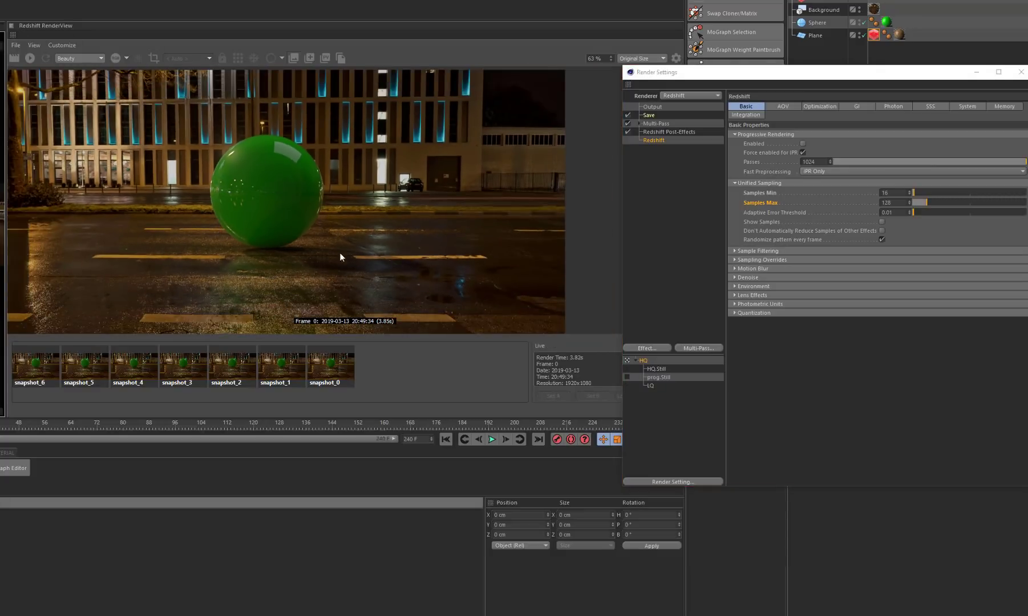
click(14, 58)
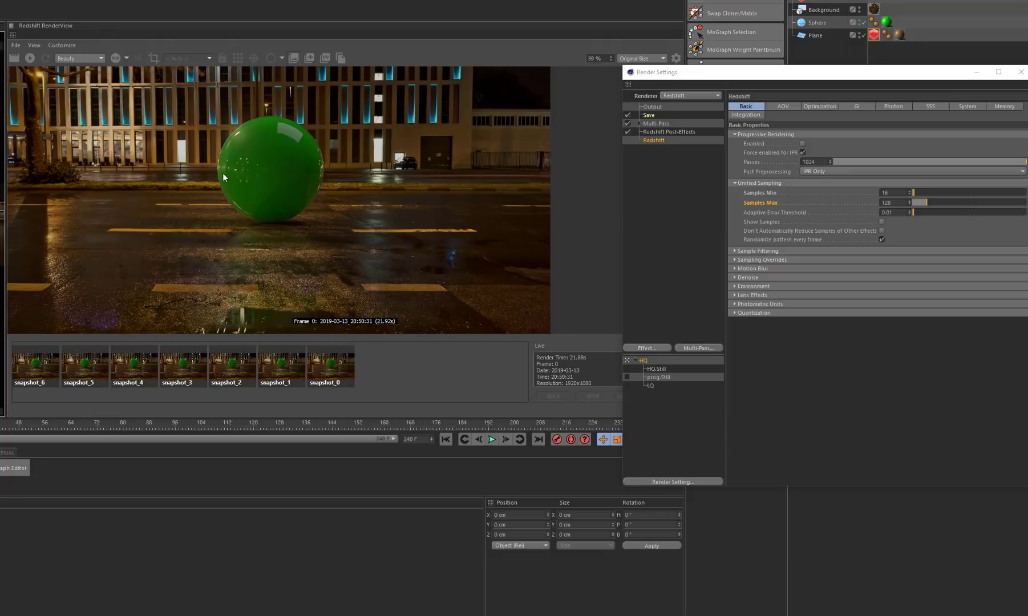
- Examine the full-frame render around the sphere, its reflections and ground shadow, and check the alpha channel
scroll(248, 266, down, 3)
scroll(253, 262, up, 5)
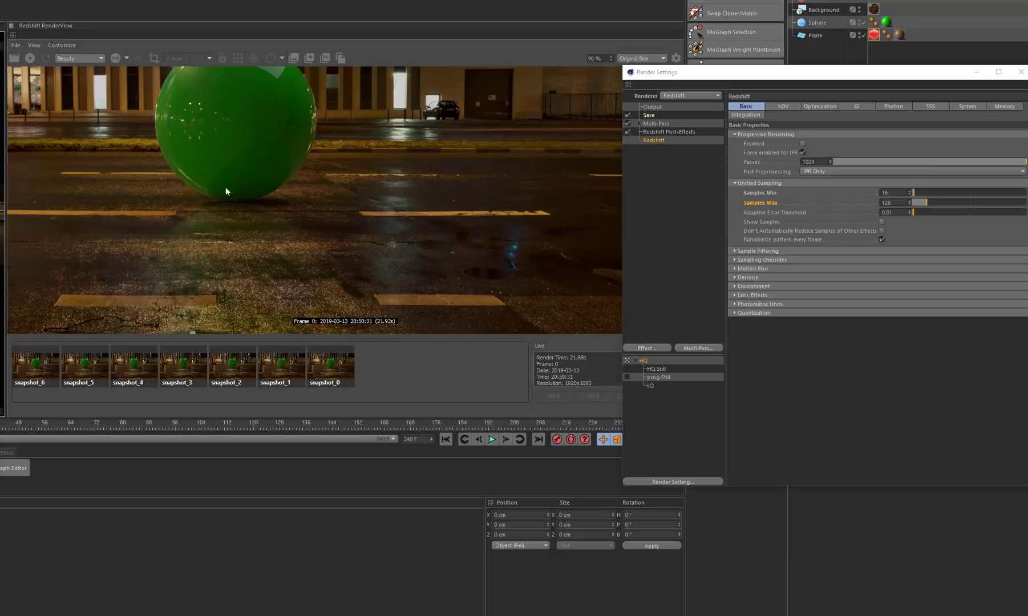
scroll(223, 181, down, 3)
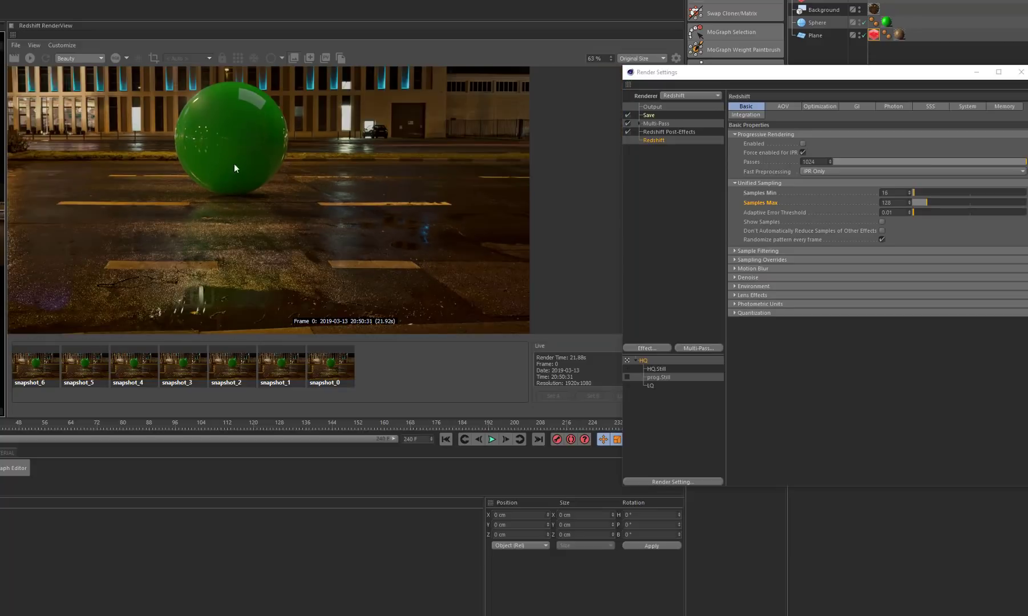
scroll(230, 146, up, 4)
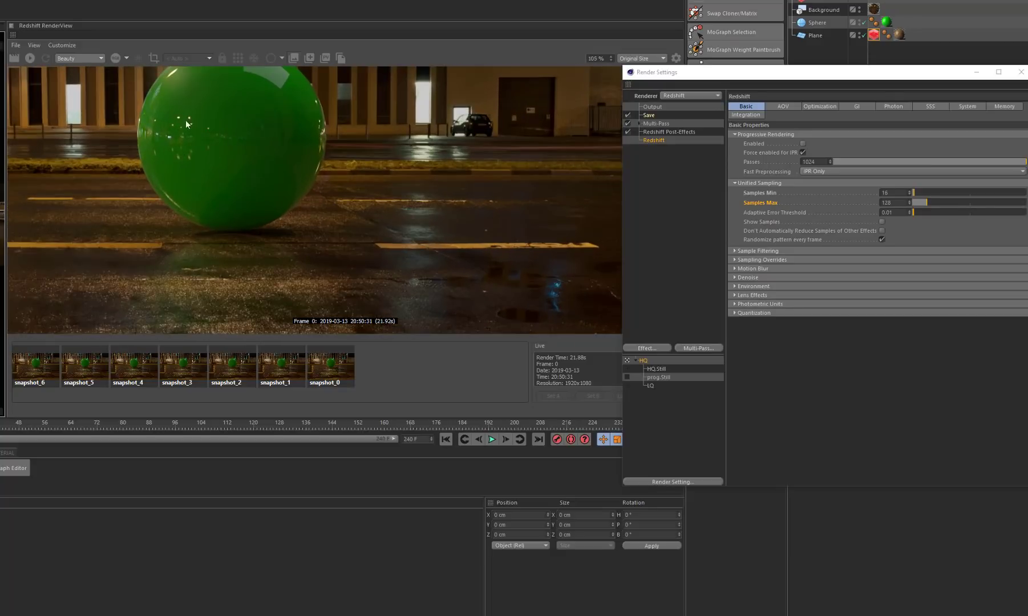
scroll(184, 154, down, 3)
click(112, 63)
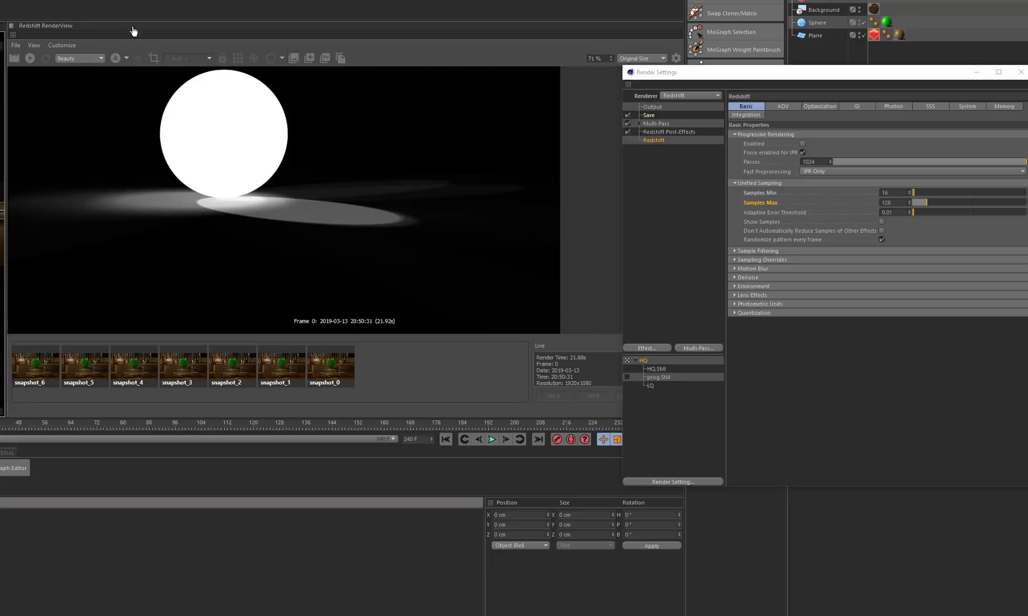
click(119, 63)
scroll(275, 166, down, 2)
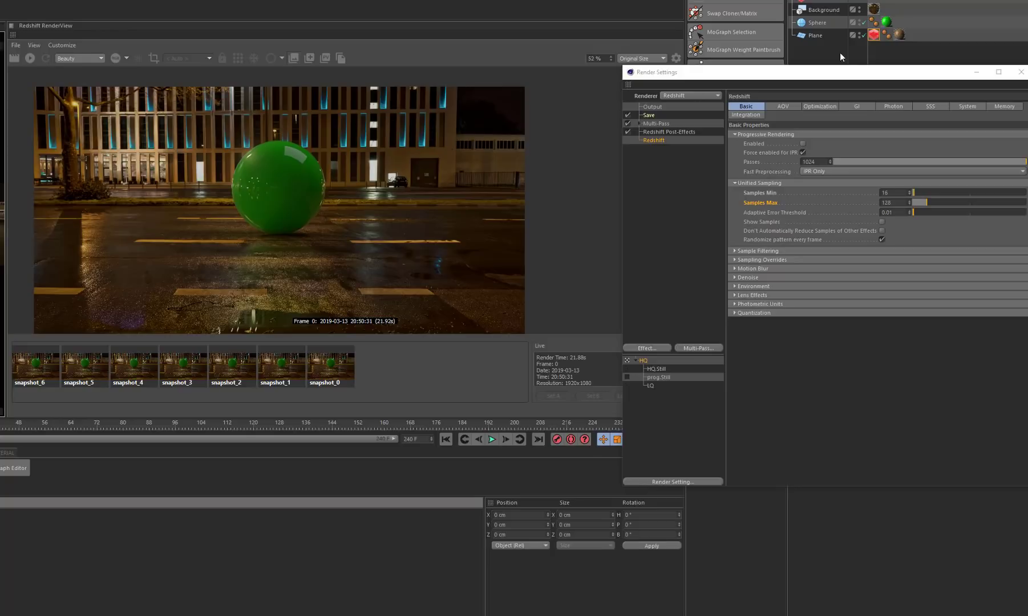
- Set the output Frame Range to Current Frame in the render settings
drag(751, 76, 728, 135)
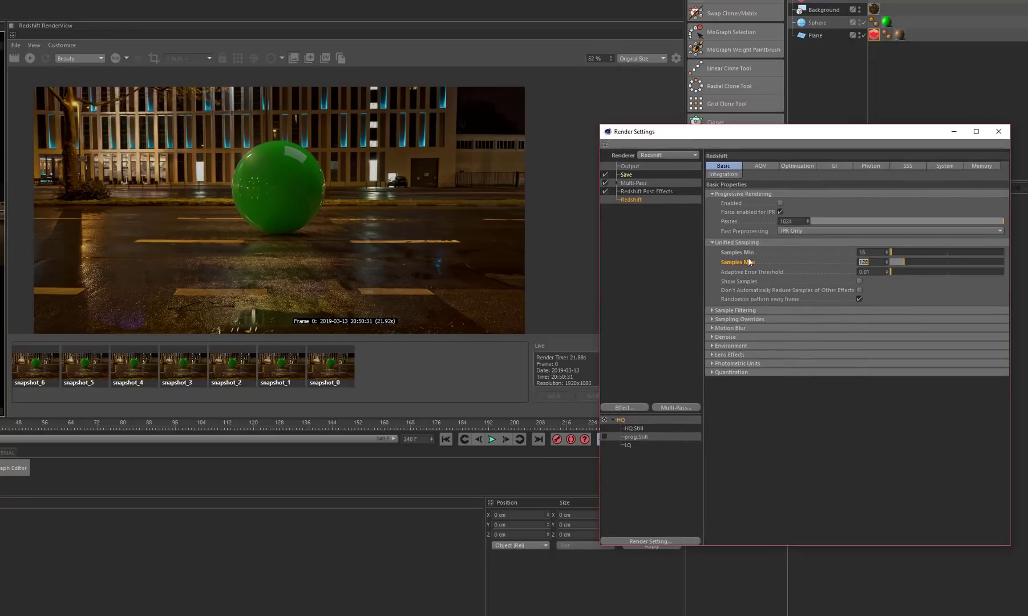
click(727, 193)
click(726, 204)
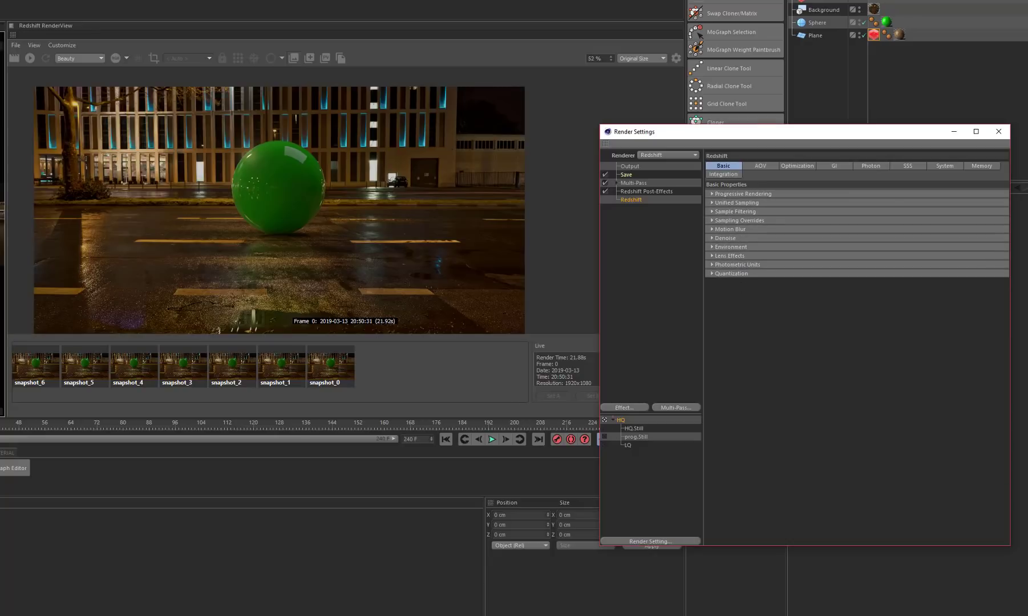
drag(633, 131, 606, 78)
click(607, 113)
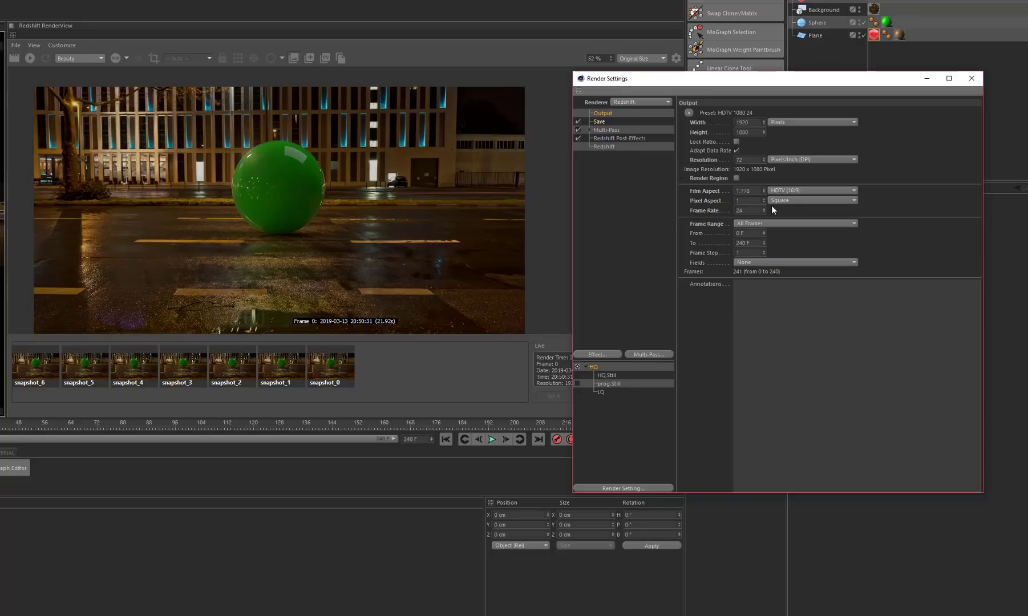
click(757, 223)
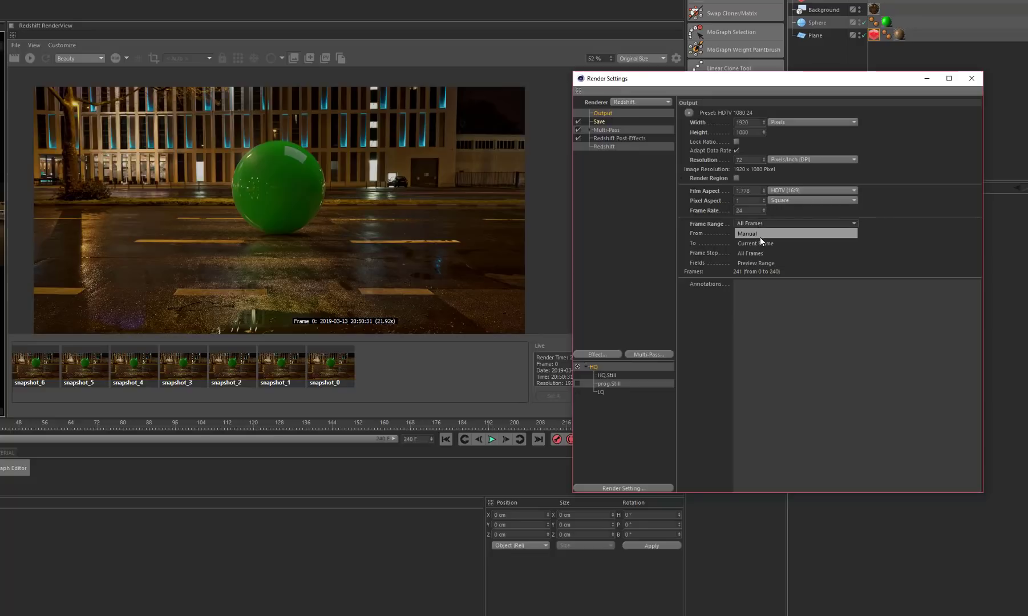
click(761, 244)
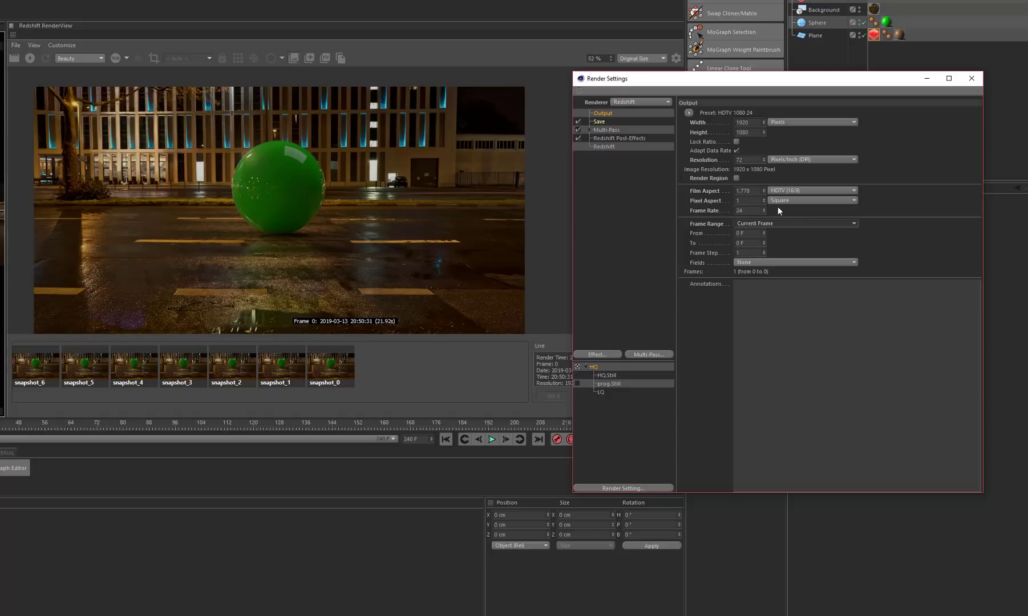
- Enable saving of the regular image and check the render's alpha channel against the beauty view
click(600, 122)
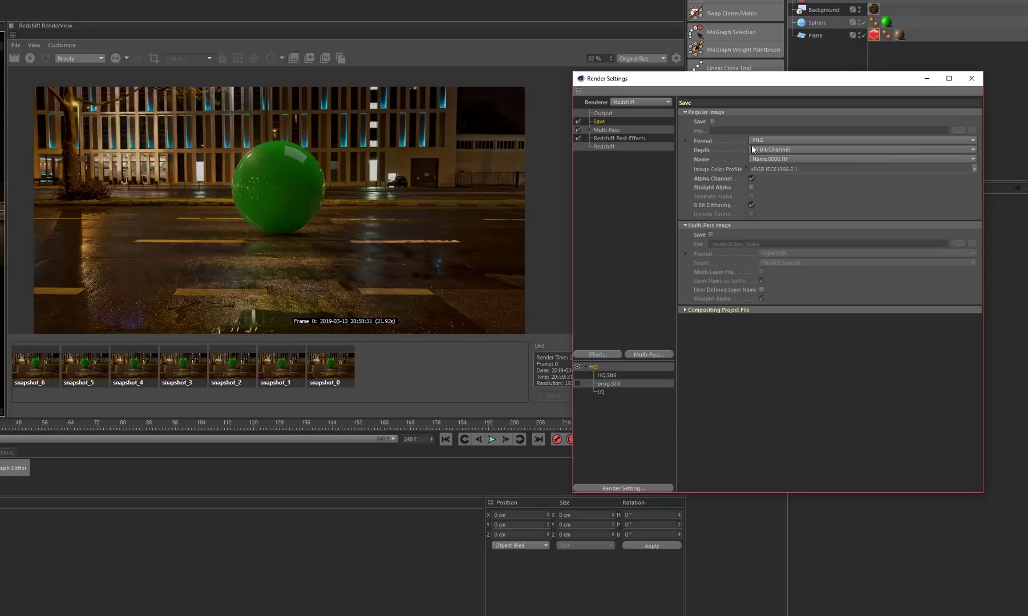
click(712, 121)
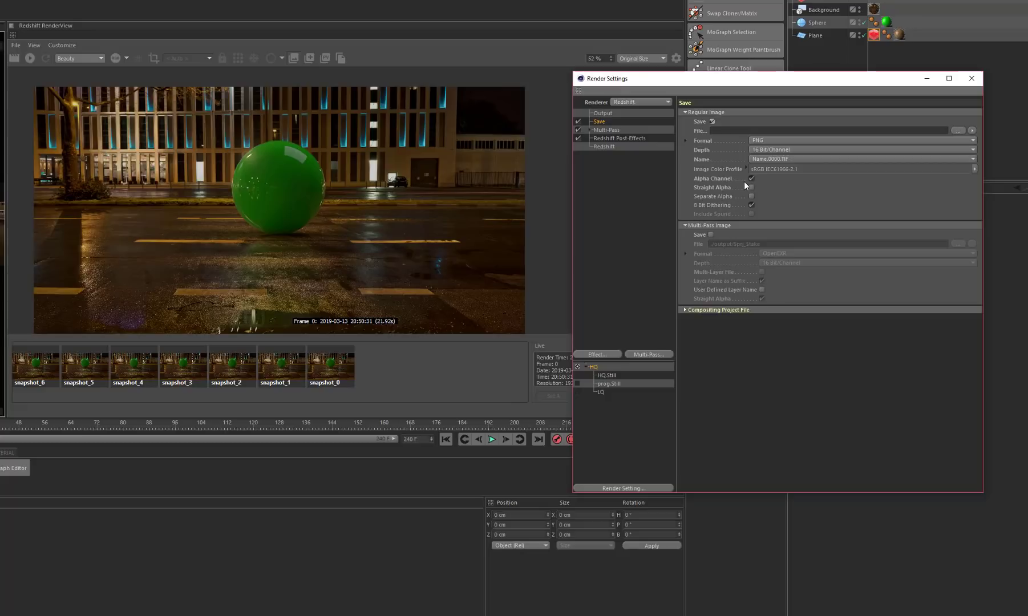
click(117, 56)
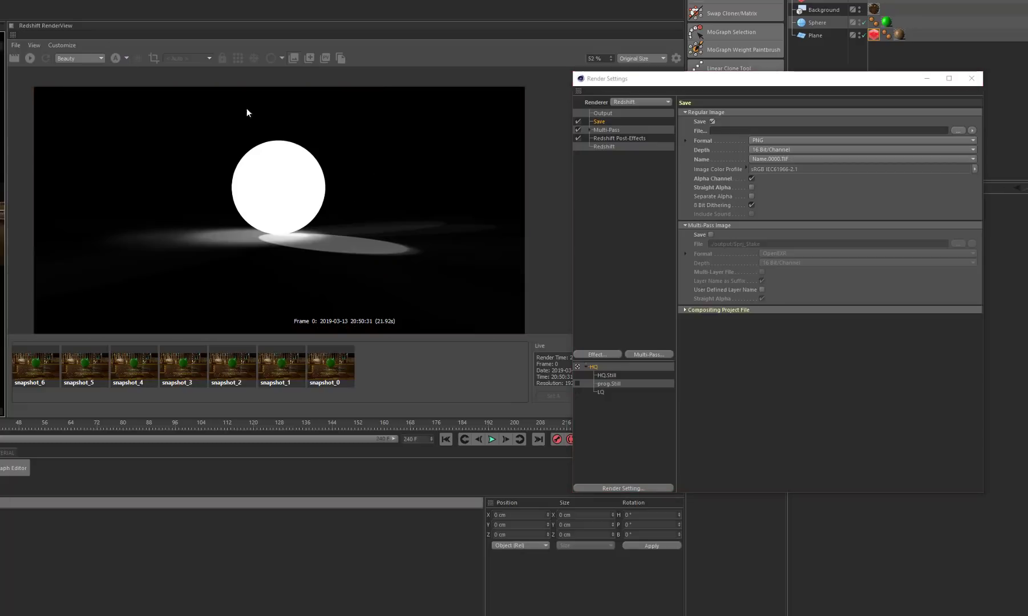
click(116, 58)
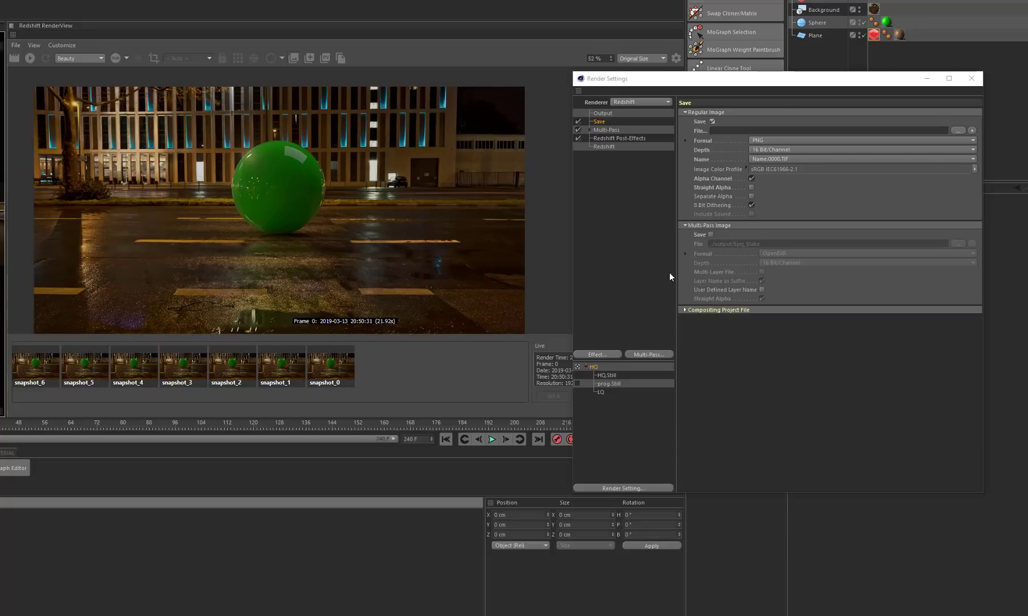
- Set the regular image's save format to OpenEXR with a depth of 32 Bit/Channel
click(756, 141)
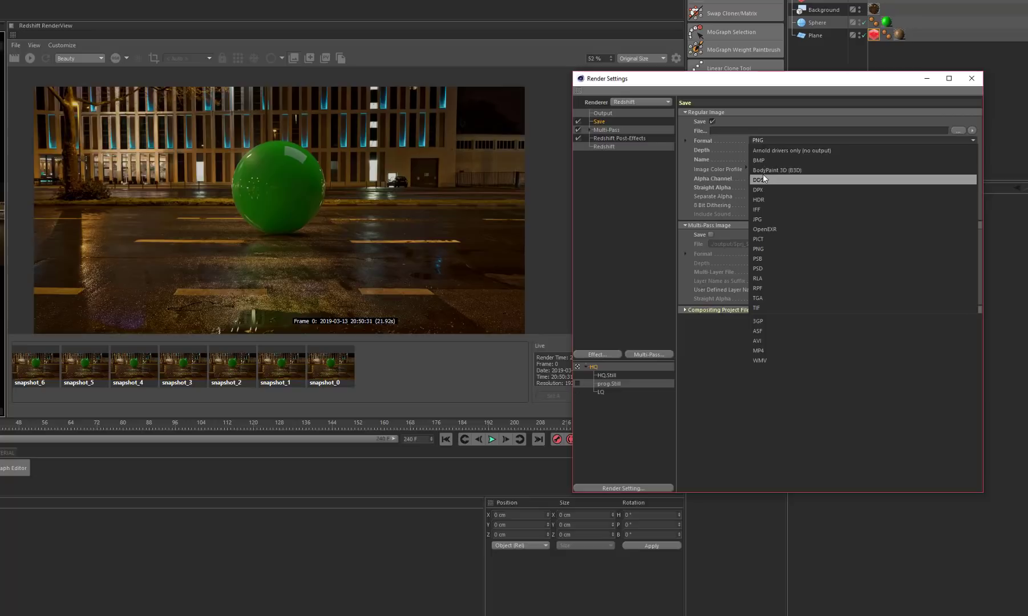
click(774, 229)
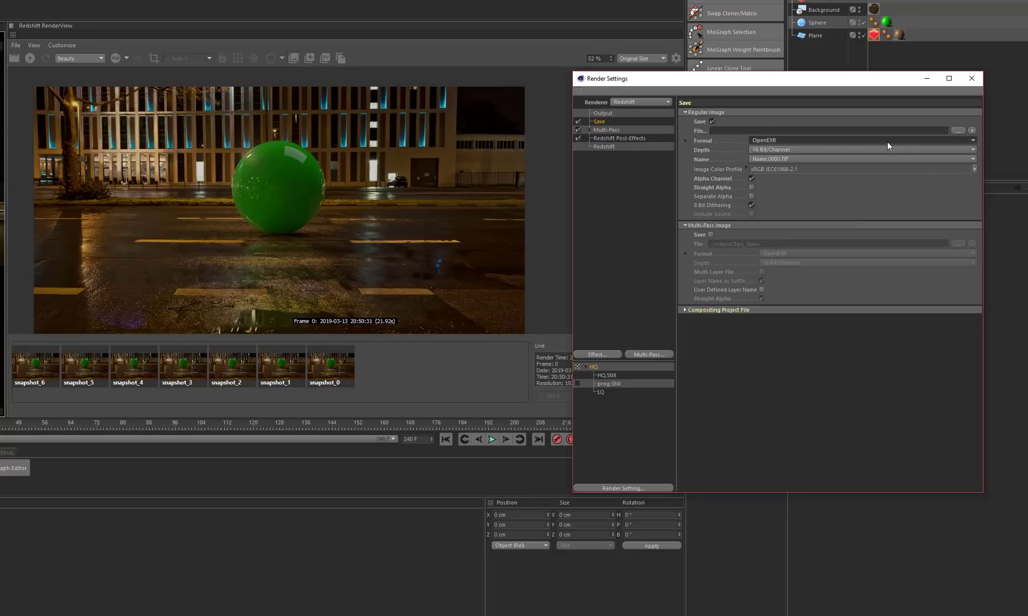
click(769, 149)
click(770, 170)
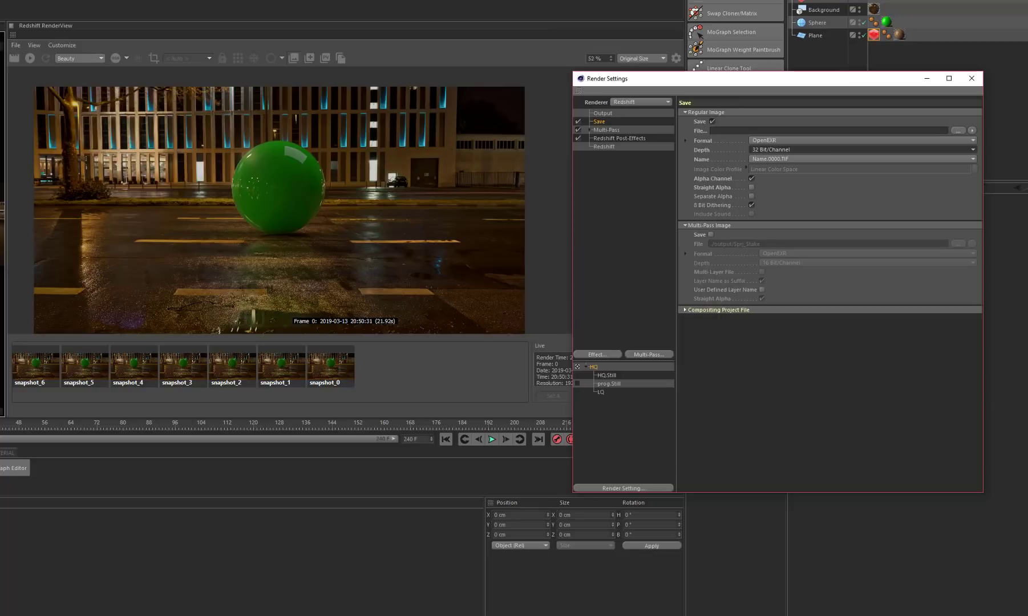
- Switch to the Picture Viewer, view the whole rendersphere.exr render, and show its image information
key(alt+Tab)
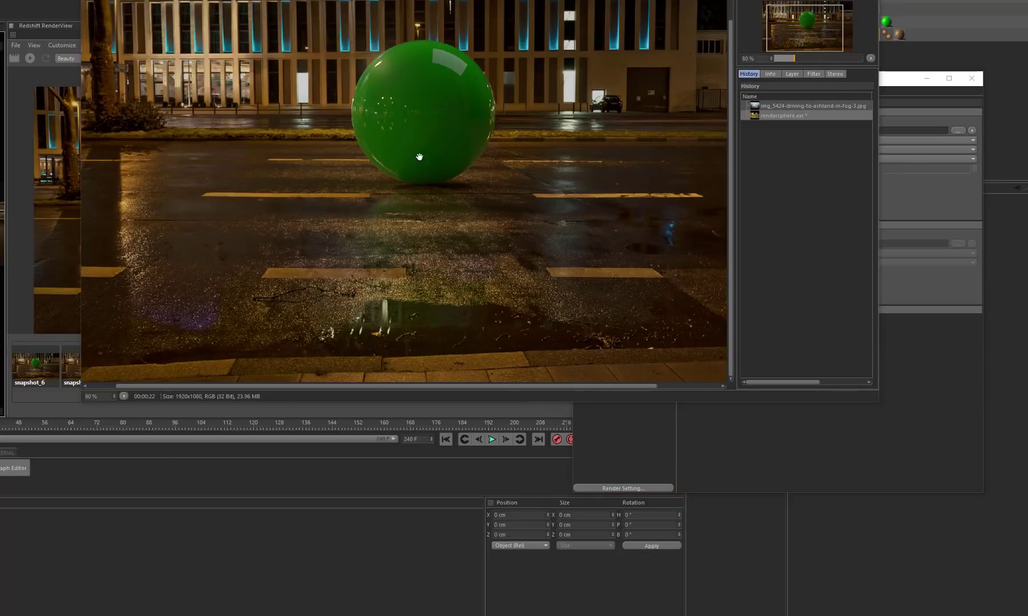
scroll(407, 171, up, 1)
scroll(412, 166, down, 2)
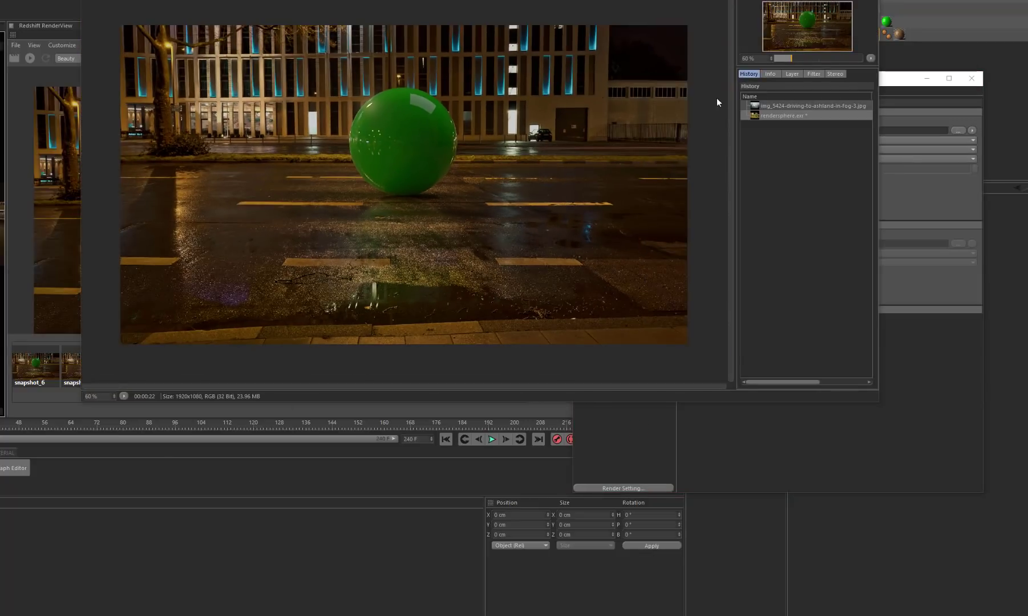
click(771, 74)
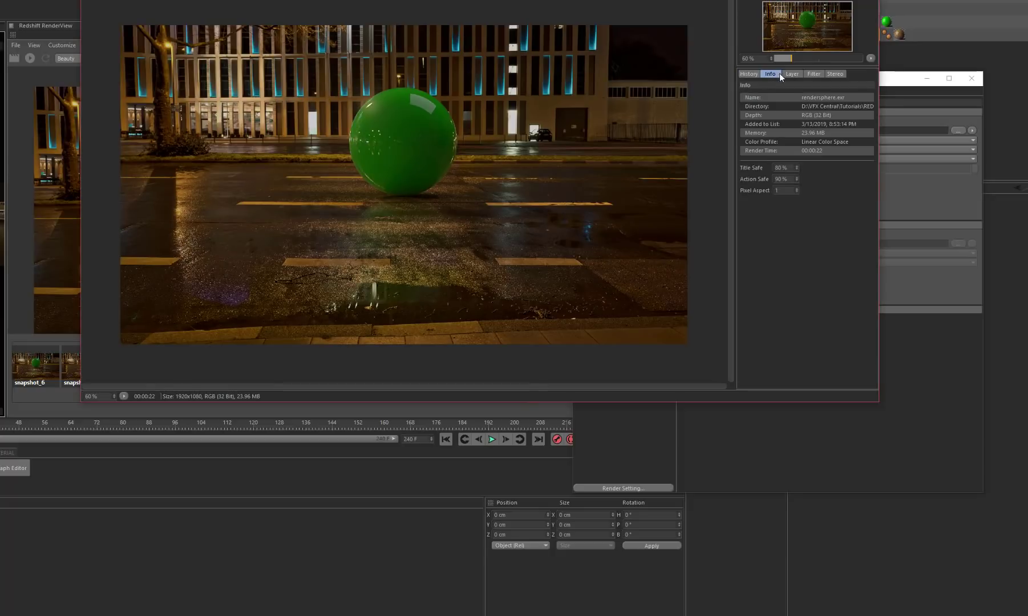
- Compare the render's Alpha and Background layers in single-pass view, ending on Background
click(786, 73)
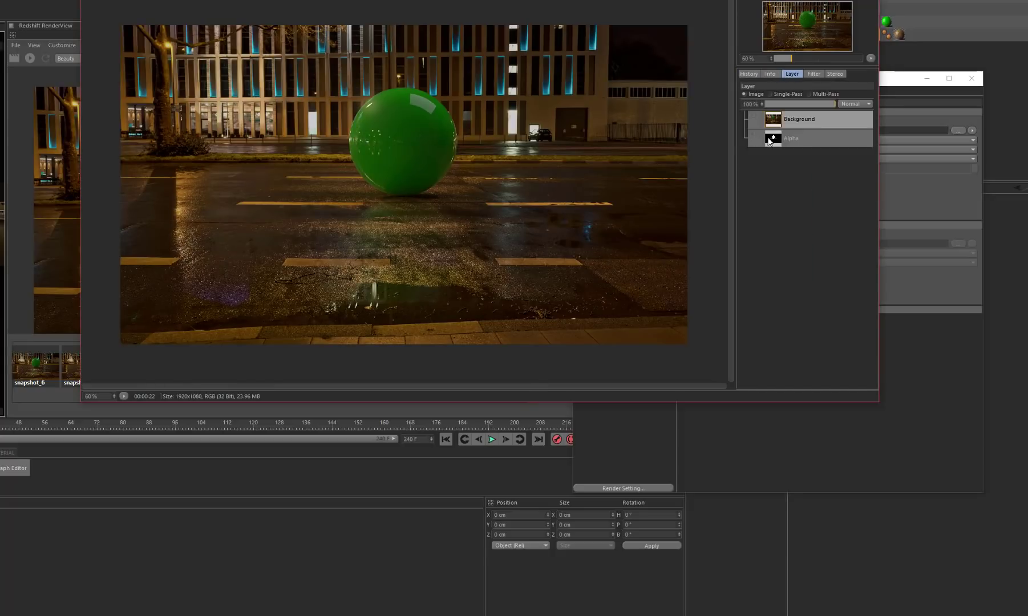
click(807, 136)
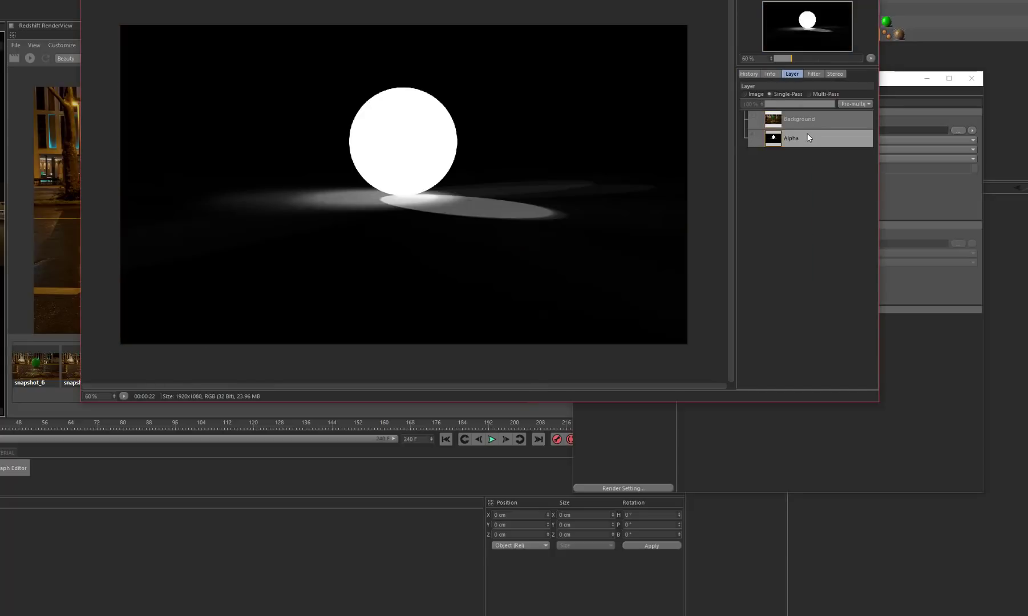
click(804, 118)
click(807, 140)
click(800, 120)
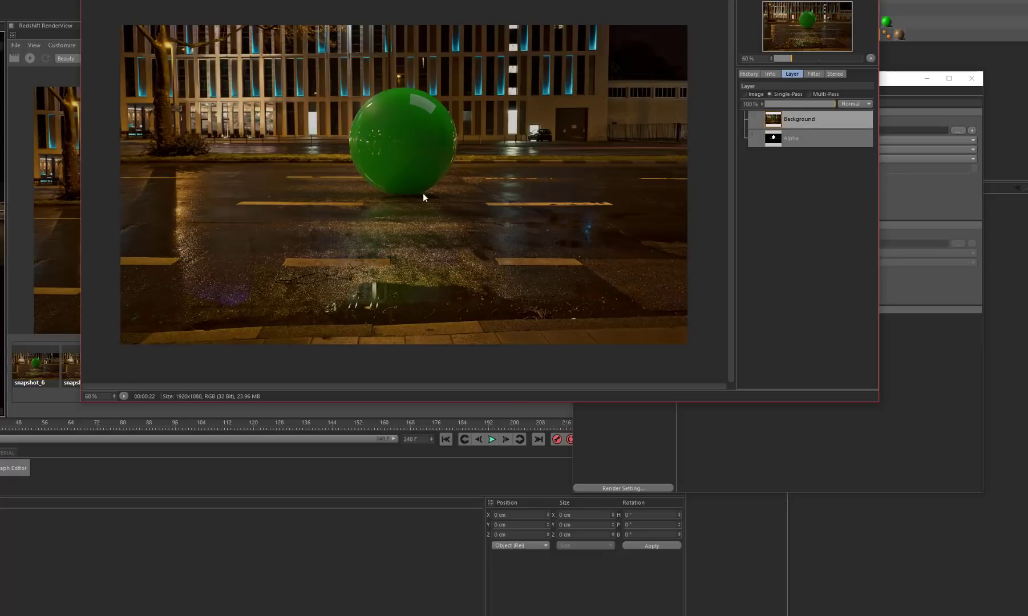
- Show the render's Alpha layer
click(809, 145)
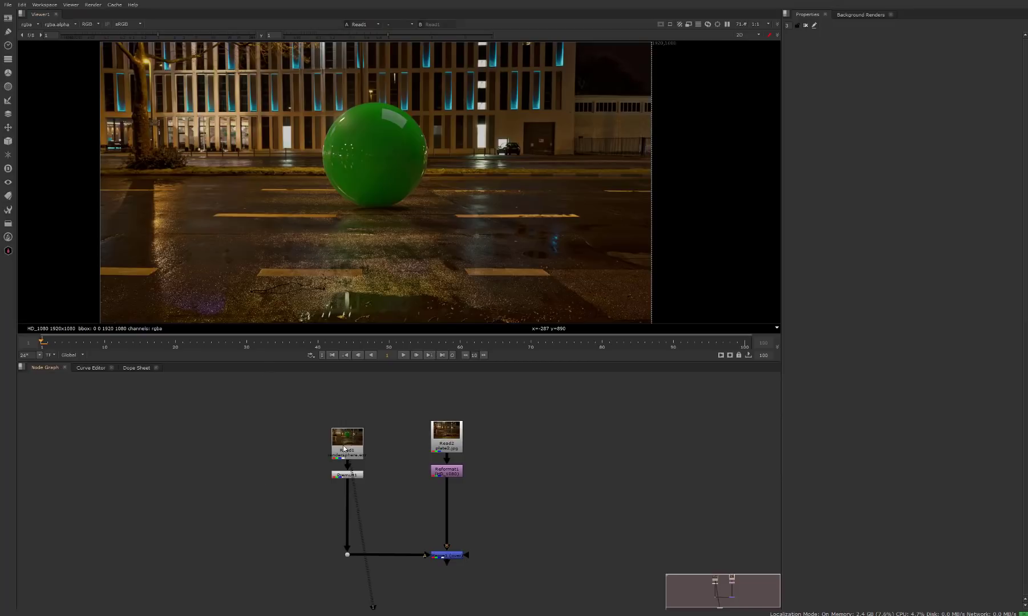
- In Nuke, move the Read1 node holding rendersphere.exr slightly up and inspect the rendered sphere in the viewer
drag(344, 449, 344, 435)
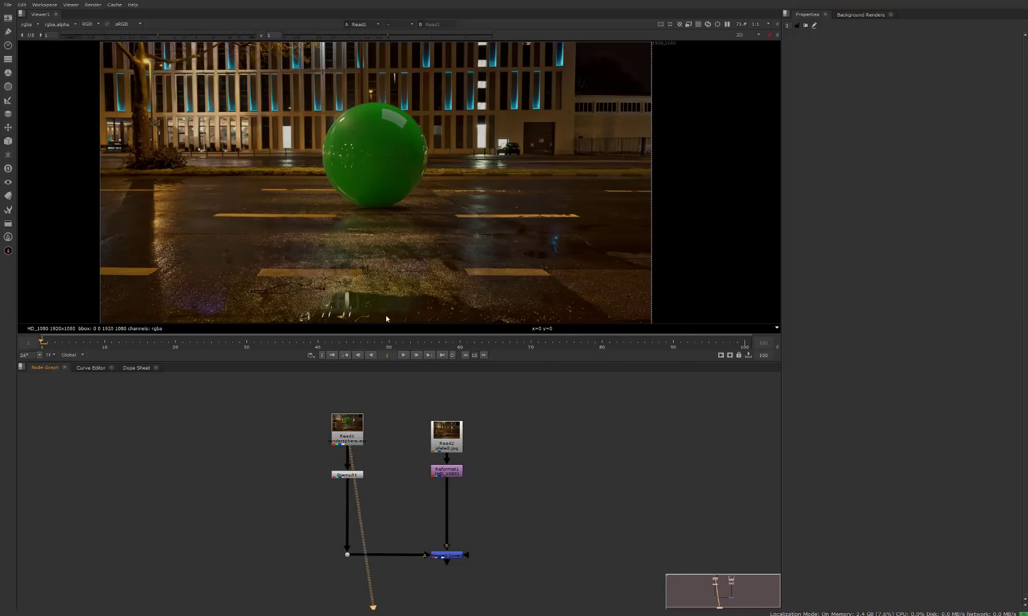
scroll(368, 198, up, 2)
scroll(368, 198, down, 3)
scroll(368, 198, up, 5)
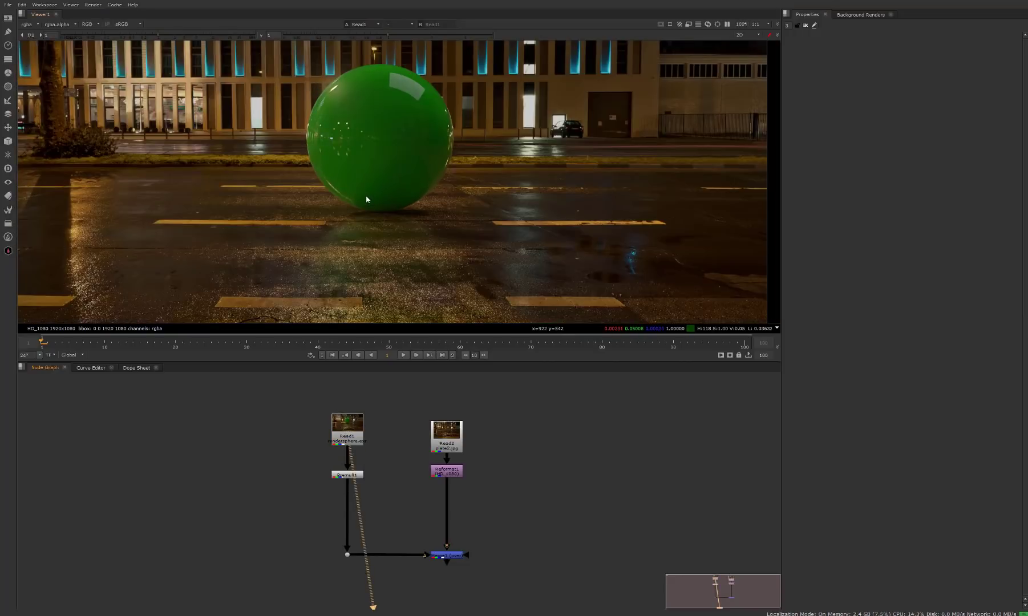
- Move the Read2 plate node slightly up and compare the empty plate with the Read1 render in the viewer
scroll(366, 199, down, 2)
drag(442, 447, 442, 434)
key(1)
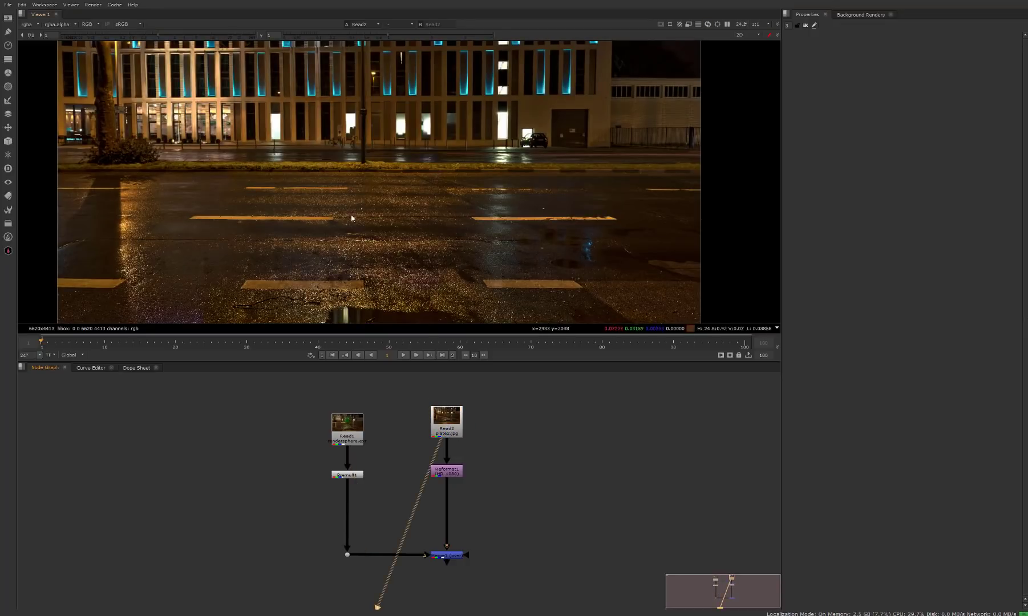
key(1)
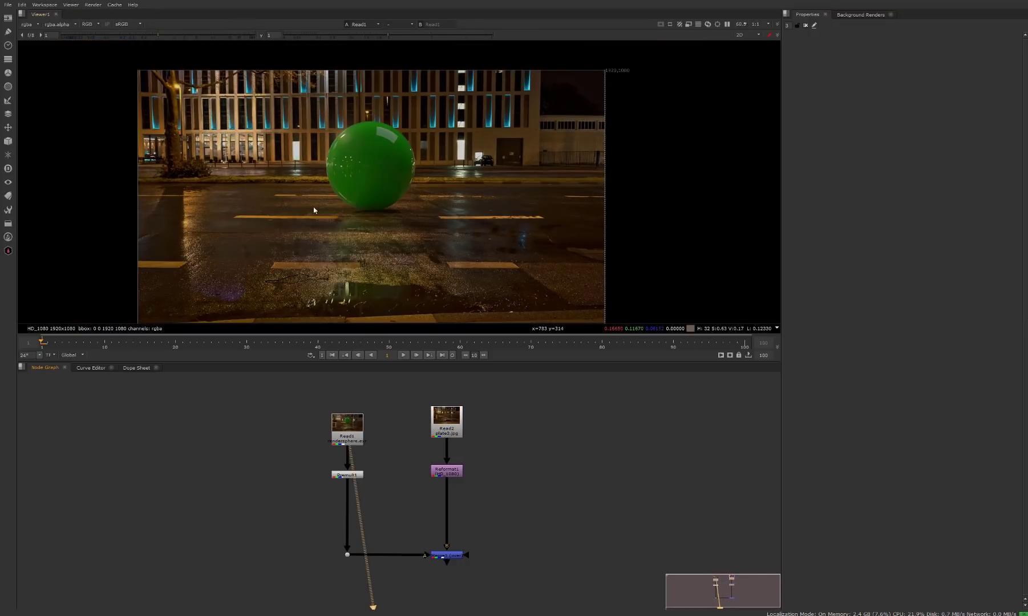
- Compare the Read1 render's alpha channel with its color image and examine the ground contact below the sphere
click(347, 426)
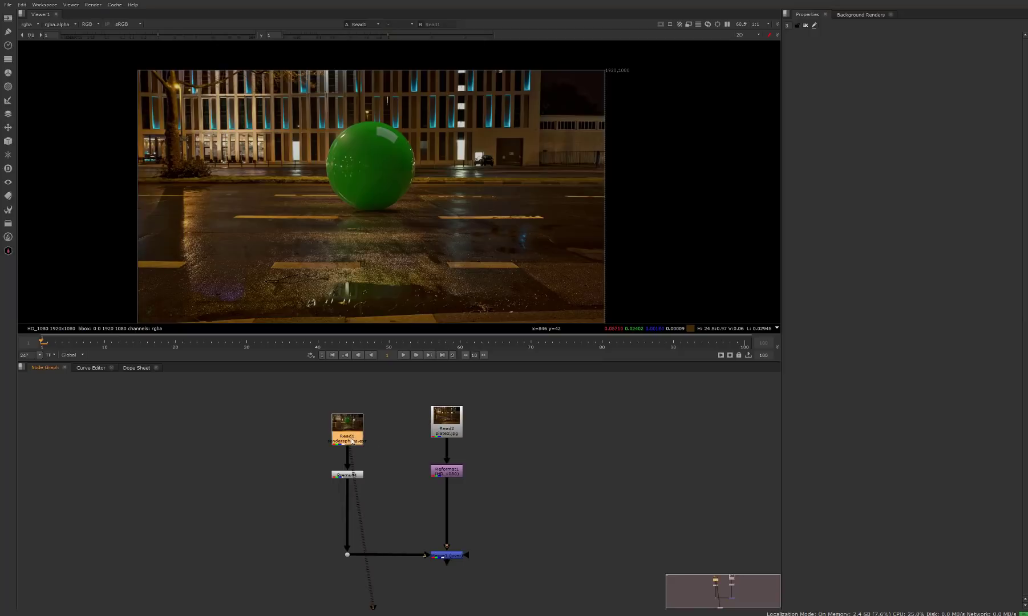
click(347, 475)
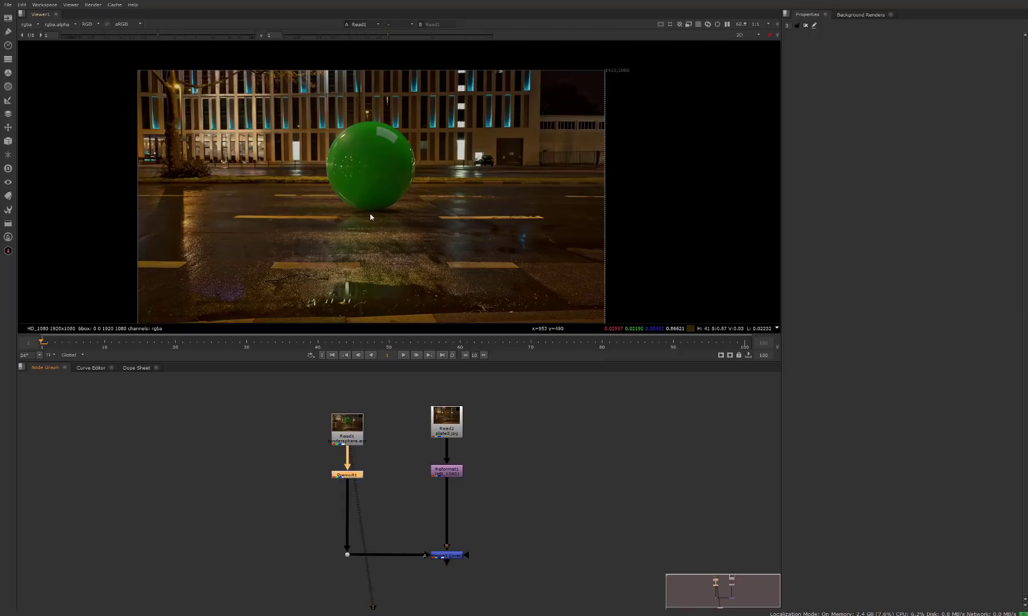
key(a)
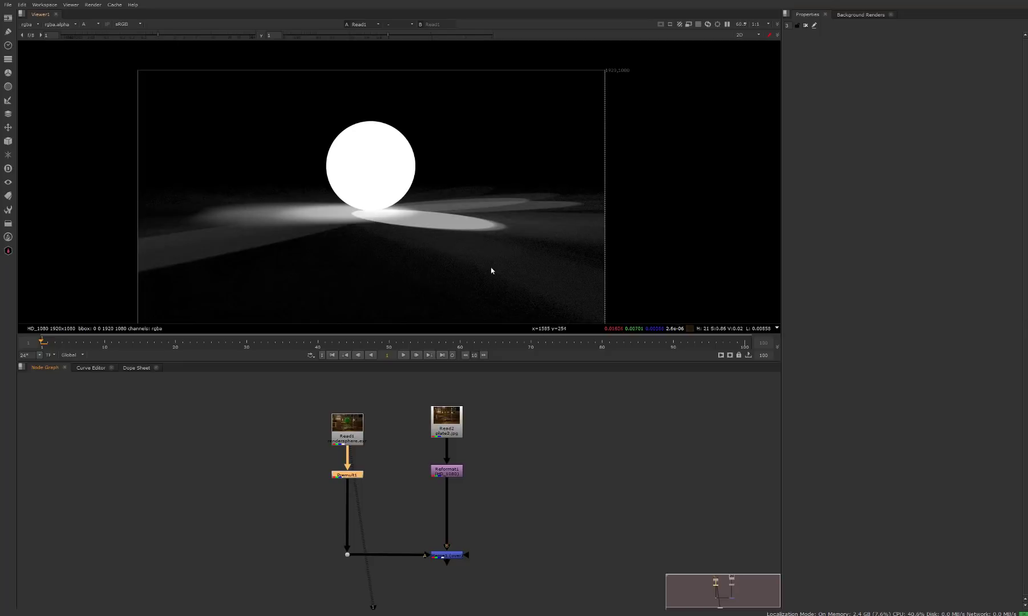
key(a)
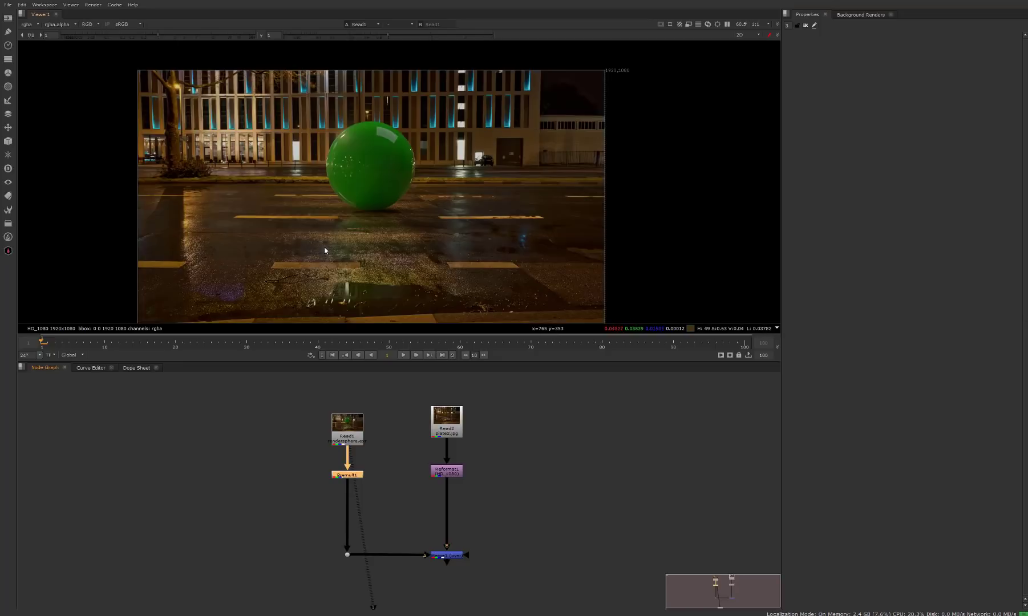
scroll(336, 244, up, 3)
scroll(385, 215, up, 2)
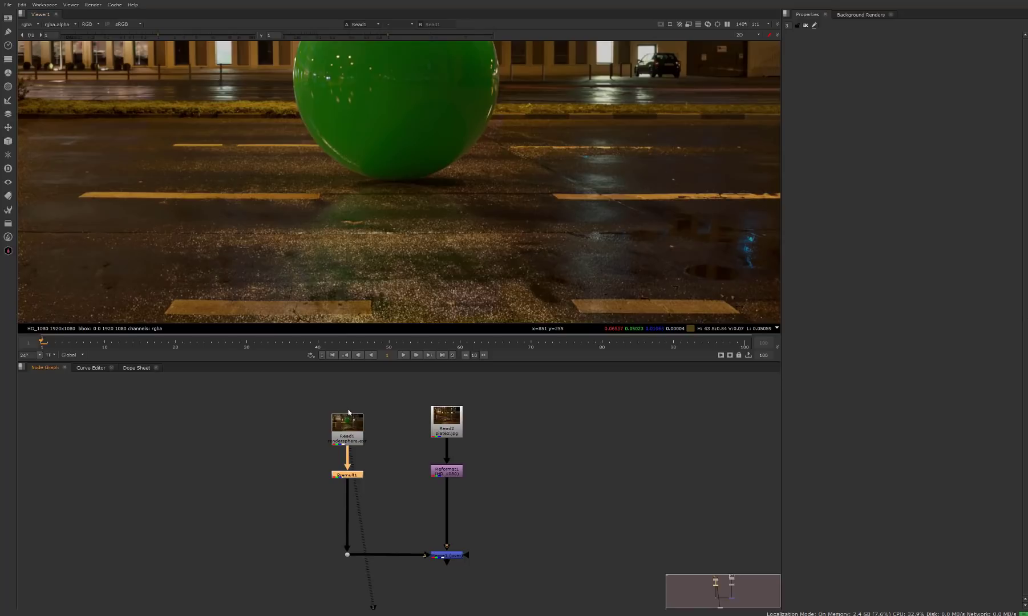
- Try moving the unpremultiplied Read1 render with a Transform node and delete that node
scroll(334, 215, down, 5)
click(354, 440)
key(t)
mouse_move(355, 195)
mouse_down()
mouse_move(269, 204)
mouse_move(384, 201)
mouse_move(307, 211)
mouse_move(358, 206)
mouse_up()
key(Delete)
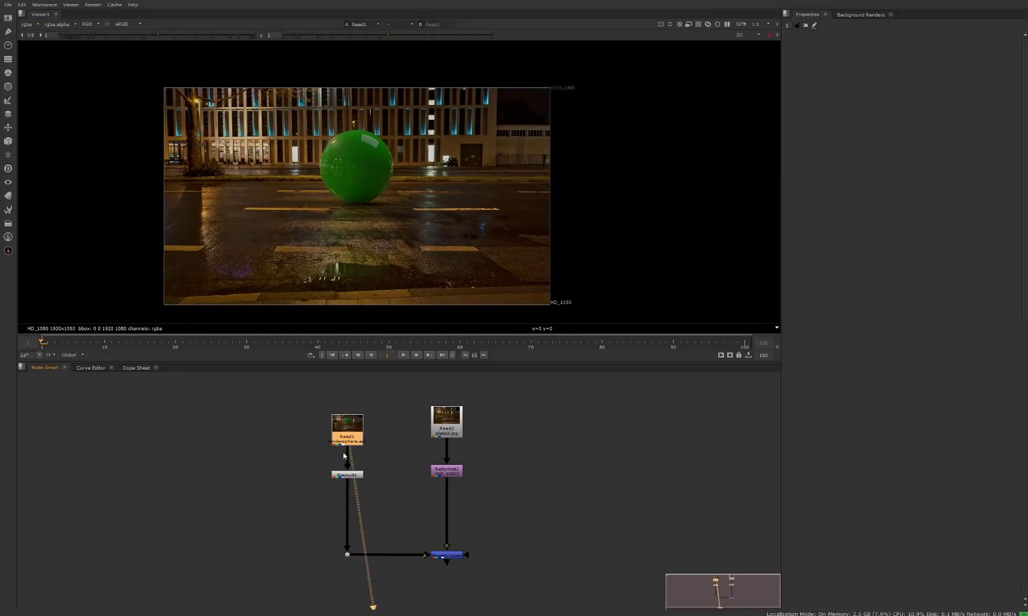
- Move the Premult1 node closer below Read1 and view its premultiplied output
drag(347, 475, 349, 465)
key(1)
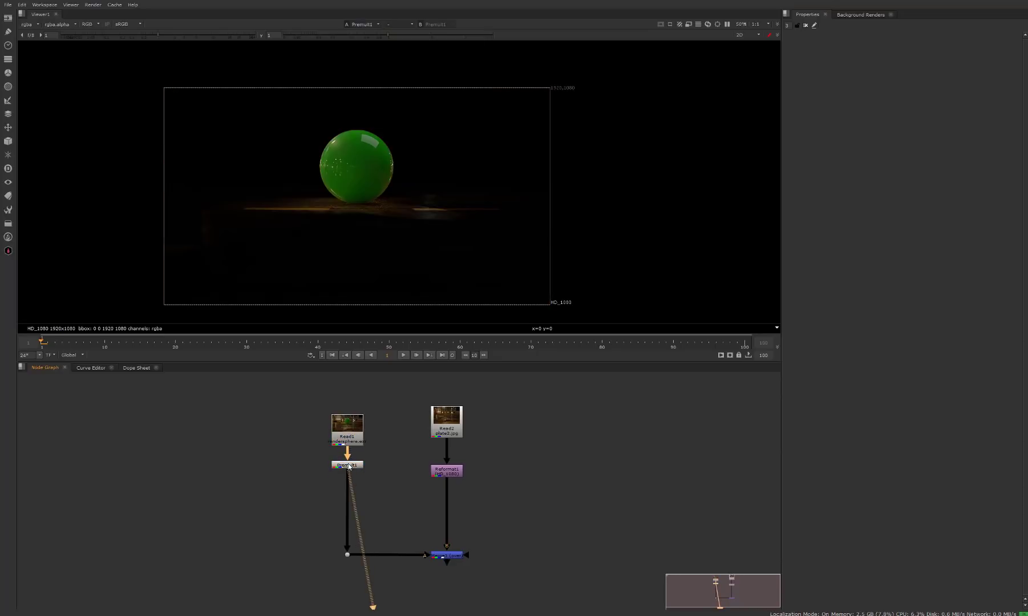
scroll(362, 204, up, 2)
scroll(373, 209, down, 2)
scroll(374, 209, up, 3)
- Compare Premult1's alpha channel with its color image, ending on the alpha
key(a)
key(a)
key(a)
key(a)
scroll(246, 177, down, 3)
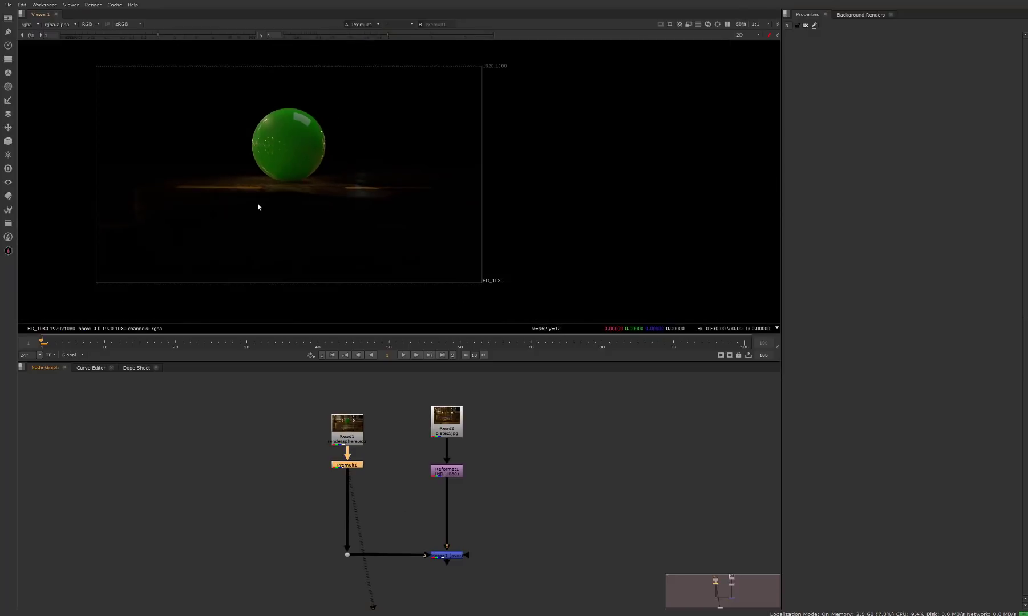
key(a)
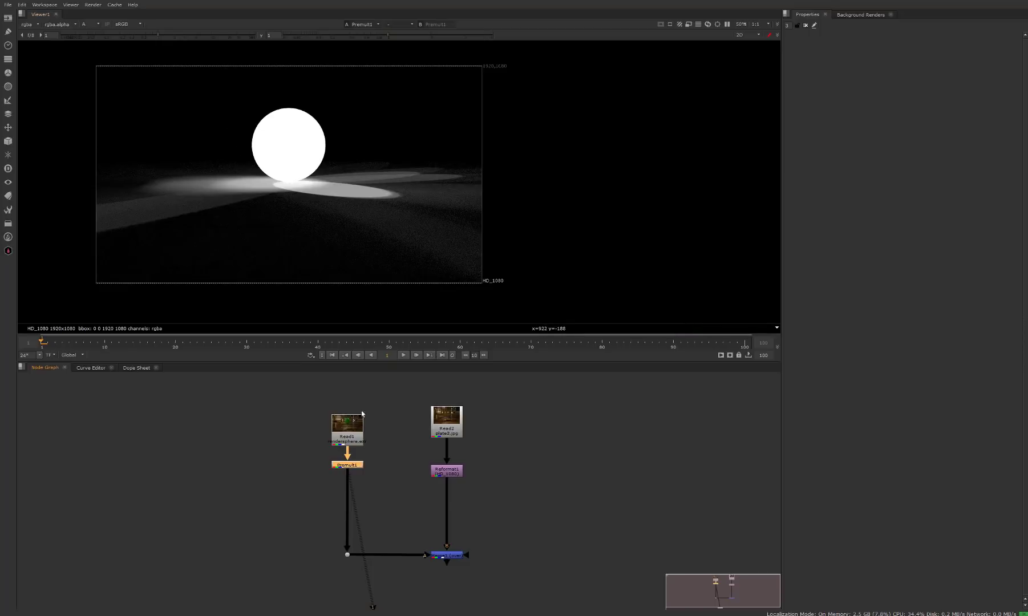
- View the Read2 plate's alpha, return to color and inspect the plate after the Reformat1 node
middle_drag(417, 496, 396, 461)
click(427, 417)
key(1)
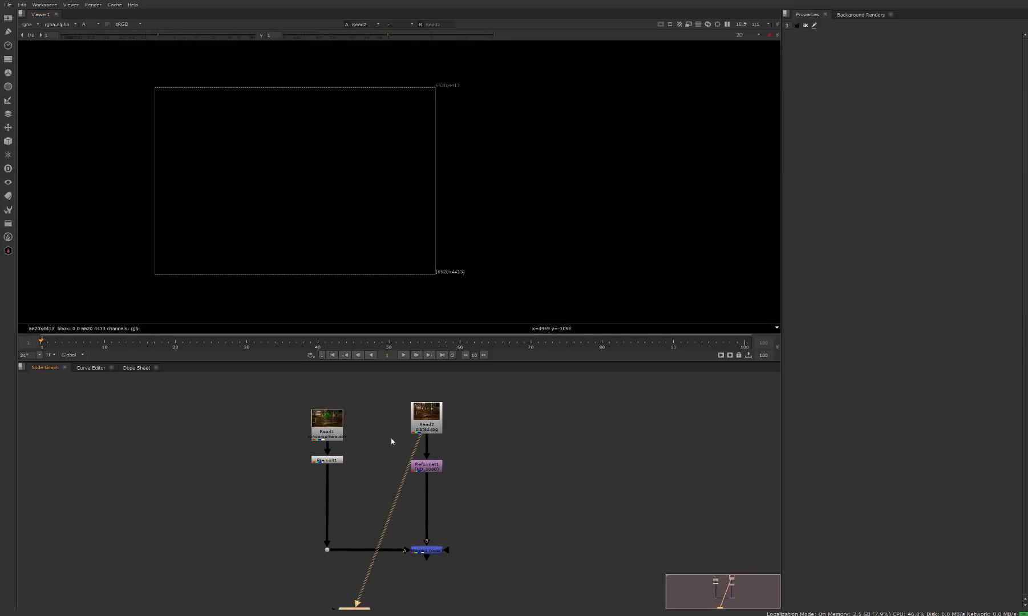
key(a)
click(426, 463)
key(1)
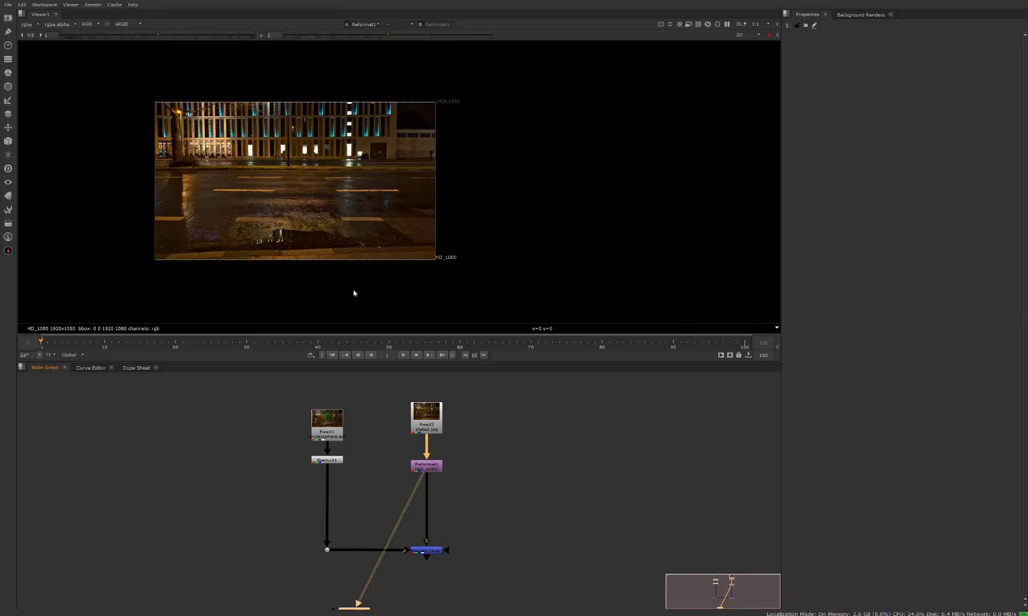
scroll(283, 192, up, 5)
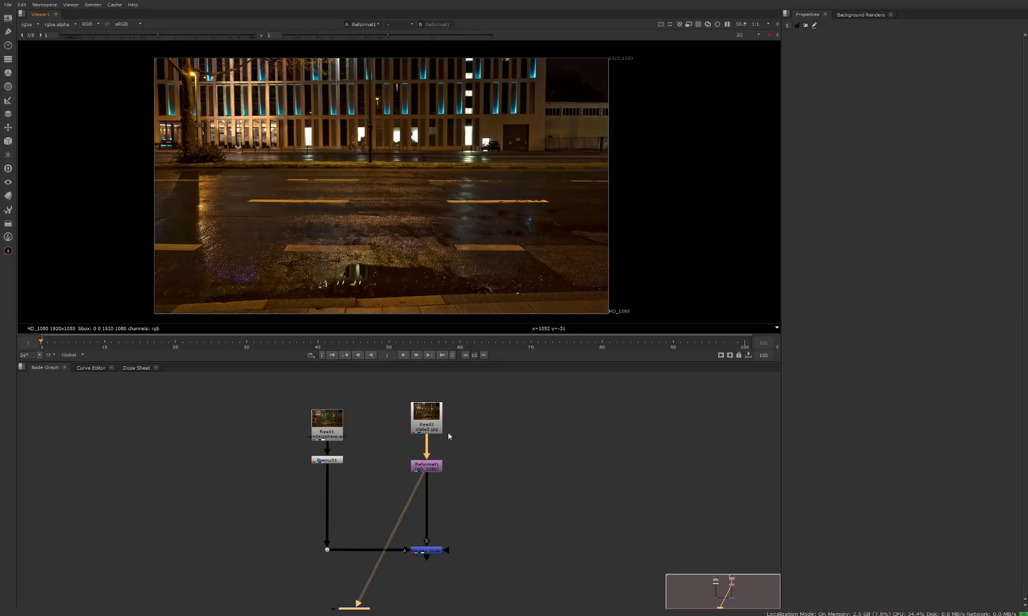
- Compare the original Read1 sphere render with the reformatted plate in the viewer, ending on Reformat1
key(2)
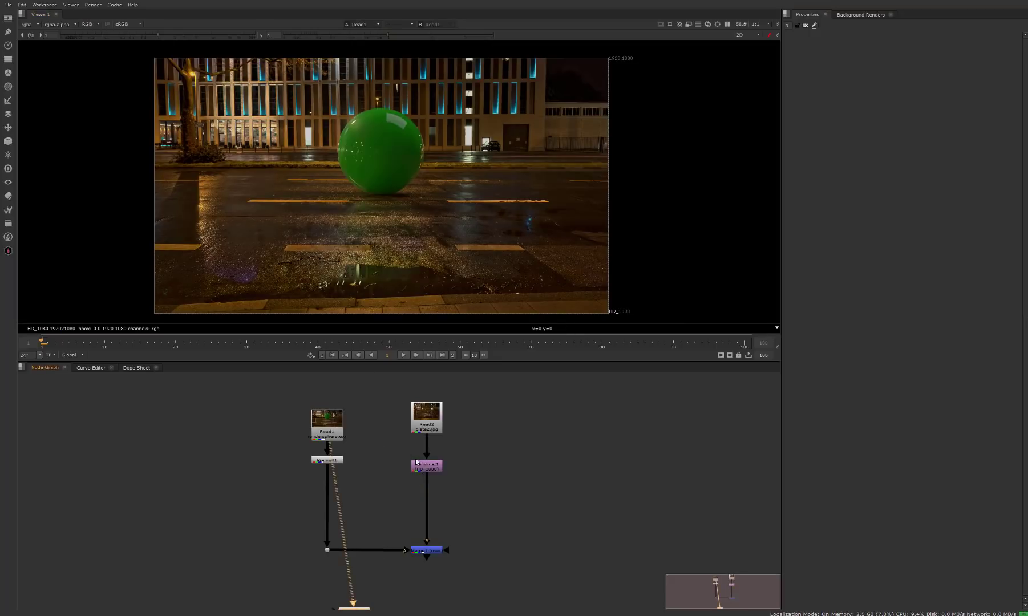
key(1)
click(327, 422)
key(1)
click(428, 467)
key(1)
- View the Merge1 output with the premultiplied sphere composited over the reformatted plate
middle_drag(439, 552, 428, 495)
click(424, 496)
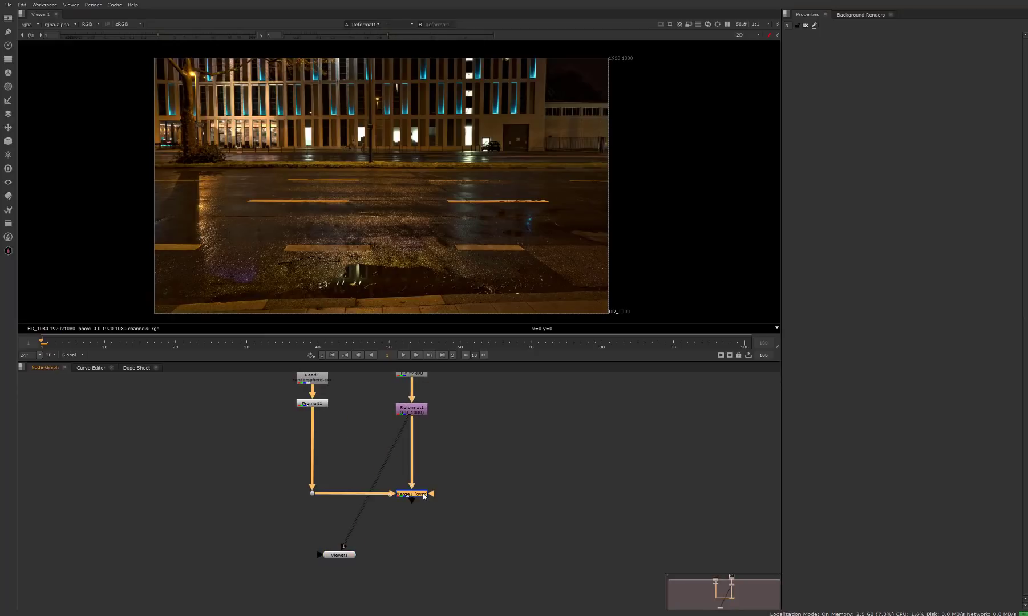
key(1)
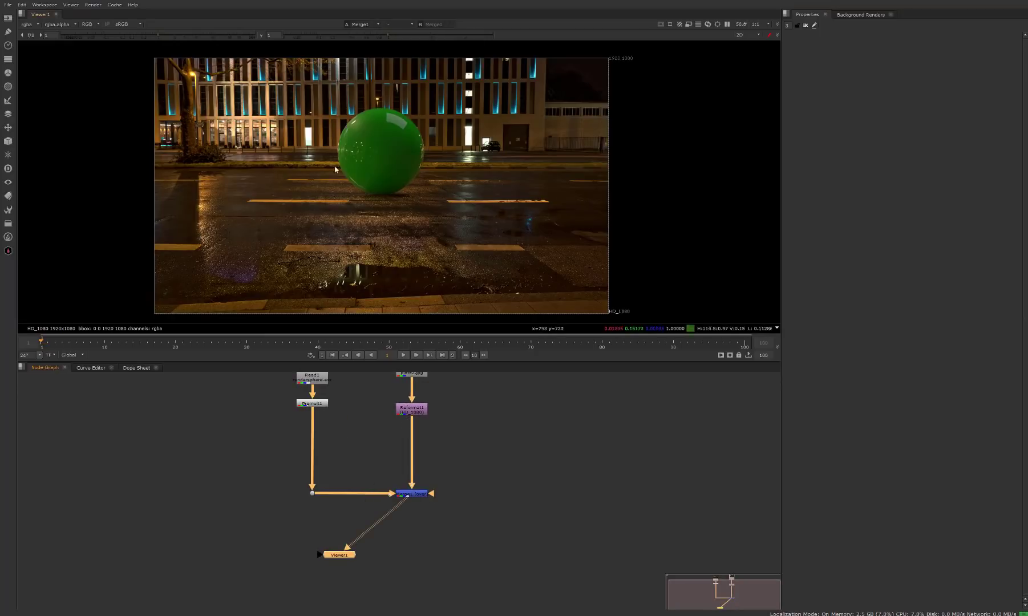
click(419, 494)
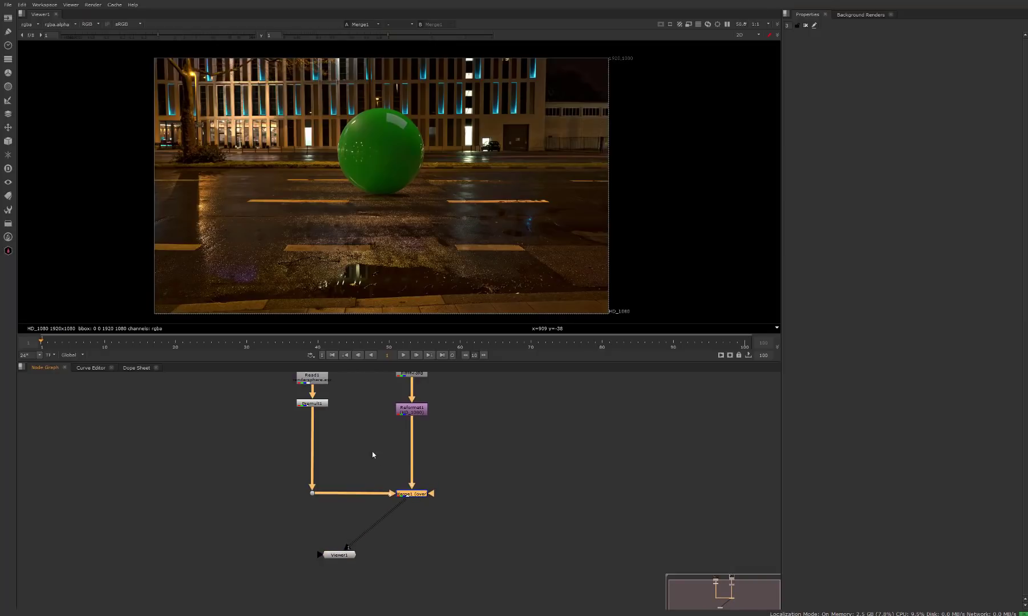
middle_drag(372, 454, 391, 479)
scroll(385, 480, down, 3)
scroll(381, 485, up, 3)
mouse_move(457, 393)
mouse_down()
mouse_move(390, 421)
mouse_move(427, 492)
mouse_move(395, 500)
mouse_up()
drag(385, 389, 311, 455)
middle_drag(472, 516, 429, 468)
drag(430, 466, 349, 504)
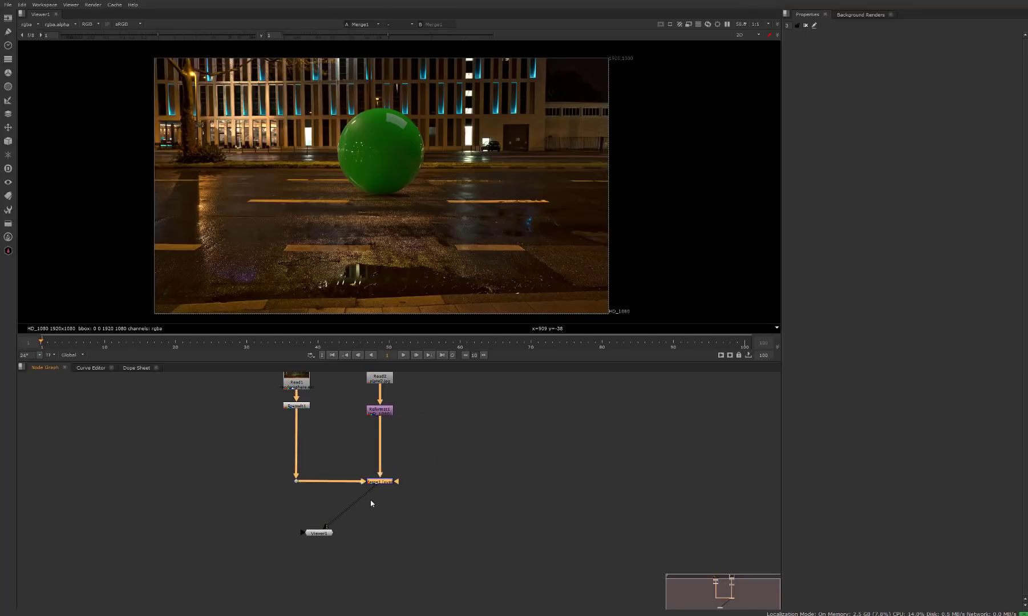
mouse_move(372, 501)
middle_down()
mouse_move(367, 520)
mouse_move(367, 510)
middle_up()
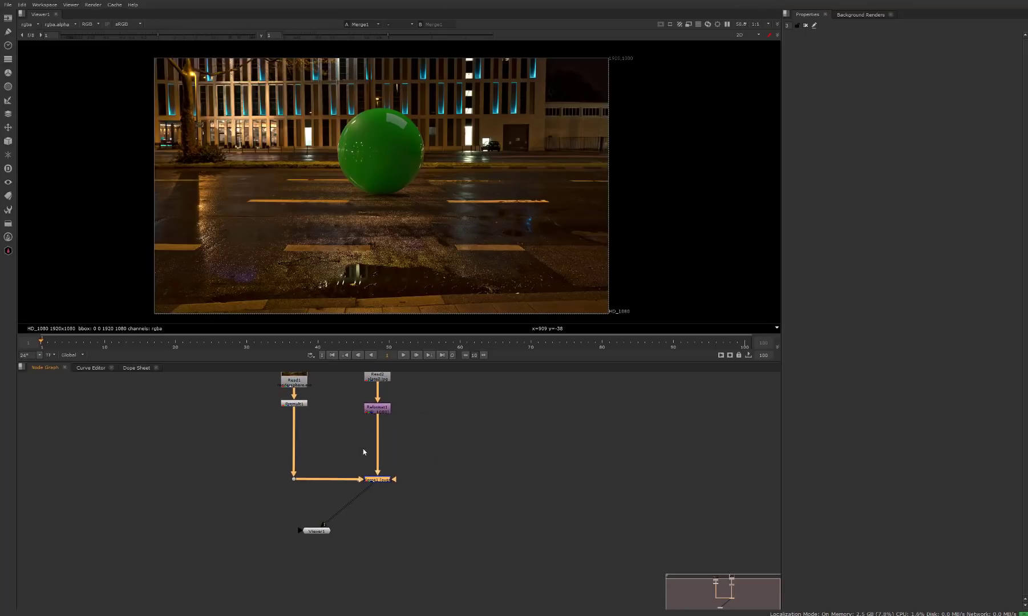
scroll(363, 452, up, 1)
scroll(250, 489, down, 2)
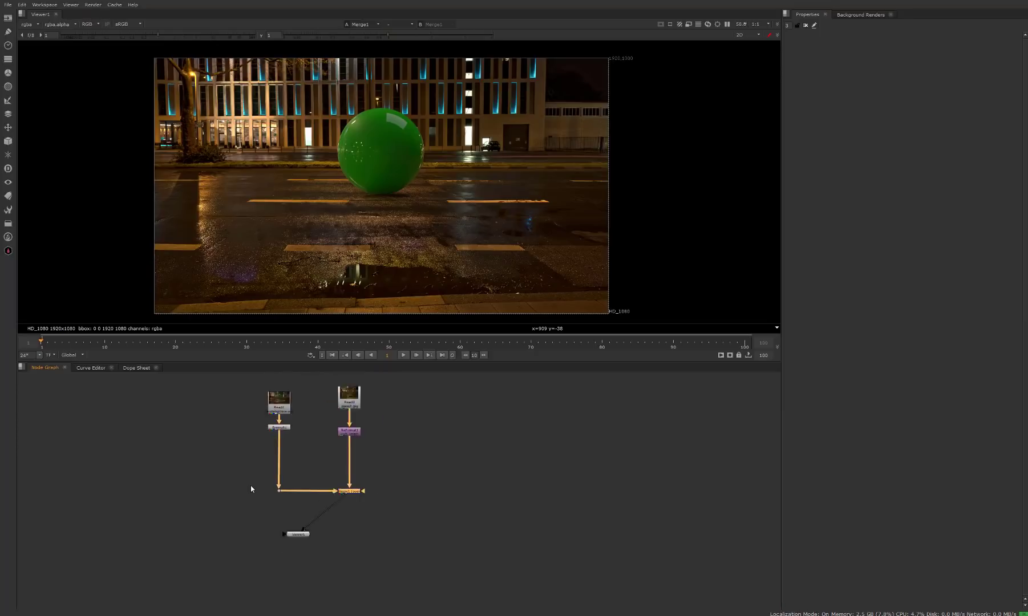
scroll(251, 486, up, 2)
- Add a Grade node after Premult1, lower its gain to about 0.53 and tint the gain toward warm orange
click(457, 507)
click(291, 403)
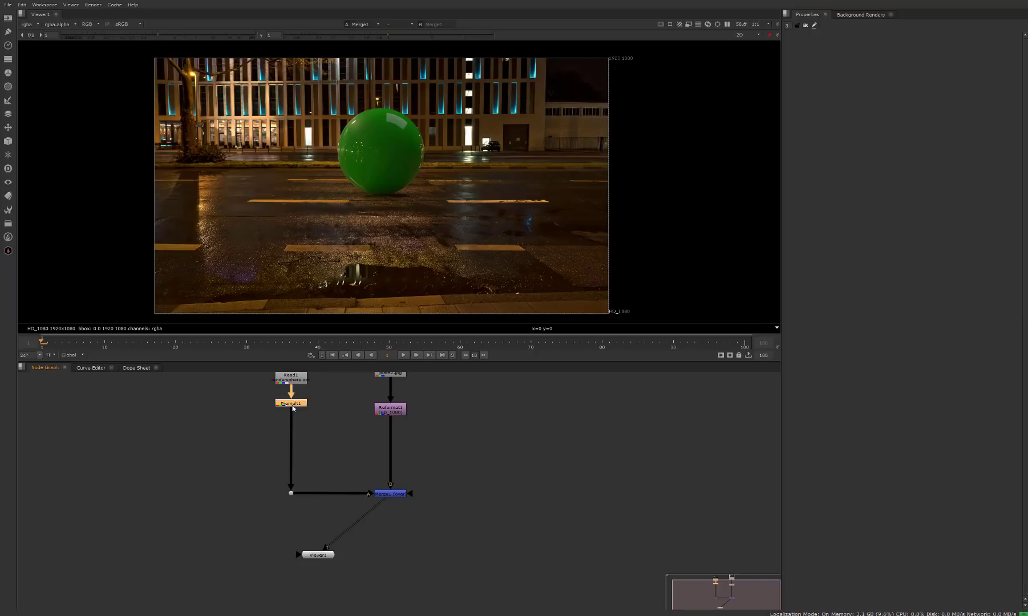
key(g)
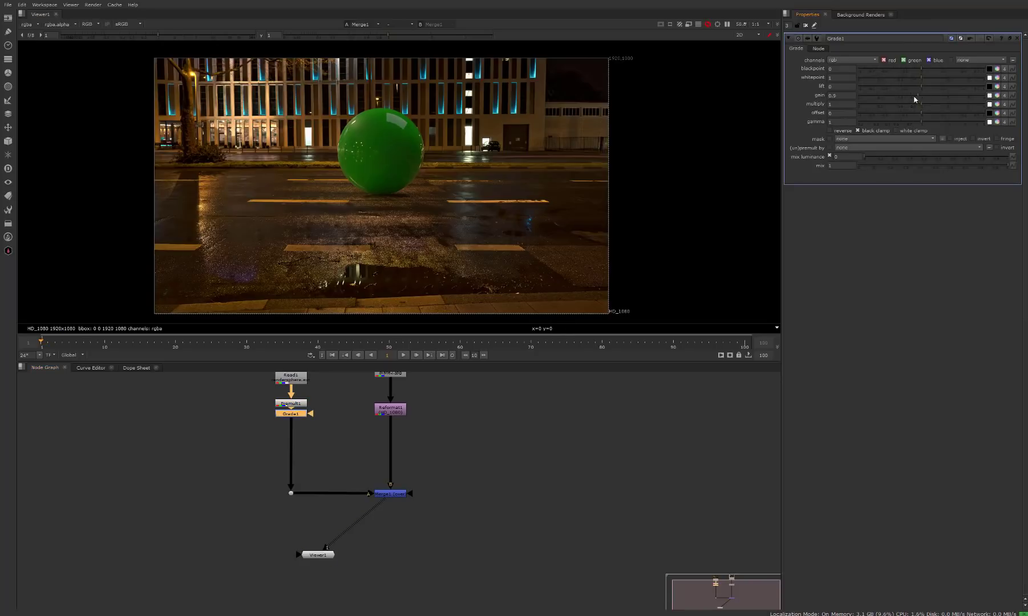
drag(918, 97, 905, 97)
click(997, 95)
drag(810, 122, 830, 105)
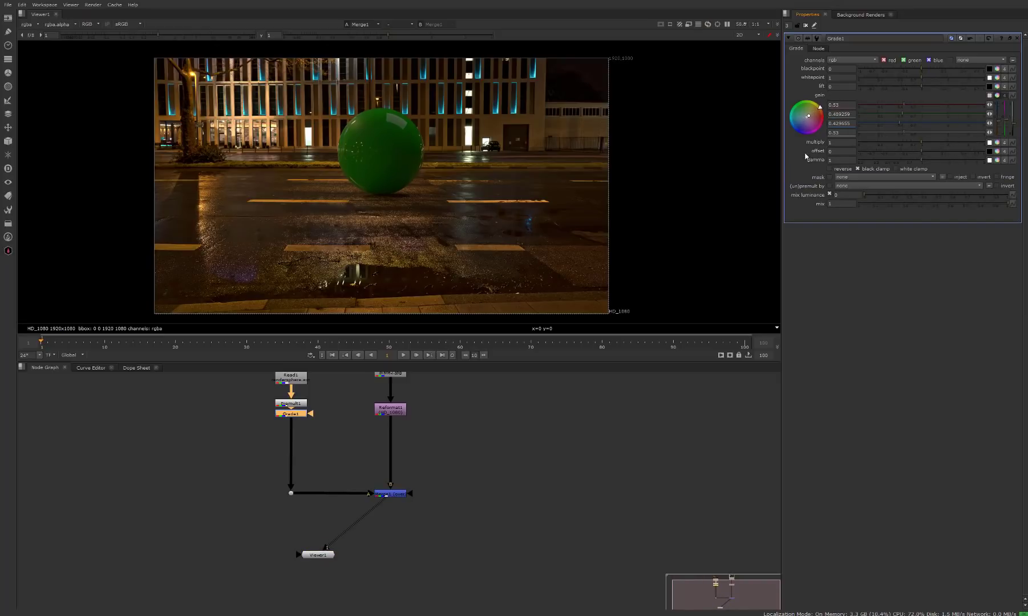
- Warm and lift the Grade node's gamma to about 1.22 red and 1.10 green, with blue just under 1
click(997, 161)
drag(812, 185, 837, 168)
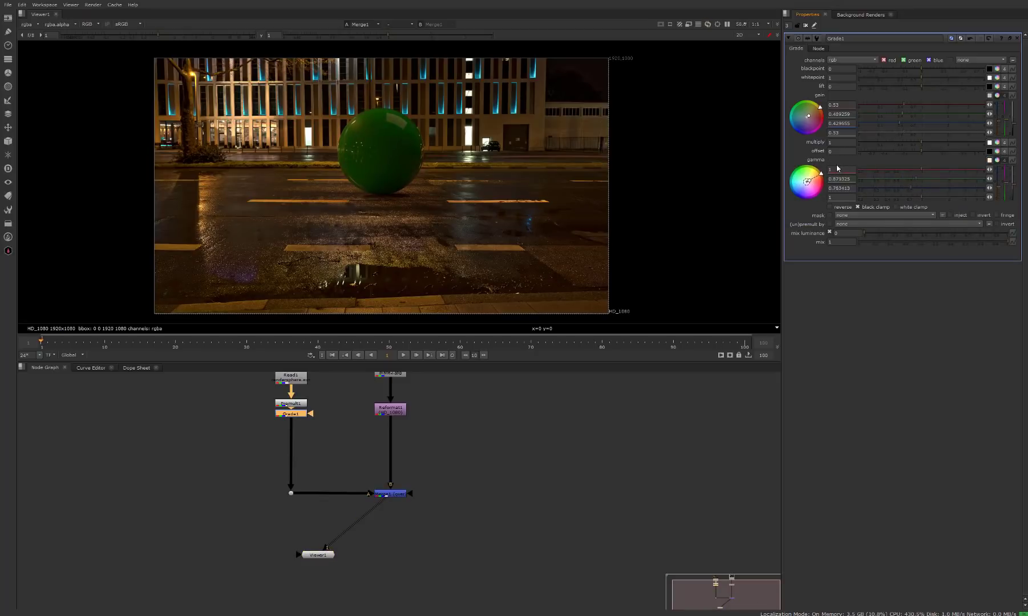
drag(1015, 191, 1012, 187)
scroll(380, 157, up, 2)
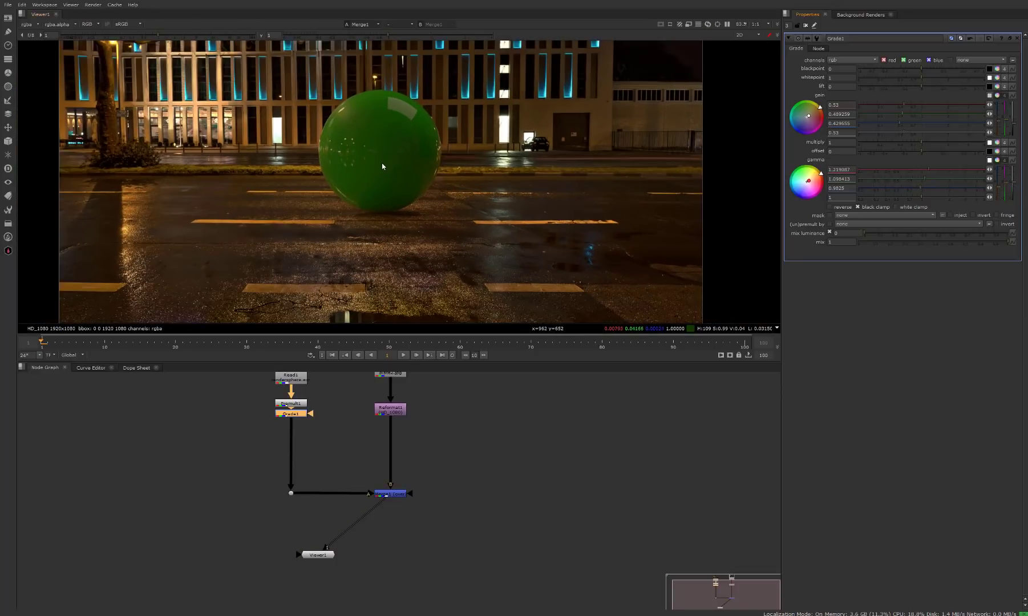
- Add a Transform node after Grade1 and shift the sphere by about -224 in x and -68 in y
click(325, 441)
click(291, 414)
key(t)
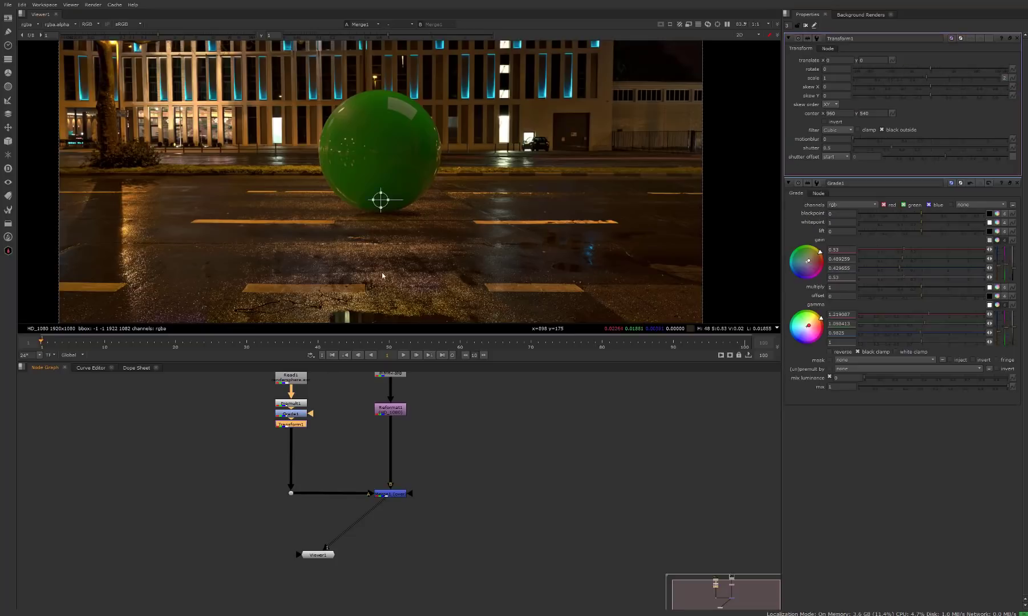
drag(381, 199, 302, 227)
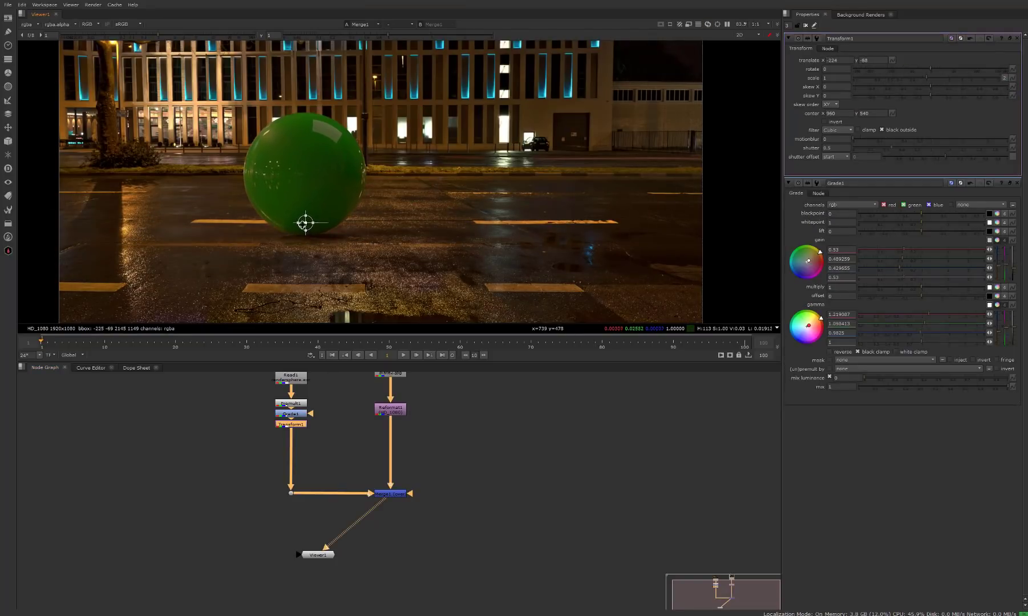
- View the Transform node's output, shift it to about -237, -16, and delete the node
key(1)
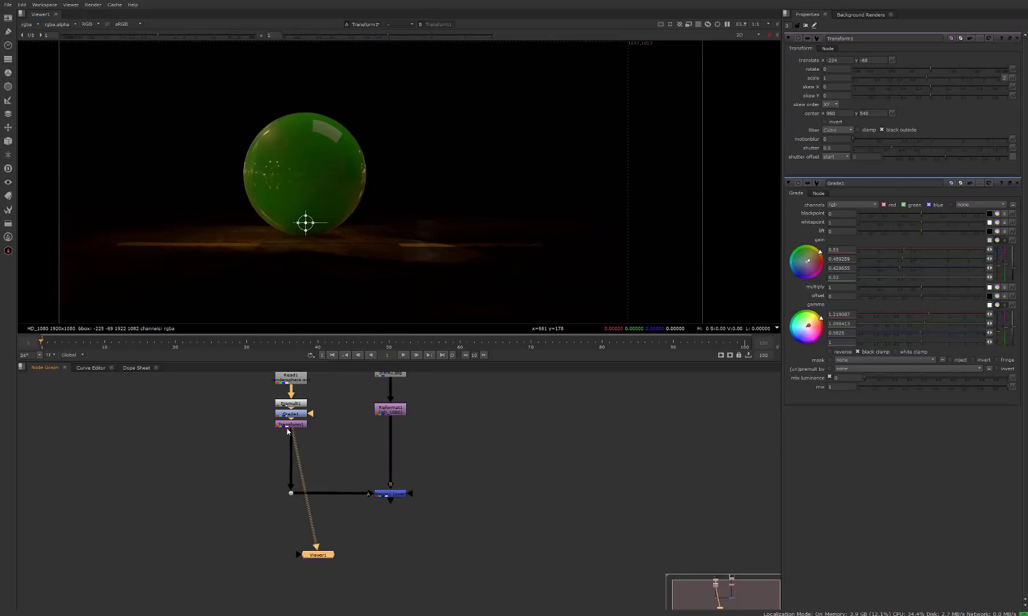
drag(303, 222, 299, 205)
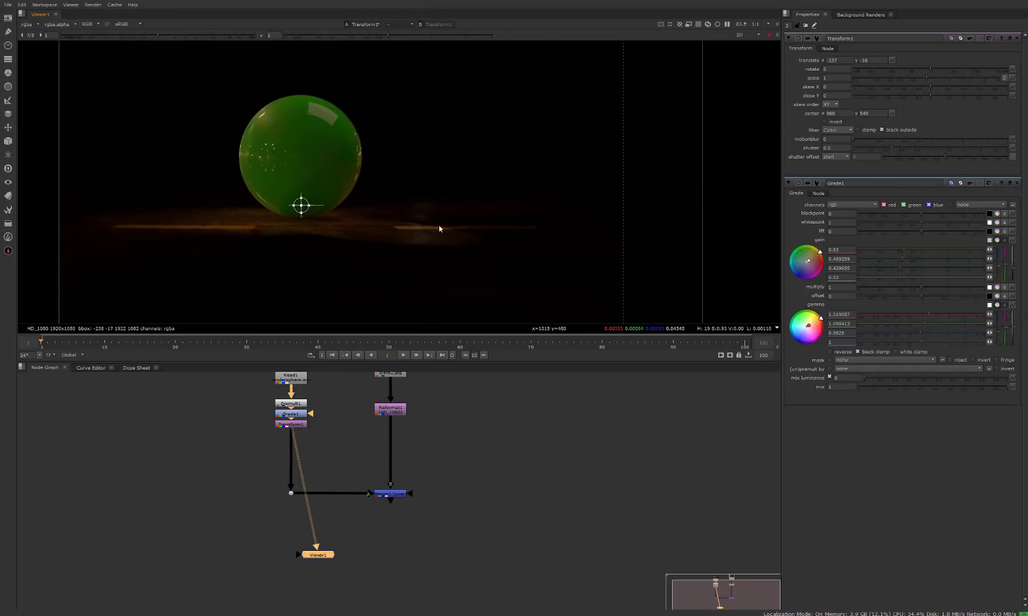
click(290, 426)
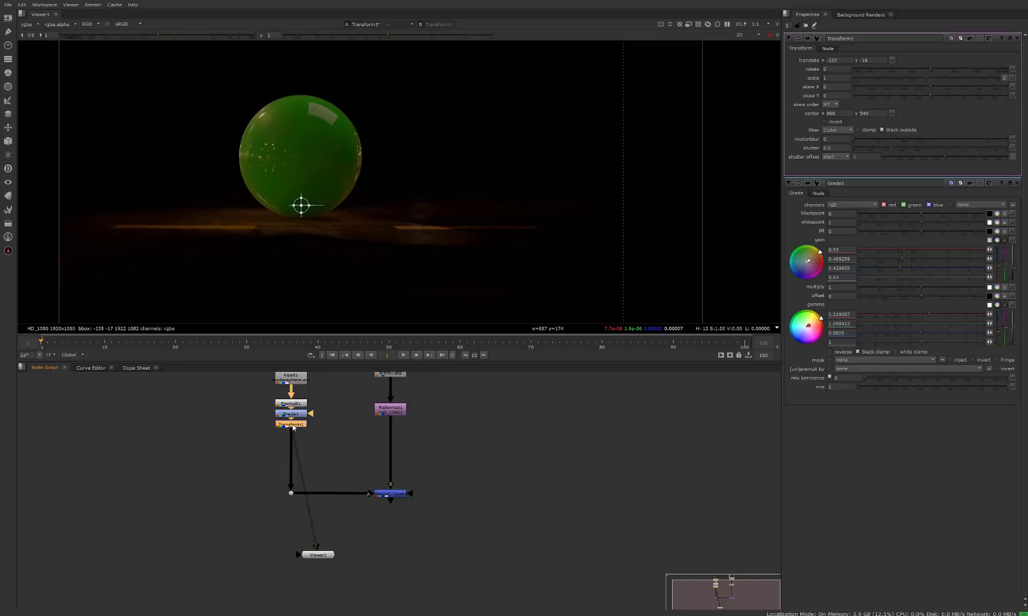
key(Delete)
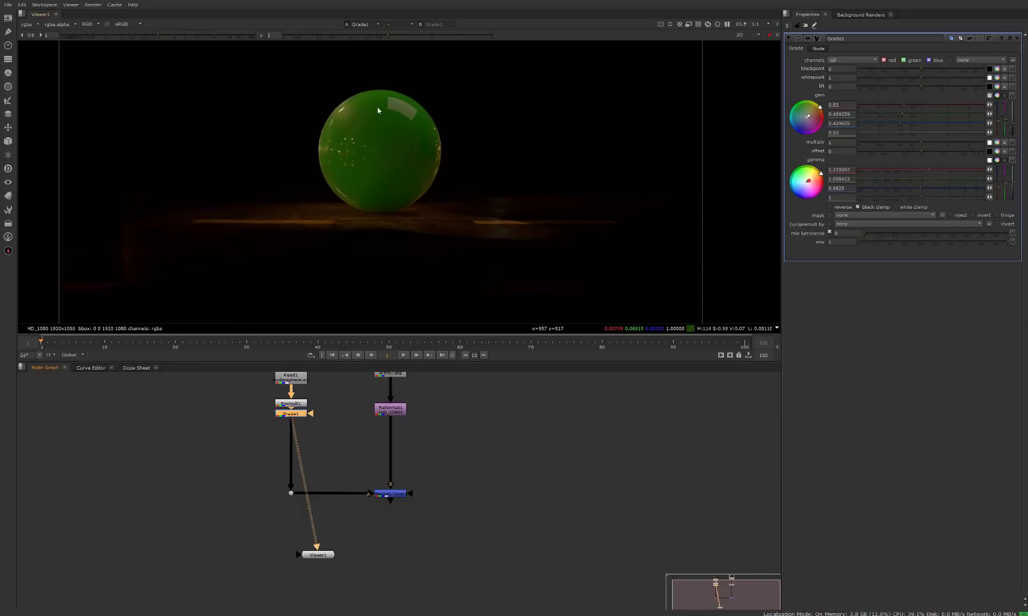
- Show the Merge1 node's composite in the viewer
click(352, 401)
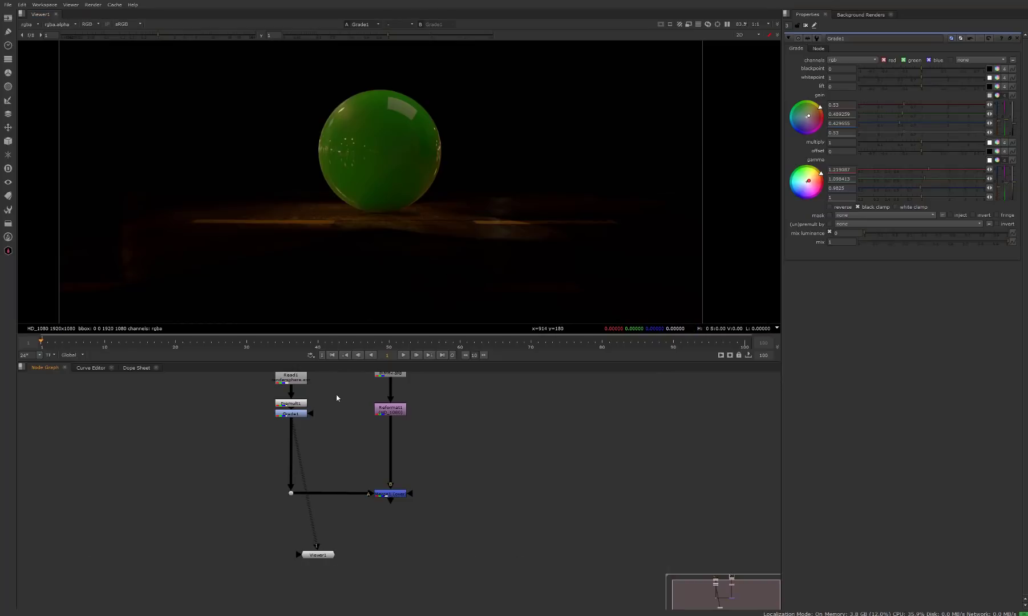
click(300, 416)
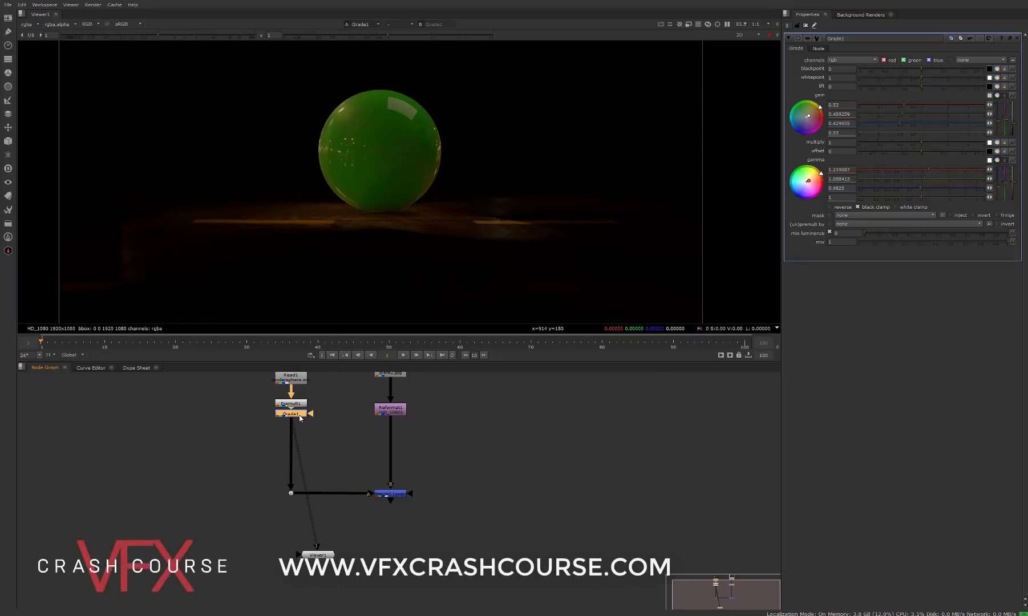
click(404, 494)
key(1)
- Toggle Grade1 off and on to compare the sphere in the composite with and without its grade
click(306, 413)
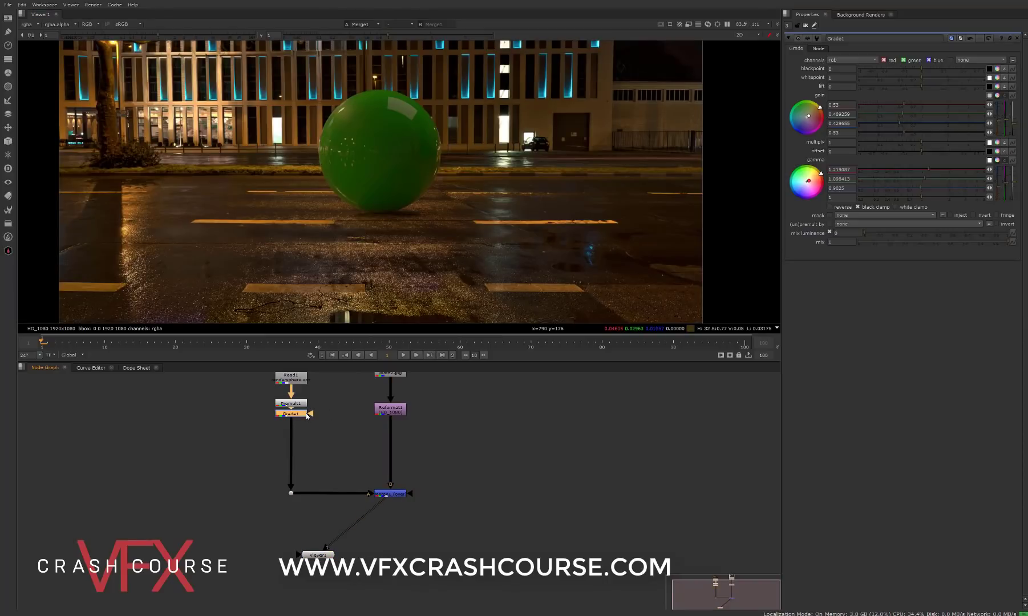
key(d)
key(d)
key(d)
key(d)
scroll(341, 213, down, 4)
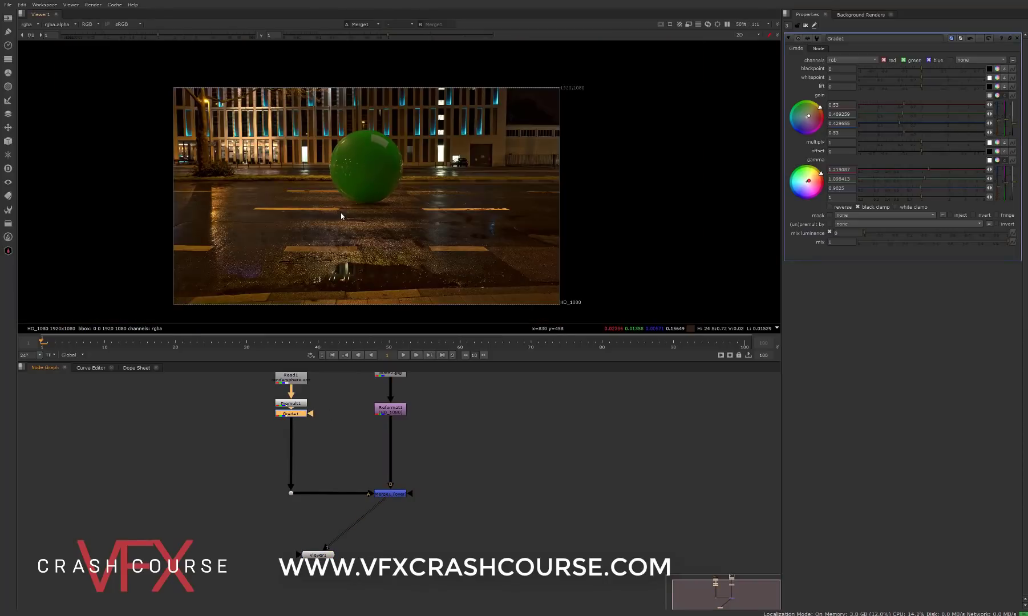
scroll(383, 224, up, 1)
click(339, 436)
click(301, 415)
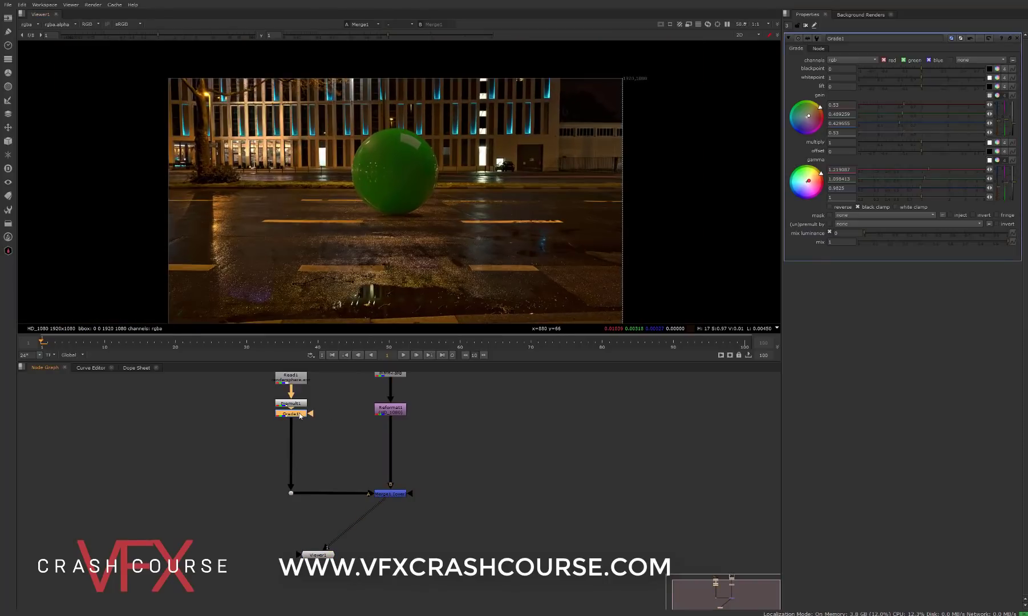
scroll(276, 163, up, 3)
click(302, 428)
click(302, 415)
key(g)
scroll(419, 249, up, 5)
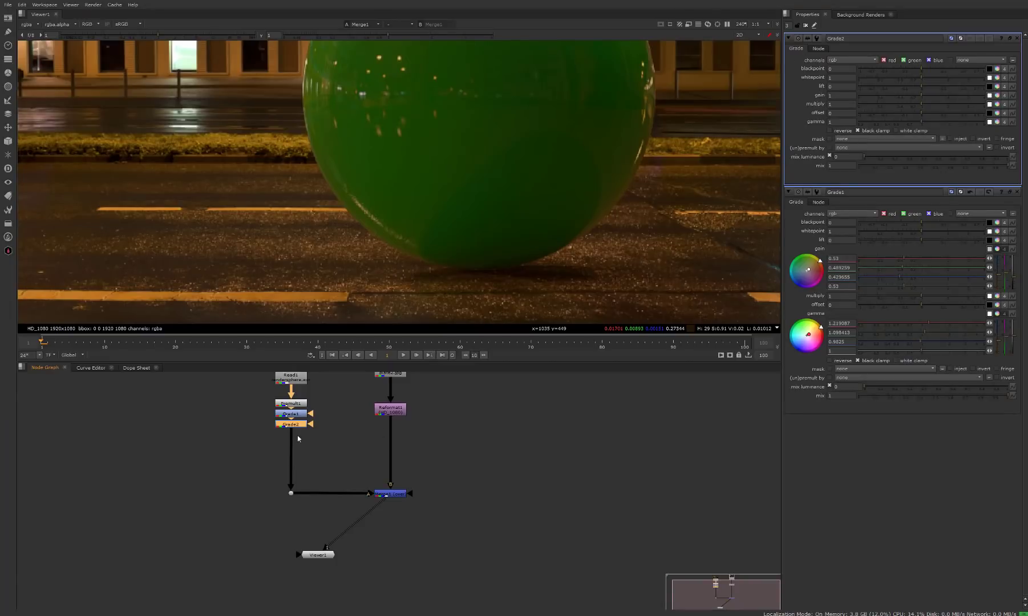
key(Delete)
- Add a Blur node after Grade1 and raise its size slightly to soften the sphere
scroll(333, 191, down, 2)
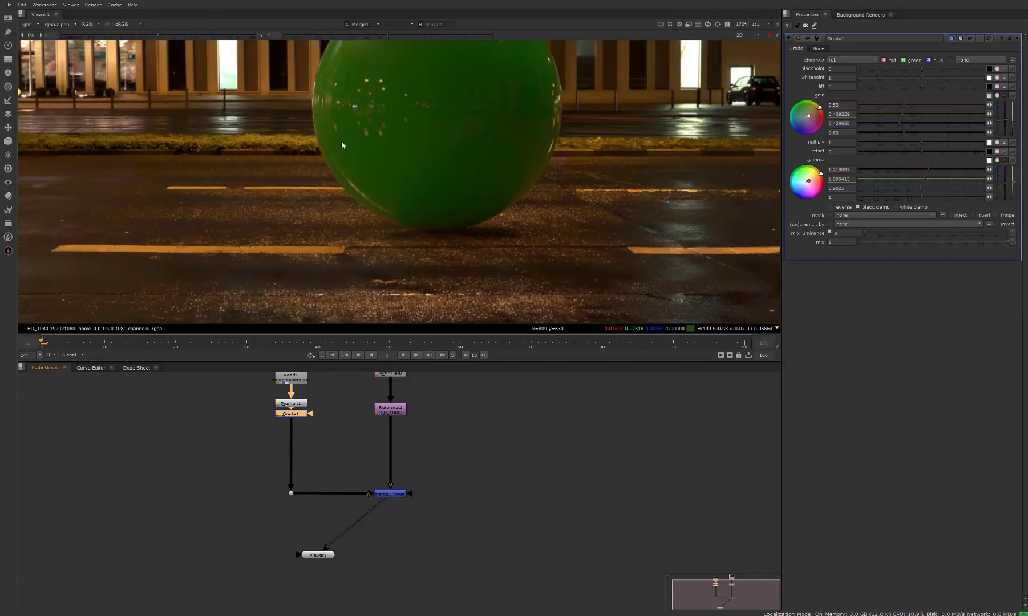
scroll(334, 191, up, 2)
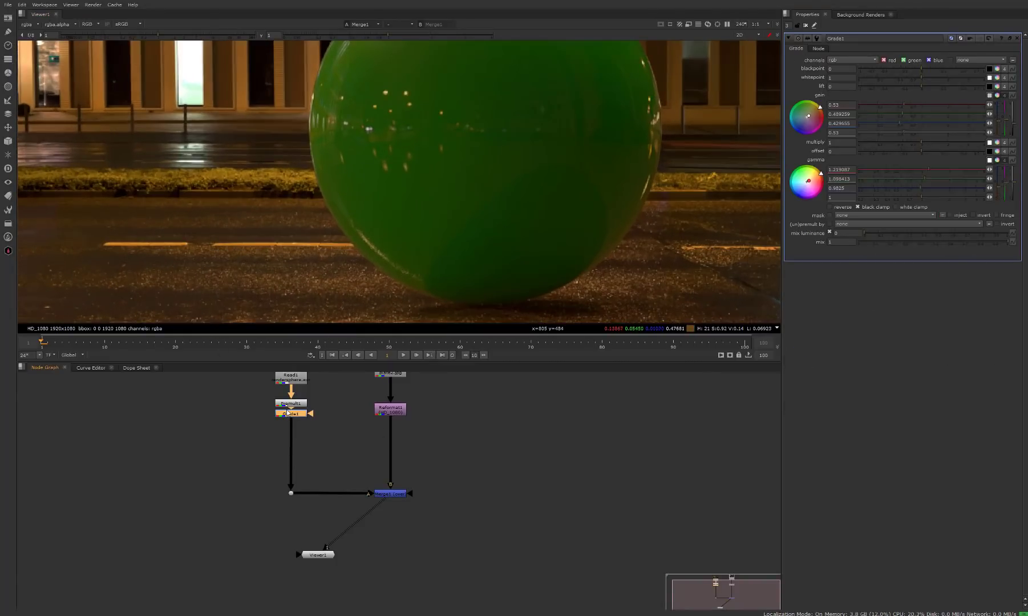
key(b)
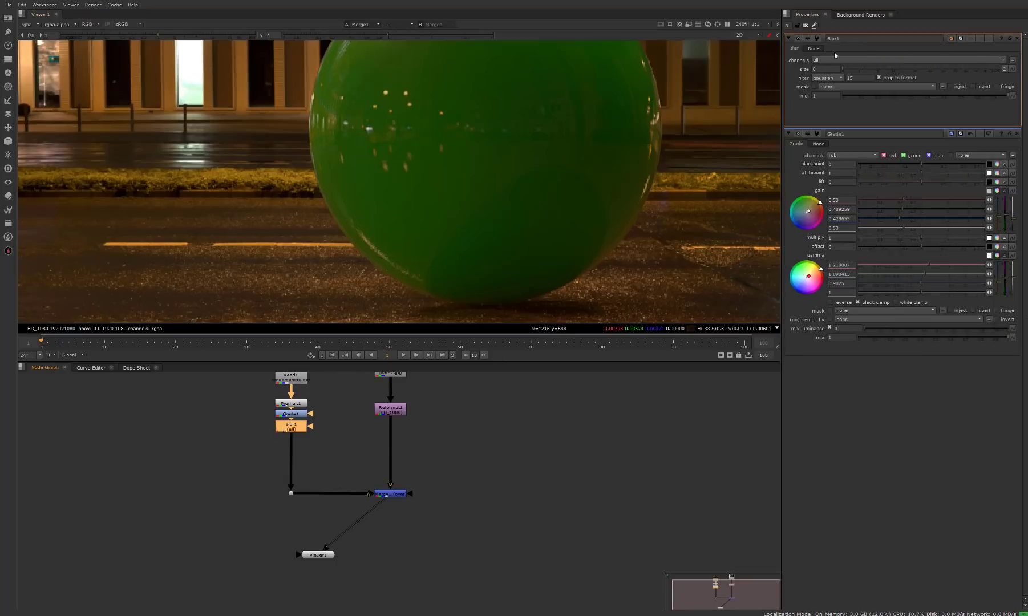
drag(856, 71, 865, 70)
scroll(408, 268, down, 3)
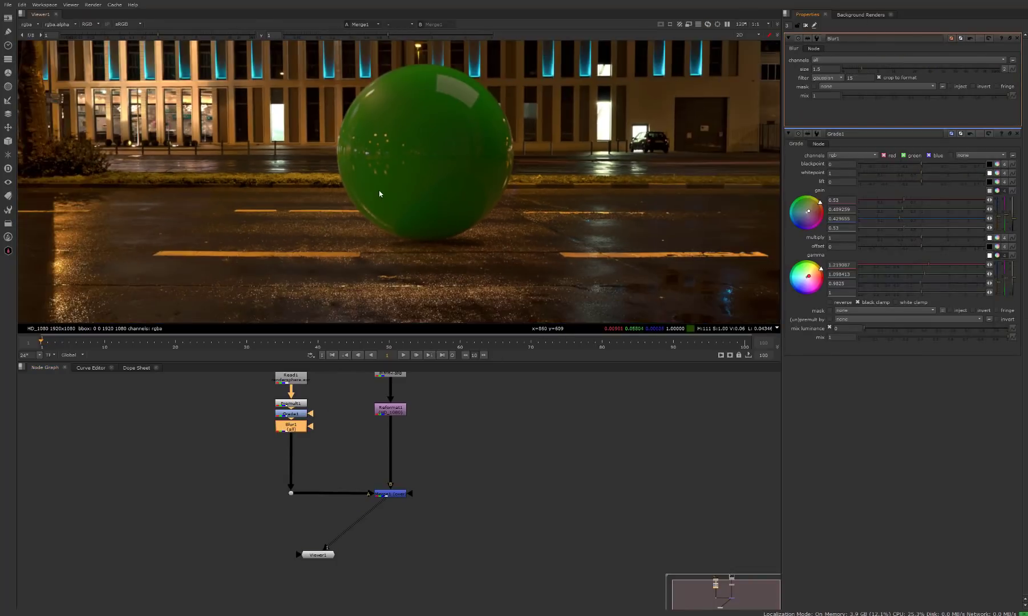
scroll(329, 291, up, 5)
scroll(348, 268, down, 4)
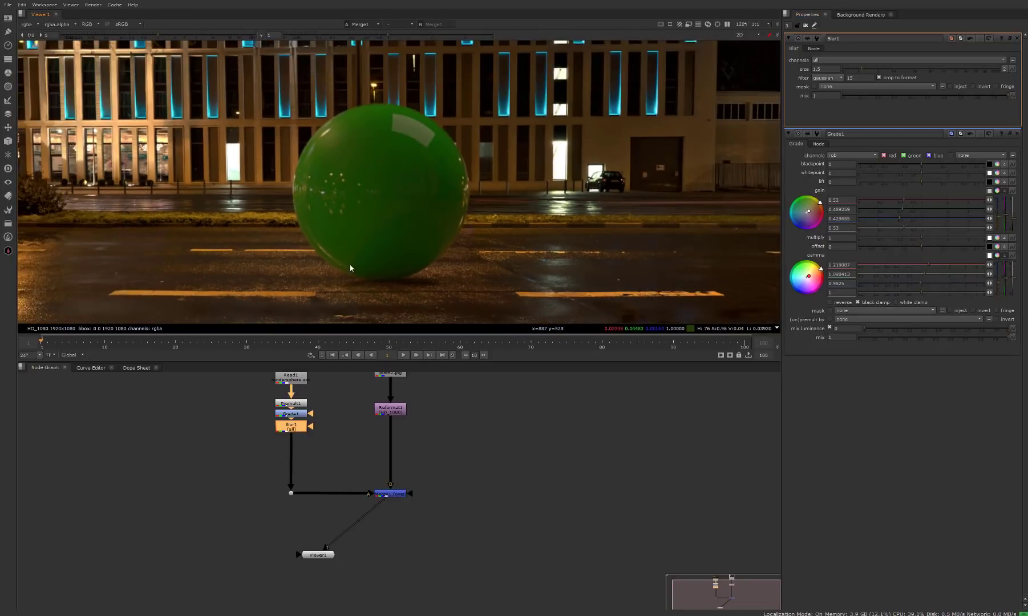
- Fine-tune the Blur node's size to about 1.3 and check the sphere's softness against the plate
drag(857, 70, 850, 70)
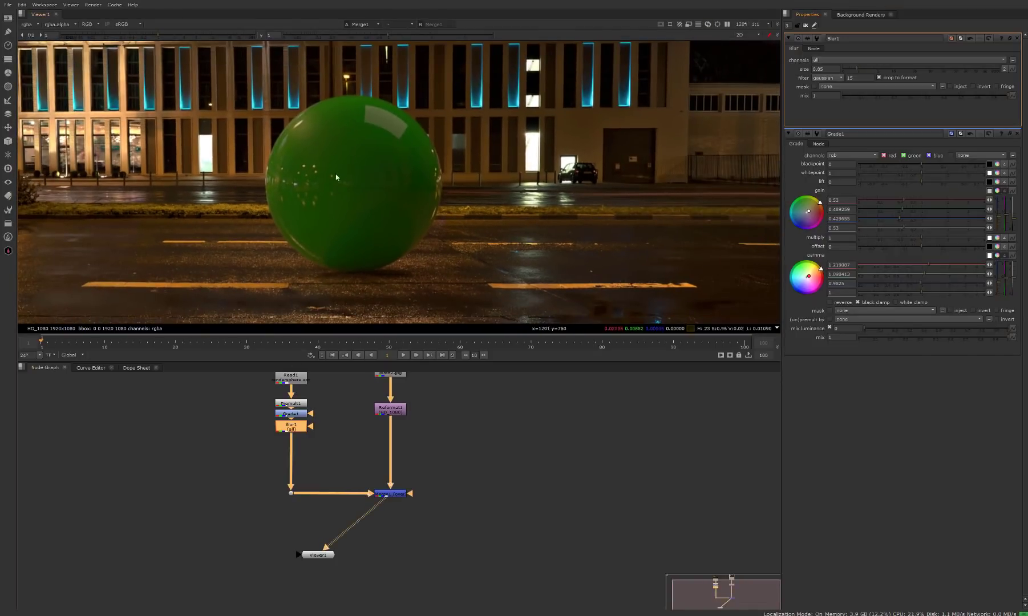
click(870, 68)
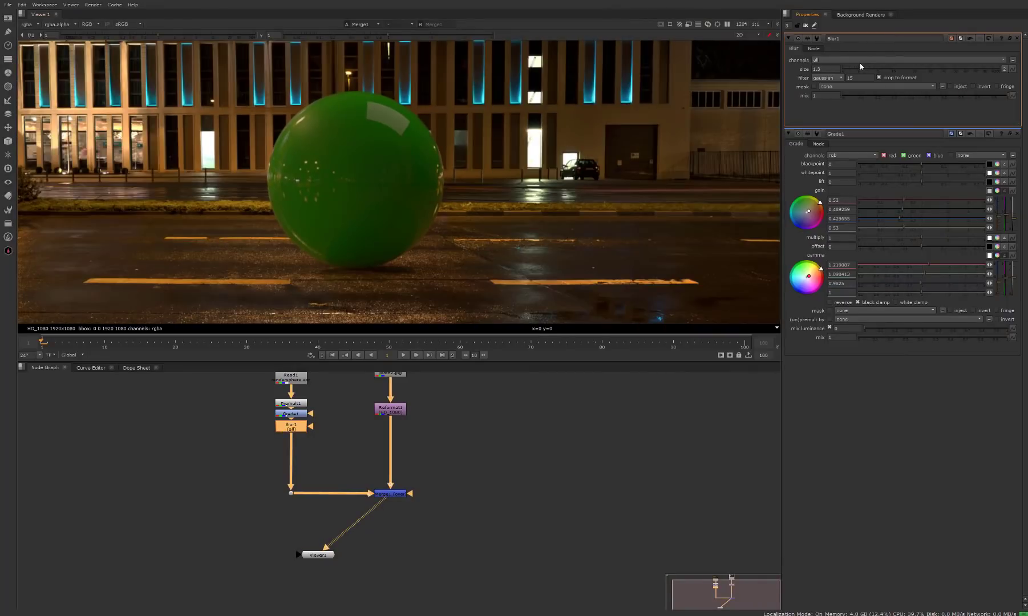
scroll(337, 97, up, 3)
scroll(377, 189, down, 3)
middle_drag(376, 188, 381, 106)
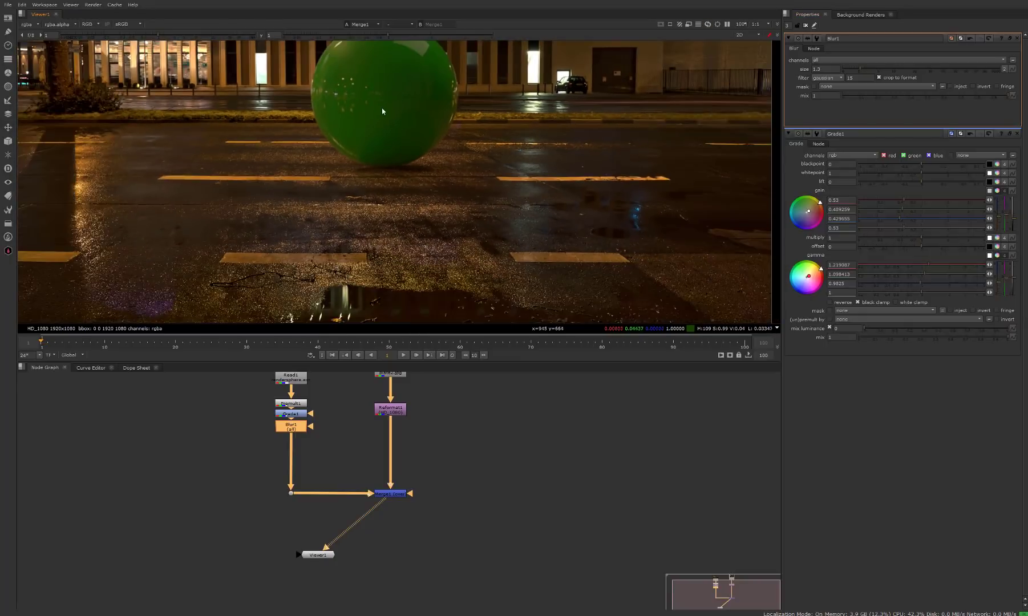
scroll(381, 106, down, 3)
middle_drag(404, 170, 365, 94)
- Add a Glow node after Blur1 with tolerance about 0.085, brightness about 1.75 and size 100
click(352, 418)
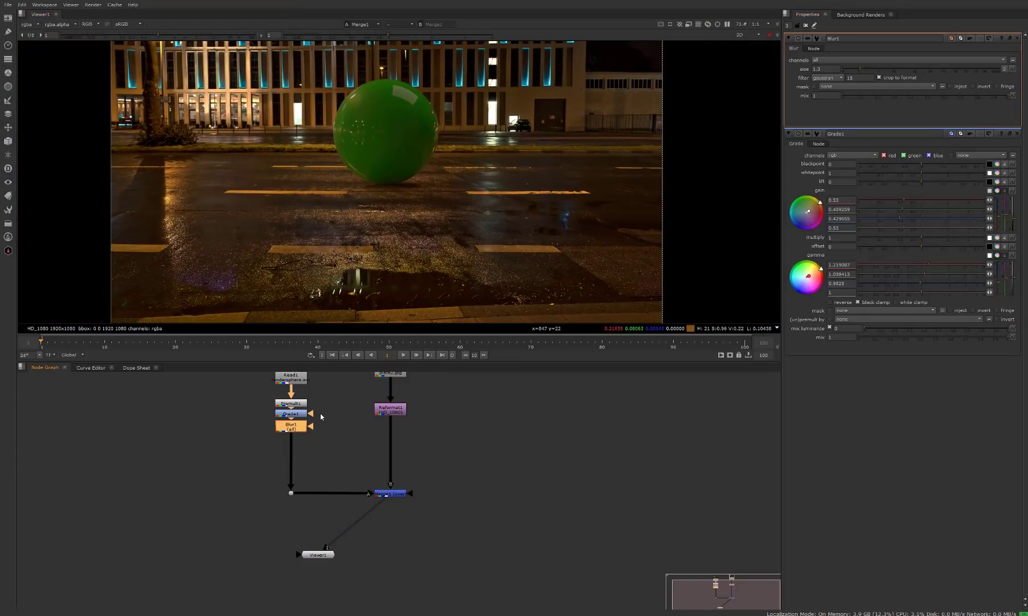
key(Tab)
text(glow)
key(Return)
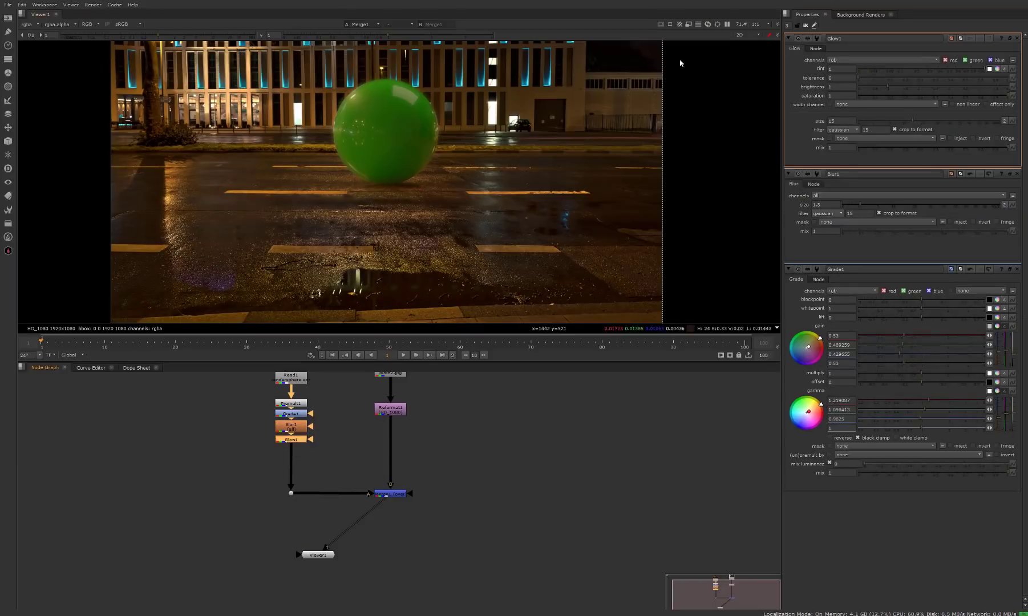
mouse_move(875, 84)
mouse_down()
mouse_move(941, 84)
mouse_move(870, 78)
mouse_up()
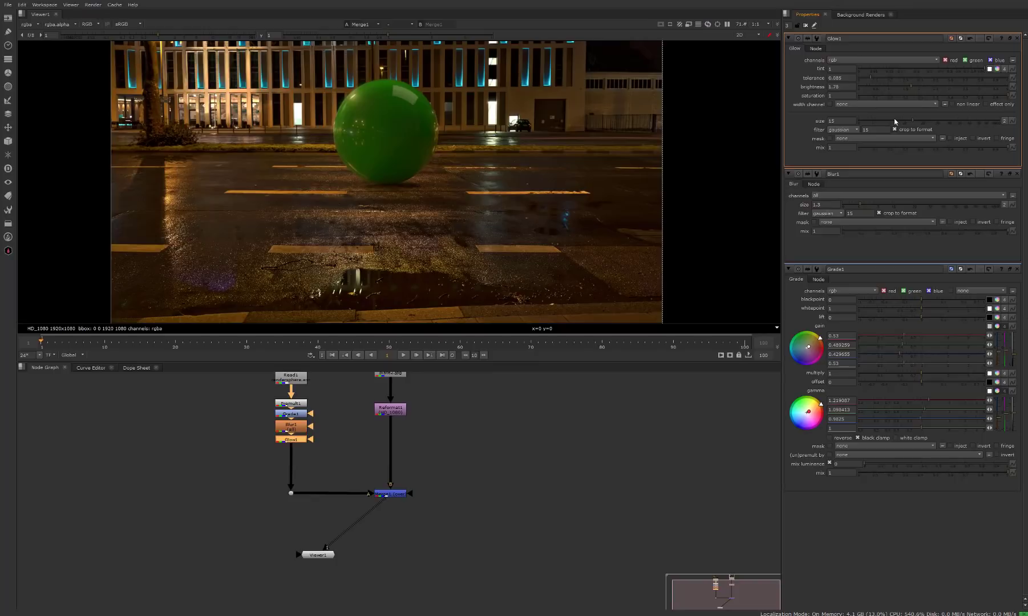
drag(912, 120, 1003, 121)
double_click(295, 440)
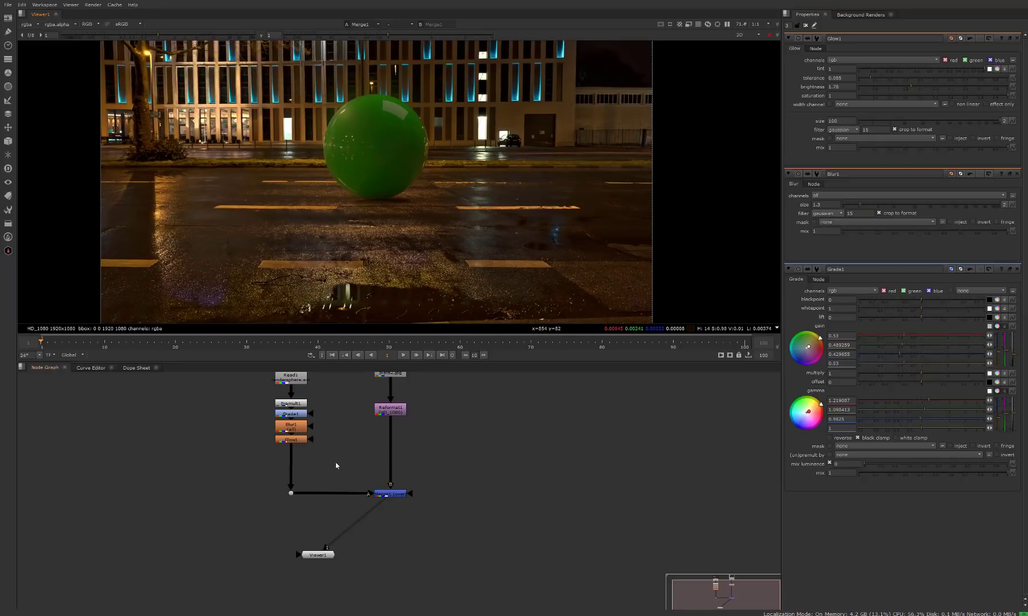
- Examine the composite up close, comparing the sphere's edges, highlights and softness with the surrounding street and building
click(389, 494)
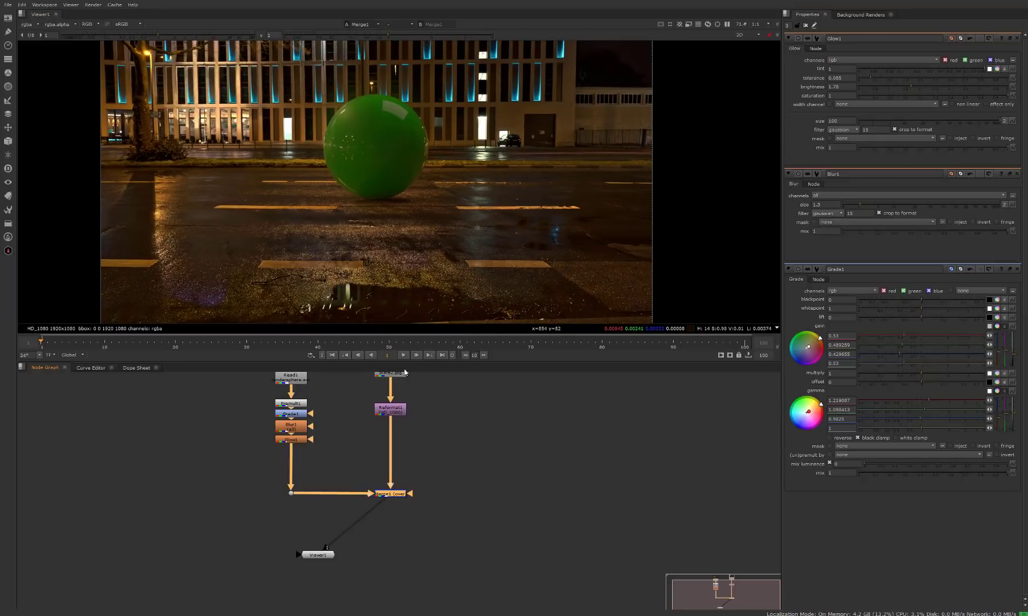
scroll(302, 193, up, 5)
scroll(269, 171, down, 3)
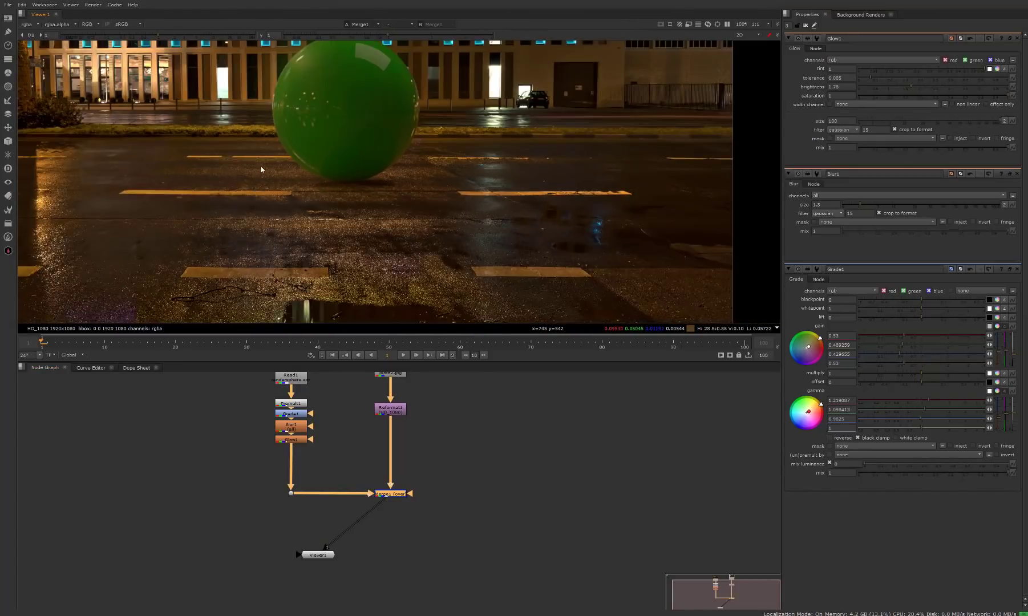
middle_drag(301, 243, 309, 192)
scroll(332, 202, down, 1)
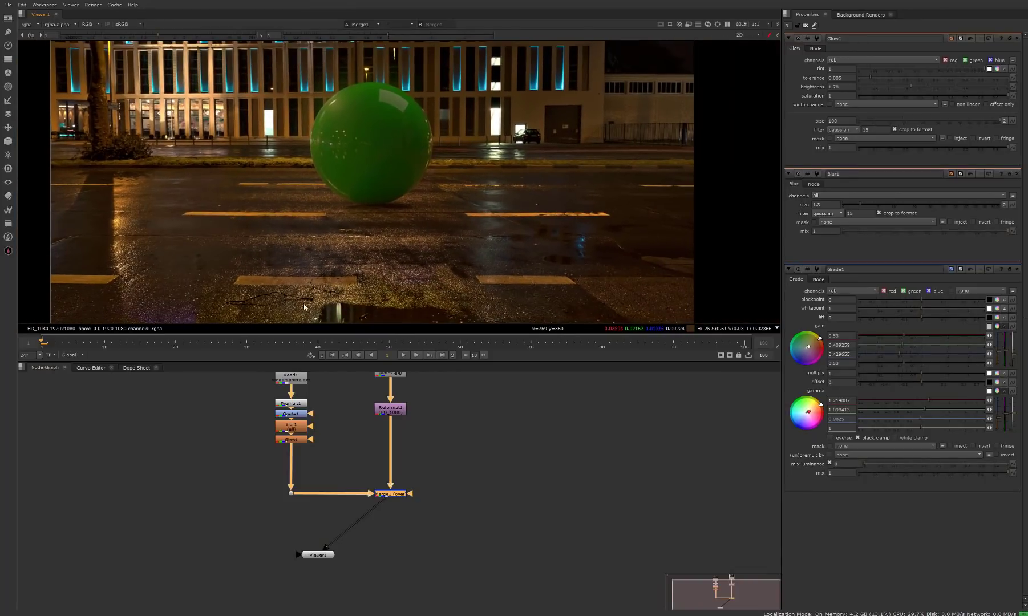
click(426, 516)
middle_drag(366, 228, 375, 241)
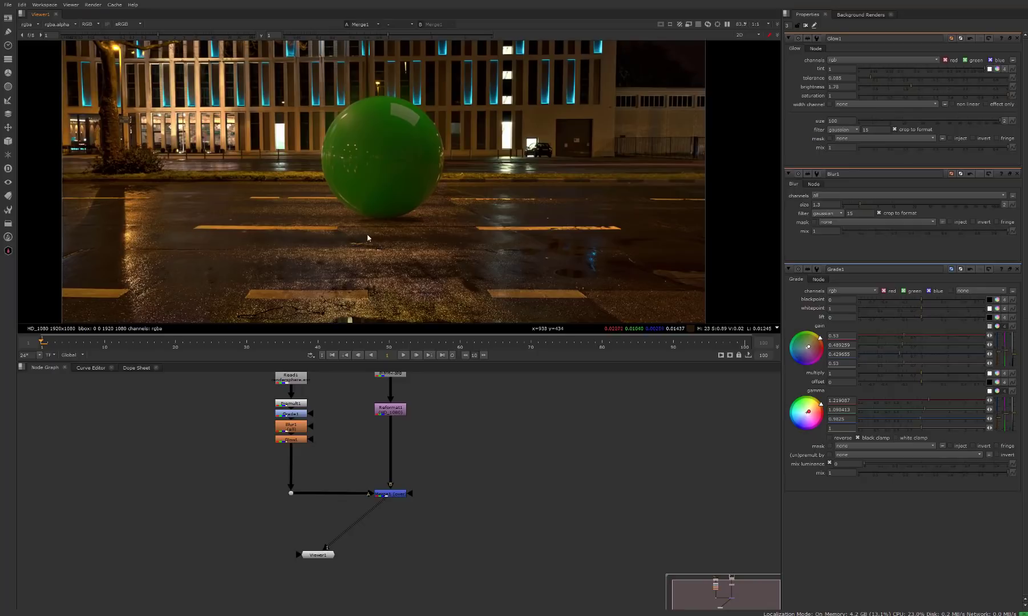
scroll(353, 211, up, 3)
scroll(300, 232, up, 1)
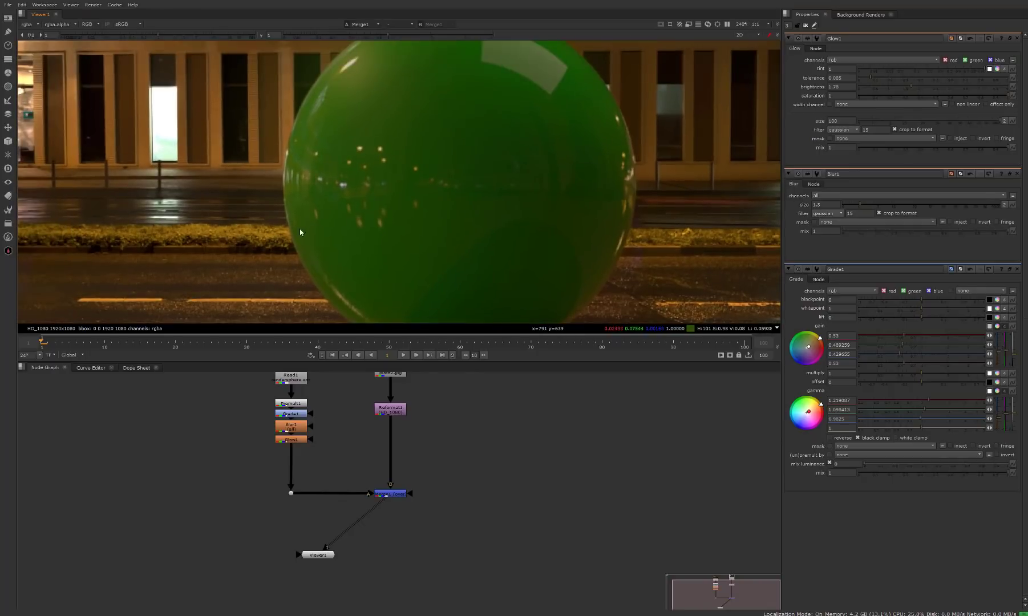
scroll(423, 231, down, 3)
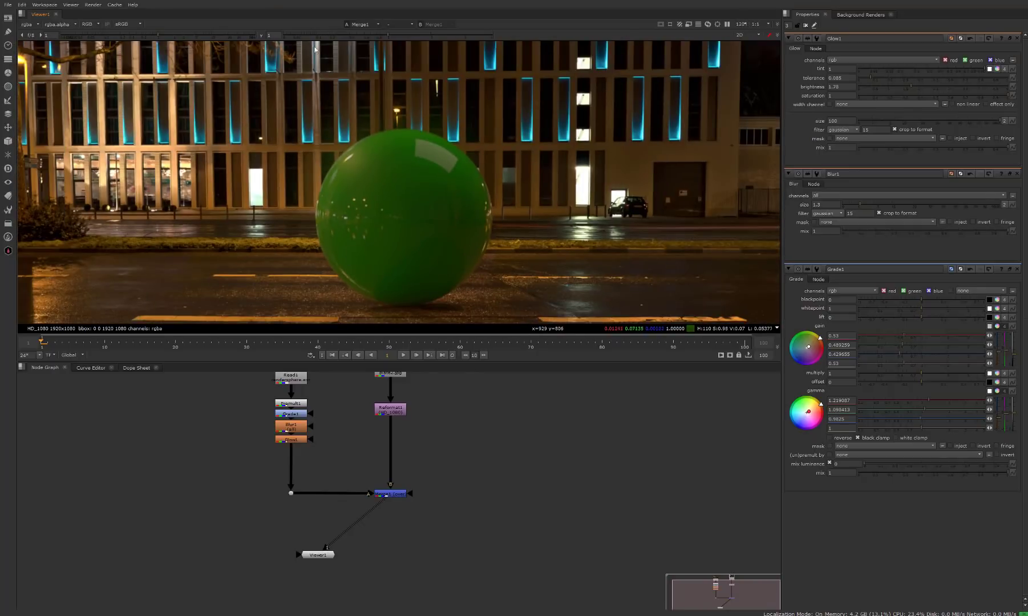
scroll(548, 171, up, 10)
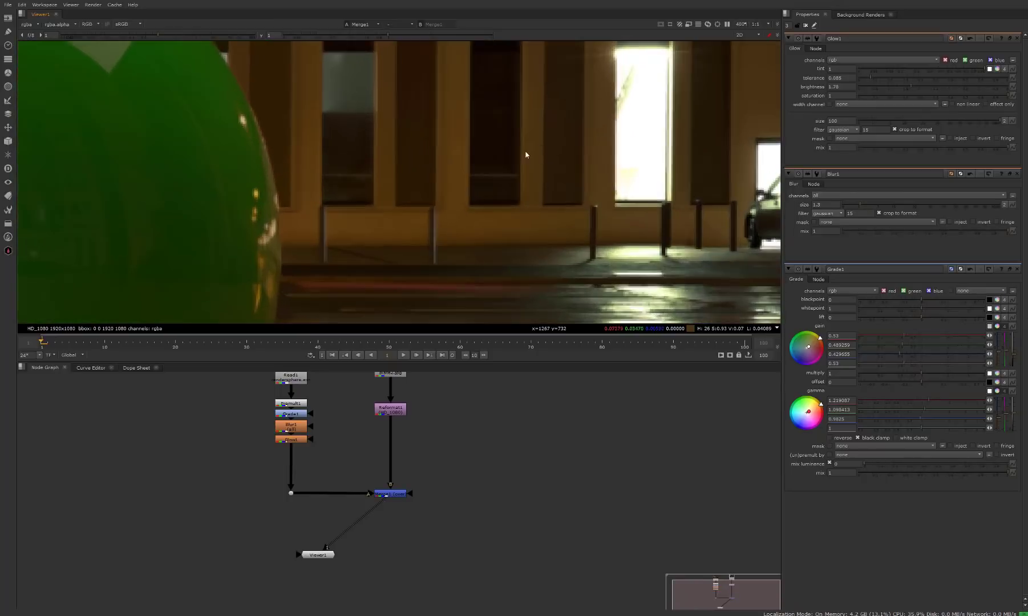
scroll(380, 200, down, 7)
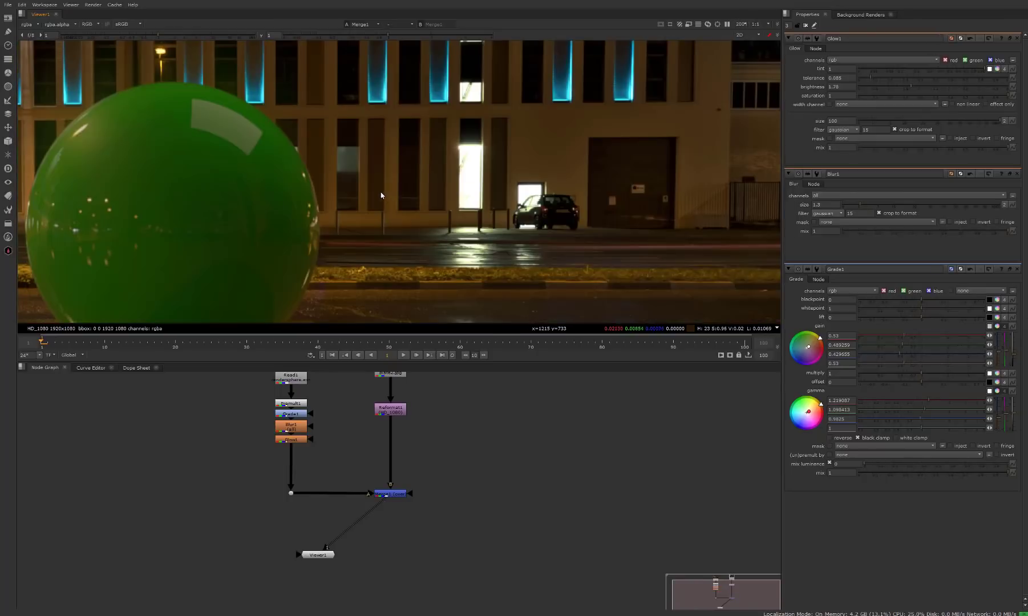
scroll(576, 216, up, 3)
scroll(538, 153, down, 6)
middle_drag(332, 195, 372, 151)
scroll(382, 181, up, 2)
scroll(376, 185, down, 4)
- Add a Grain node after Merge1 and move it further below the merge
click(391, 495)
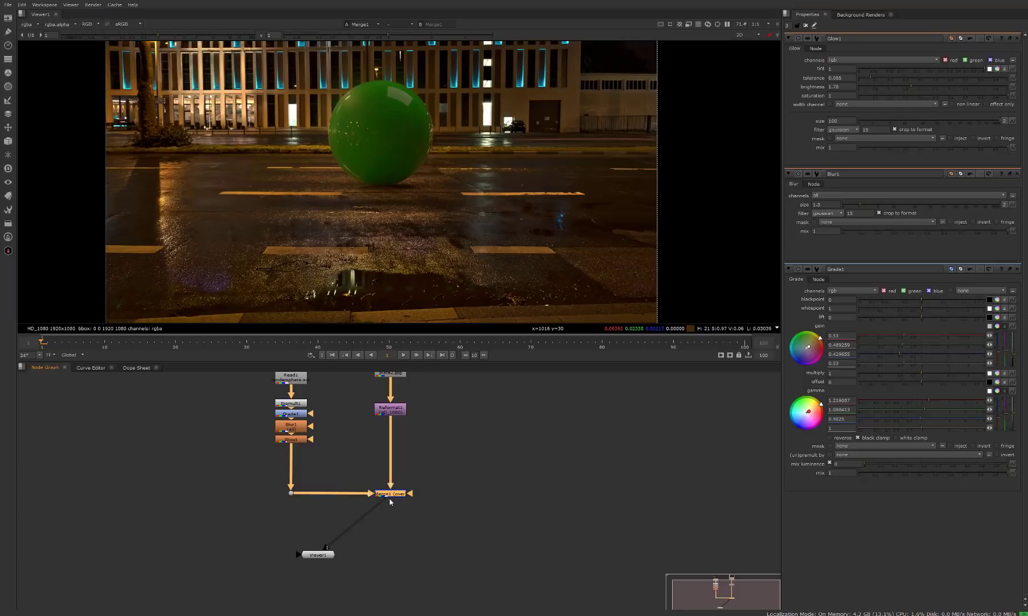
key(Tab)
text(grain)
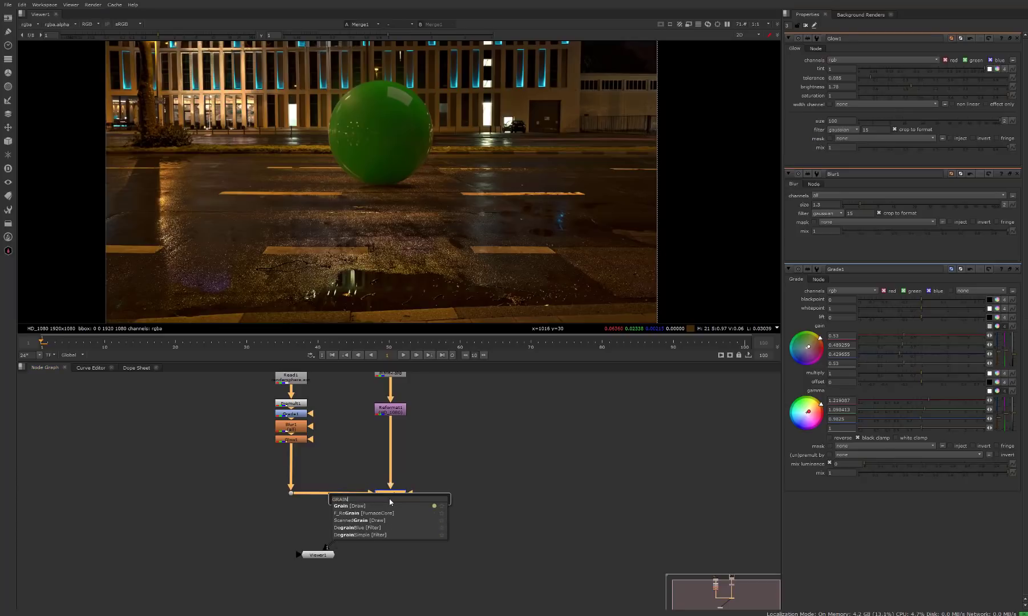
key(Return)
scroll(314, 169, up, 5)
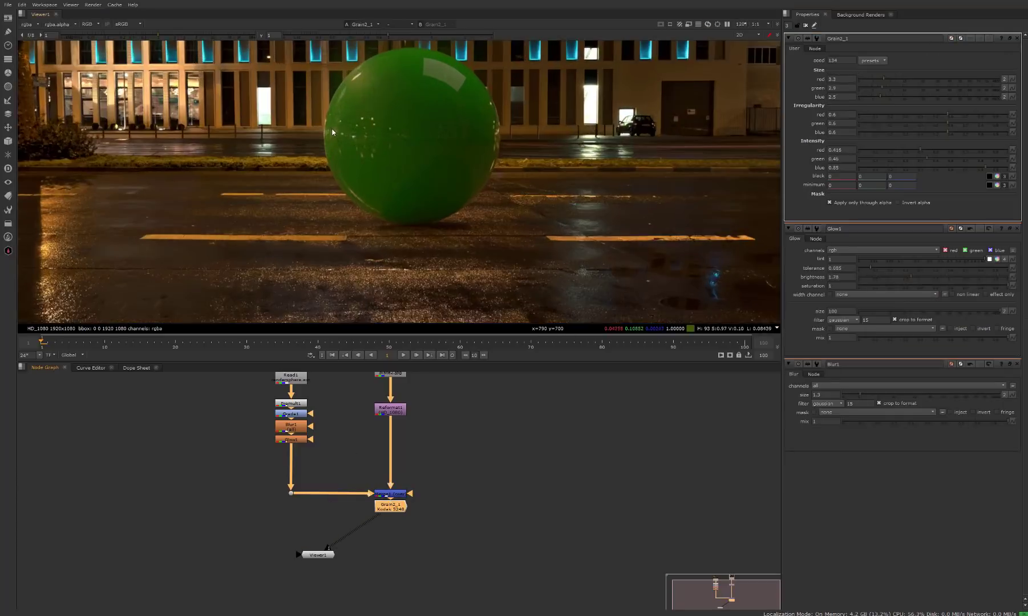
drag(405, 512, 406, 547)
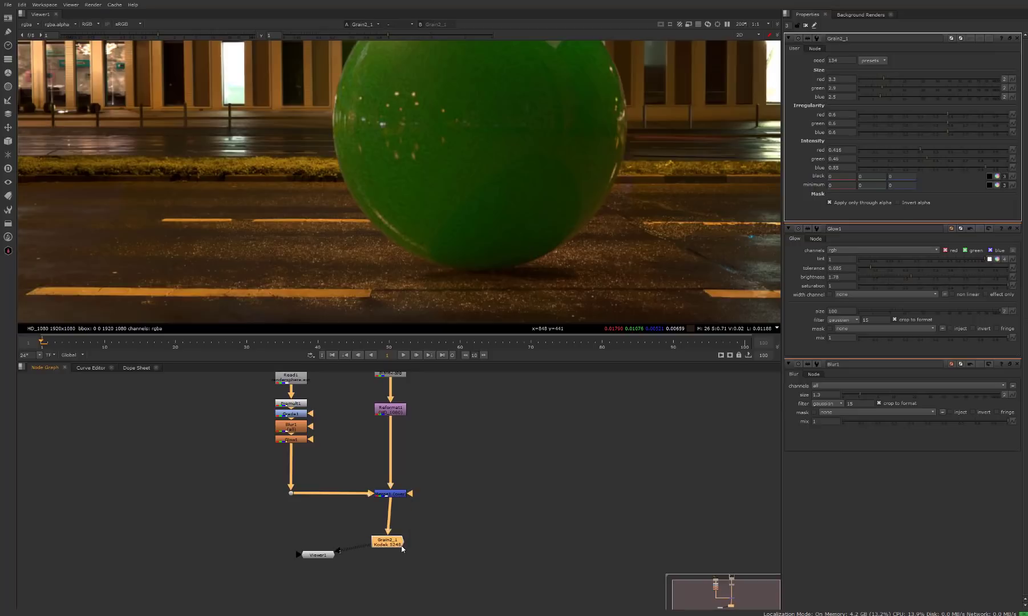
- Add a Shuffle node after Reformat1 and set its alpha output to solid white
middle_drag(433, 410, 437, 471)
click(401, 471)
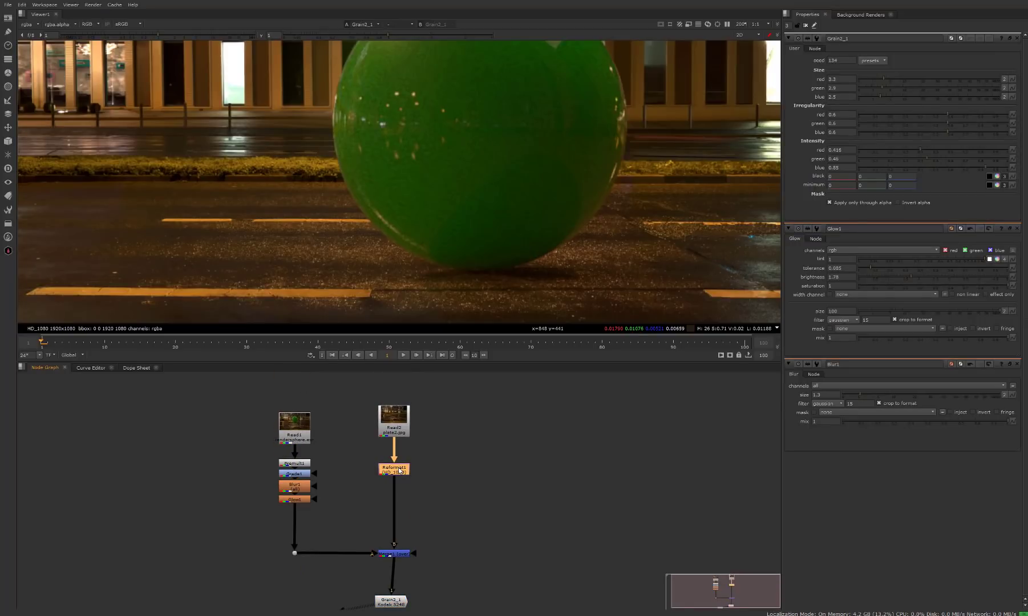
key(Tab)
text(shuffle)
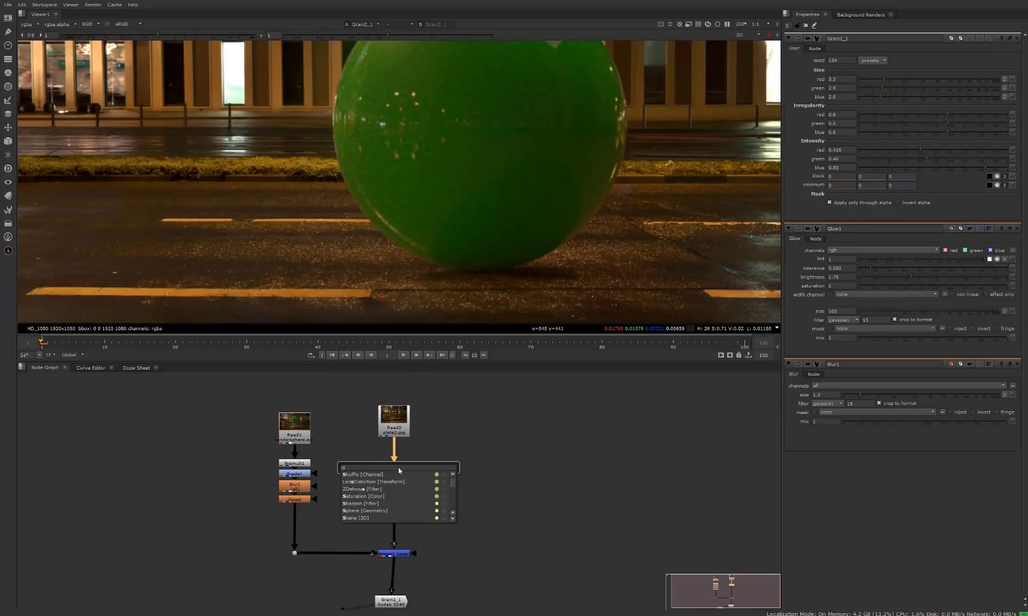
key(Return)
click(850, 108)
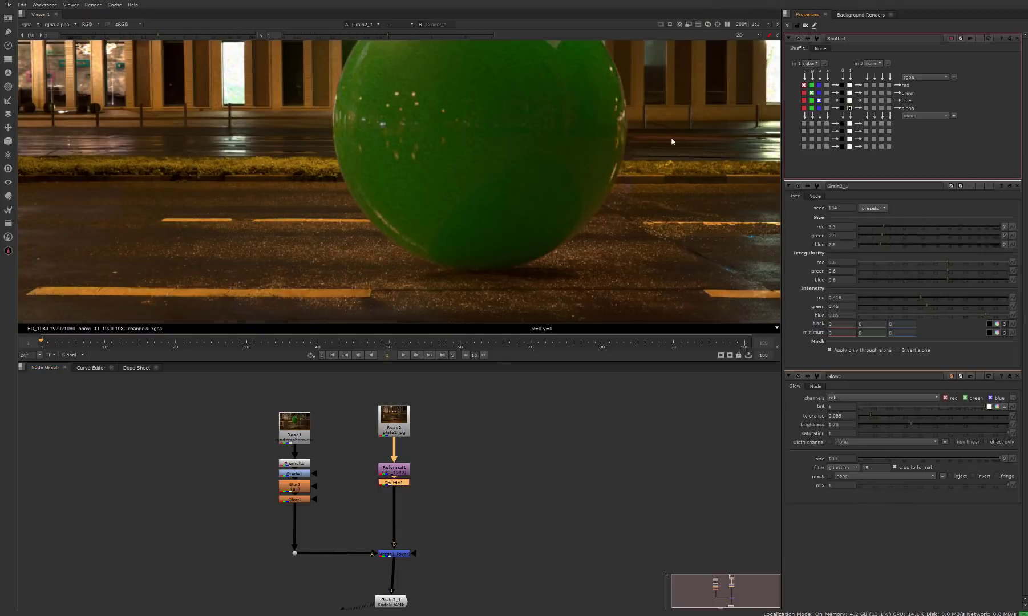
- Select the Grain node and inspect its grain closely on the building and the sphere
middle_drag(434, 502, 421, 410)
click(380, 511)
key(f)
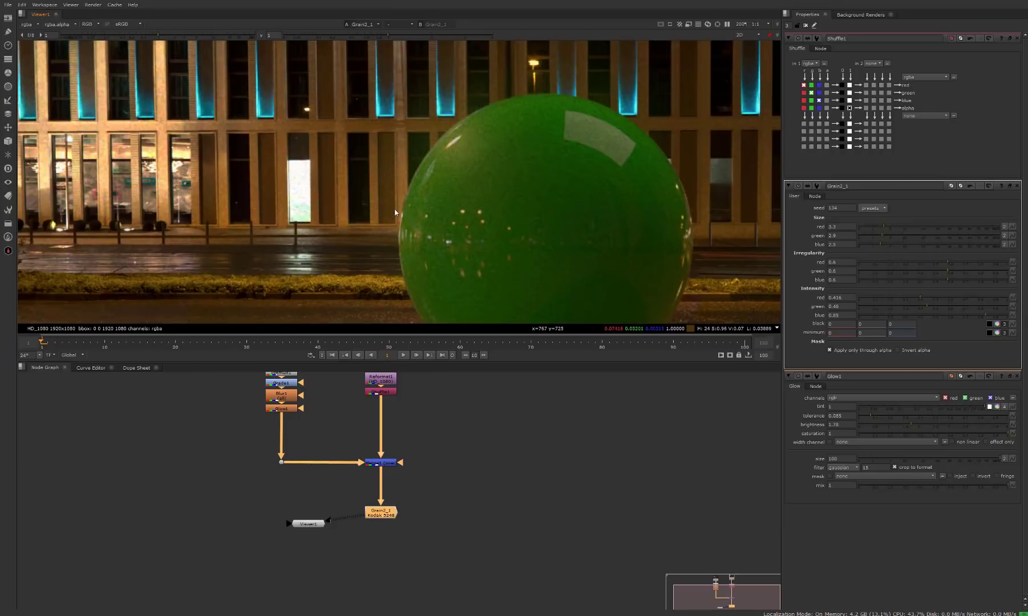
scroll(398, 137, up, 5)
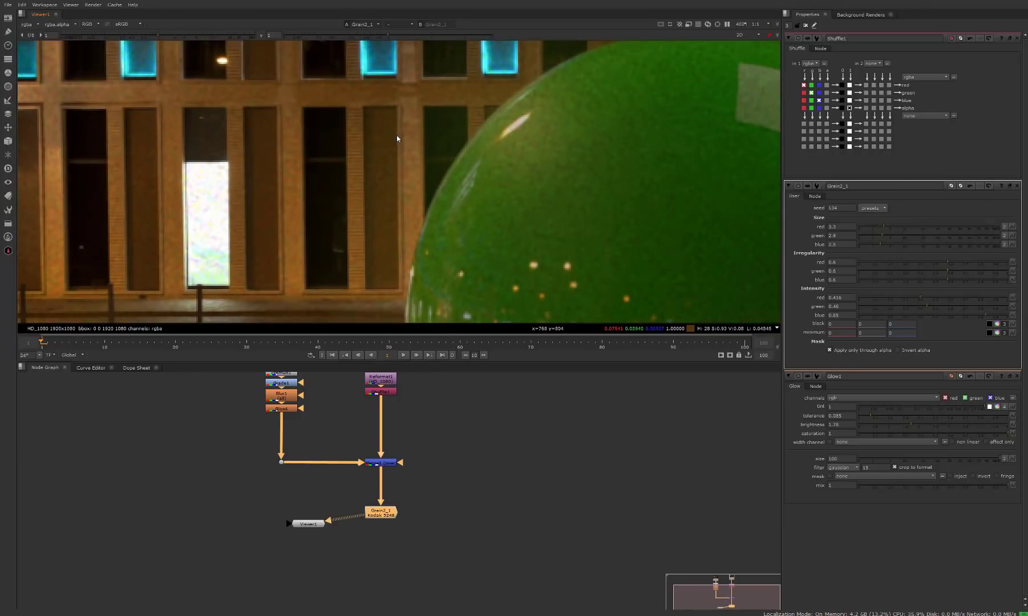
- Apply the Kodak 5217 preset to the Grain node and lower its intensity to red 0.245, green 0.295 and blue 0.685
scroll(396, 135, down, 6)
scroll(331, 108, up, 1)
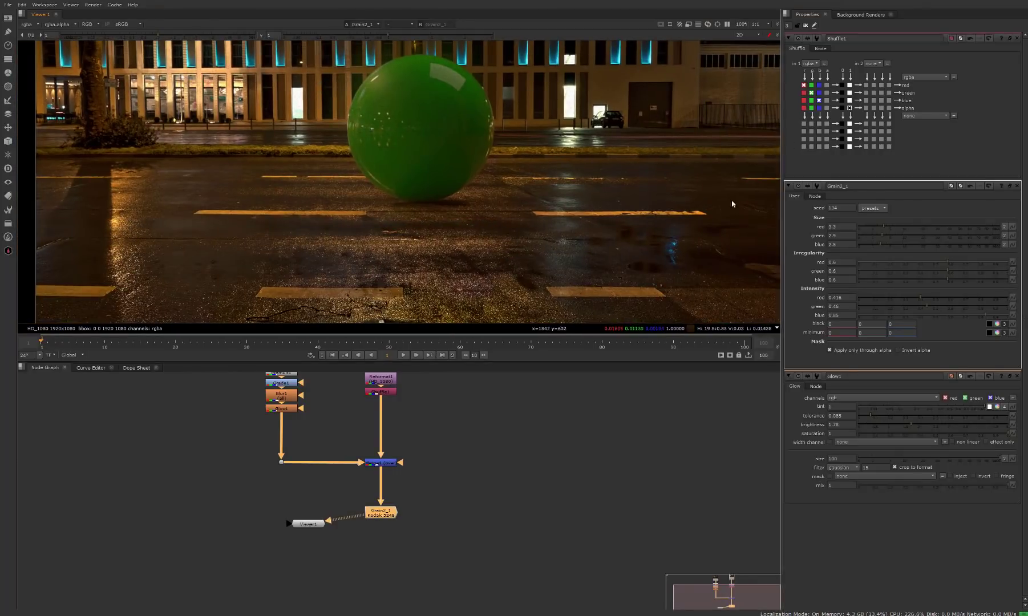
double_click(376, 513)
click(872, 60)
click(875, 105)
drag(898, 149, 896, 152)
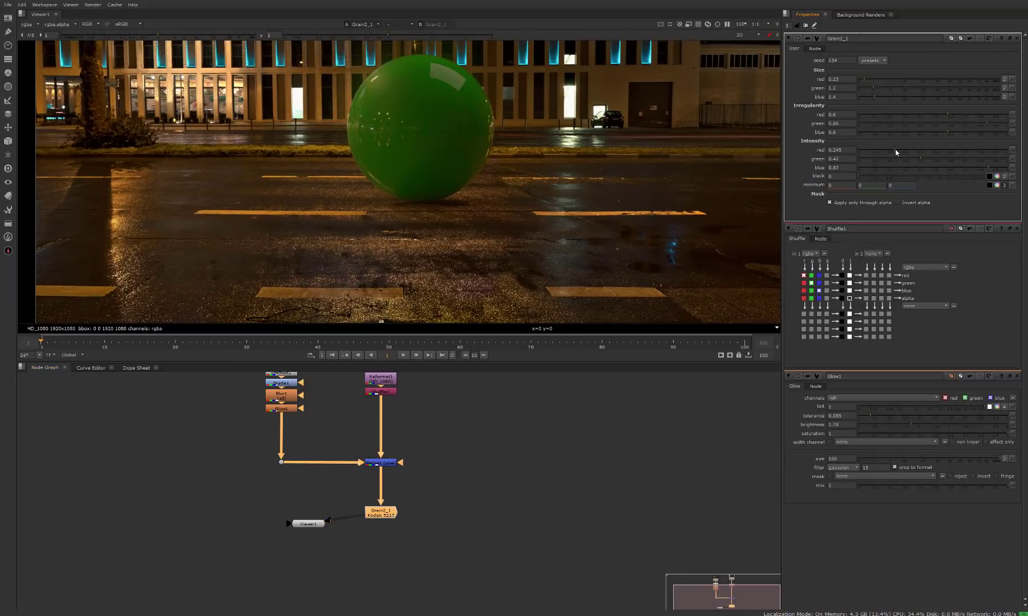
- Inspect the Kodak 5217 grain on the sphere and street, and play the sequence to judge it in motion
scroll(422, 123, up, 3)
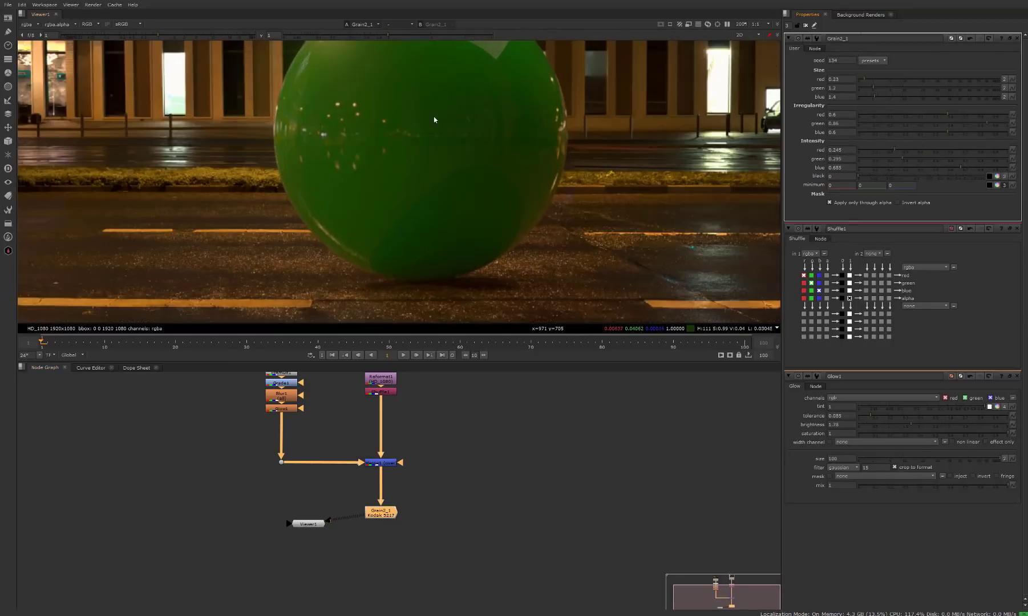
click(384, 516)
click(383, 518)
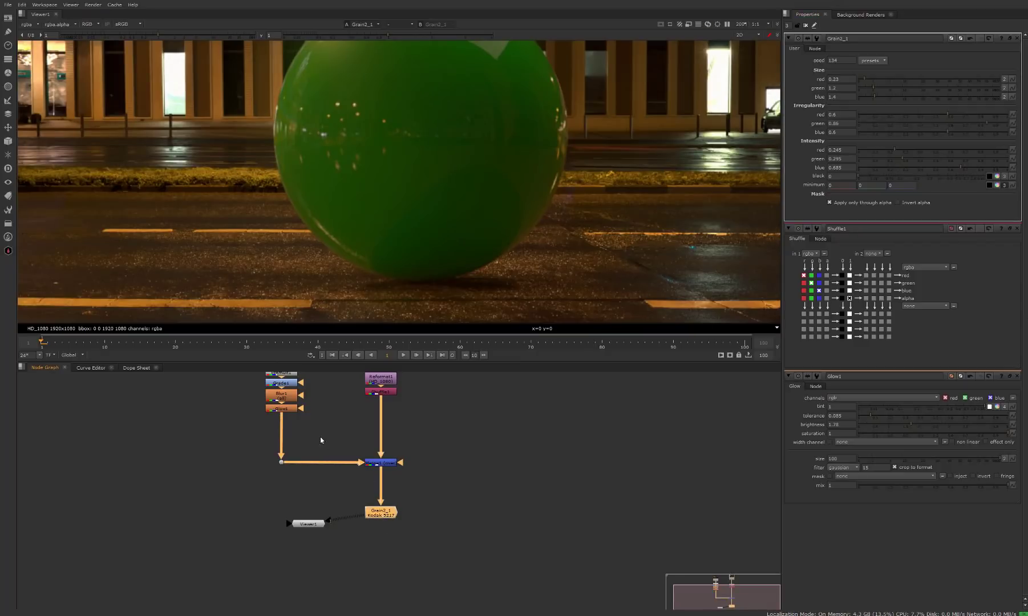
scroll(270, 227, down, 3)
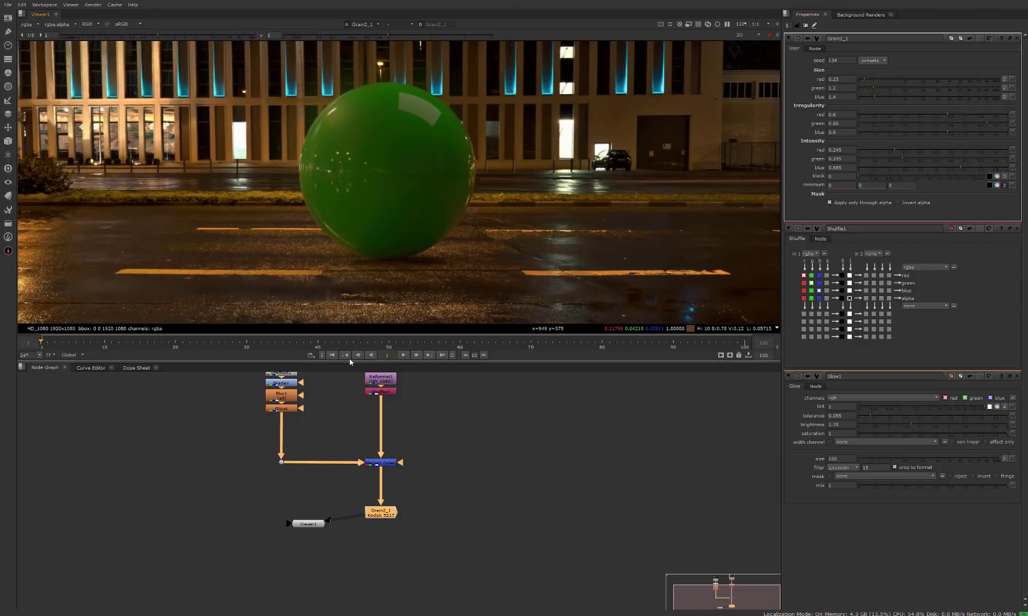
middle_drag(376, 281, 442, 255)
scroll(442, 255, down, 1)
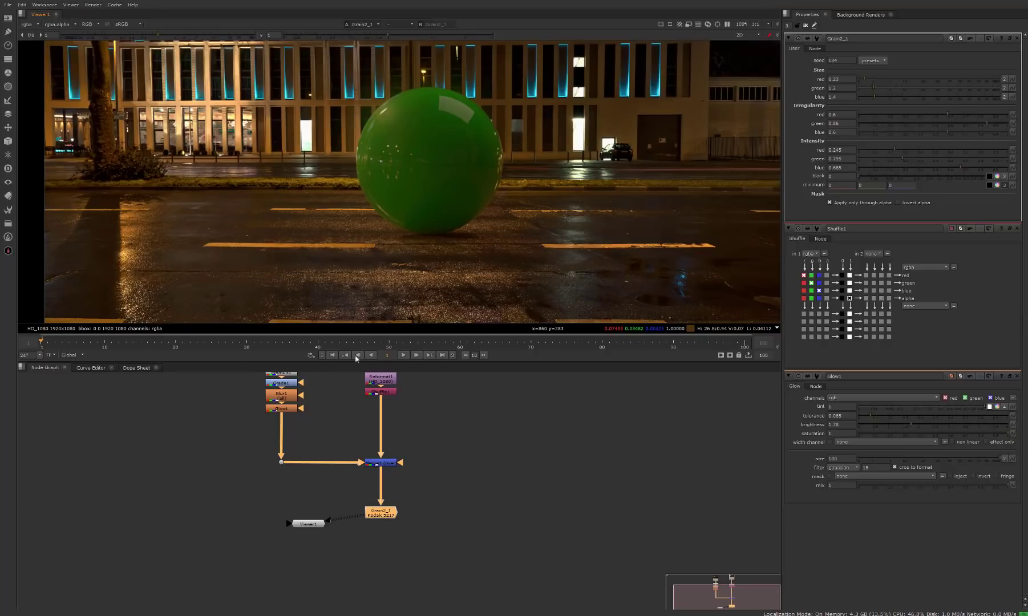
click(404, 355)
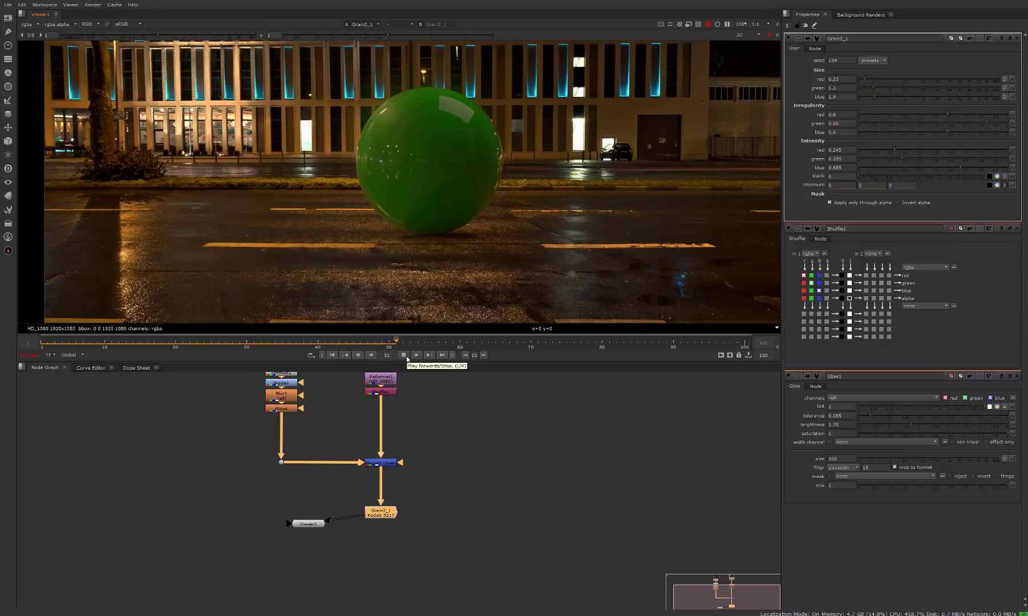
click(405, 357)
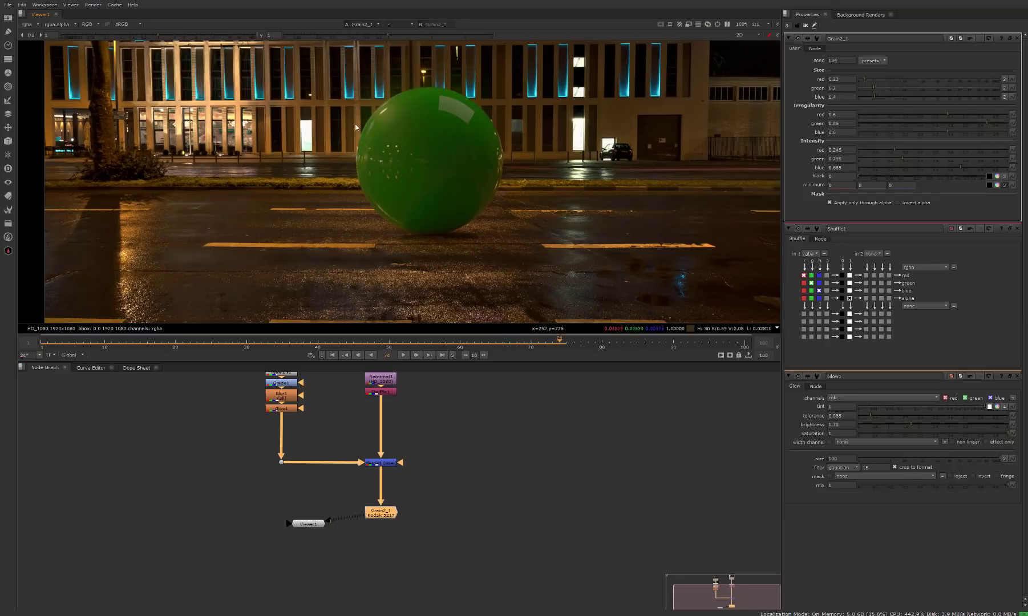
- Play the sequence close up on the sphere's edge and again with the wider frame in view to check the moving grain
scroll(351, 125, up, 8)
click(402, 354)
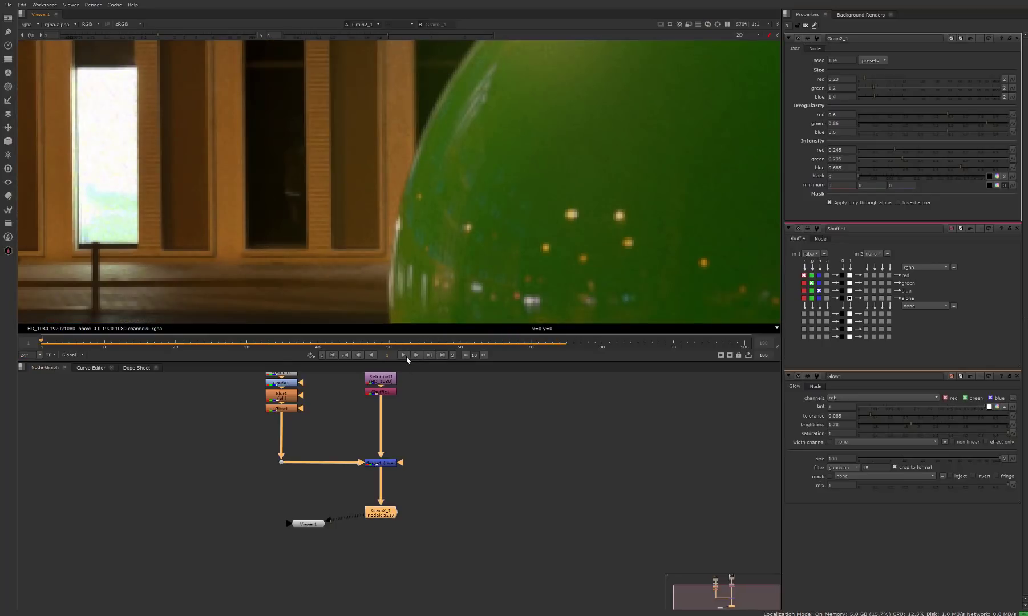
click(403, 355)
scroll(377, 216, down, 10)
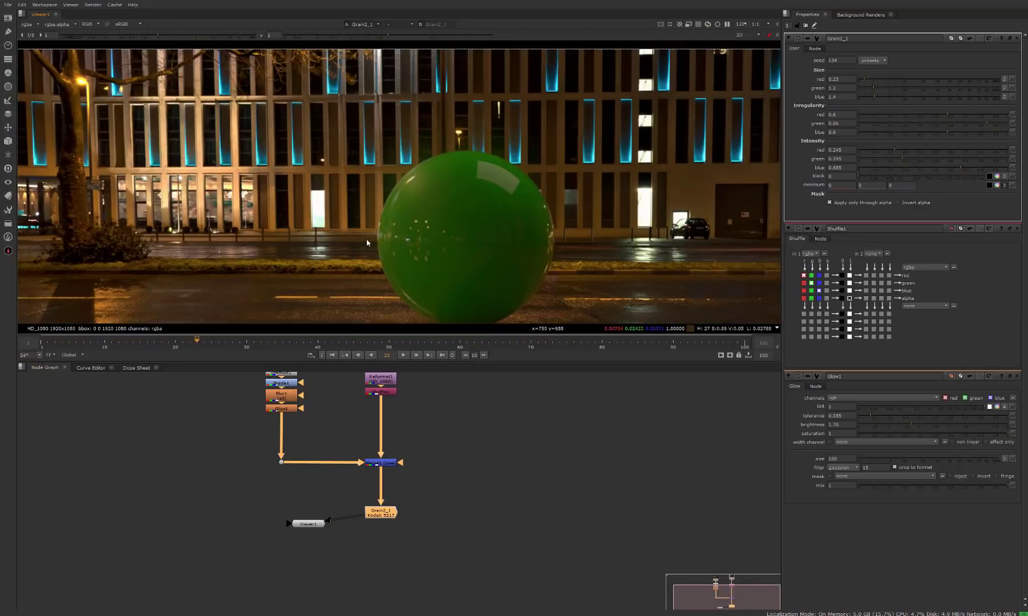
middle_drag(383, 189, 404, 174)
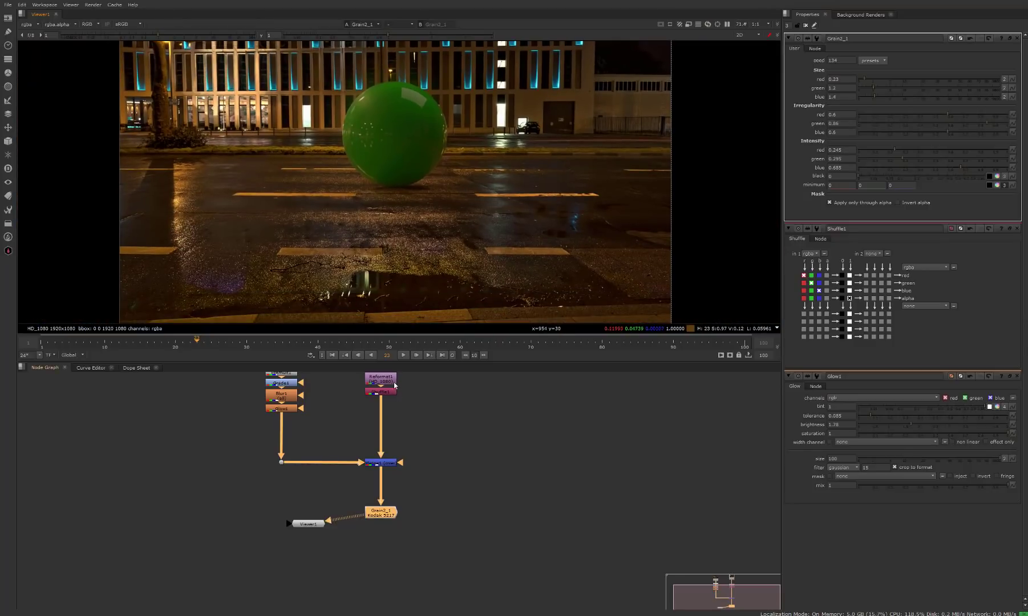
click(403, 355)
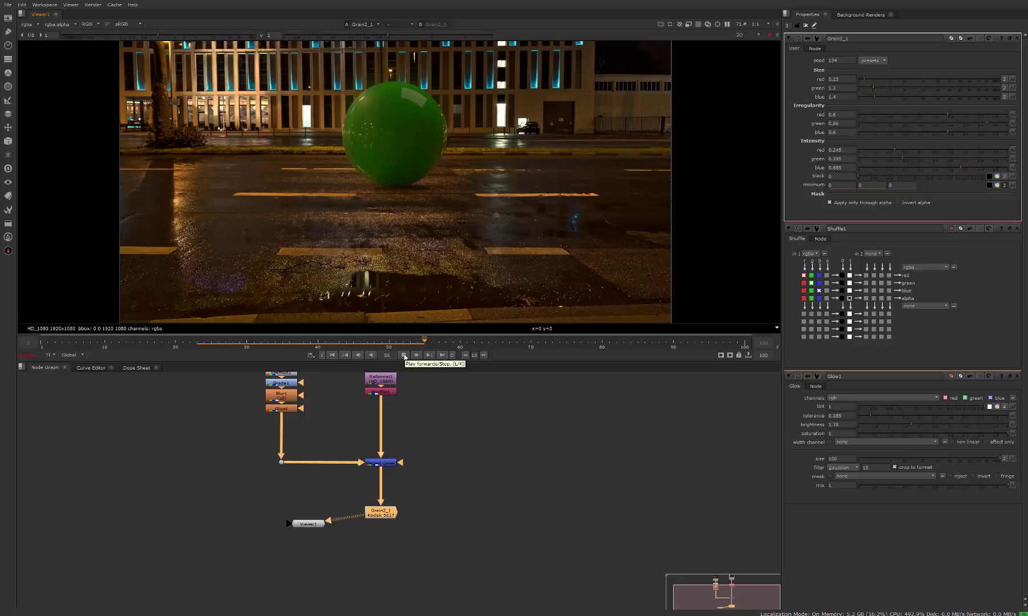
click(404, 354)
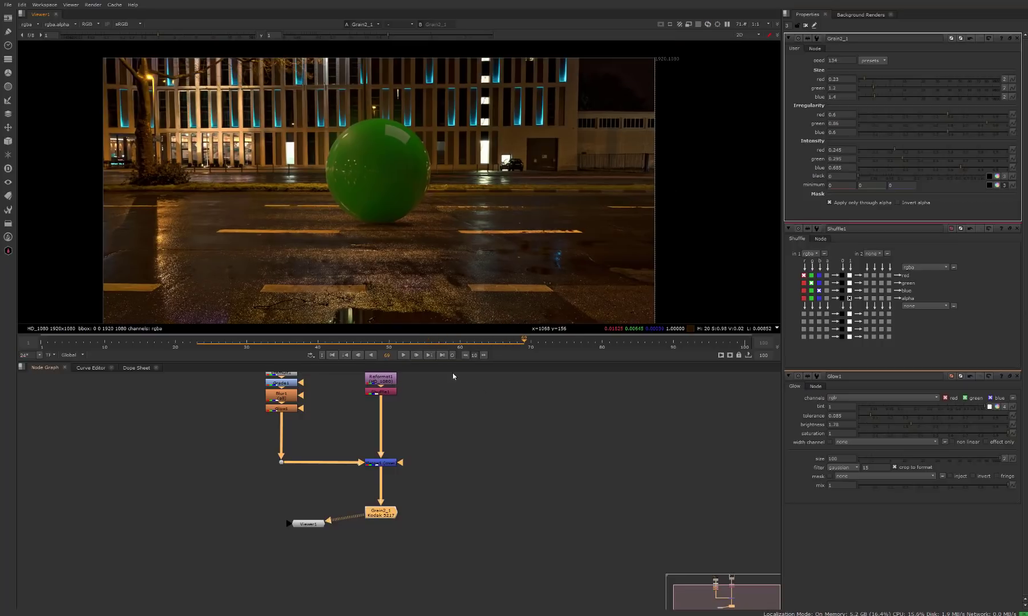